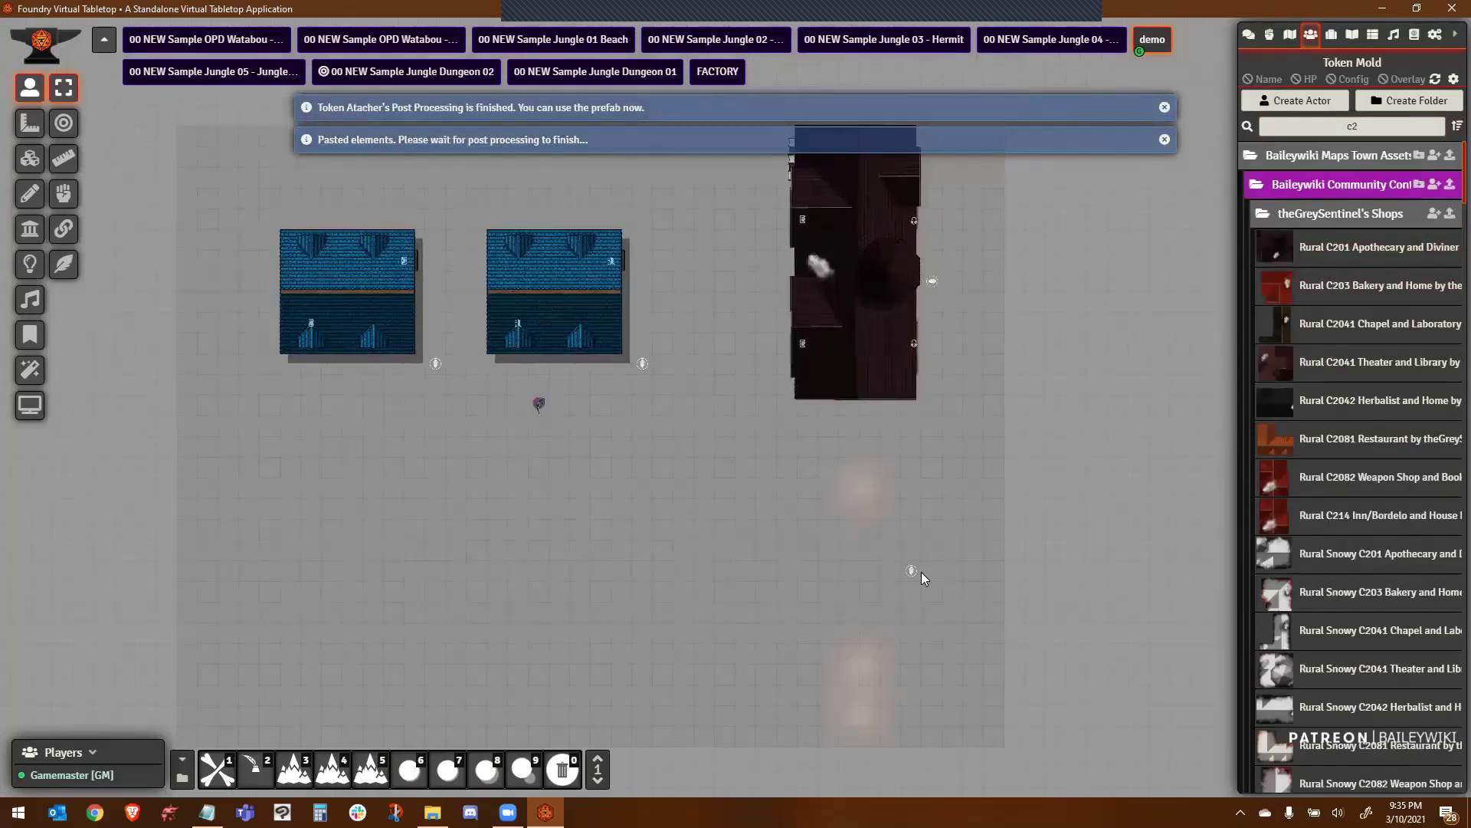
Deploy two building prefabs into the town scene and hide the roof to check the interior
{"action": "left_click_drag", "start_coordinate": [601, 576], "coordinate": [601, 577]}
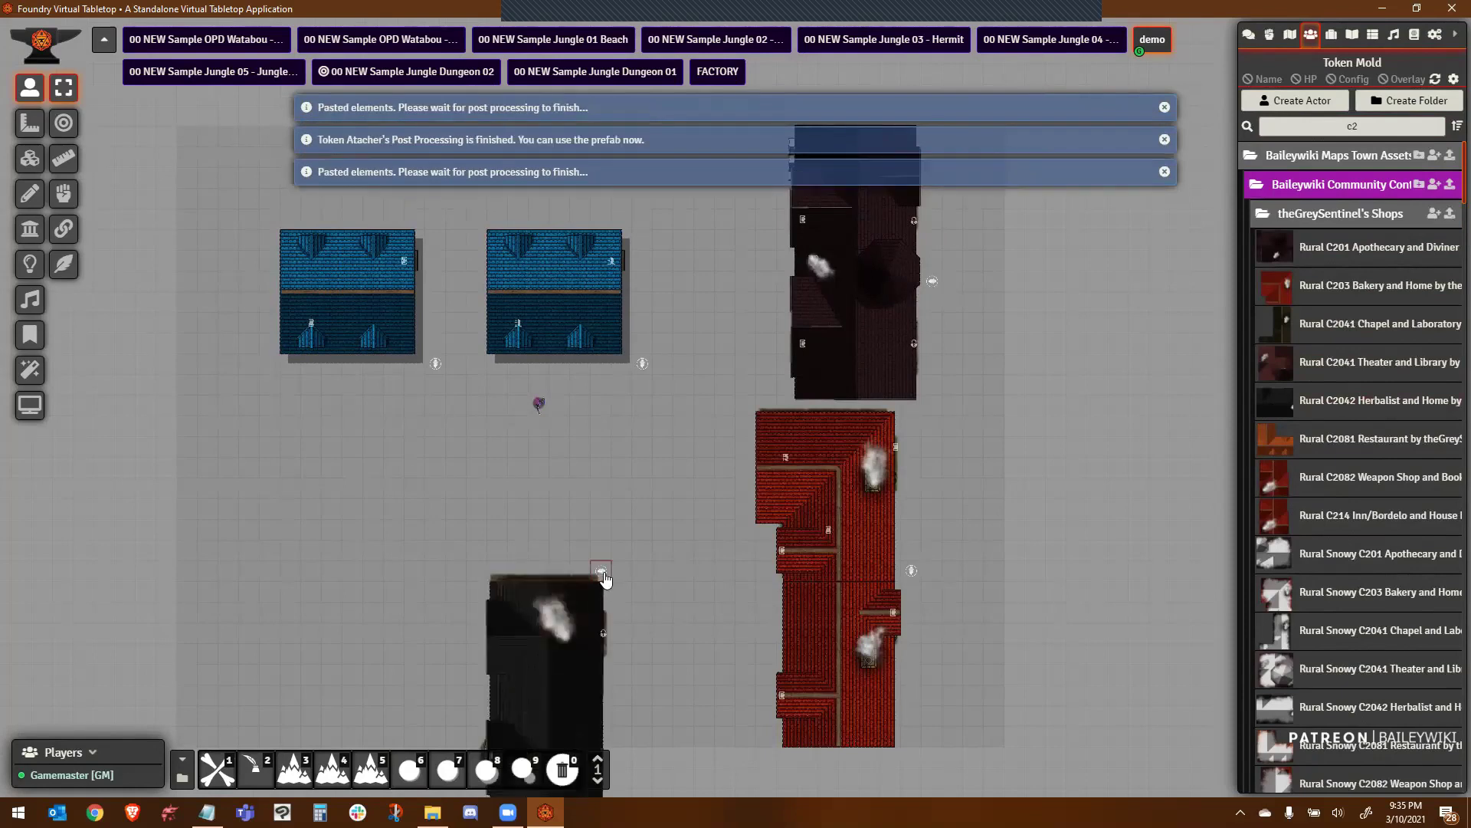
{"action": "left_click_drag", "start_coordinate": [1364, 521], "coordinate": [358, 485]}
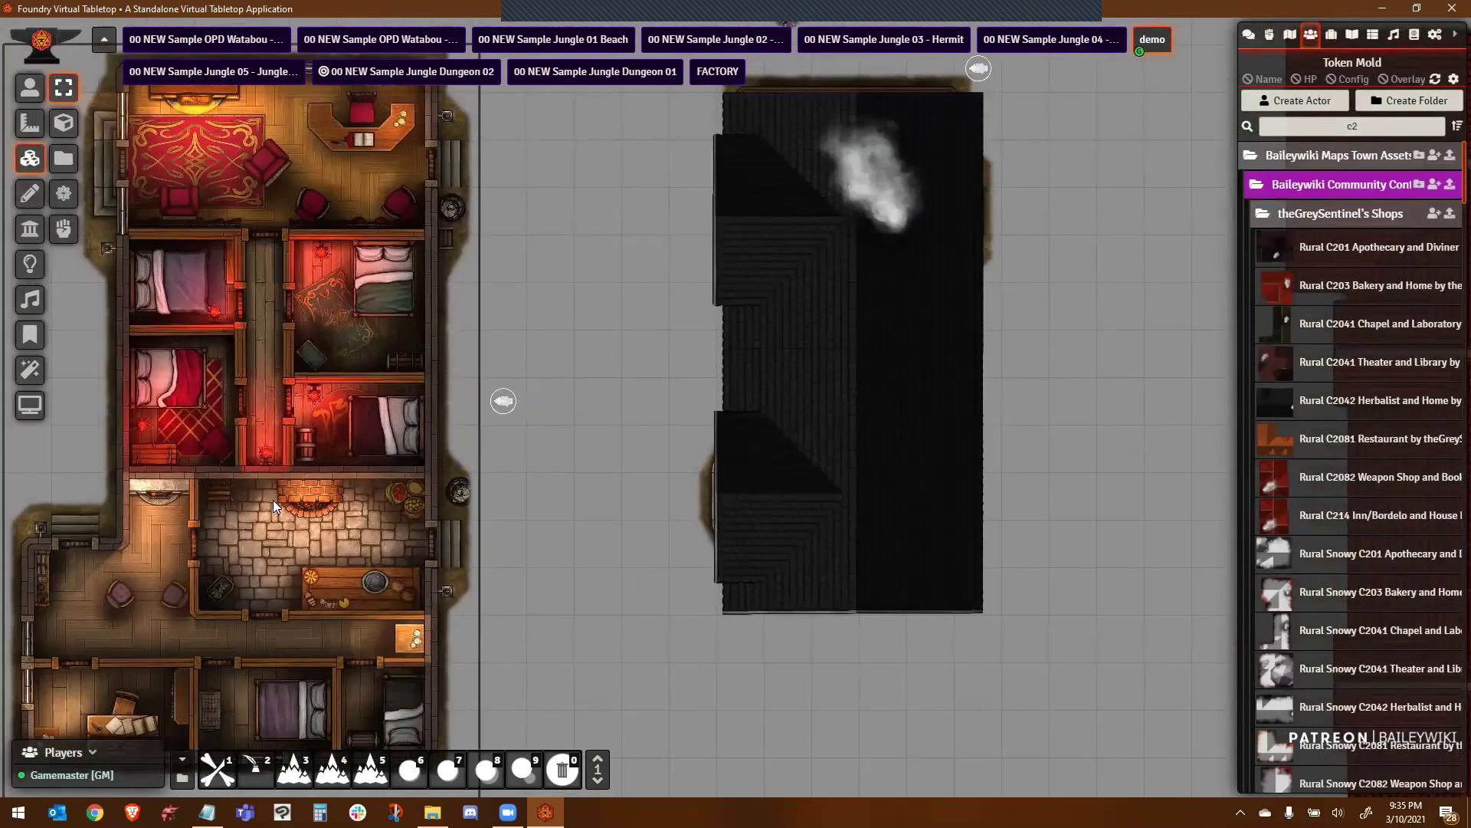
{"action": "left_click", "coordinate": [30, 263]}
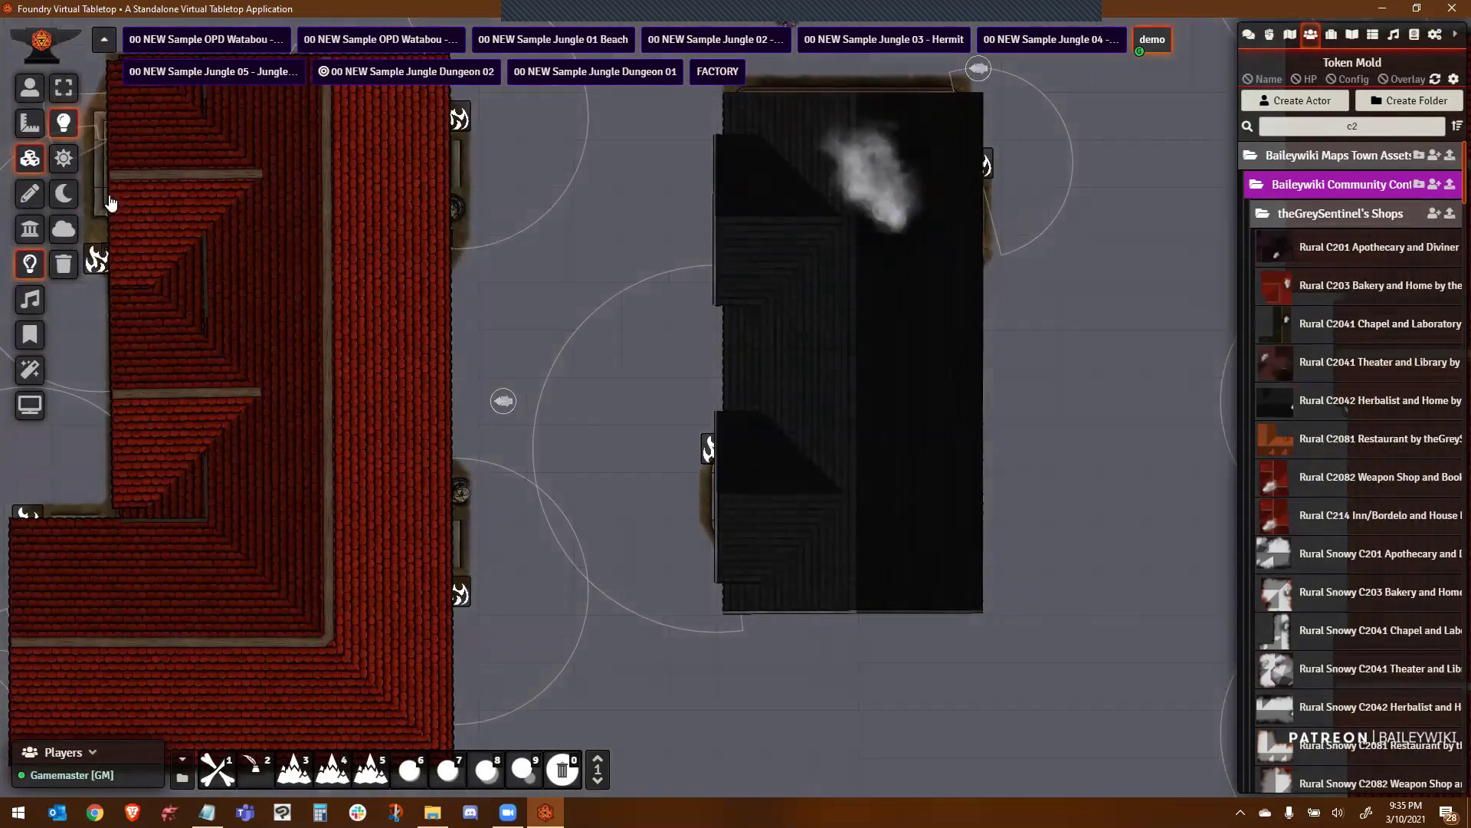
{"action": "left_click", "coordinate": [30, 158]}
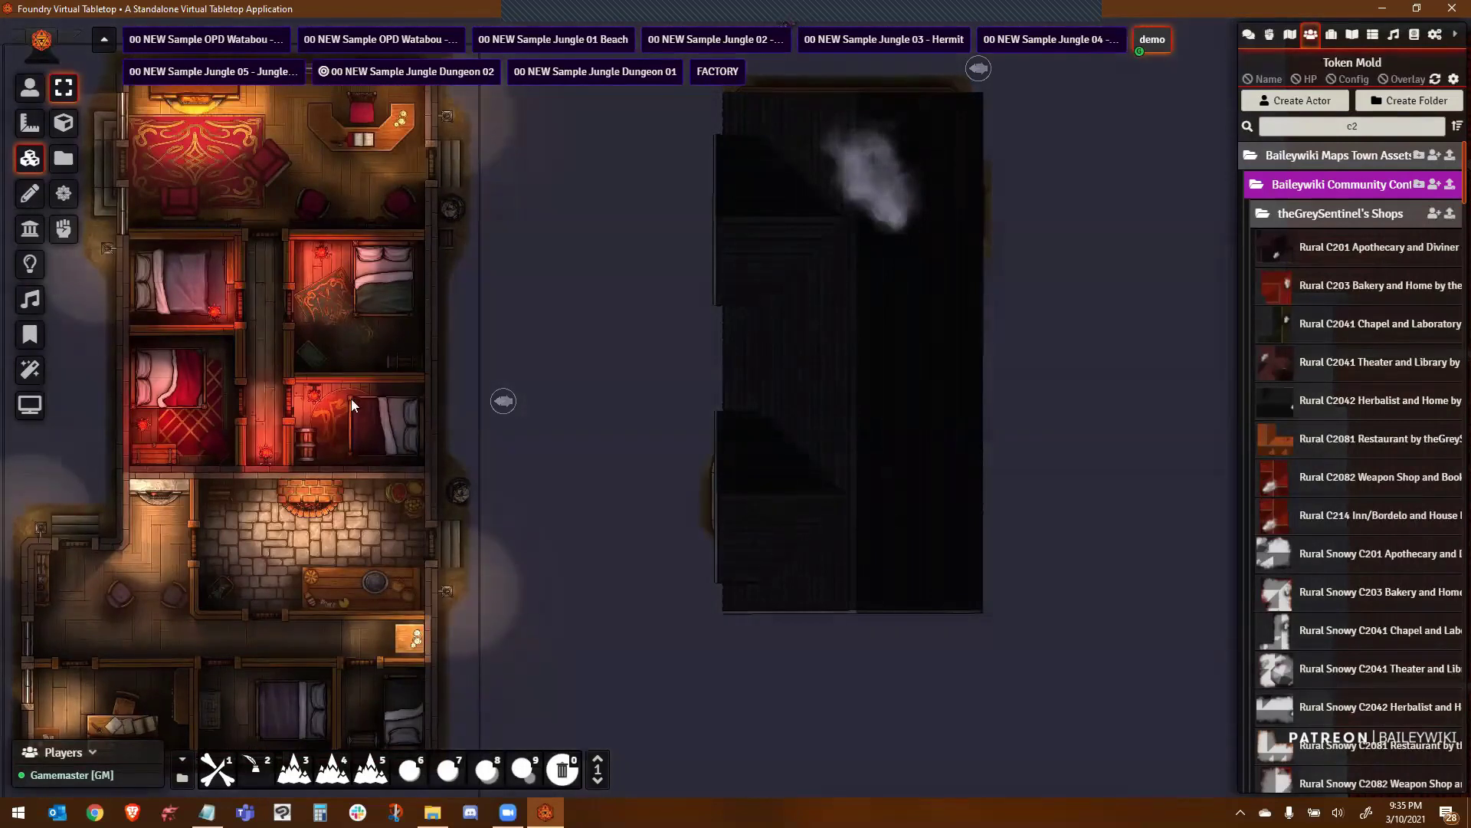
Pan over to the bakery building and transition the scene to daylight
{"action": "scroll", "coordinate": [825, 374], "scroll_direction": "up", "scroll_amount": 5}
{"action": "left_click_drag", "start_coordinate": [293, 464], "coordinate": [649, 266]}
{"action": "scroll", "coordinate": [648, 259], "scroll_direction": "down", "scroll_amount": 5}
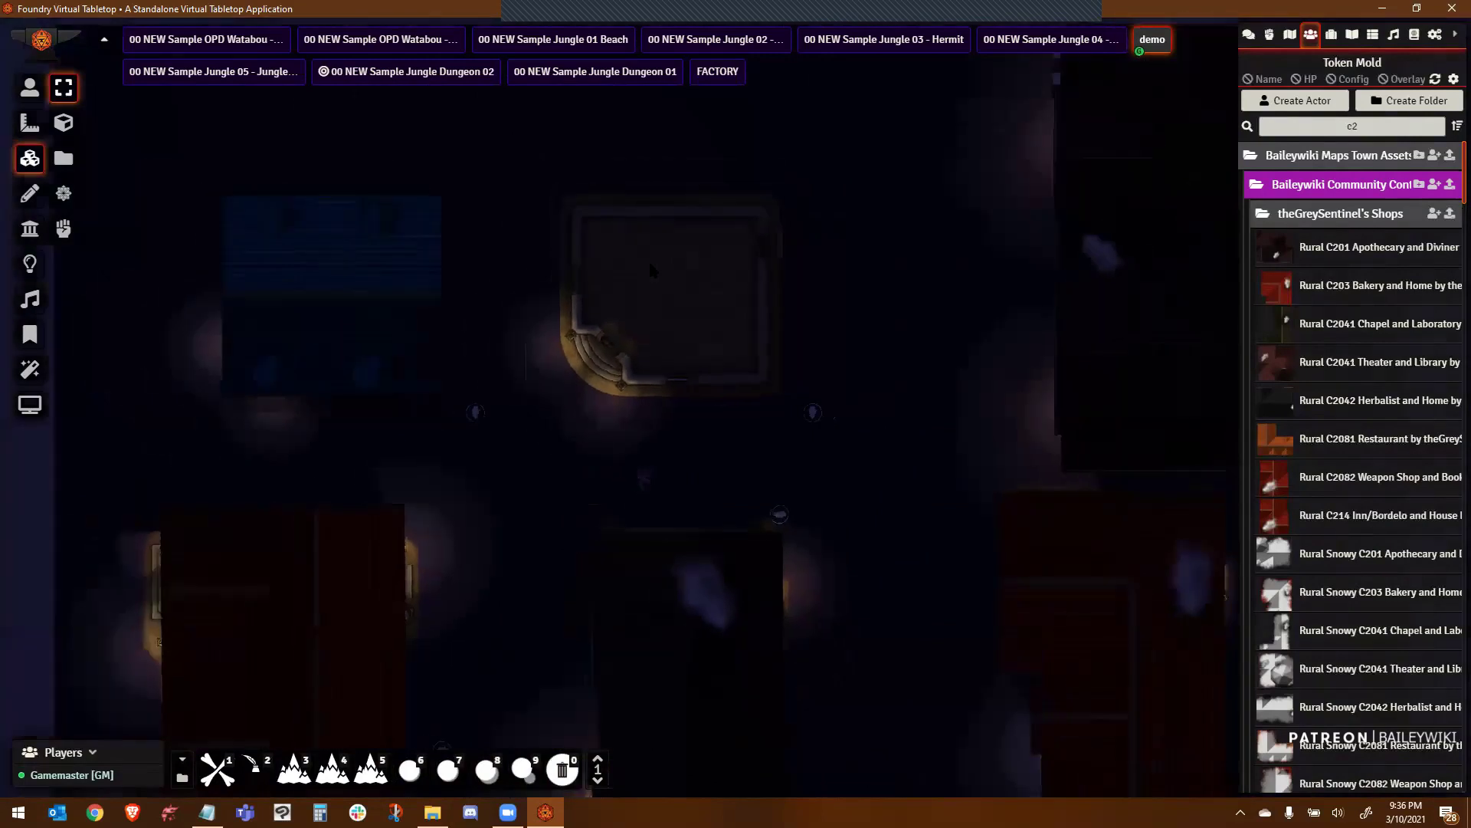
{"action": "left_click", "coordinate": [30, 263]}
{"action": "left_click", "coordinate": [64, 157]}
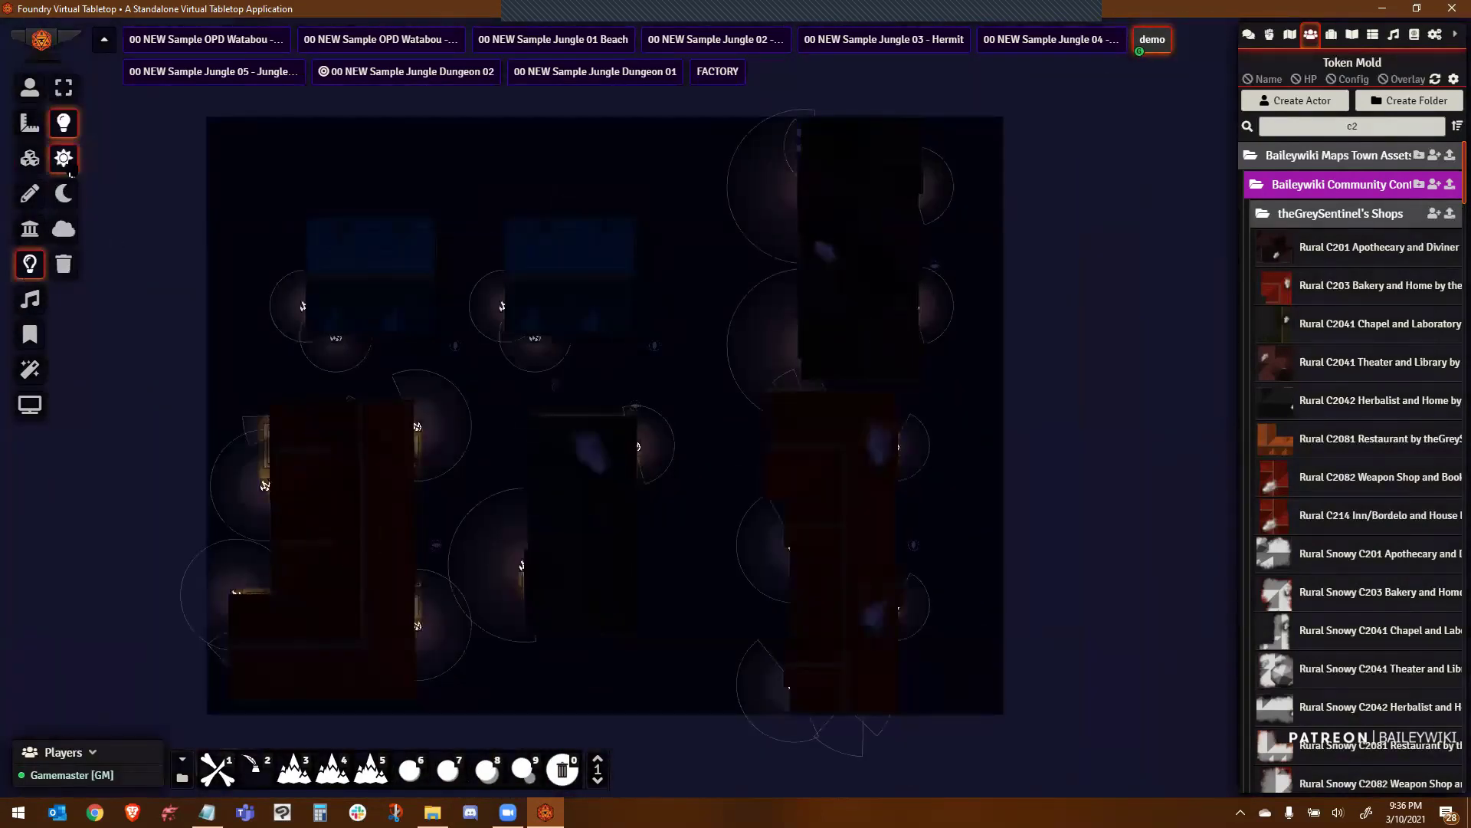
{"action": "scroll", "coordinate": [691, 425], "scroll_direction": "up", "scroll_amount": 6}
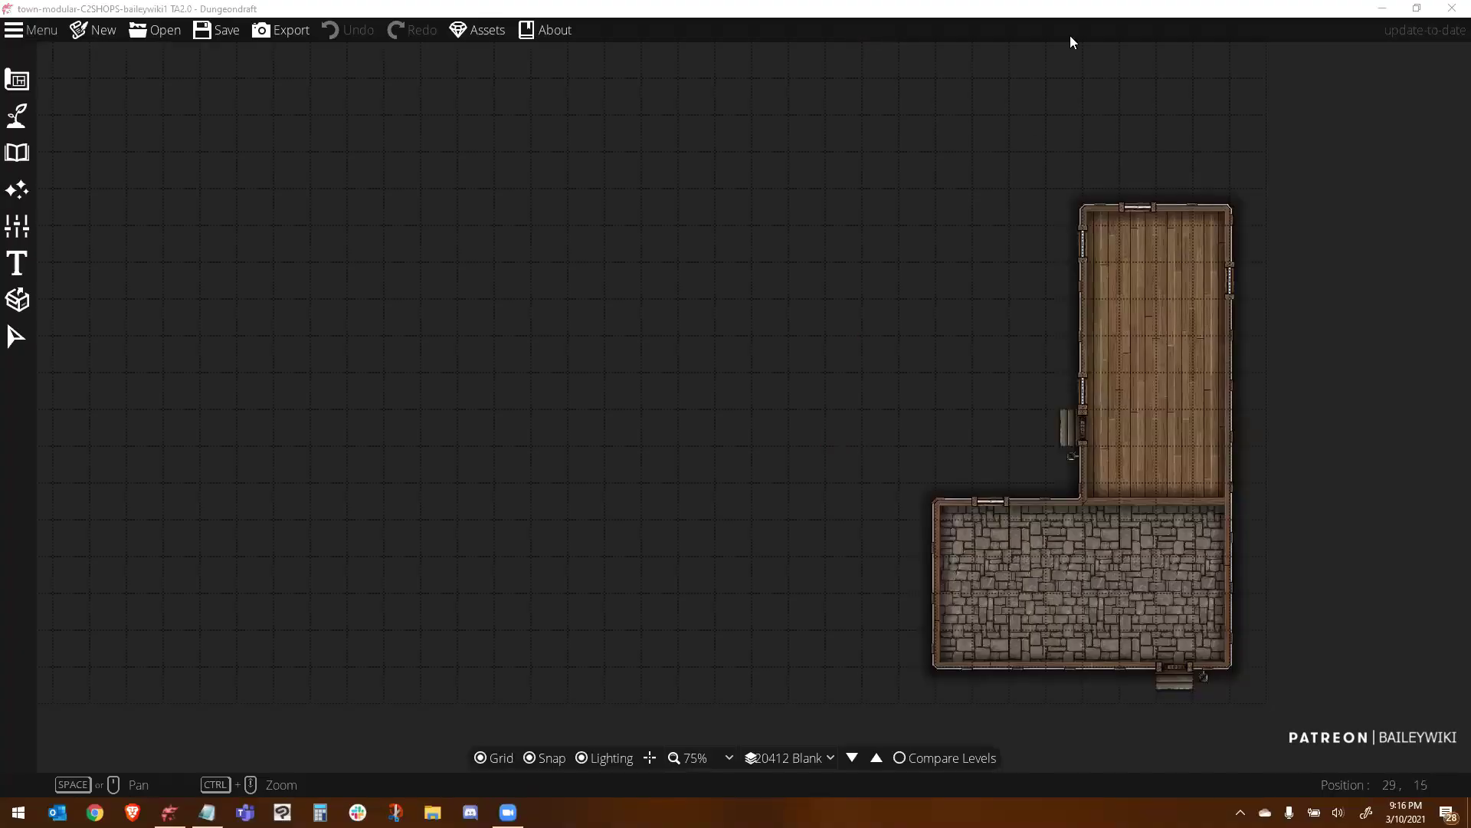
Step down through the map levels, then jump to C20412 Blank from the level list
{"action": "scroll", "coordinate": [1025, 529], "scroll_direction": "up", "scroll_amount": 3}
{"action": "scroll", "coordinate": [1024, 529], "scroll_direction": "down", "scroll_amount": 4}
{"action": "left_click", "coordinate": [882, 759]}
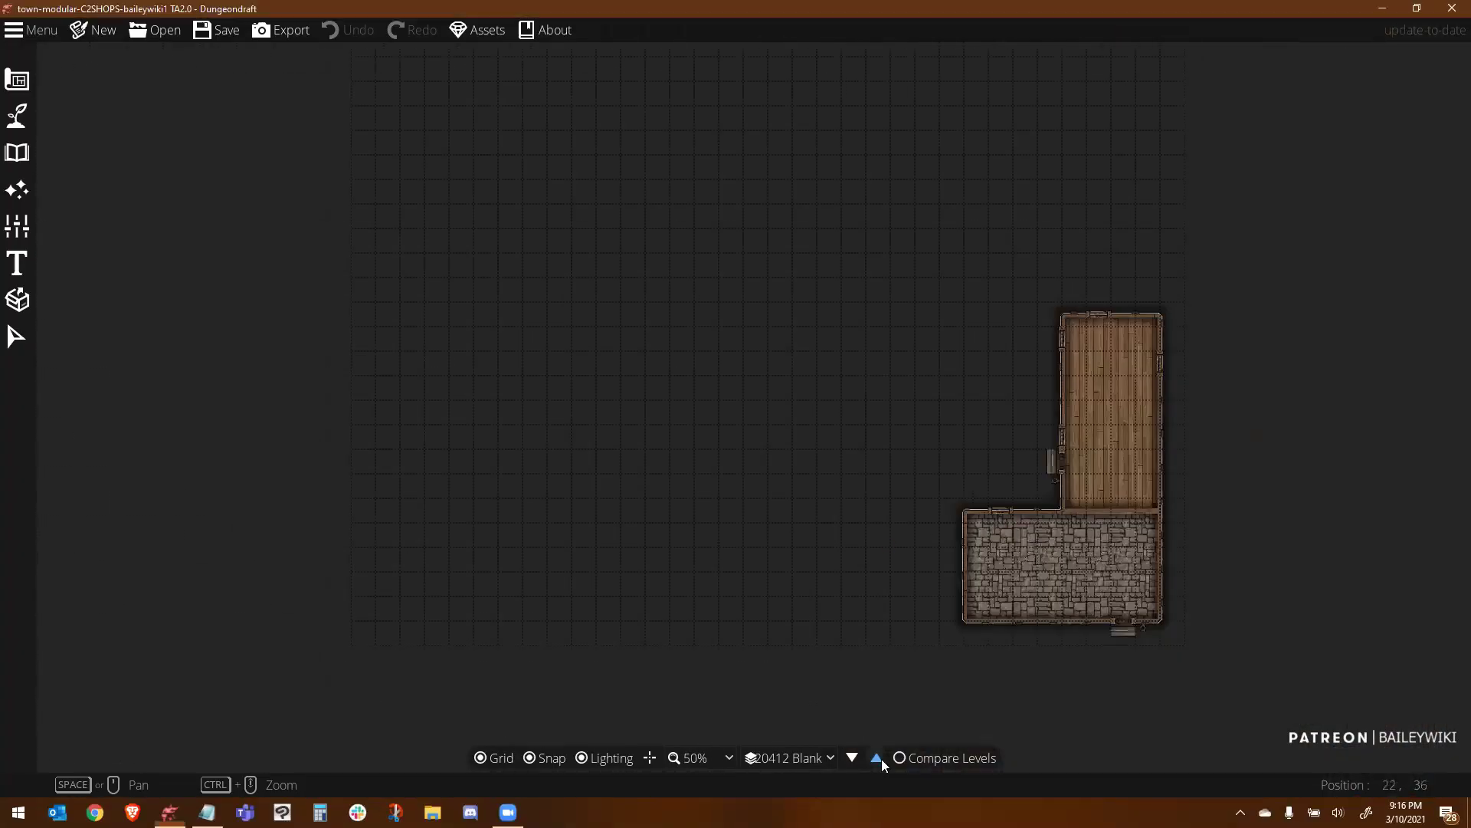
{"action": "left_click", "coordinate": [851, 759]}
{"action": "left_click", "coordinate": [850, 759]}
{"action": "left_click", "coordinate": [850, 758]}
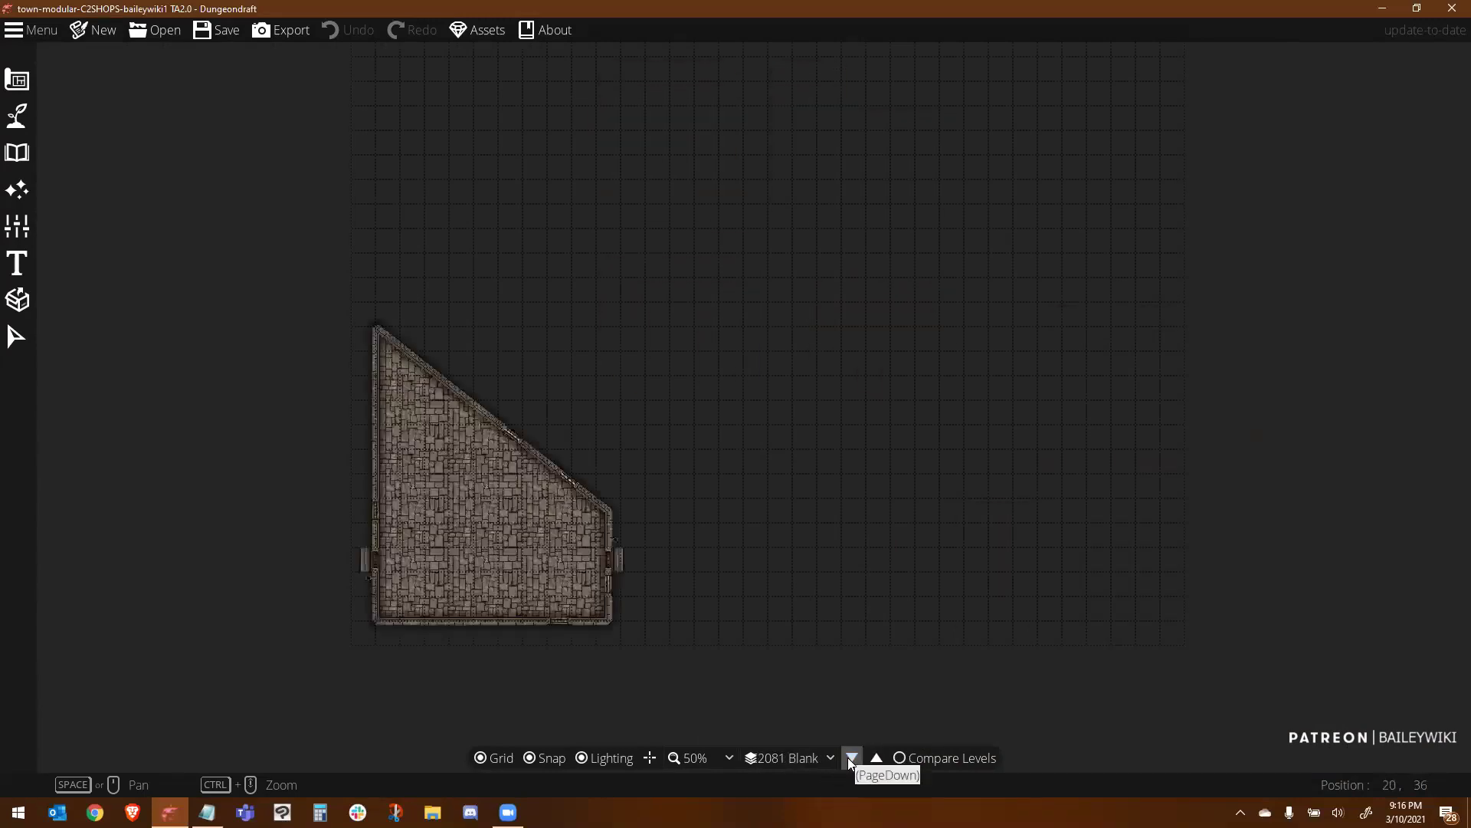
{"action": "left_click", "coordinate": [851, 758]}
{"action": "left_click", "coordinate": [849, 758]}
{"action": "left_click", "coordinate": [849, 758]}
{"action": "left_click", "coordinate": [849, 759]}
{"action": "left_click", "coordinate": [849, 759]}
{"action": "left_click", "coordinate": [849, 759]}
{"action": "left_click", "coordinate": [849, 758]}
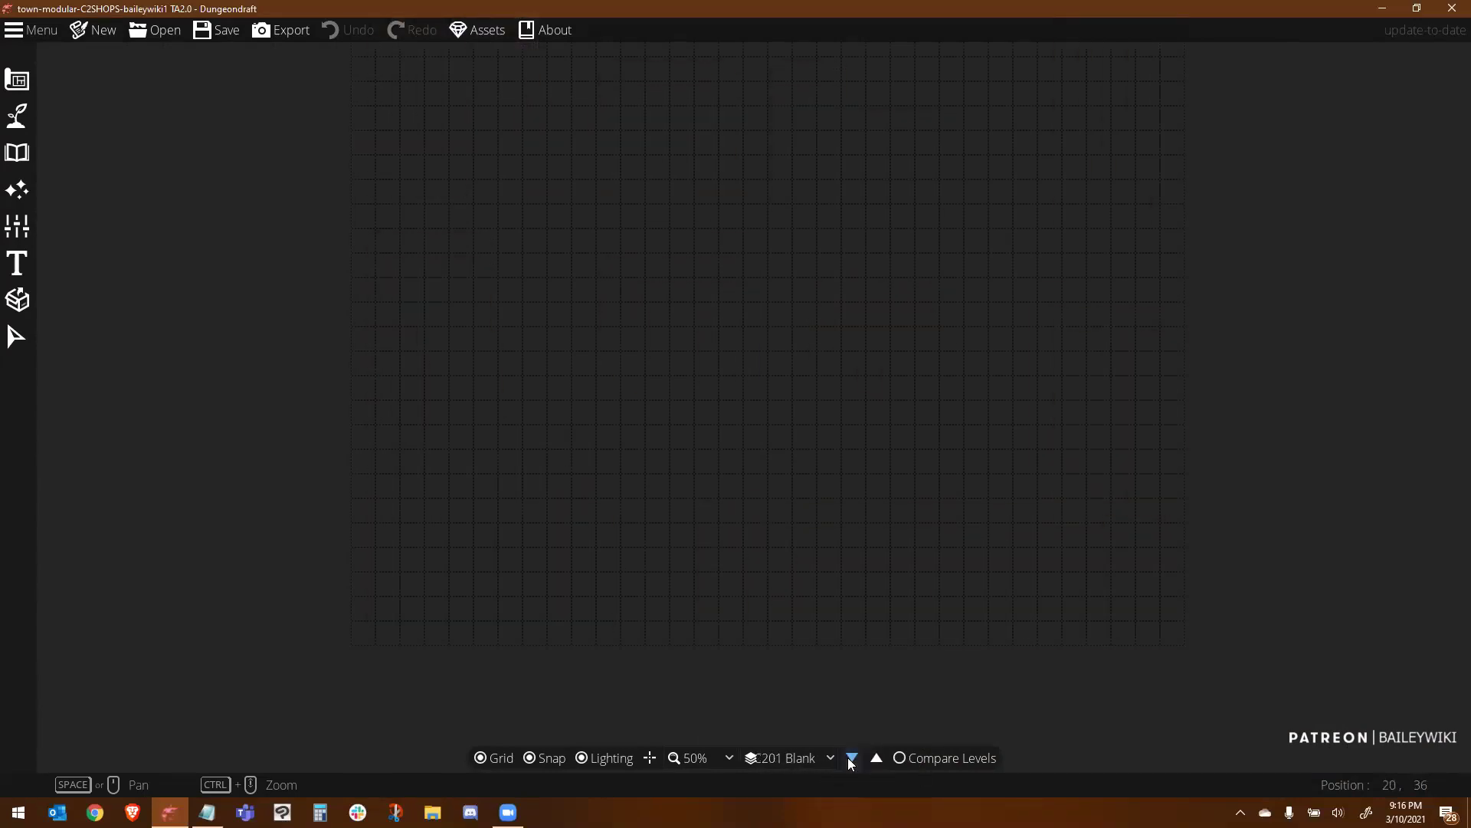
{"action": "left_click", "coordinate": [850, 759]}
{"action": "left_click", "coordinate": [849, 759]}
{"action": "left_click", "coordinate": [849, 759]}
{"action": "left_click", "coordinate": [849, 759]}
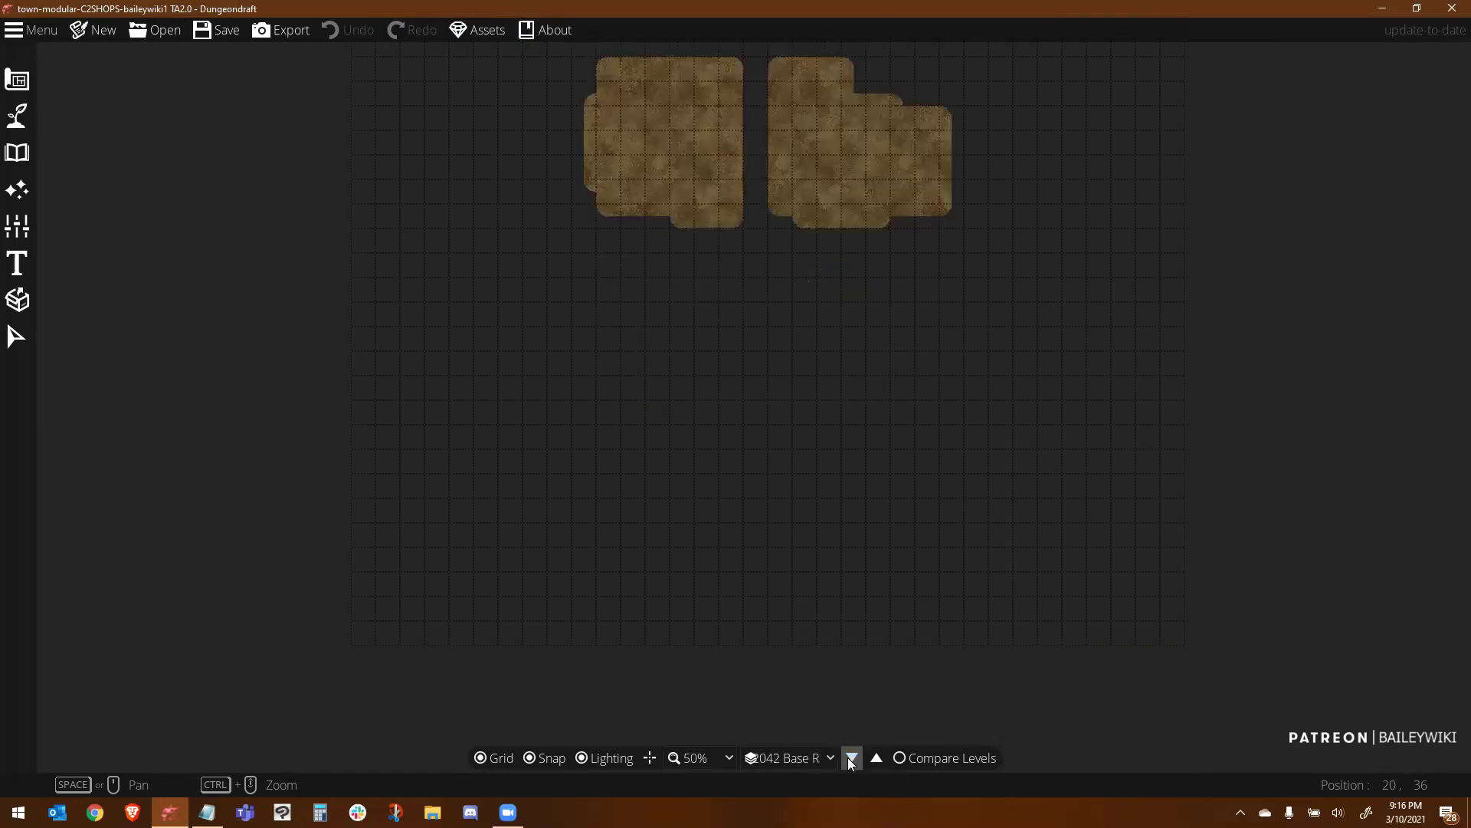
{"action": "left_click", "coordinate": [849, 759]}
{"action": "left_click", "coordinate": [808, 759]}
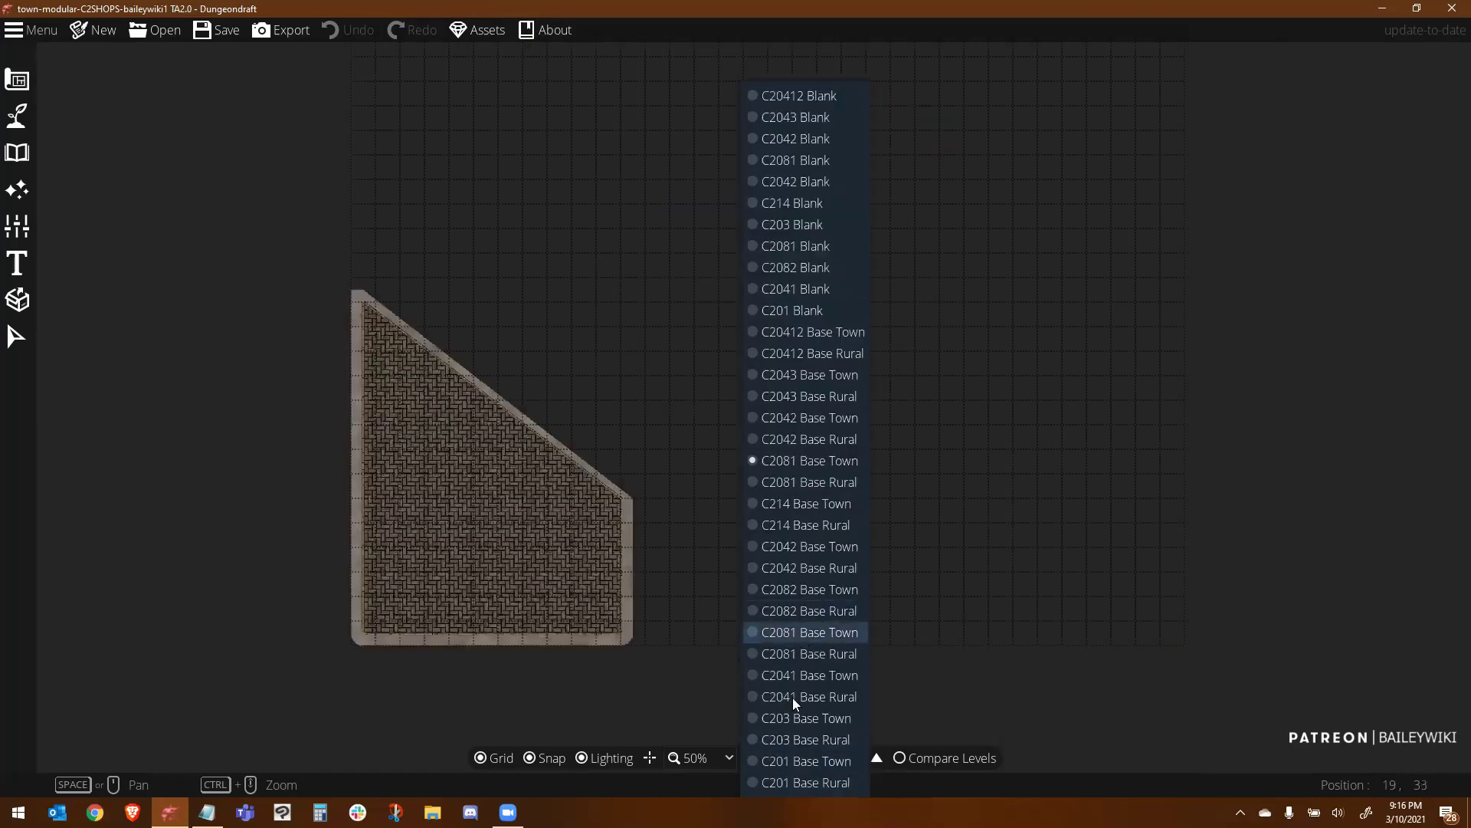
{"action": "left_click", "coordinate": [817, 100]}
Move to the C2043 Blank level and switch to the Select tool
{"action": "left_click", "coordinate": [853, 757]}
{"action": "scroll", "coordinate": [606, 400], "scroll_direction": "up", "scroll_amount": 3}
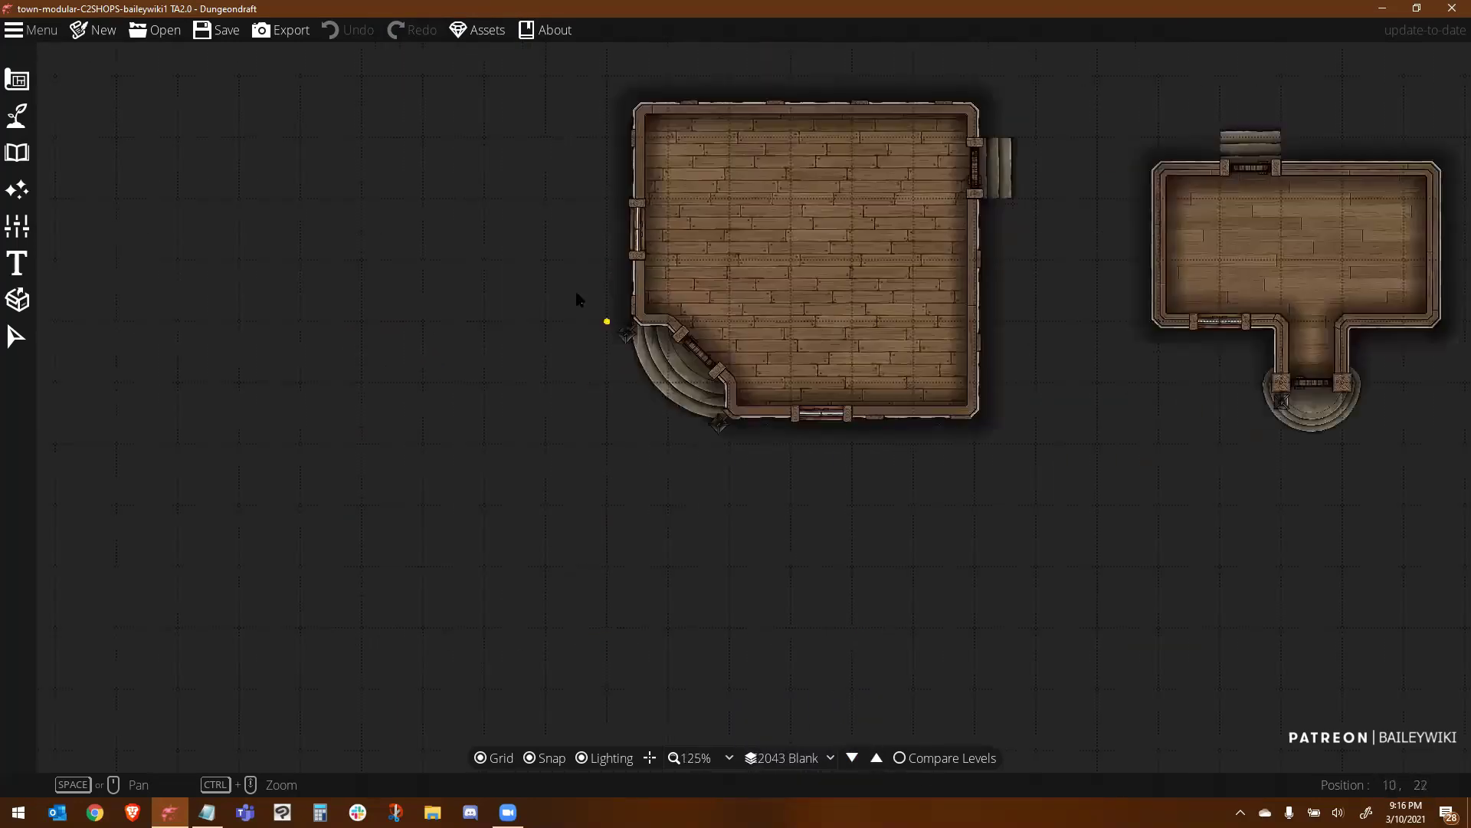
{"action": "scroll", "coordinate": [503, 460], "scroll_direction": "down", "scroll_amount": 2}
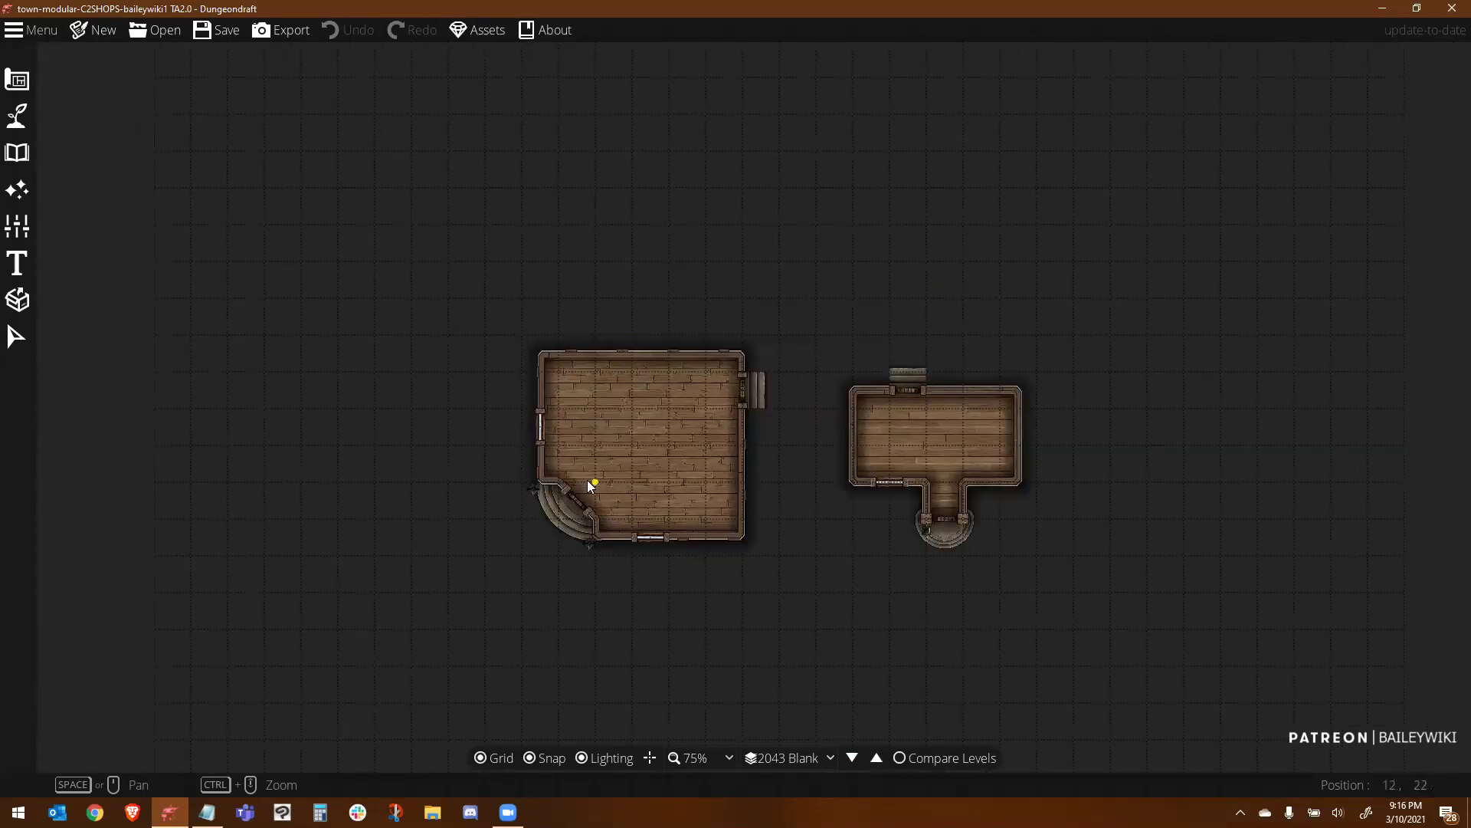
{"action": "left_click", "coordinate": [16, 336]}
{"action": "scroll", "coordinate": [750, 386], "scroll_direction": "up", "scroll_amount": 5}
Try moving the right-wall door and the curved stairs, undoing both moves
{"action": "left_click", "coordinate": [751, 386]}
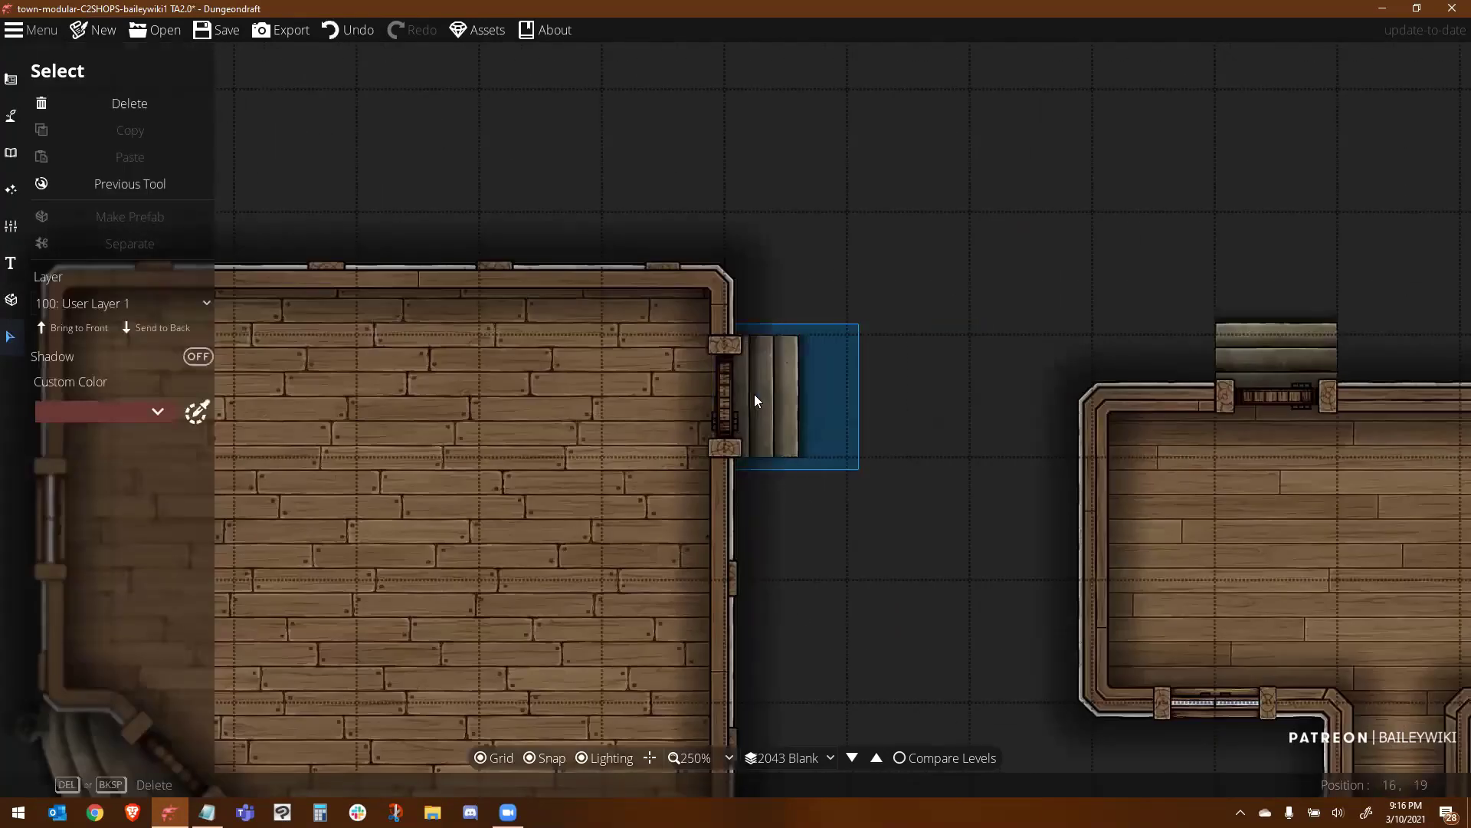
{"action": "left_click_drag", "start_coordinate": [823, 176], "coordinate": [826, 421]}
{"action": "key", "text": "ctrl+z"}
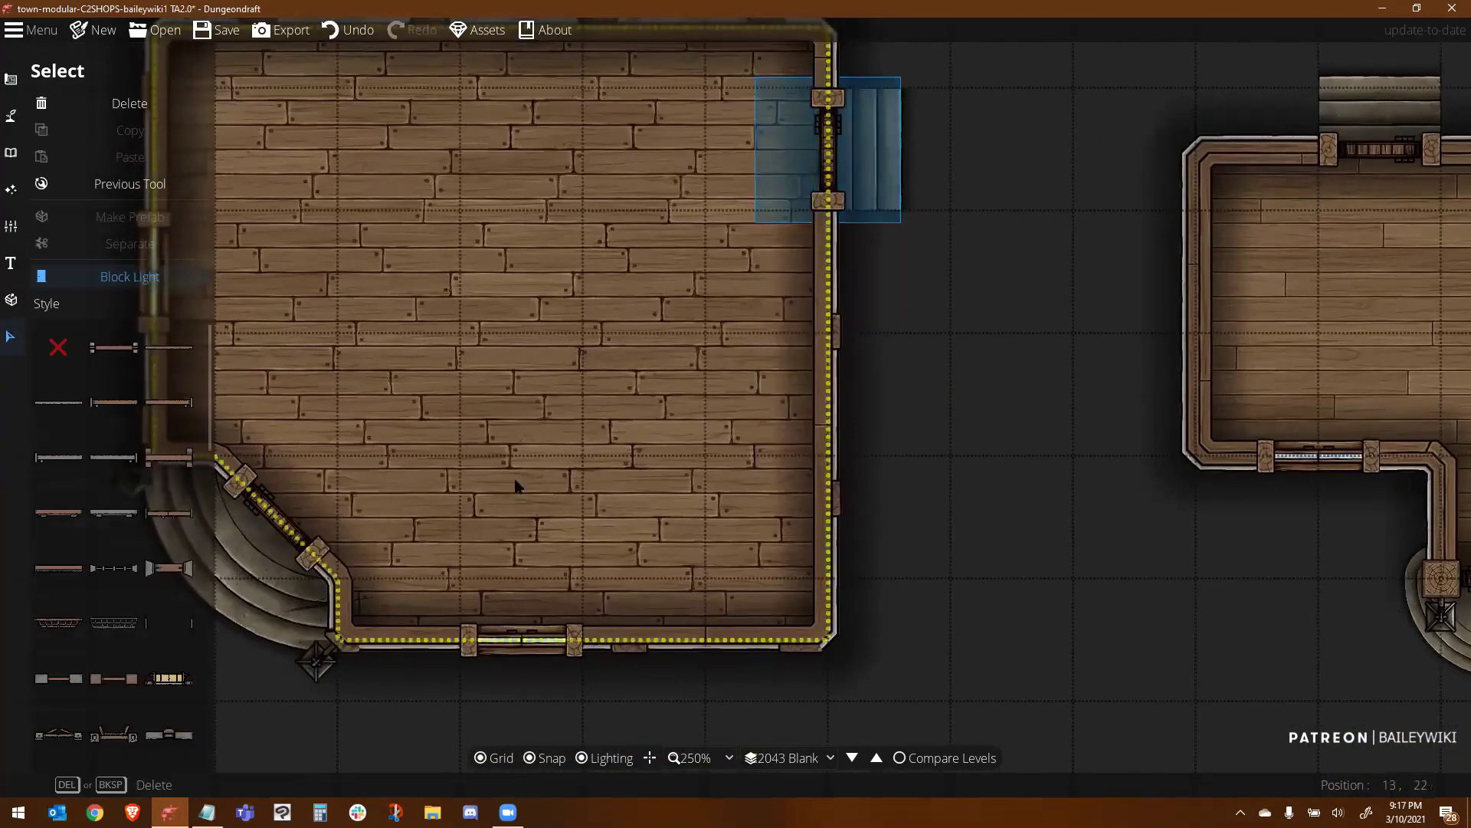
{"action": "left_click_drag", "start_coordinate": [506, 406], "coordinate": [409, 446]}
{"action": "left_click", "coordinate": [623, 523]}
{"action": "key", "text": "ctrl+z"}
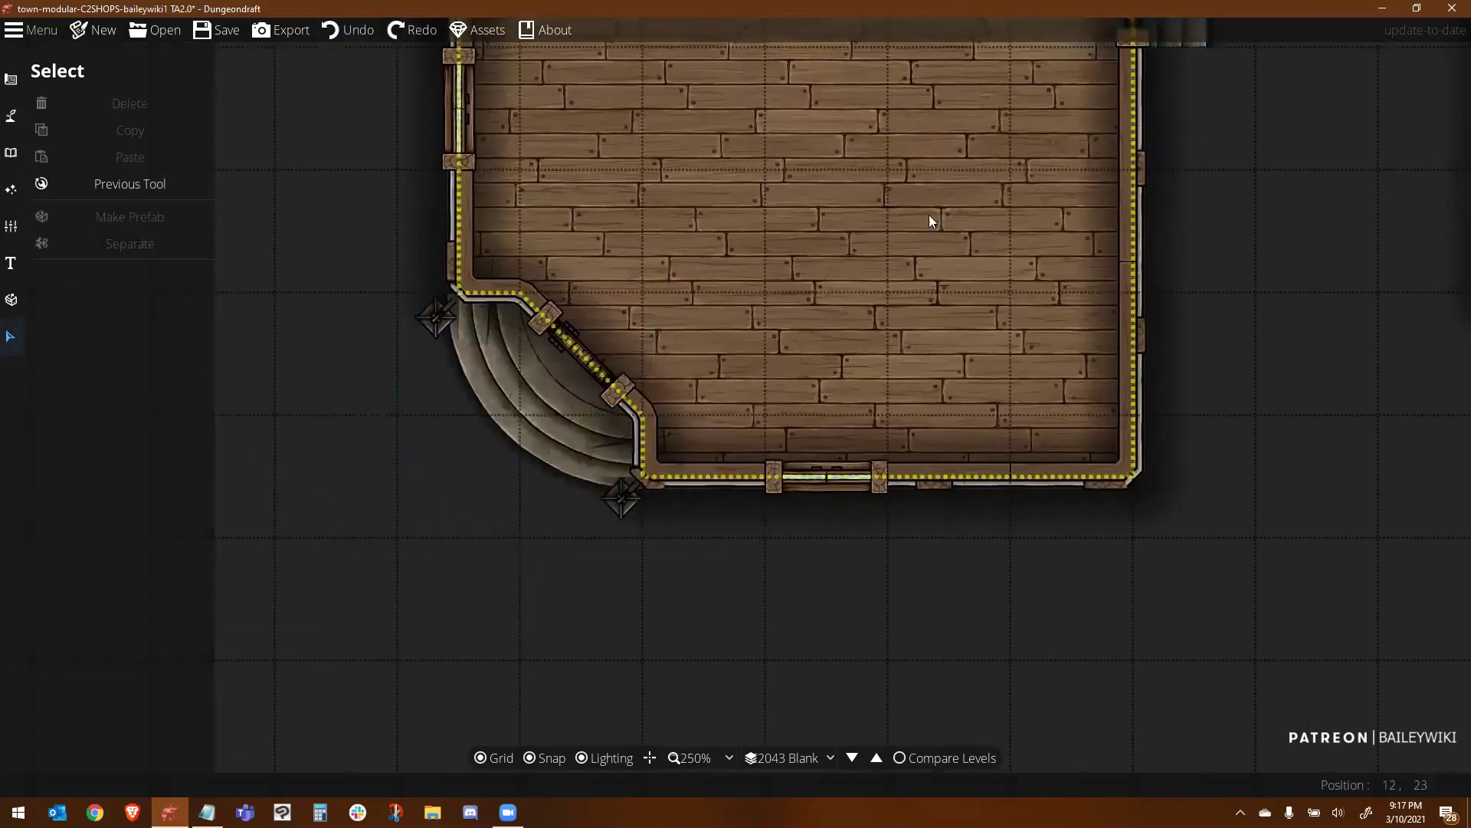
{"action": "left_click_drag", "start_coordinate": [929, 214], "coordinate": [801, 386]}
{"action": "scroll", "coordinate": [802, 386], "scroll_direction": "down", "scroll_amount": 1}
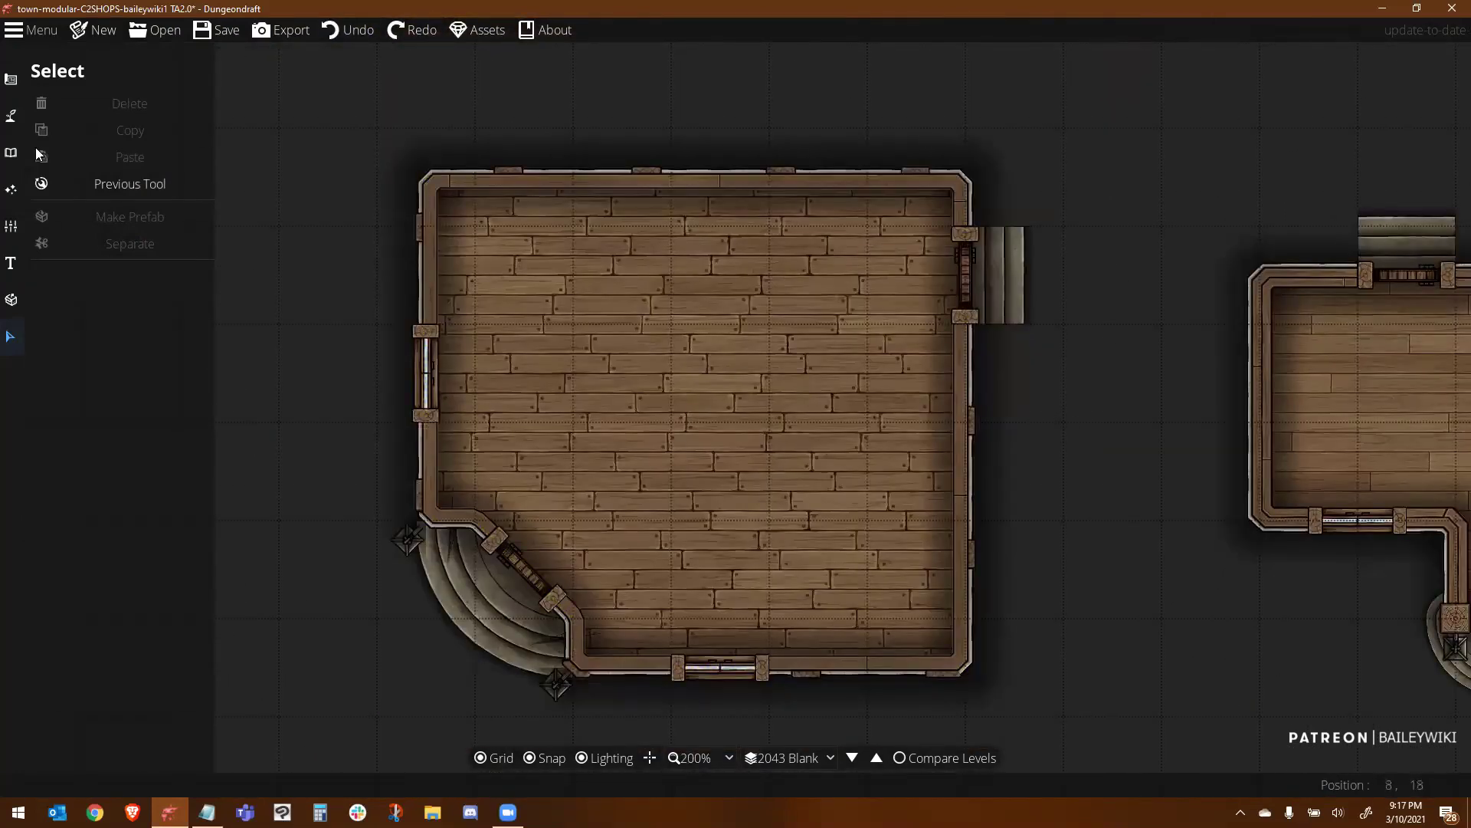
Experiment with dragging a top wall point and moving the floor, reverting both changes
{"action": "left_click", "coordinate": [10, 114]}
{"action": "left_click", "coordinate": [99, 217]}
{"action": "mouse_move", "coordinate": [476, 176]}
{"action": "left_mouse_down"}
{"action": "mouse_move", "coordinate": [414, 92]}
{"action": "mouse_move", "coordinate": [459, 136]}
{"action": "mouse_move", "coordinate": [427, 176]}
{"action": "mouse_move", "coordinate": [357, 93]}
{"action": "mouse_move", "coordinate": [428, 176]}
{"action": "mouse_move", "coordinate": [524, 78]}
{"action": "left_mouse_up"}
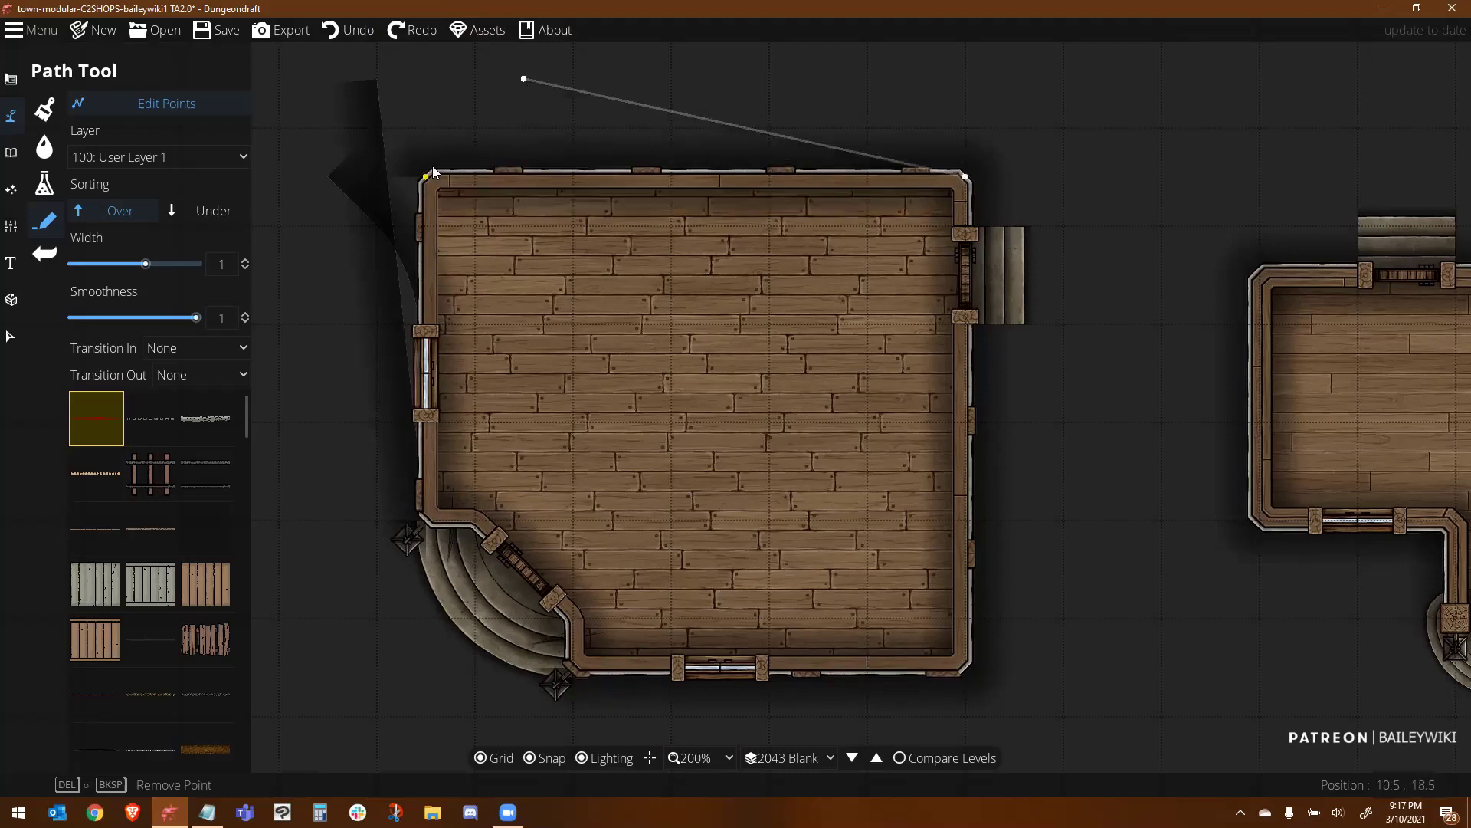
{"action": "mouse_move", "coordinate": [432, 172]}
{"action": "left_mouse_down"}
{"action": "mouse_move", "coordinate": [378, 85]}
{"action": "mouse_move", "coordinate": [329, 181]}
{"action": "mouse_move", "coordinate": [428, 176]}
{"action": "left_mouse_up"}
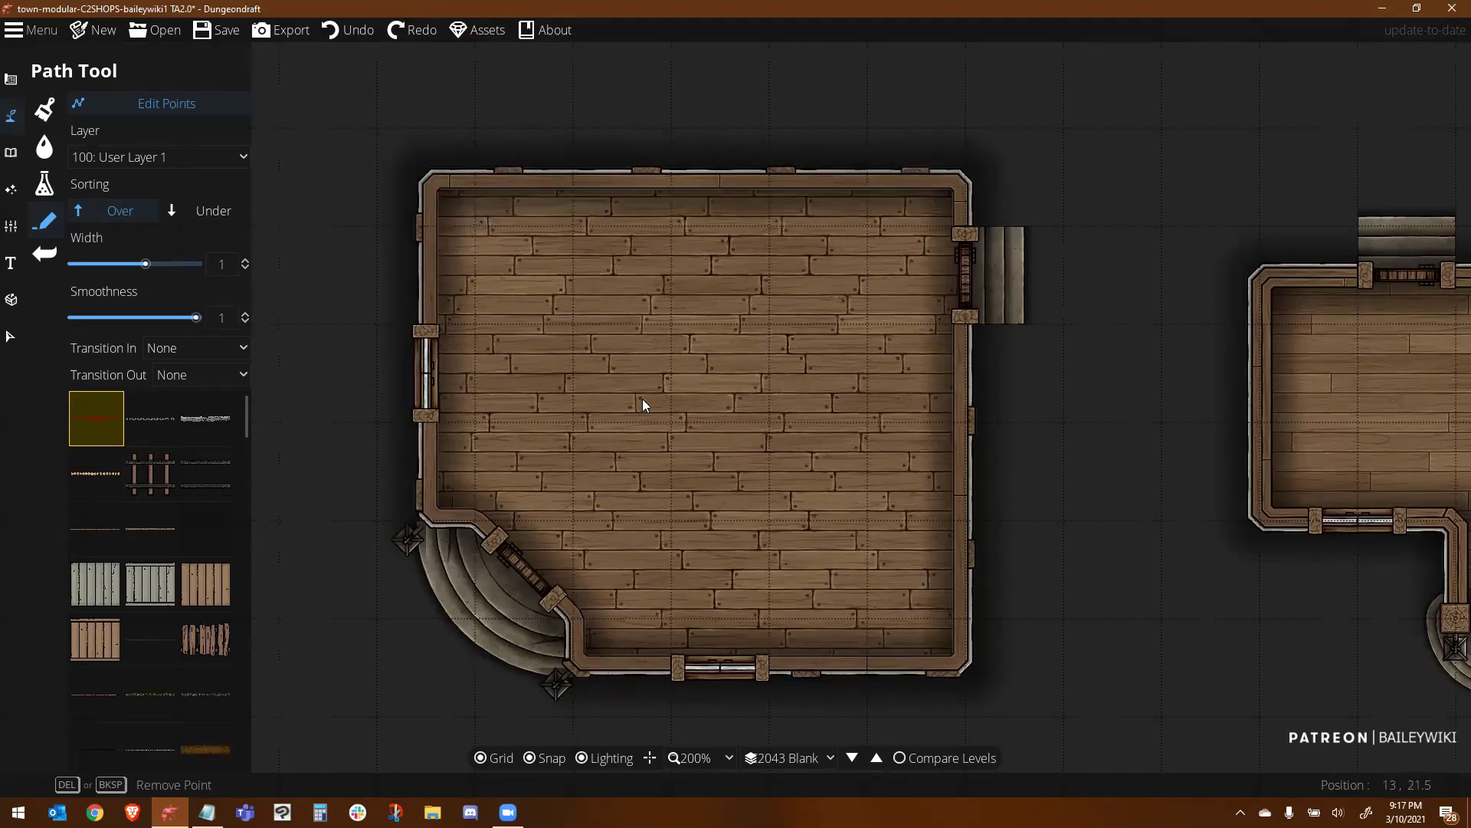
{"action": "scroll", "coordinate": [642, 398], "scroll_direction": "down", "scroll_amount": 2}
{"action": "key", "text": "v"}
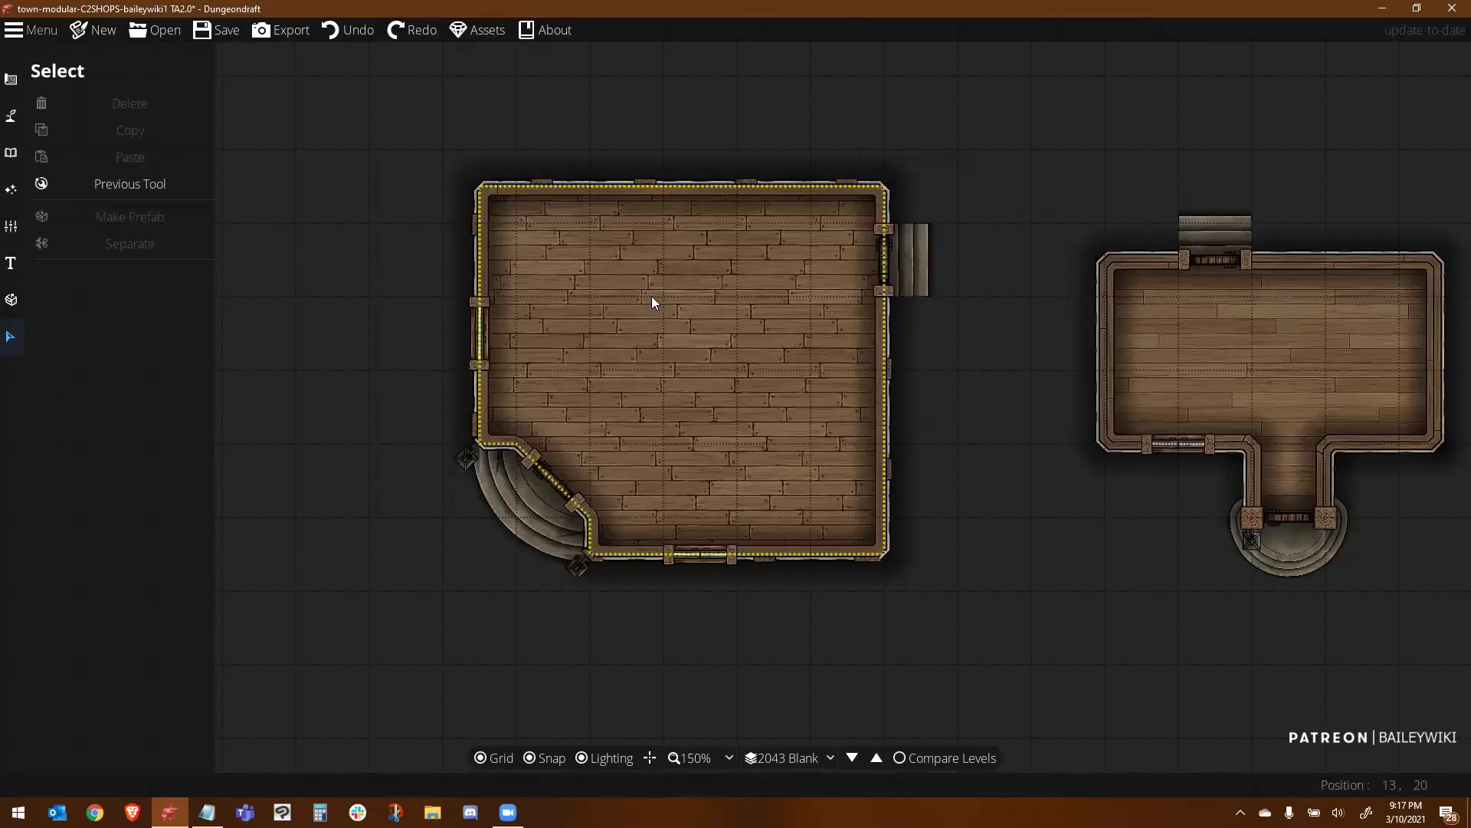
{"action": "left_click_drag", "start_coordinate": [652, 296], "coordinate": [669, 327]}
{"action": "key", "text": "Escape"}
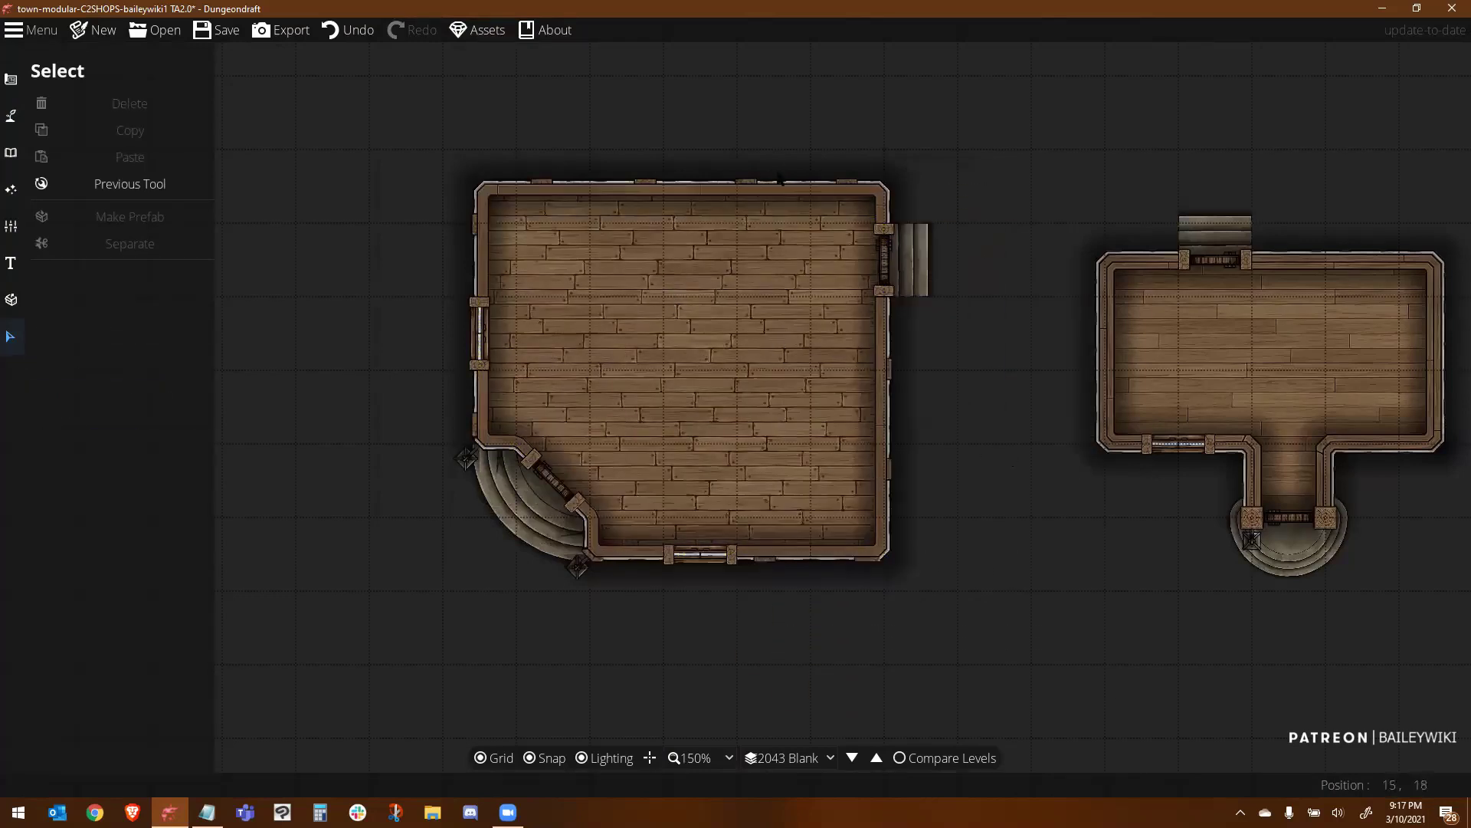
Try cobblestone and wood styles on the building's wall, settling on grey stone
{"action": "left_click", "coordinate": [476, 285]}
{"action": "left_click", "coordinate": [124, 478]}
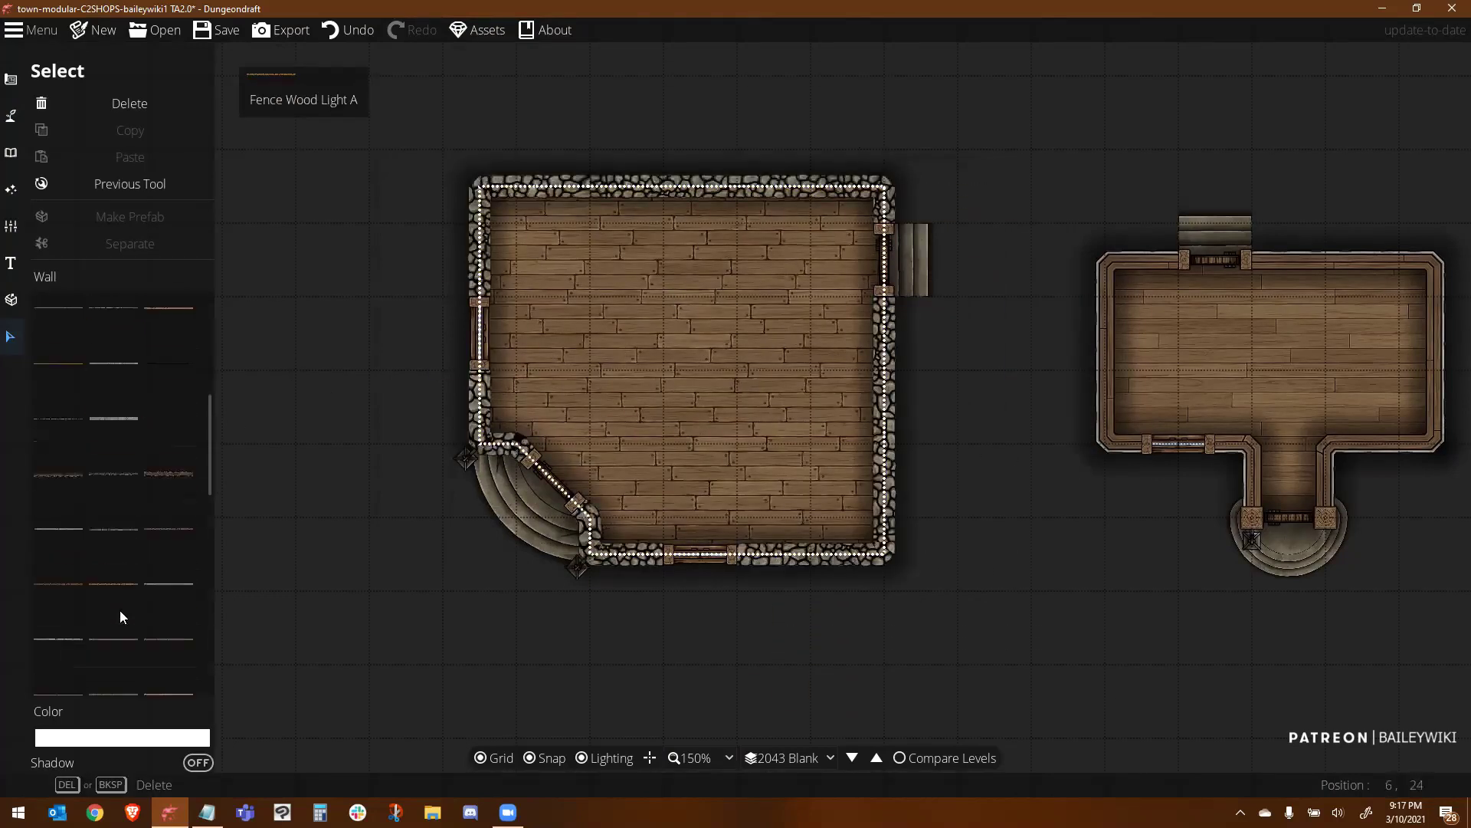
{"action": "scroll", "coordinate": [173, 557], "scroll_direction": "down", "scroll_amount": 2}
{"action": "left_click", "coordinate": [176, 607]}
{"action": "scroll", "coordinate": [115, 546], "scroll_direction": "down", "scroll_amount": 3}
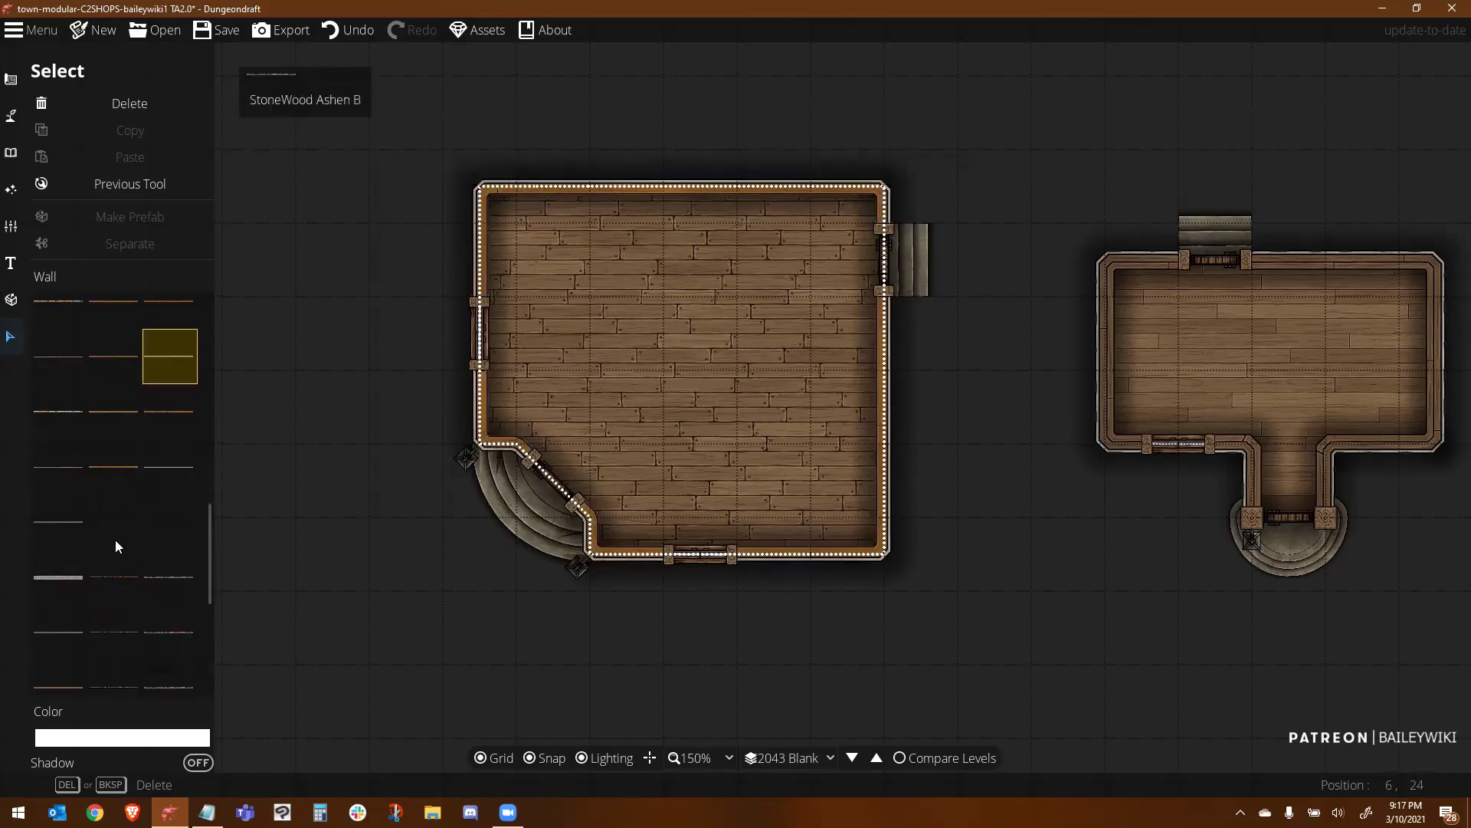
{"action": "left_click", "coordinate": [58, 577]}
{"action": "left_click", "coordinate": [308, 331]}
{"action": "scroll", "coordinate": [920, 374], "scroll_direction": "up", "scroll_amount": 2}
{"action": "scroll", "coordinate": [716, 469], "scroll_direction": "down", "scroll_amount": 3}
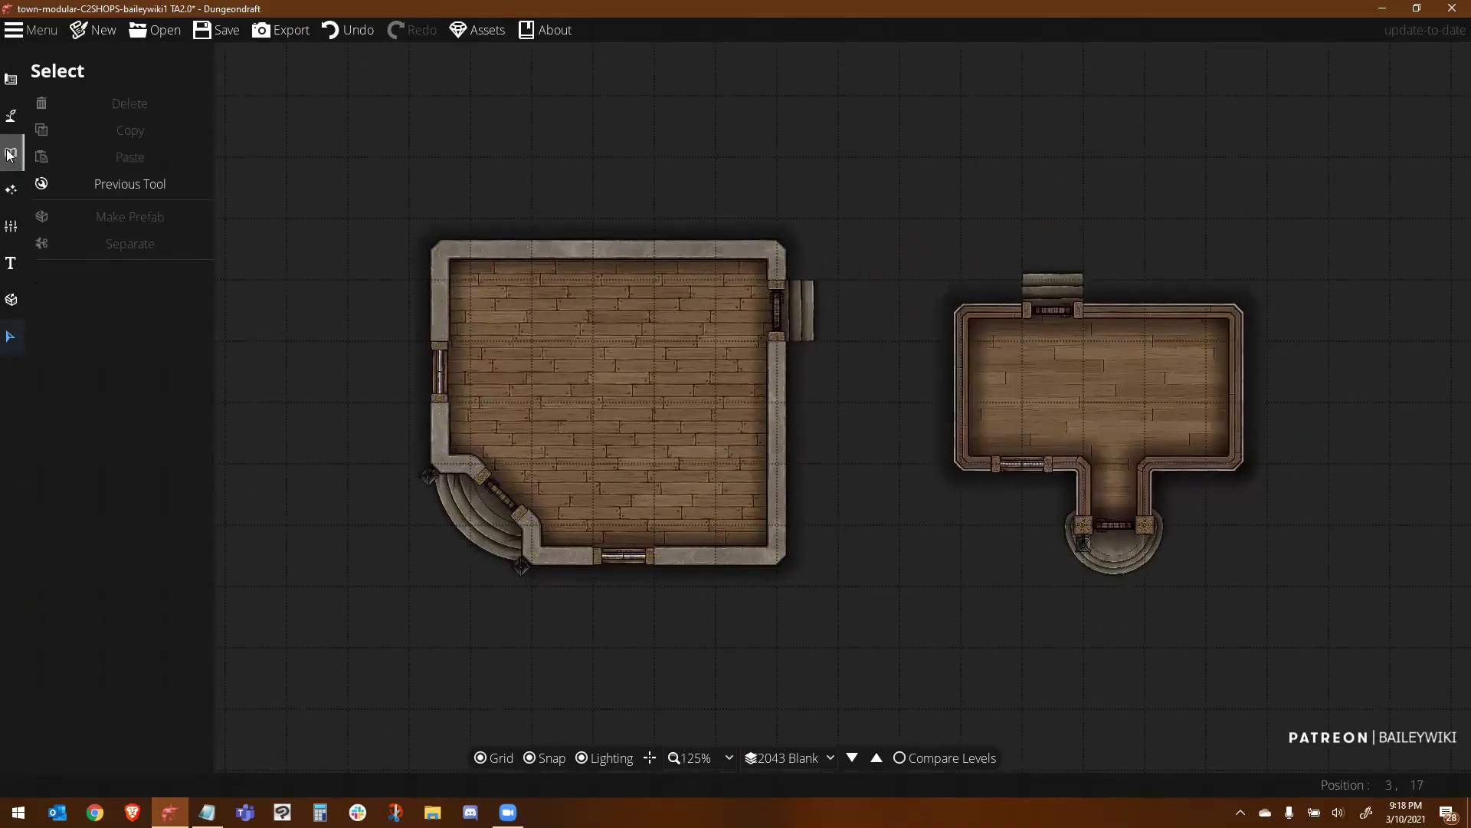
Create a new map level named 2043 Roof
{"action": "left_click", "coordinate": [11, 226]}
{"action": "left_click", "coordinate": [118, 145]}
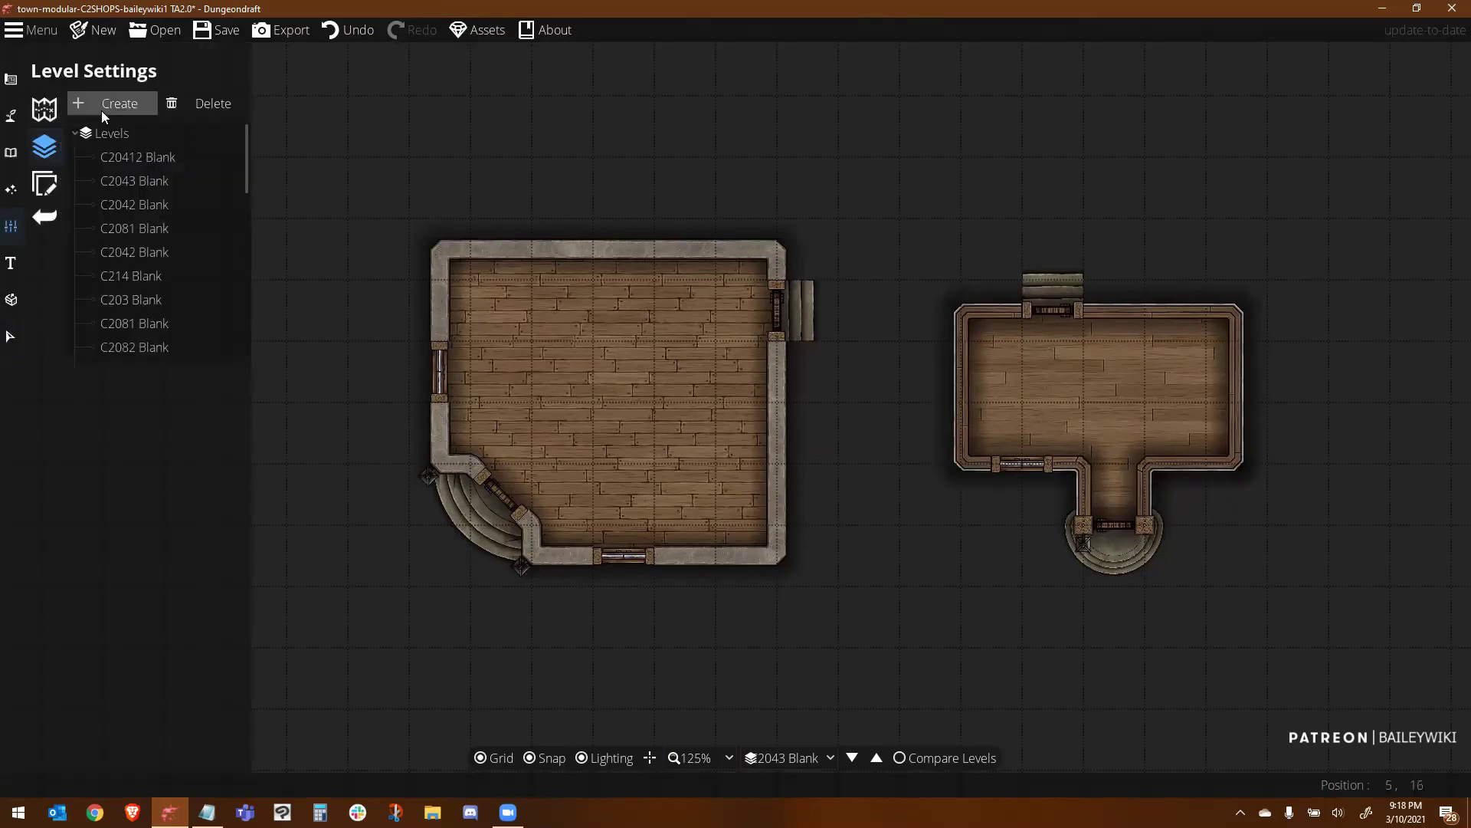
{"action": "left_click", "coordinate": [102, 110]}
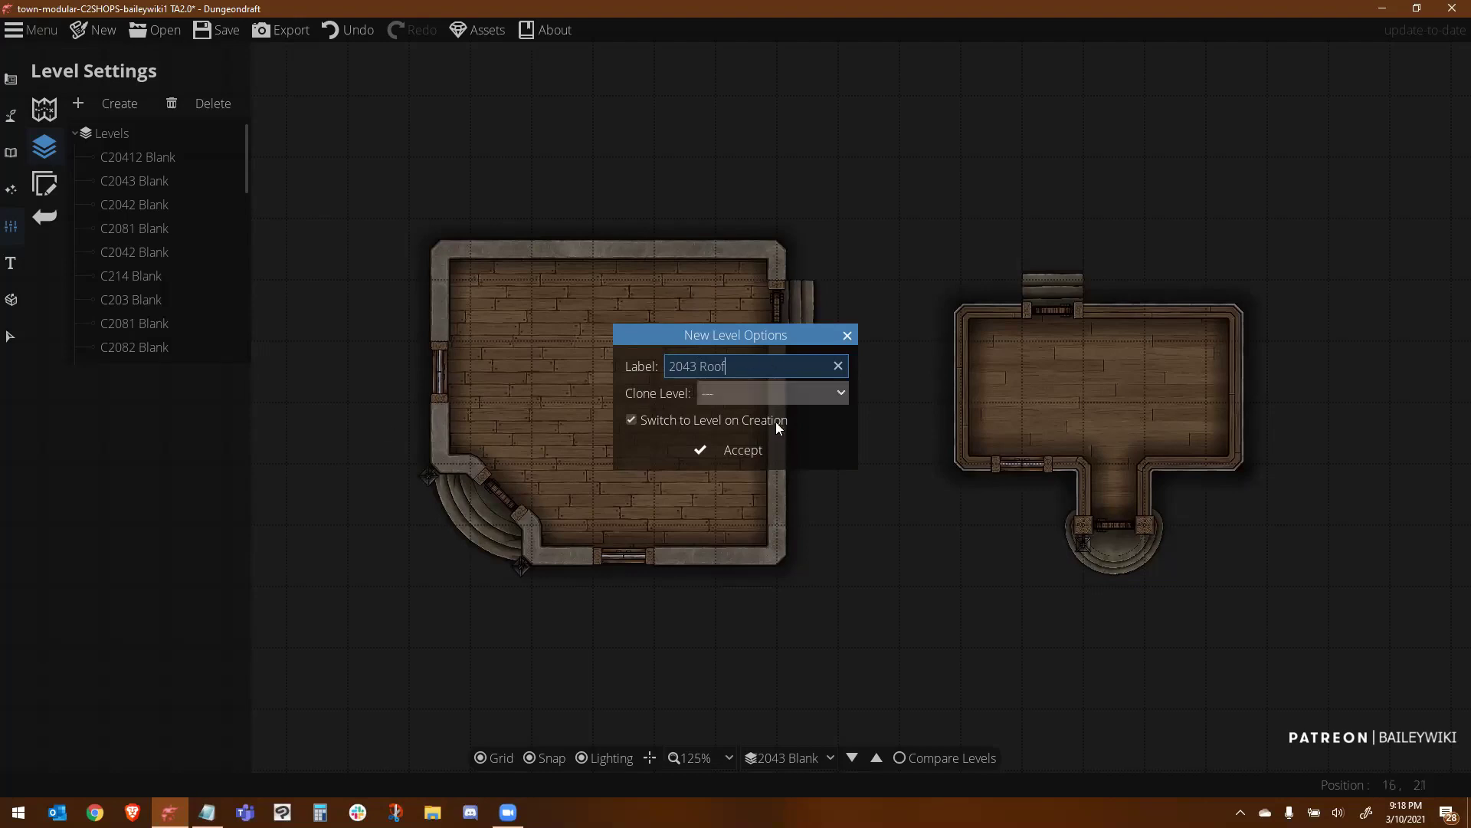
{"action": "left_click", "coordinate": [751, 454]}
Set Compare Levels to reference C2043 Blank at 100% opacity
{"action": "left_click", "coordinate": [902, 759]}
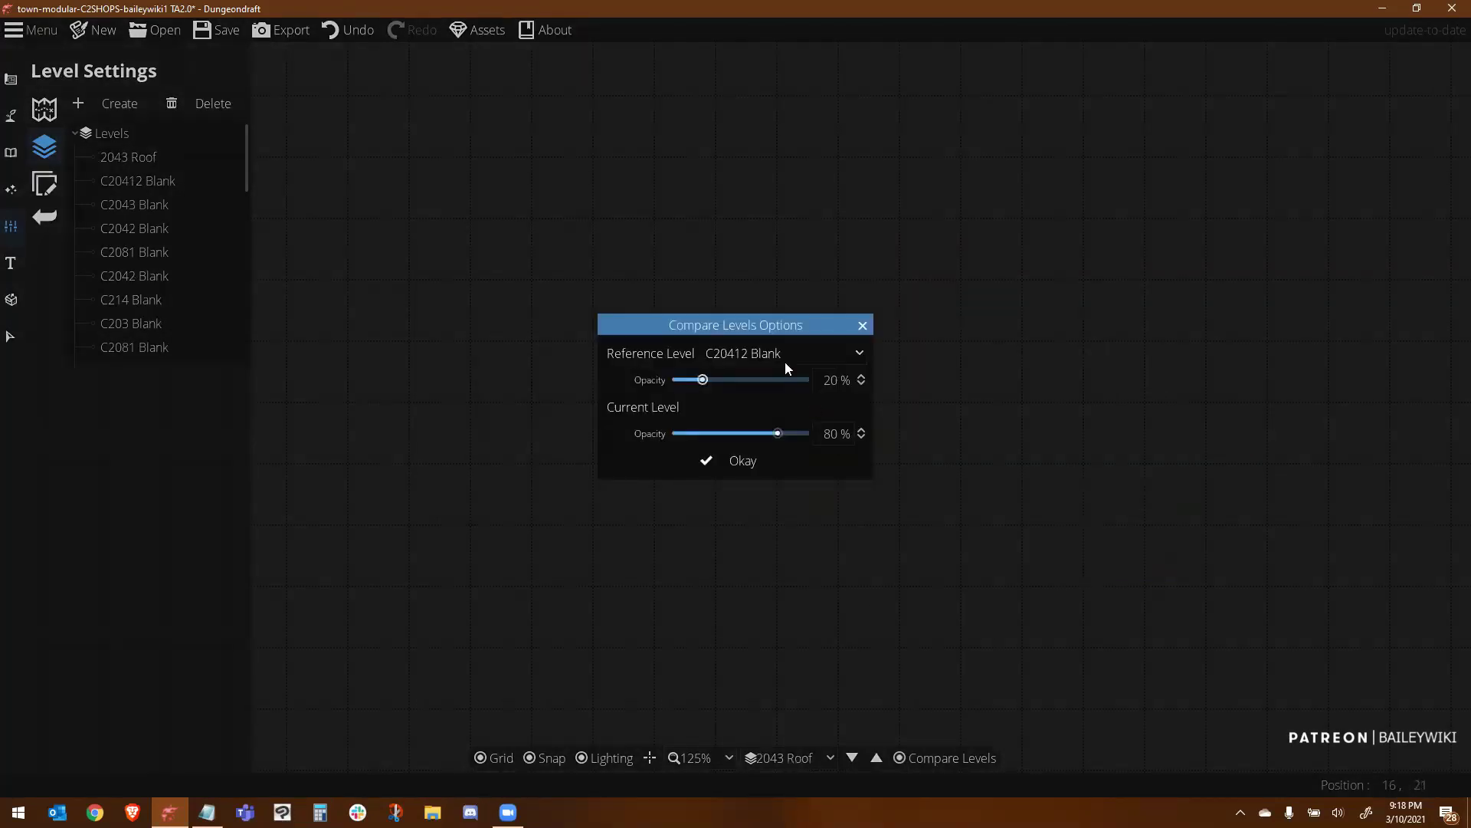
{"action": "left_click", "coordinate": [780, 359]}
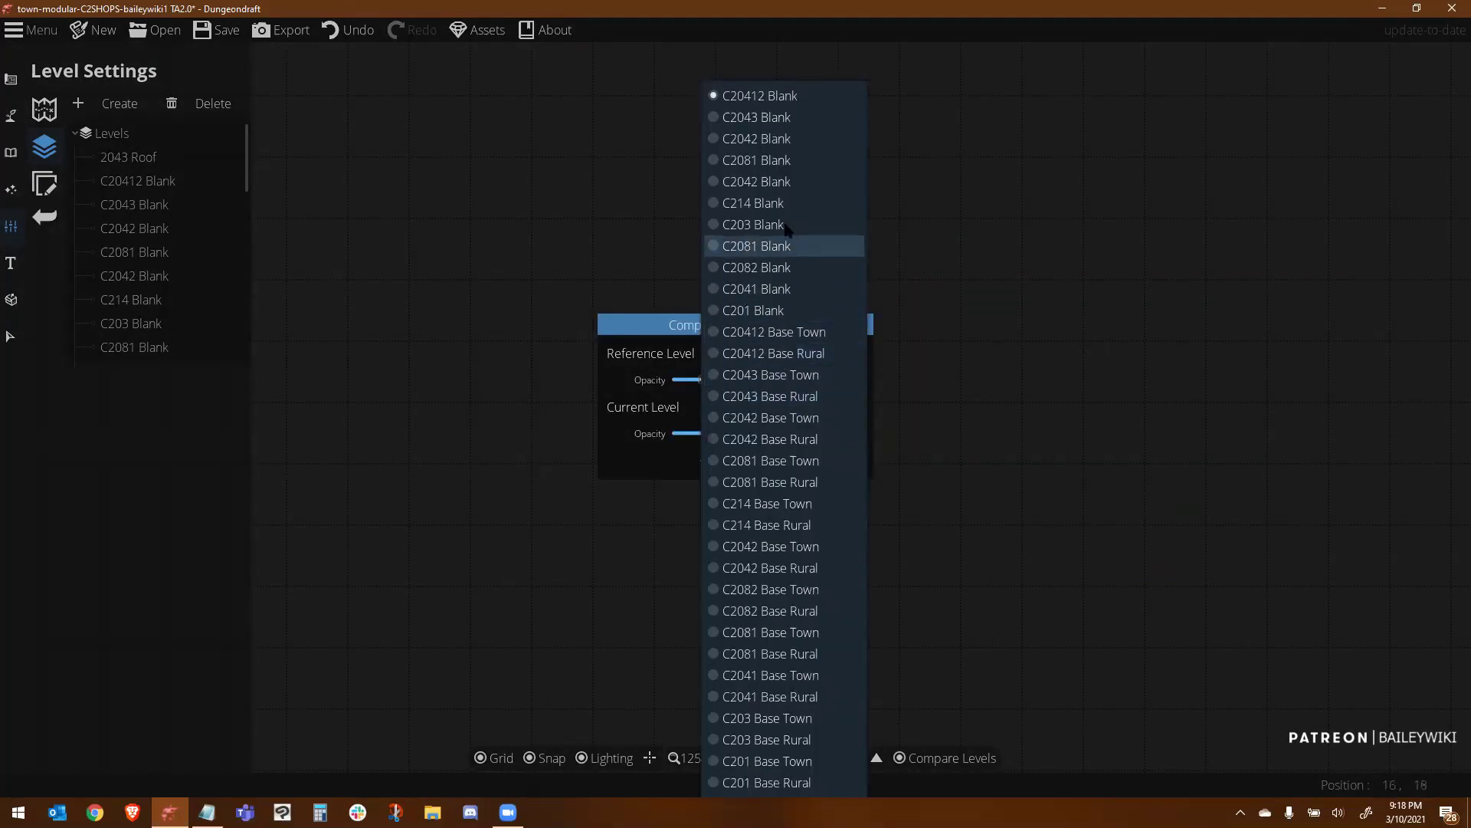
{"action": "left_click", "coordinate": [785, 118]}
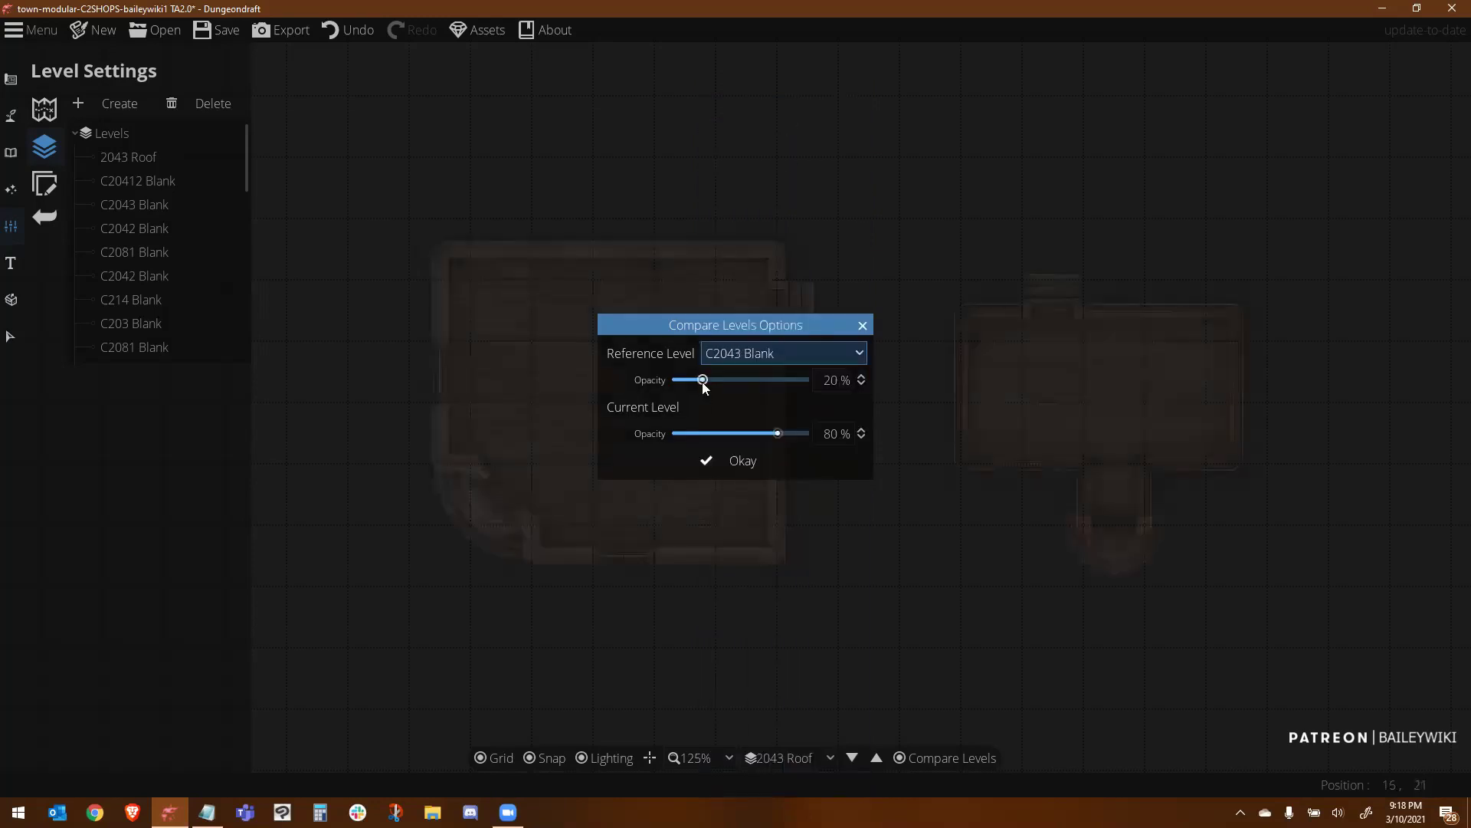
{"action": "left_click_drag", "start_coordinate": [702, 380], "coordinate": [805, 380]}
{"action": "left_click", "coordinate": [775, 458]}
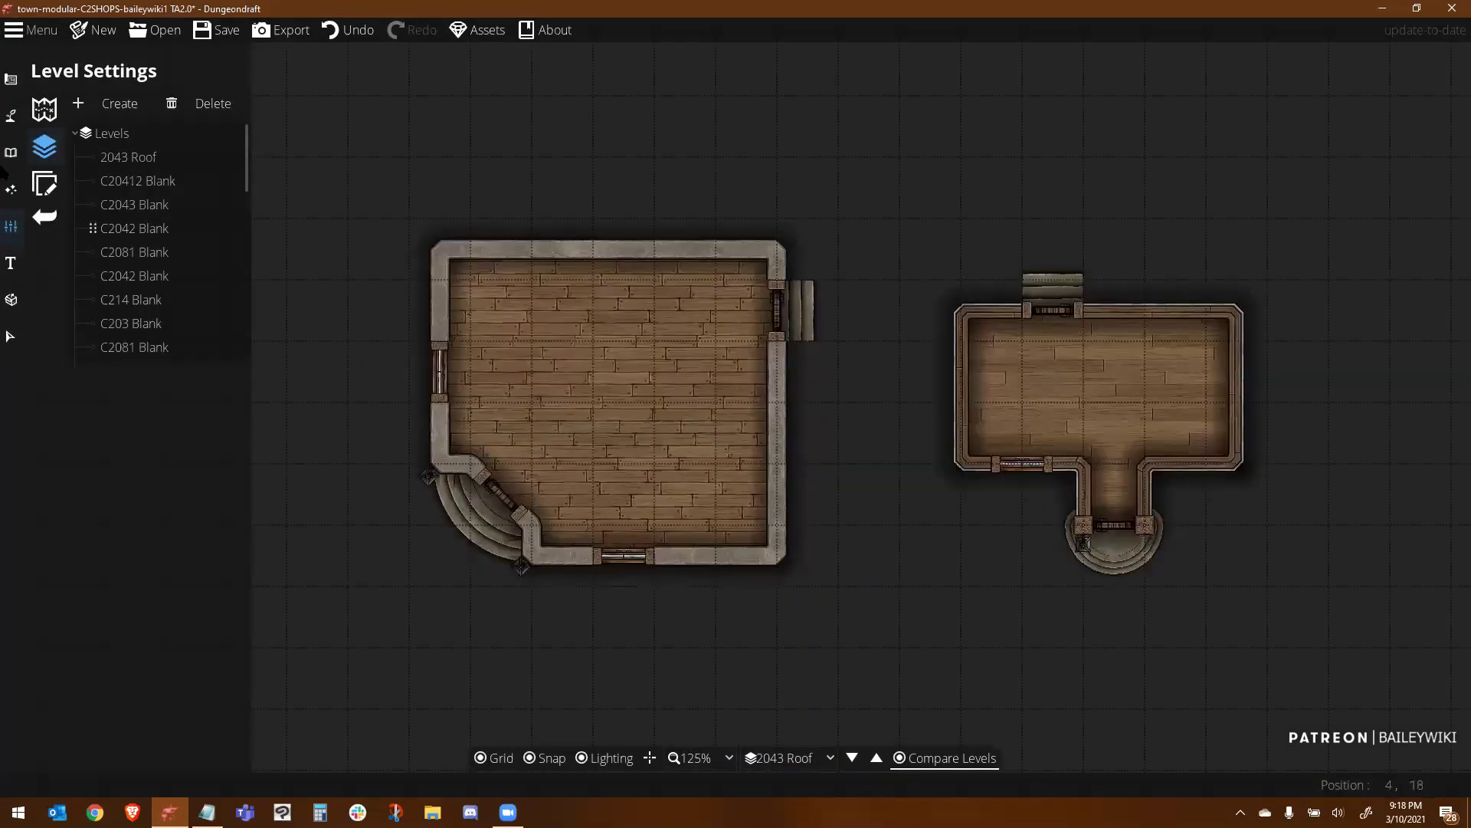
In the roof options, try the dark red roof style
{"action": "left_click", "coordinate": [11, 79]}
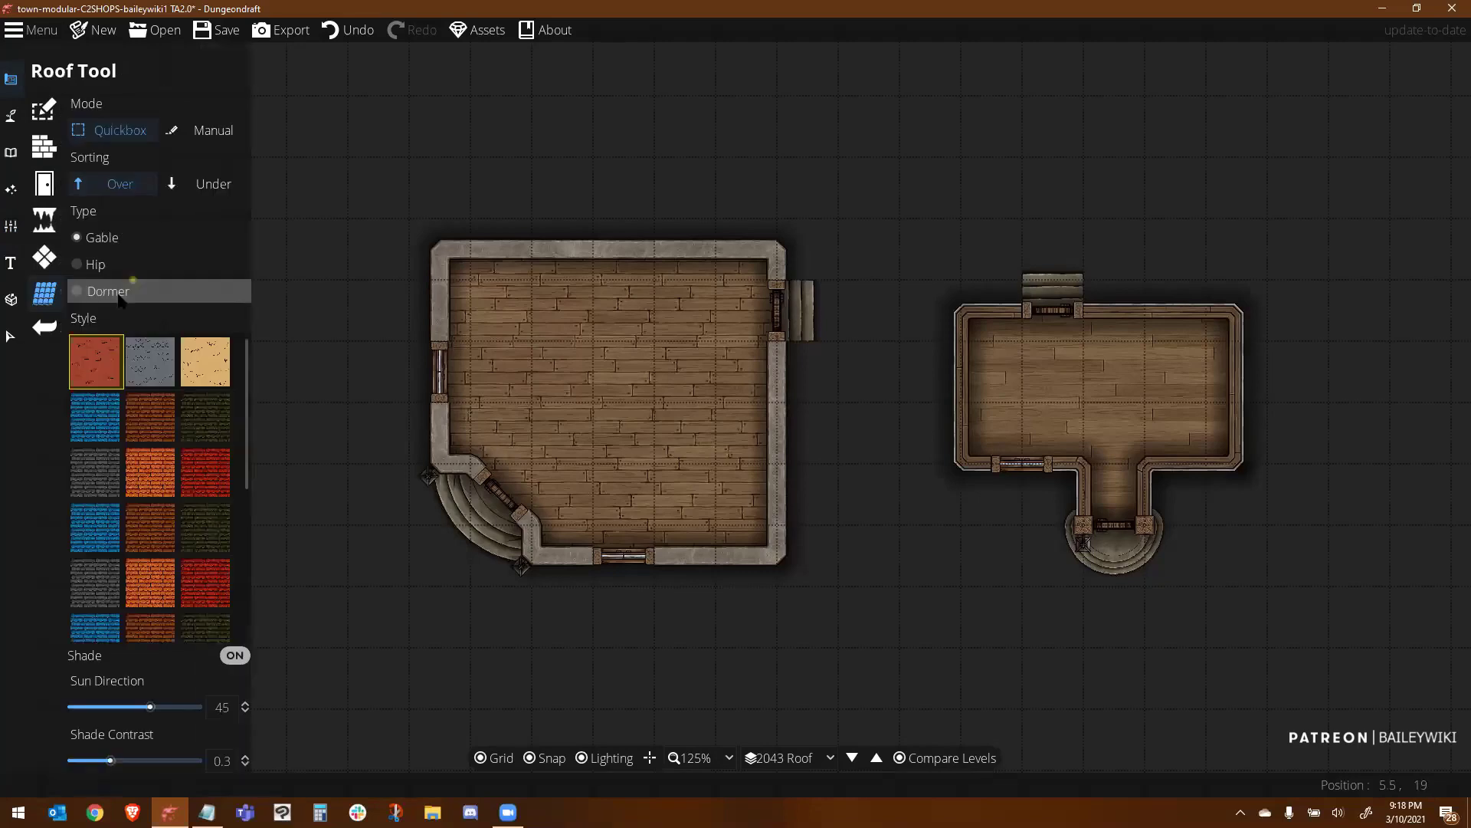
{"action": "scroll", "coordinate": [202, 437], "scroll_direction": "down", "scroll_amount": 1}
{"action": "left_click", "coordinate": [205, 434]}
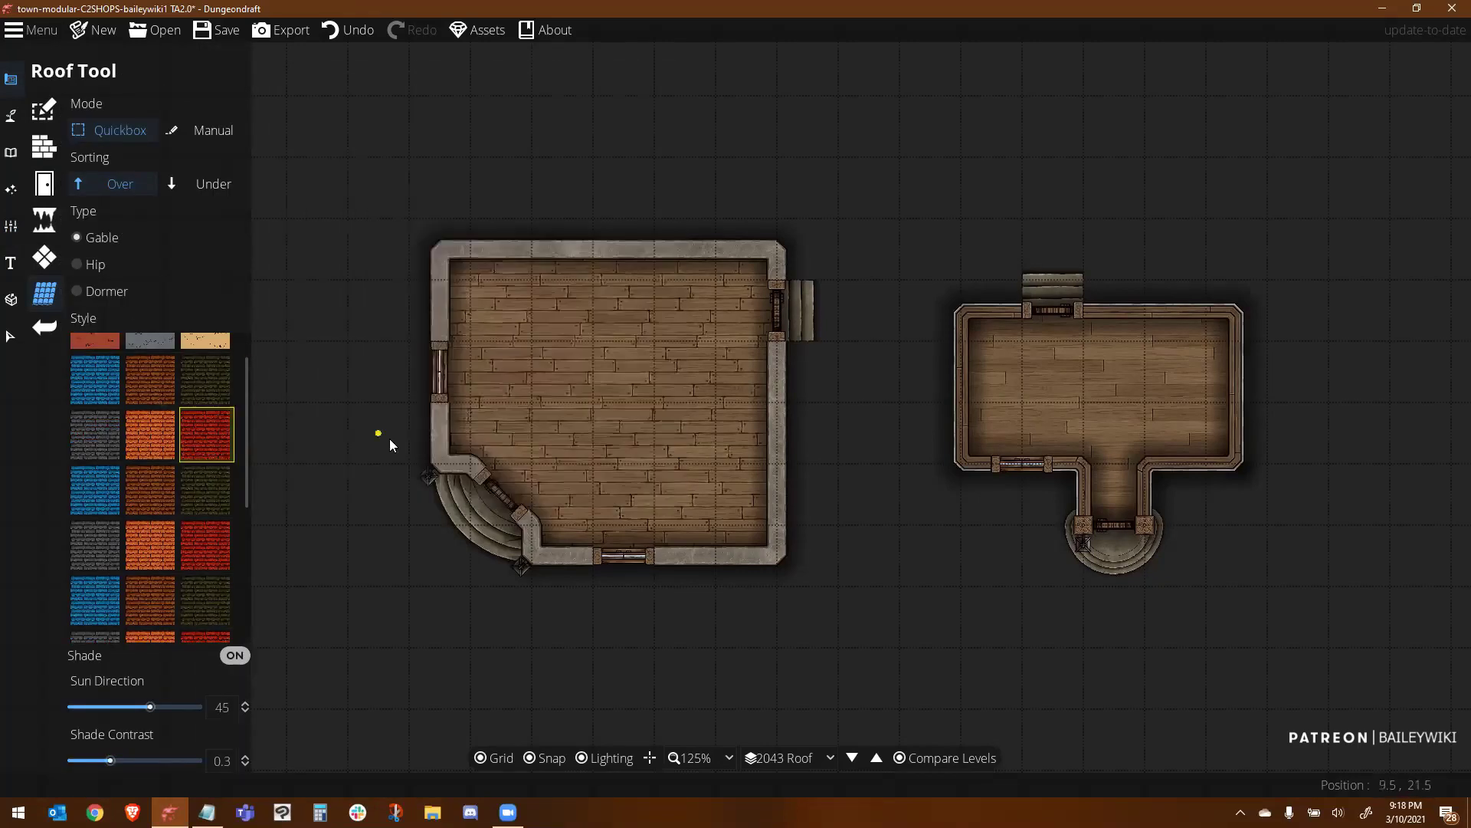
{"action": "mouse_move", "coordinate": [206, 544]}
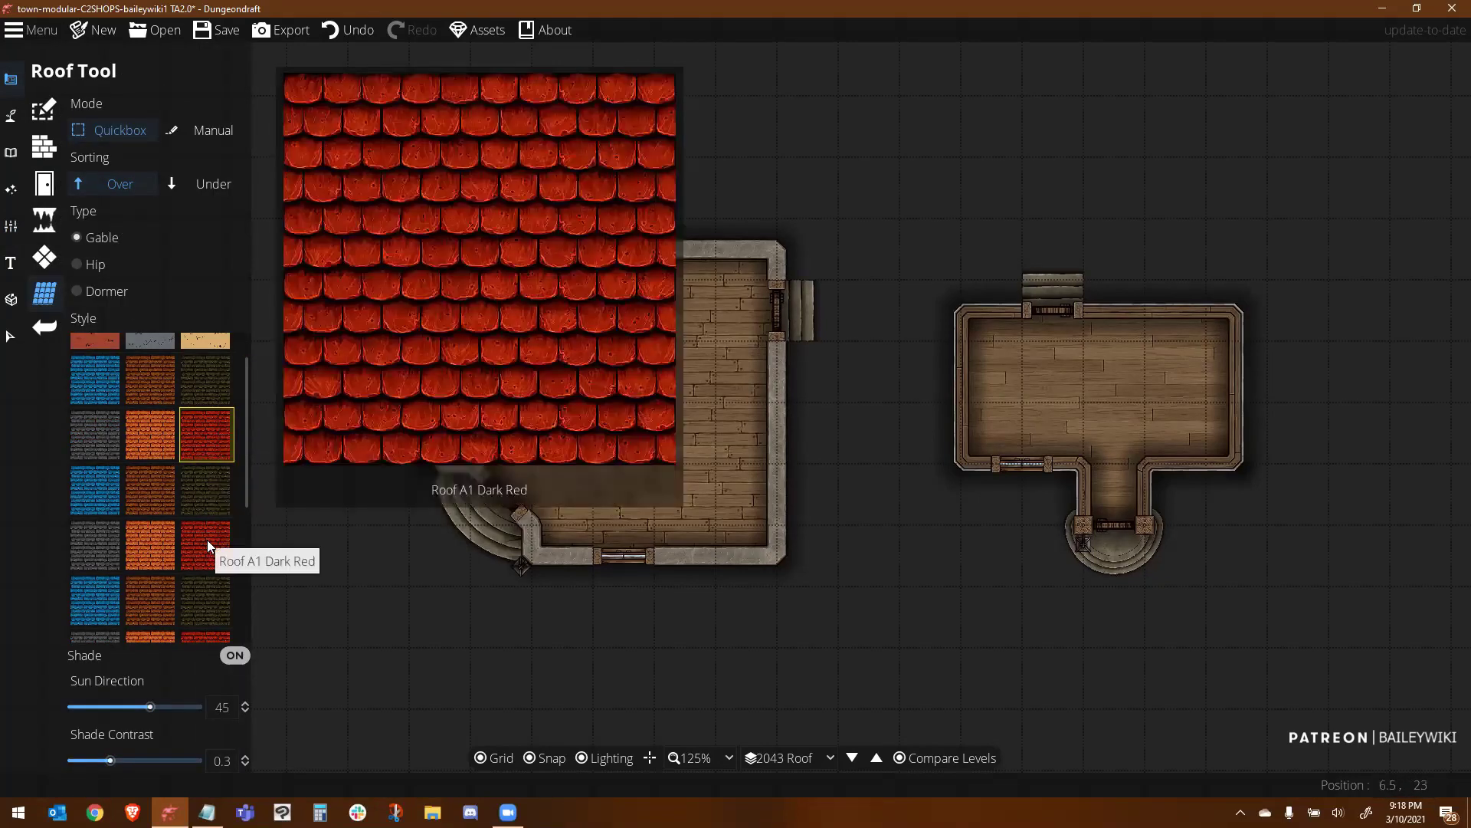
Search the library for 'roof' and try a red roof window and an orange octagon tower roof
{"action": "left_click", "coordinate": [11, 152]}
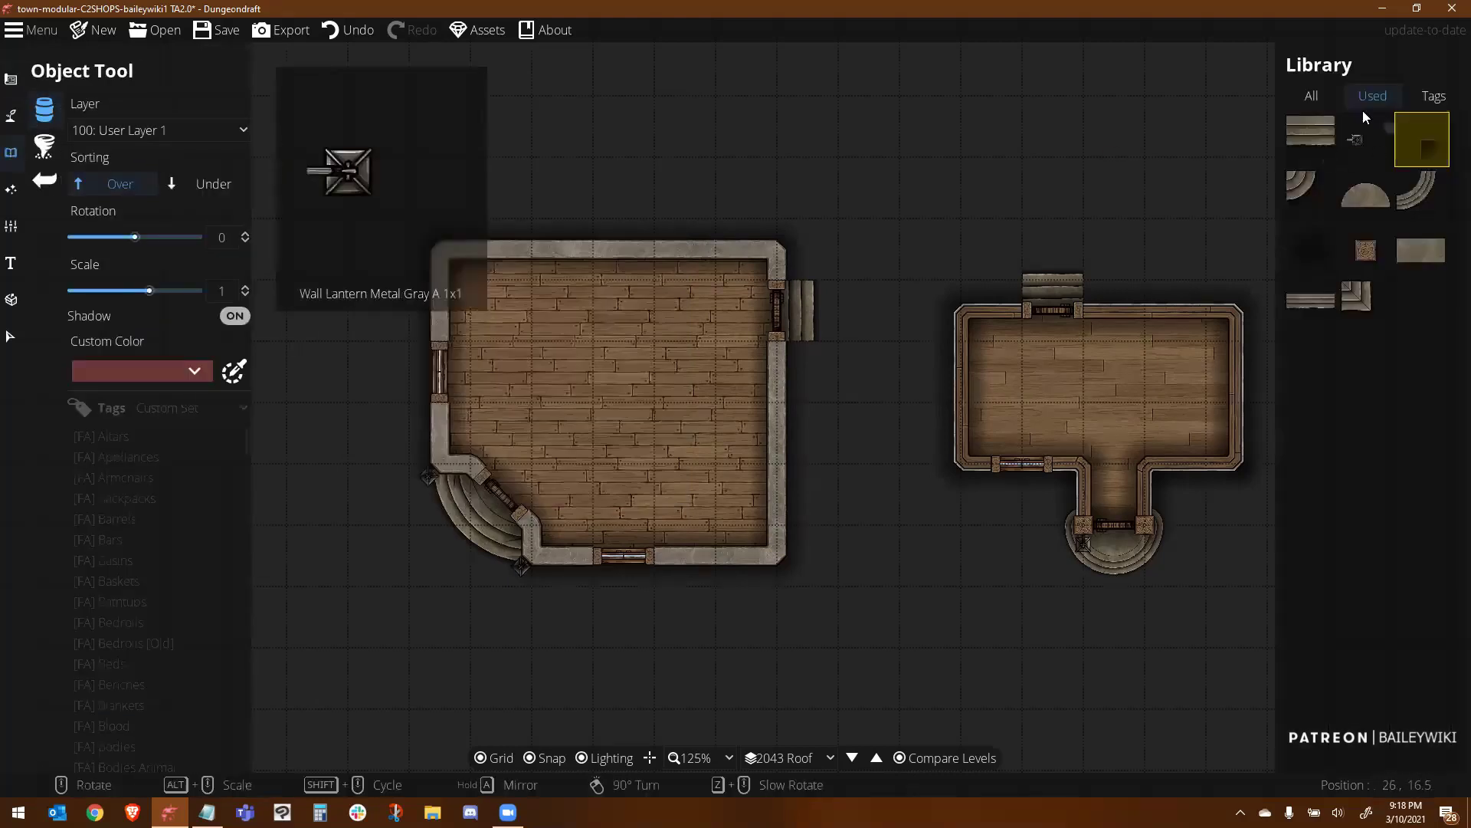
{"action": "left_click", "coordinate": [1311, 95]}
{"action": "left_click", "coordinate": [1375, 123]}
{"action": "type", "text": "roof"}
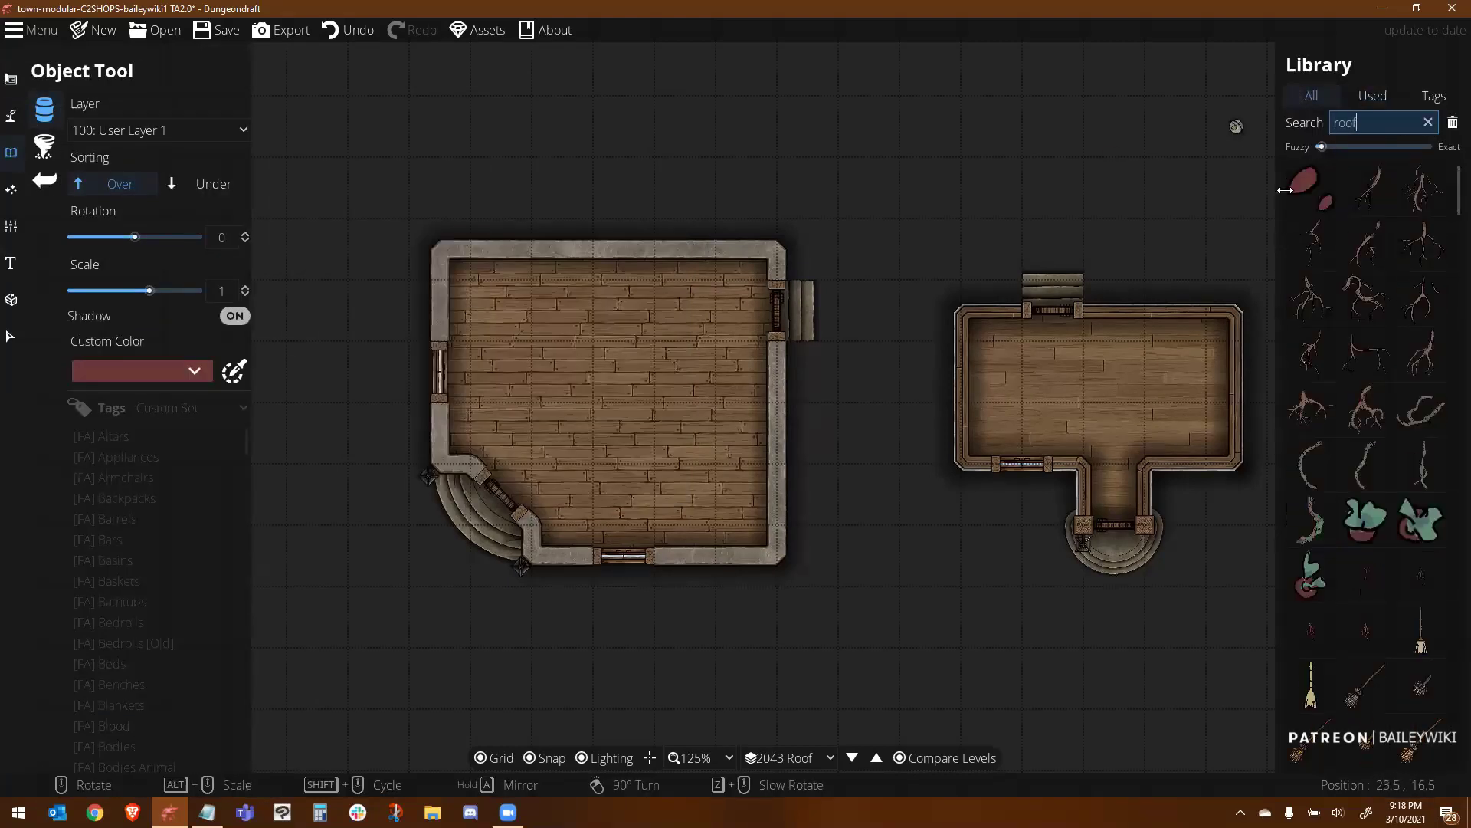
{"action": "scroll", "coordinate": [1419, 383], "scroll_direction": "down", "scroll_amount": 5}
{"action": "left_click", "coordinate": [1312, 176]}
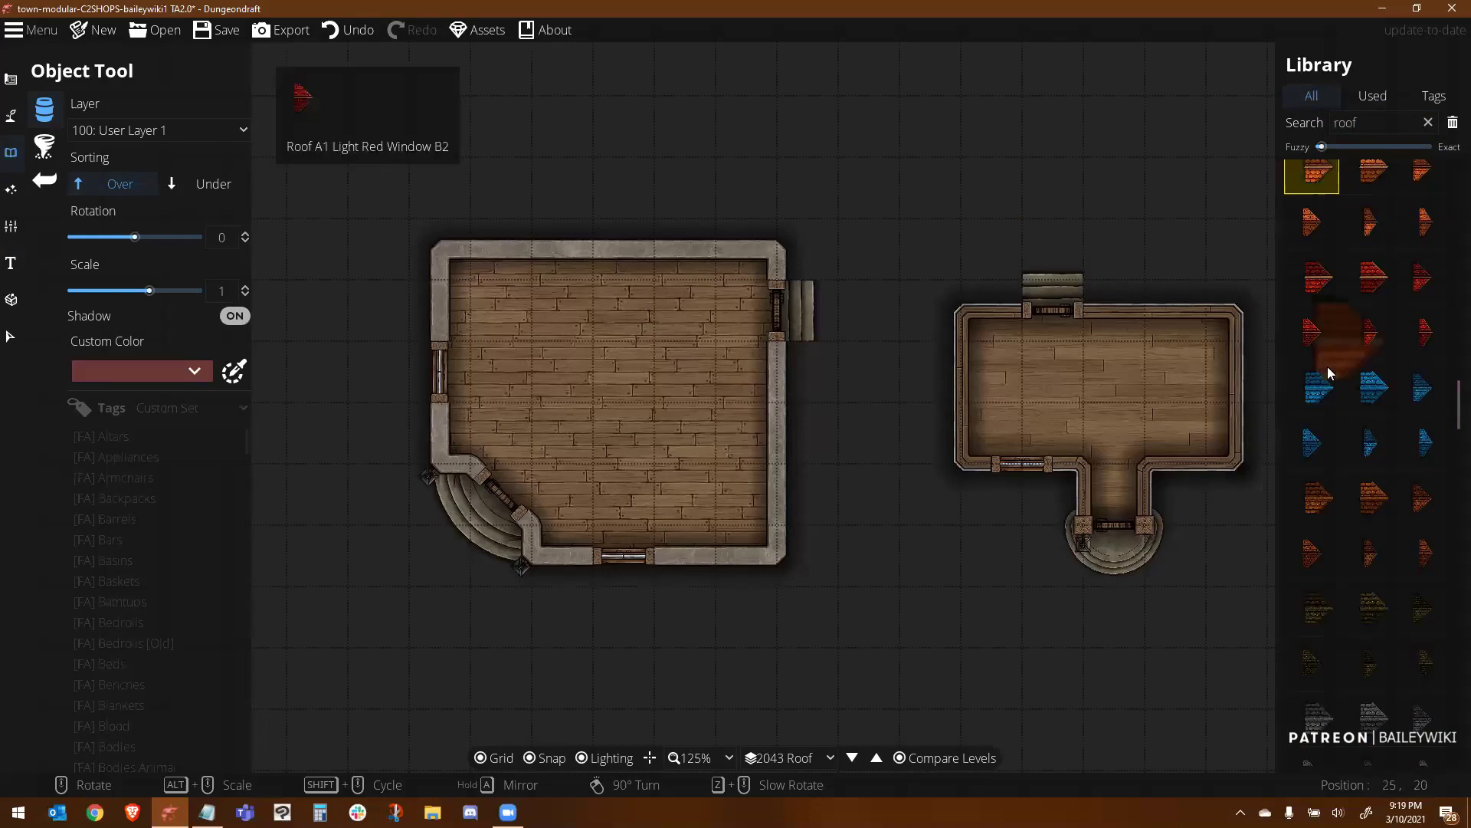
{"action": "scroll", "coordinate": [1345, 455], "scroll_direction": "down", "scroll_amount": 6}
{"action": "left_click", "coordinate": [1311, 385]}
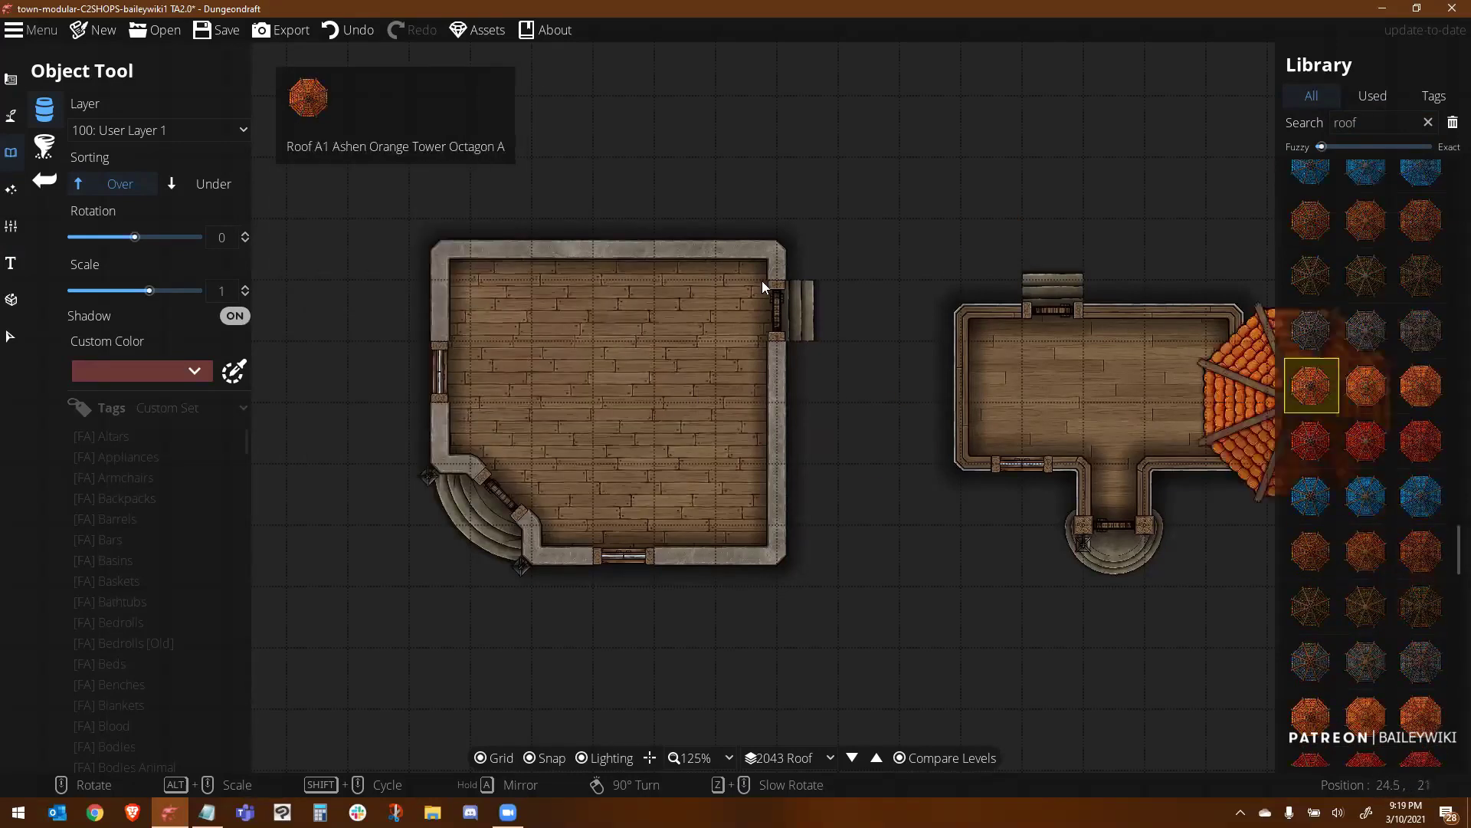
Draw a blue scale tile pattern rectangle over the left building, then undo it
{"action": "left_click", "coordinate": [45, 179]}
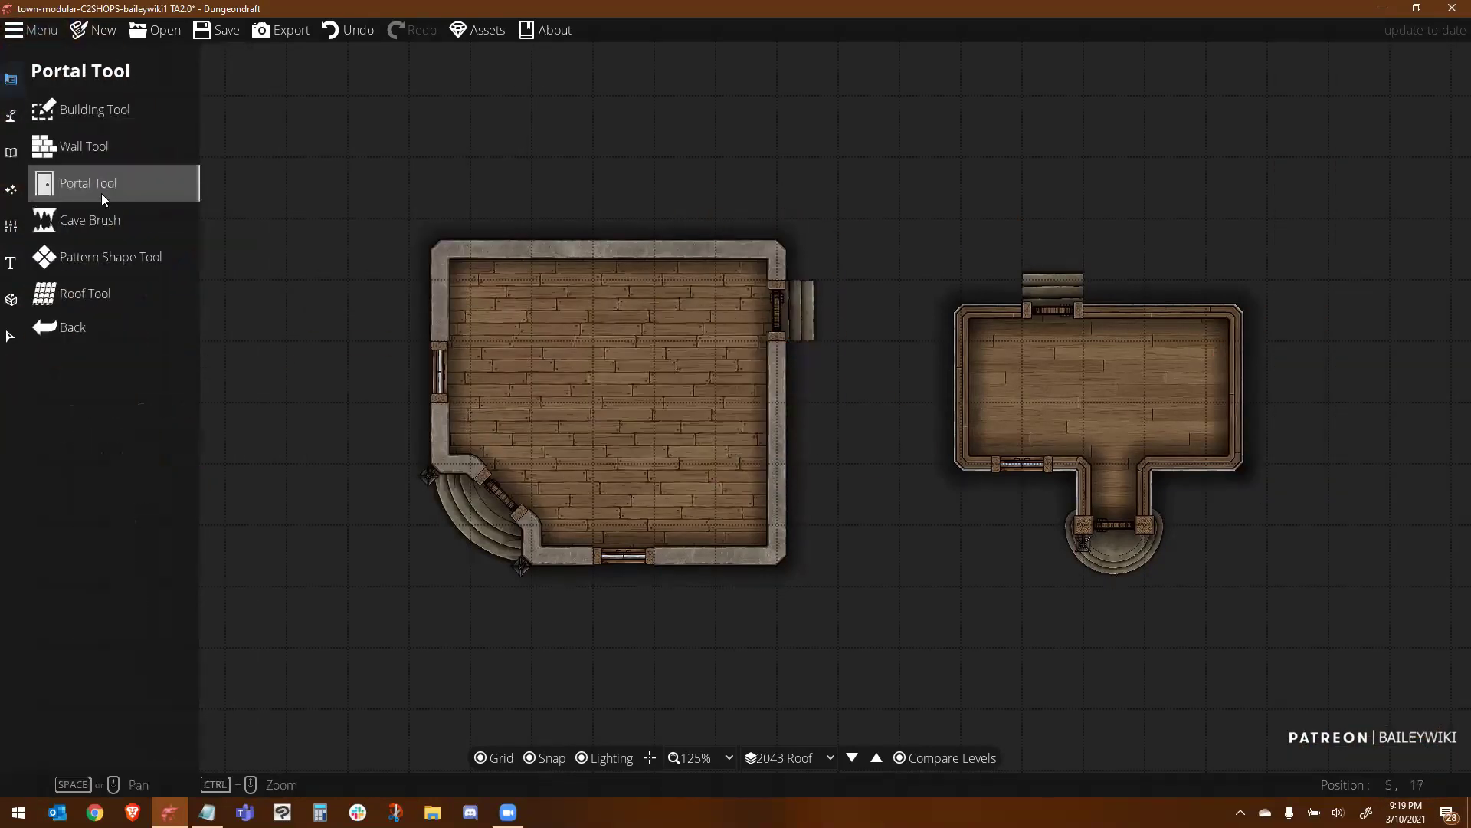
{"action": "left_click", "coordinate": [108, 257]}
{"action": "scroll", "coordinate": [176, 460], "scroll_direction": "down", "scroll_amount": 5}
{"action": "left_click", "coordinate": [204, 498]}
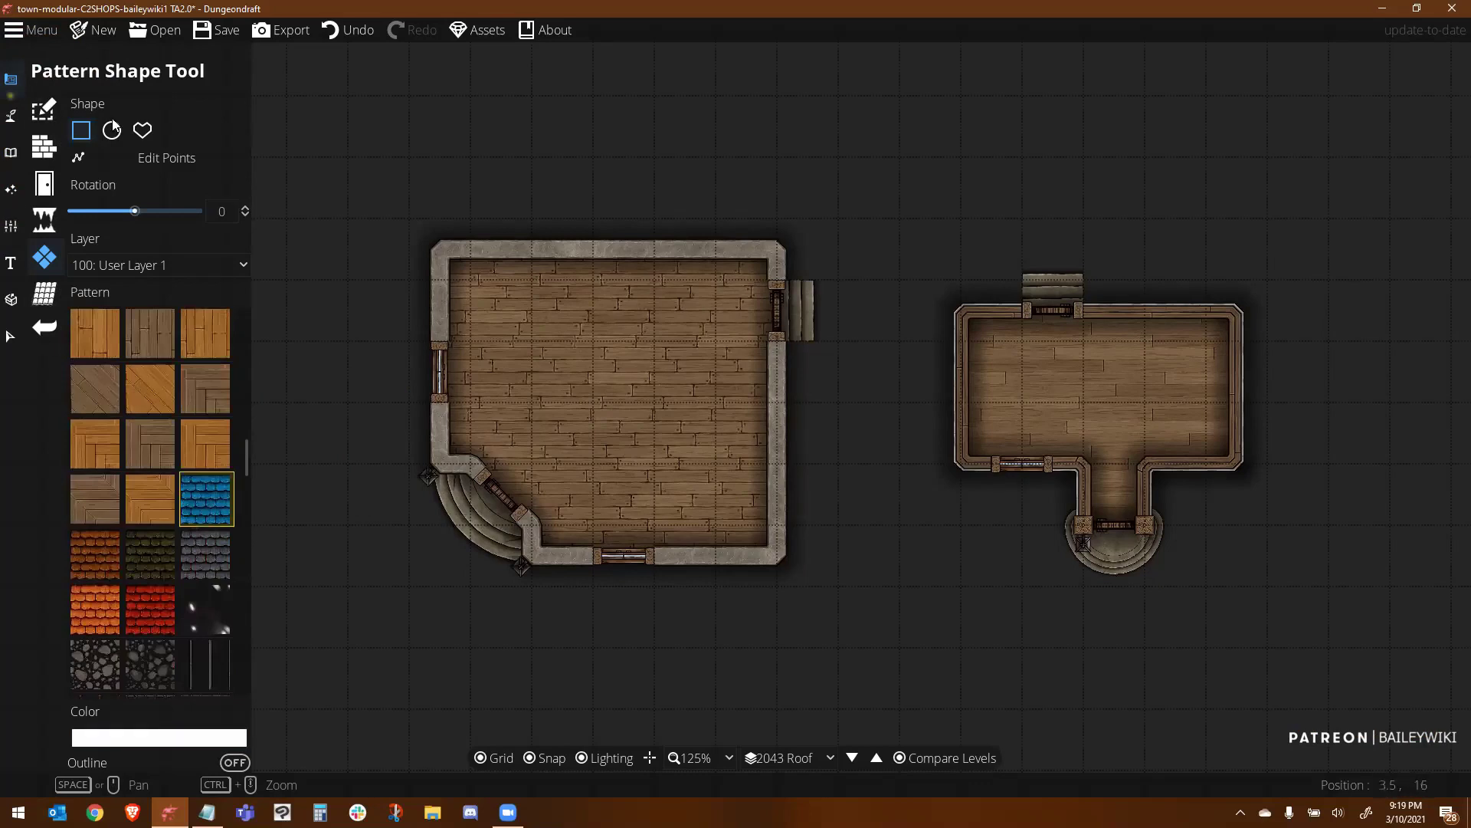
{"action": "left_click_drag", "start_coordinate": [377, 96], "coordinate": [685, 432]}
{"action": "key", "text": "ctrl+z"}
Draw a blue tile gable roof over the left building
{"action": "left_click", "coordinate": [53, 295]}
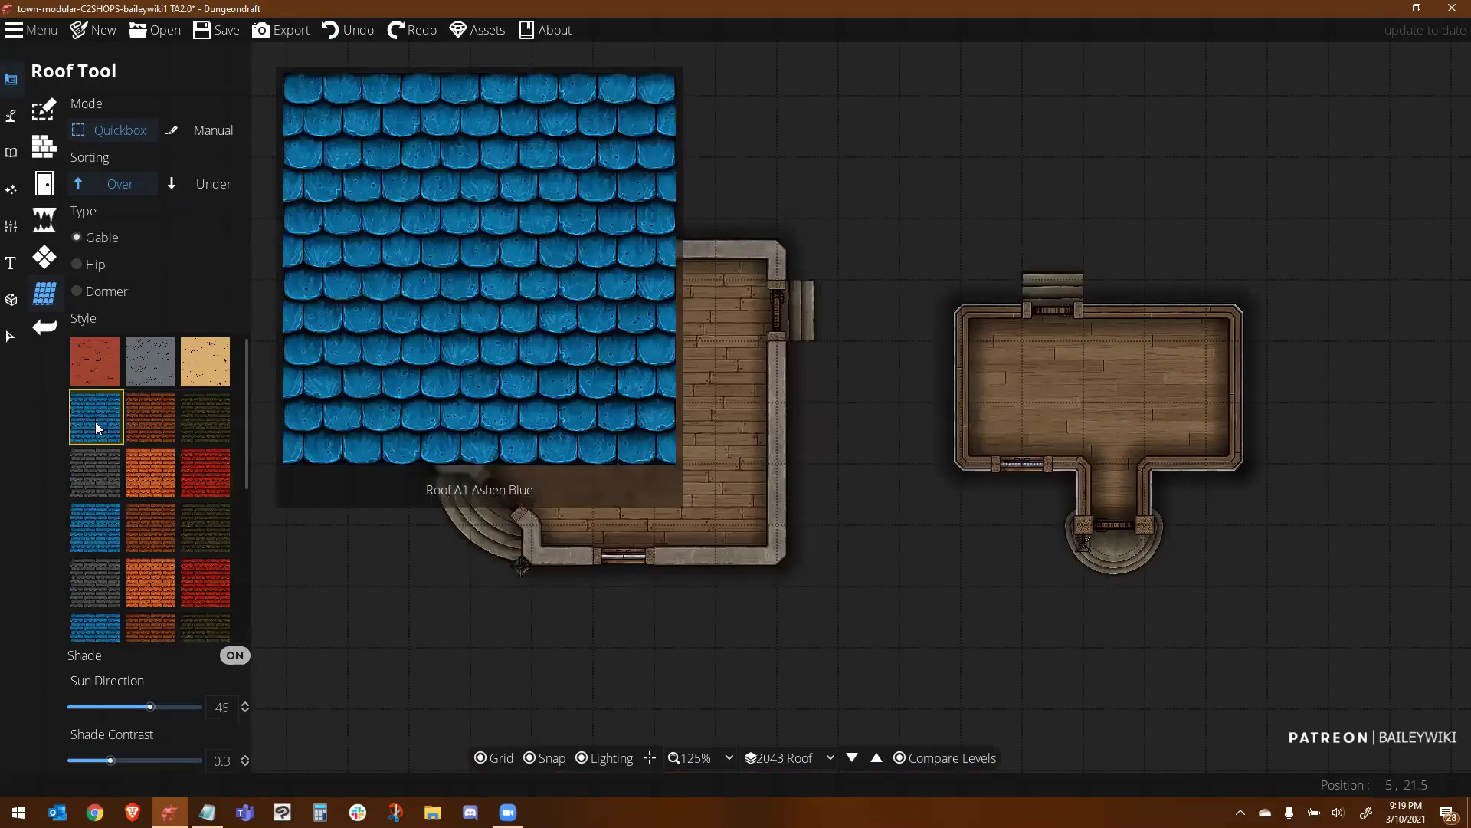
{"action": "left_click", "coordinate": [95, 420]}
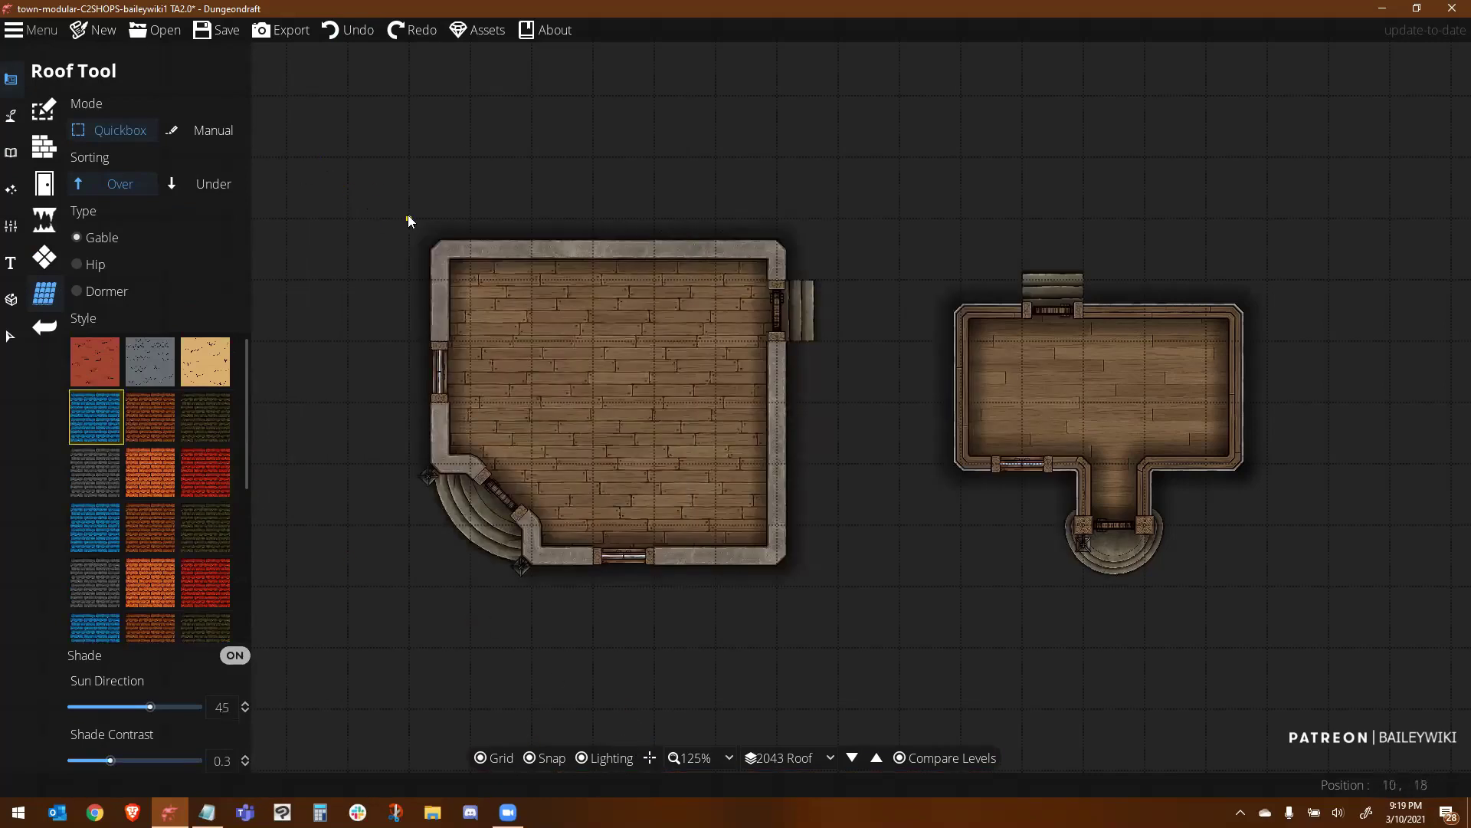
{"action": "left_click_drag", "start_coordinate": [409, 221], "coordinate": [805, 602]}
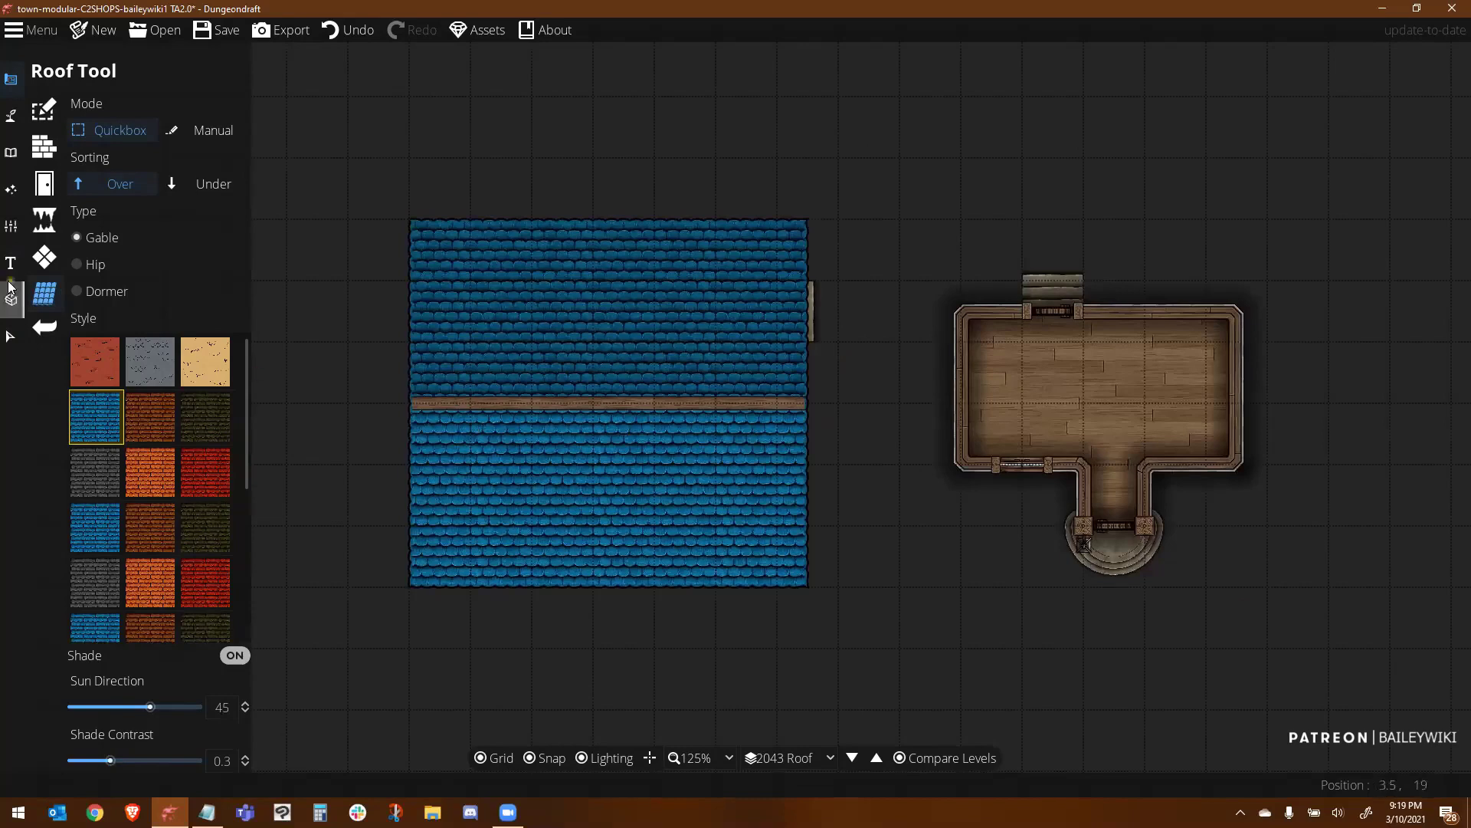
Pick the blue dormer asset from the library's 'roof' search
{"action": "left_click", "coordinate": [11, 152]}
{"action": "left_click", "coordinate": [65, 119]}
{"action": "left_click", "coordinate": [1367, 132]}
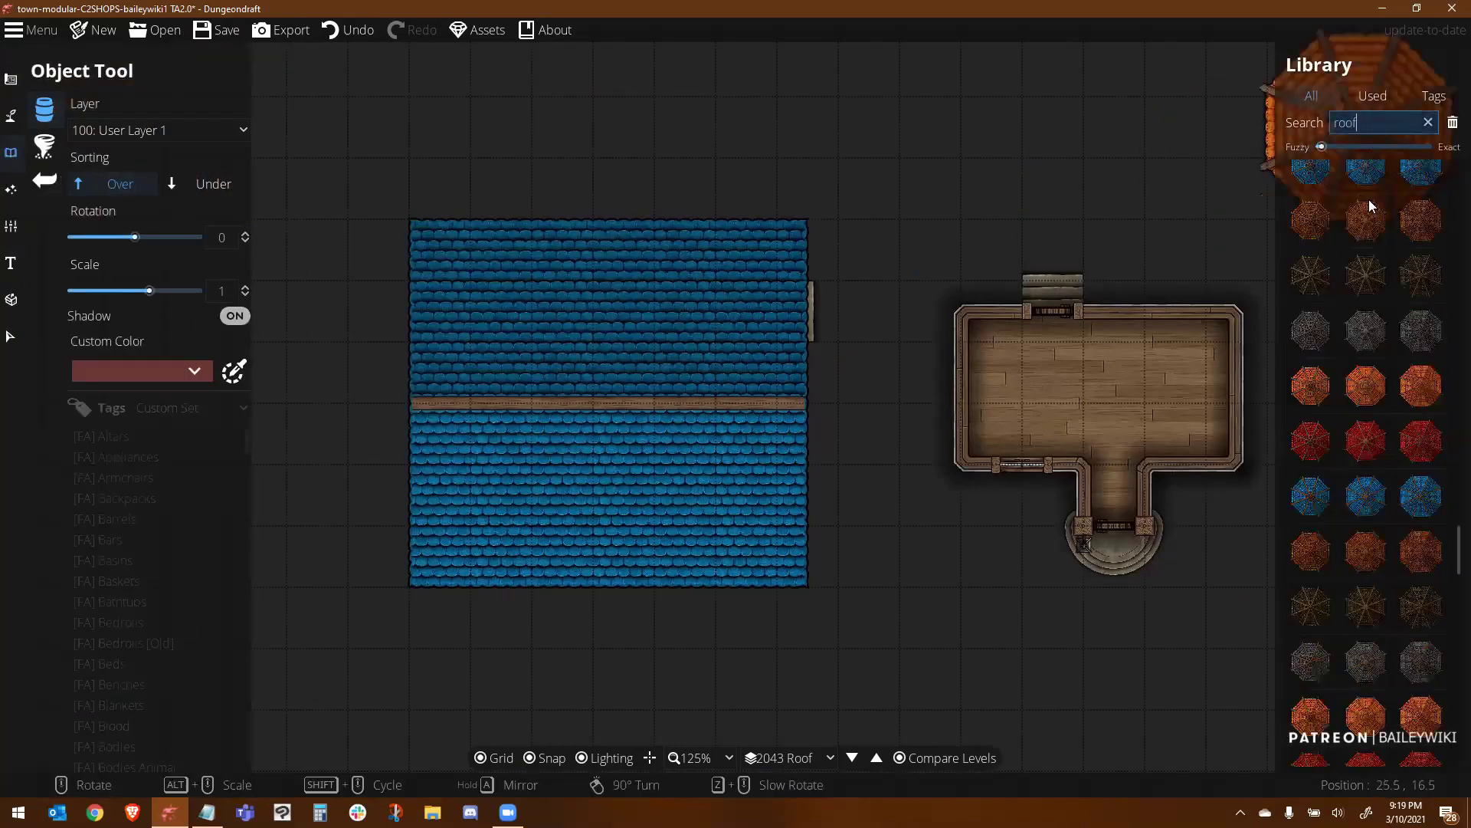
{"action": "scroll", "coordinate": [1375, 444], "scroll_direction": "down", "scroll_amount": 5}
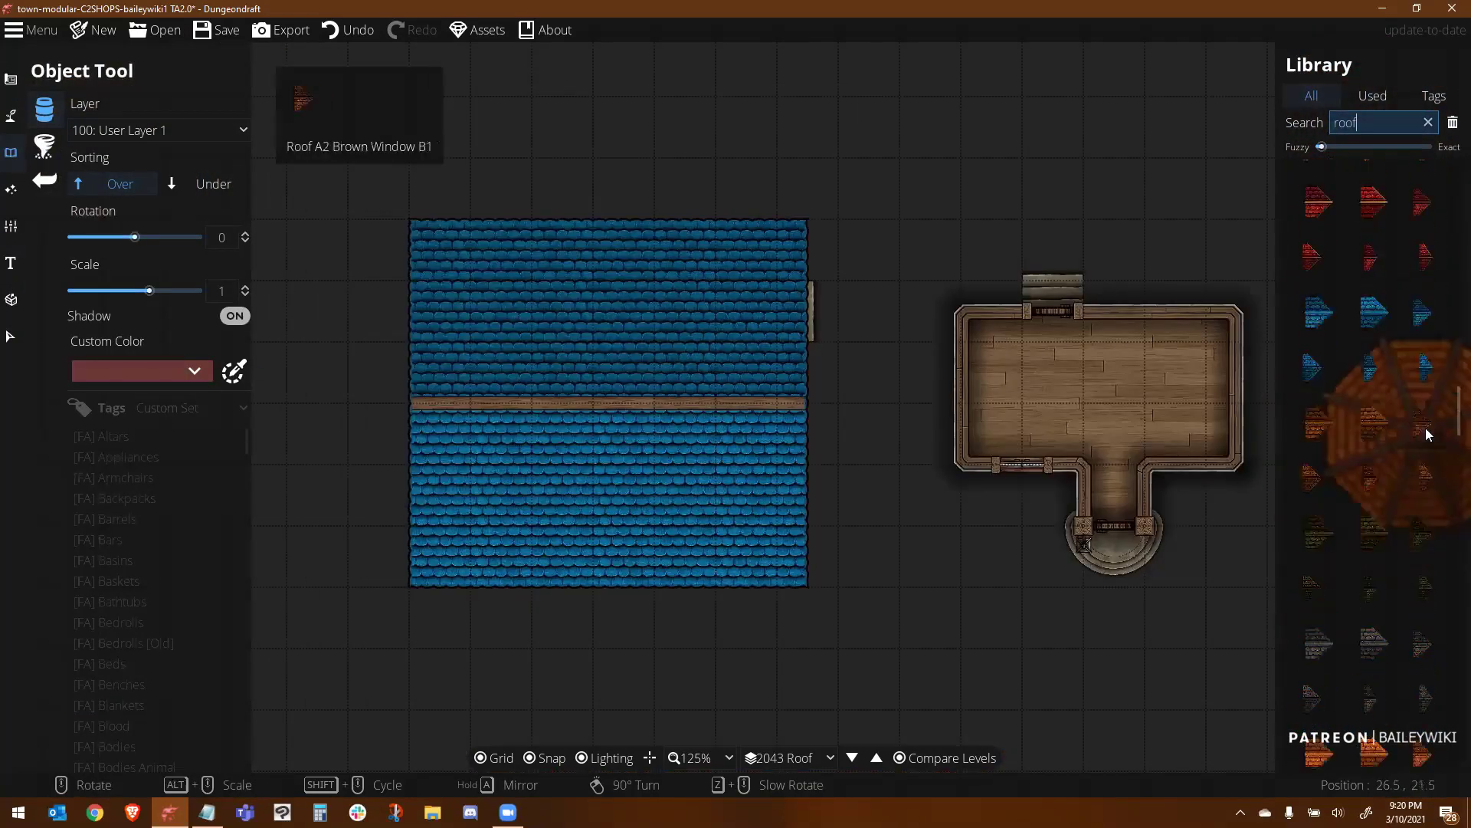
{"action": "left_click", "coordinate": [1379, 306]}
{"action": "scroll", "coordinate": [572, 505], "scroll_direction": "down", "scroll_amount": 5}
{"action": "scroll", "coordinate": [572, 505], "scroll_direction": "down", "scroll_amount": 1}
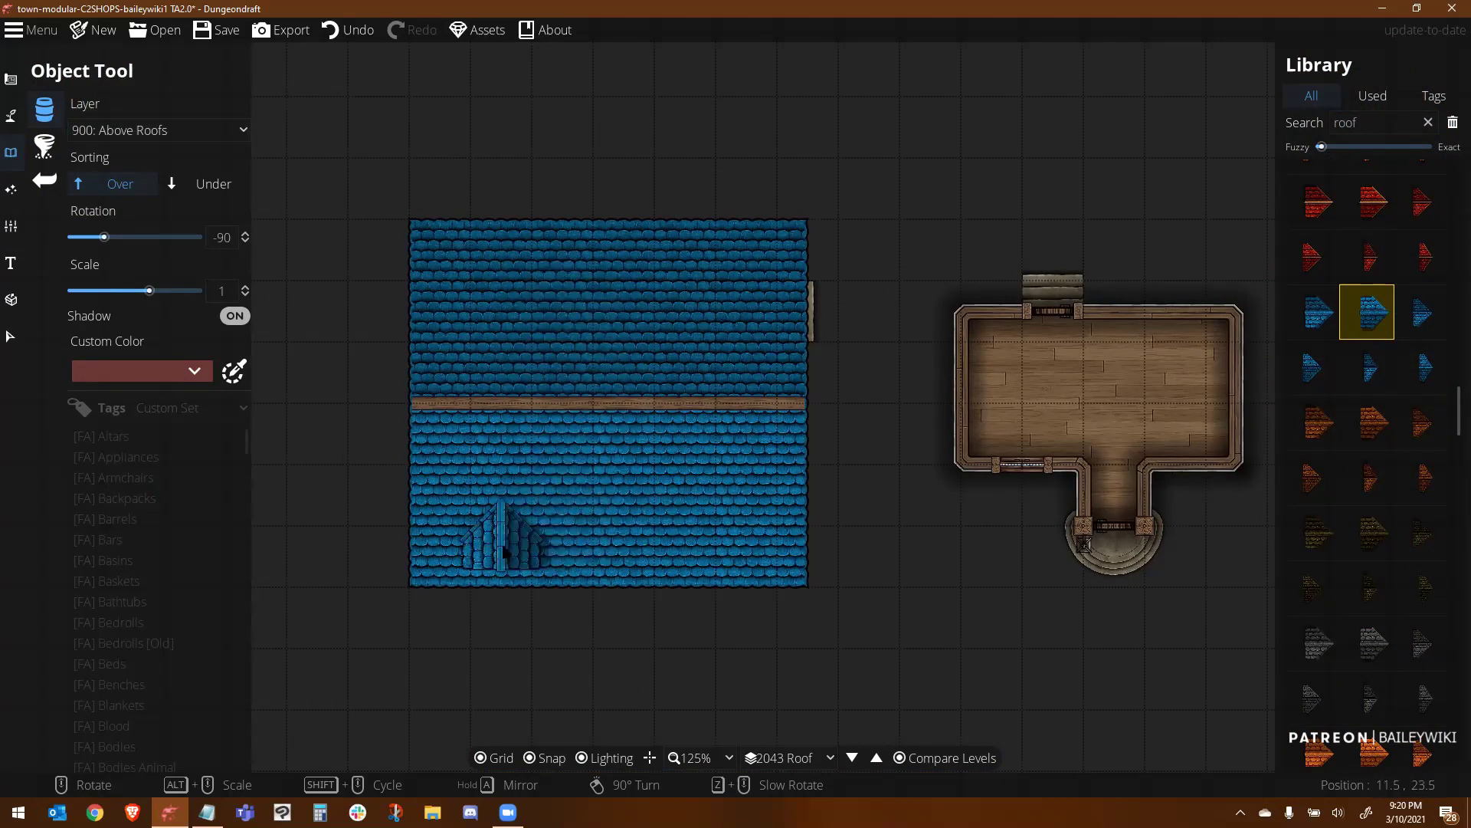
Place dormers on the lower and upper roof slopes
{"action": "left_click", "coordinate": [693, 547]}
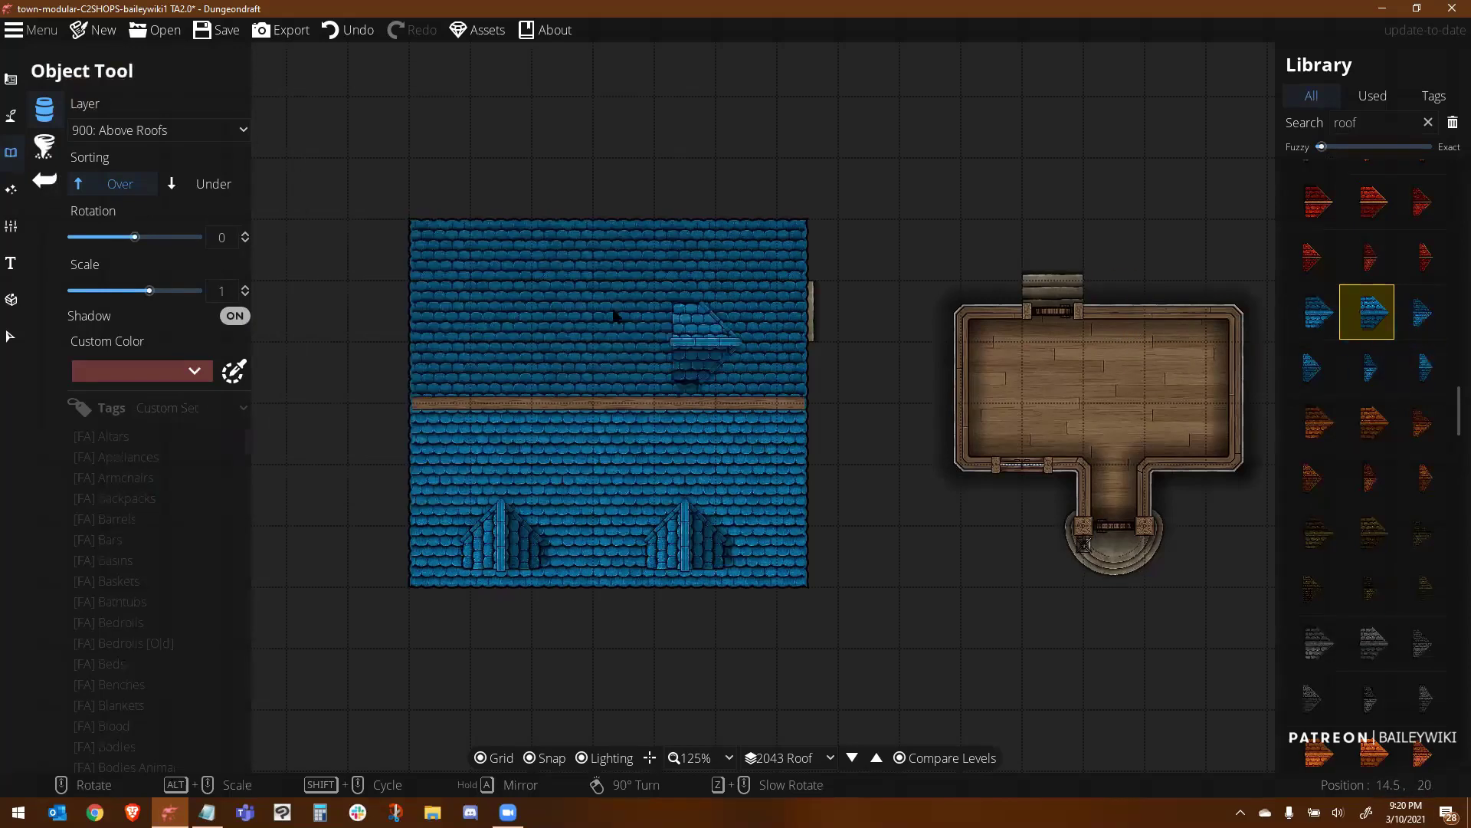
{"action": "scroll", "coordinate": [503, 264], "scroll_direction": "up", "scroll_amount": 12}
{"action": "scroll", "coordinate": [503, 264], "scroll_direction": "up", "scroll_amount": 2, "text": "shift"}
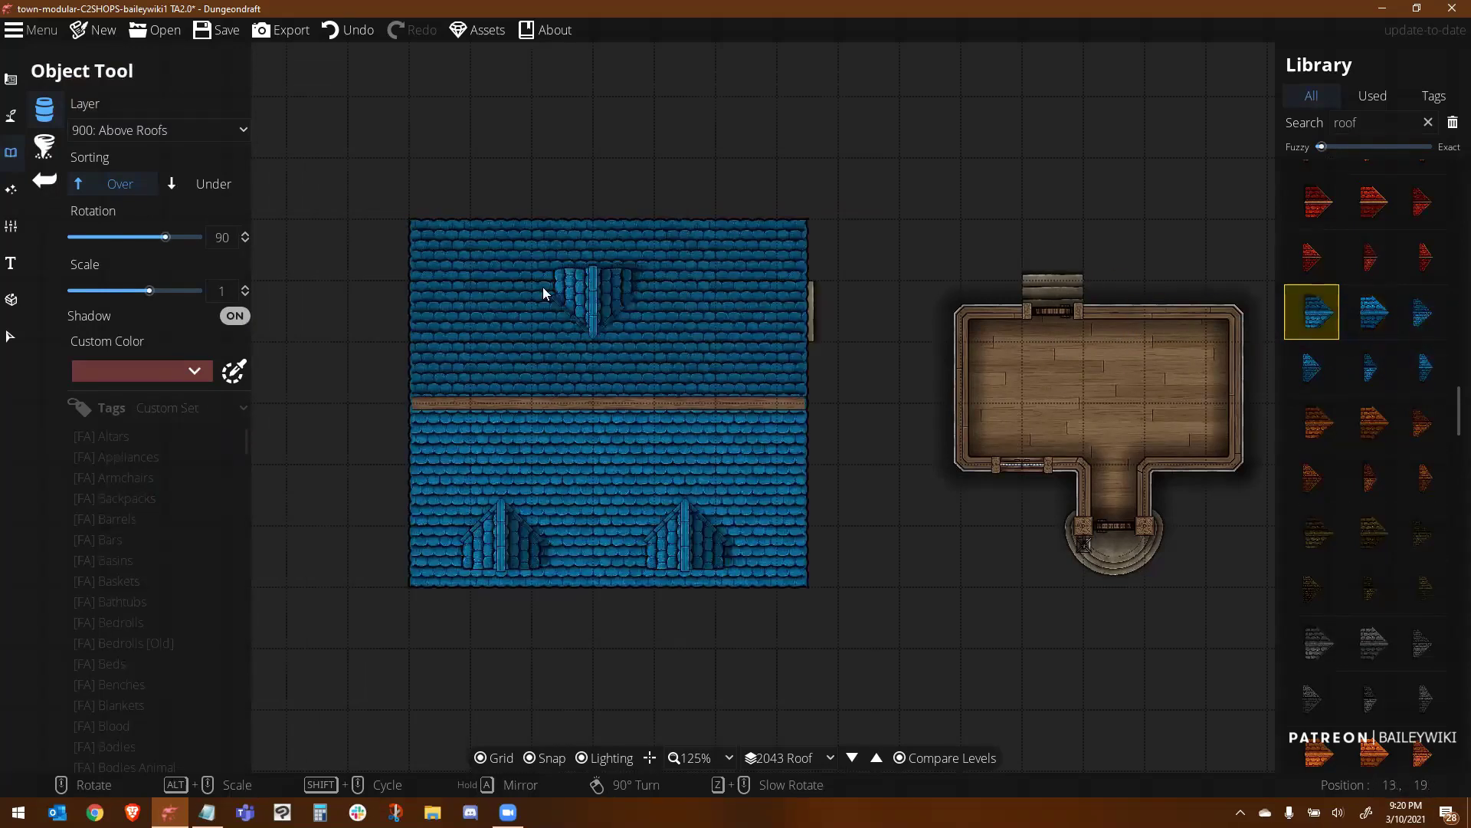
{"action": "left_click", "coordinate": [686, 265]}
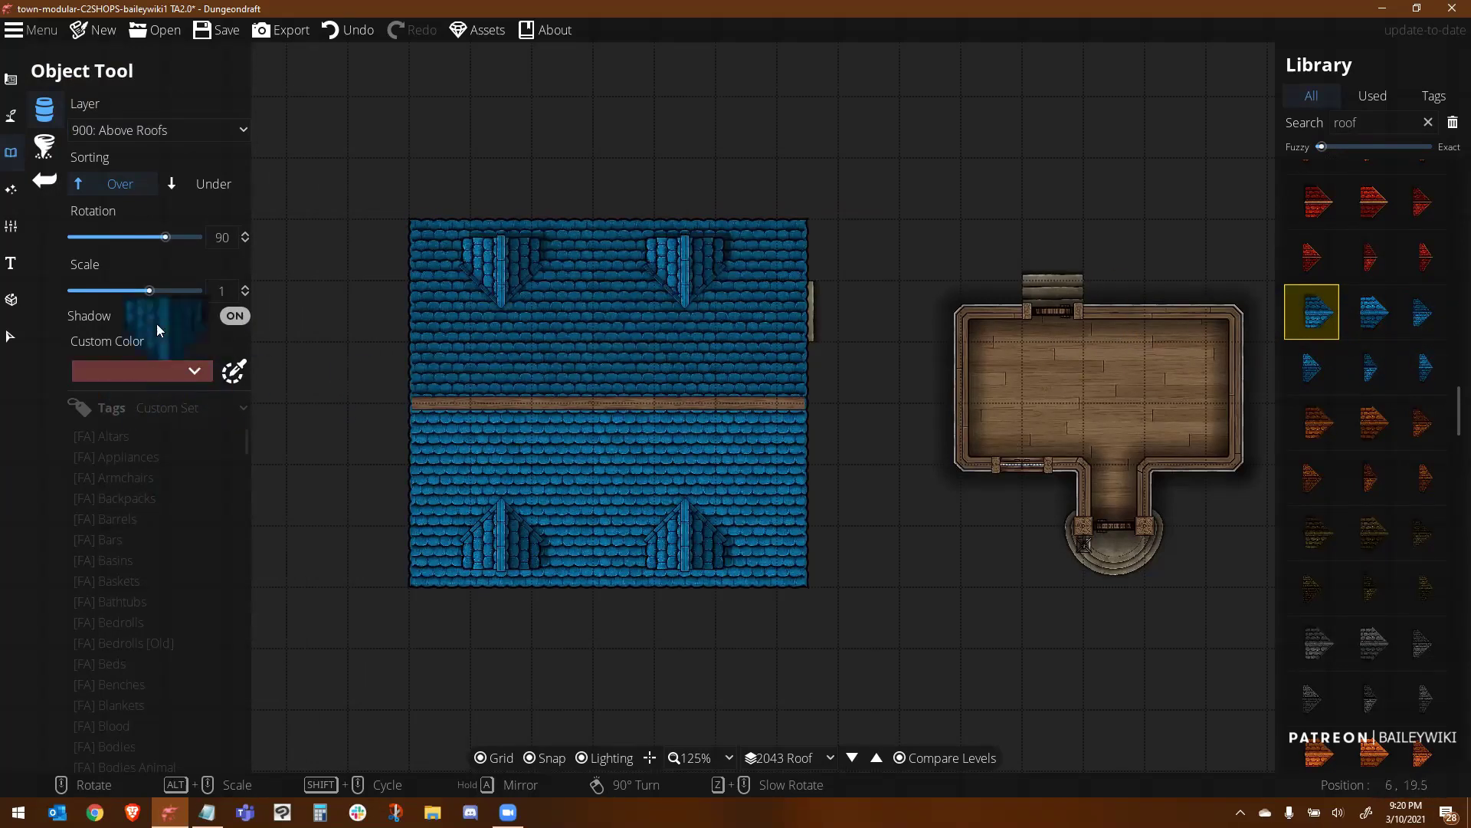
{"action": "left_click", "coordinate": [29, 135]}
{"action": "left_click", "coordinate": [29, 135]}
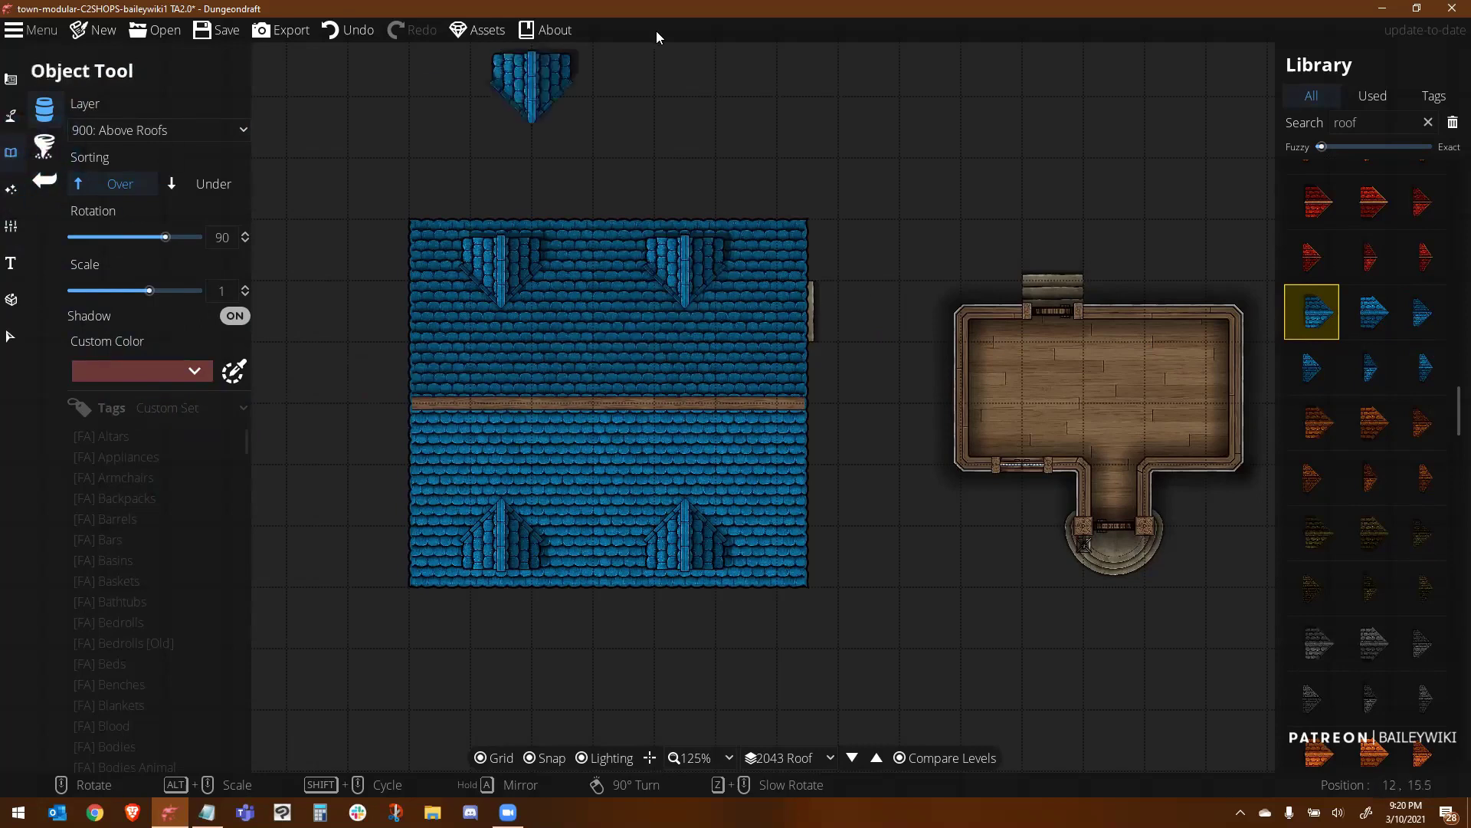
Set roof sun direction to -85 and shade contrast to 0.5, then turn Compare Levels off
{"action": "left_click", "coordinate": [11, 79]}
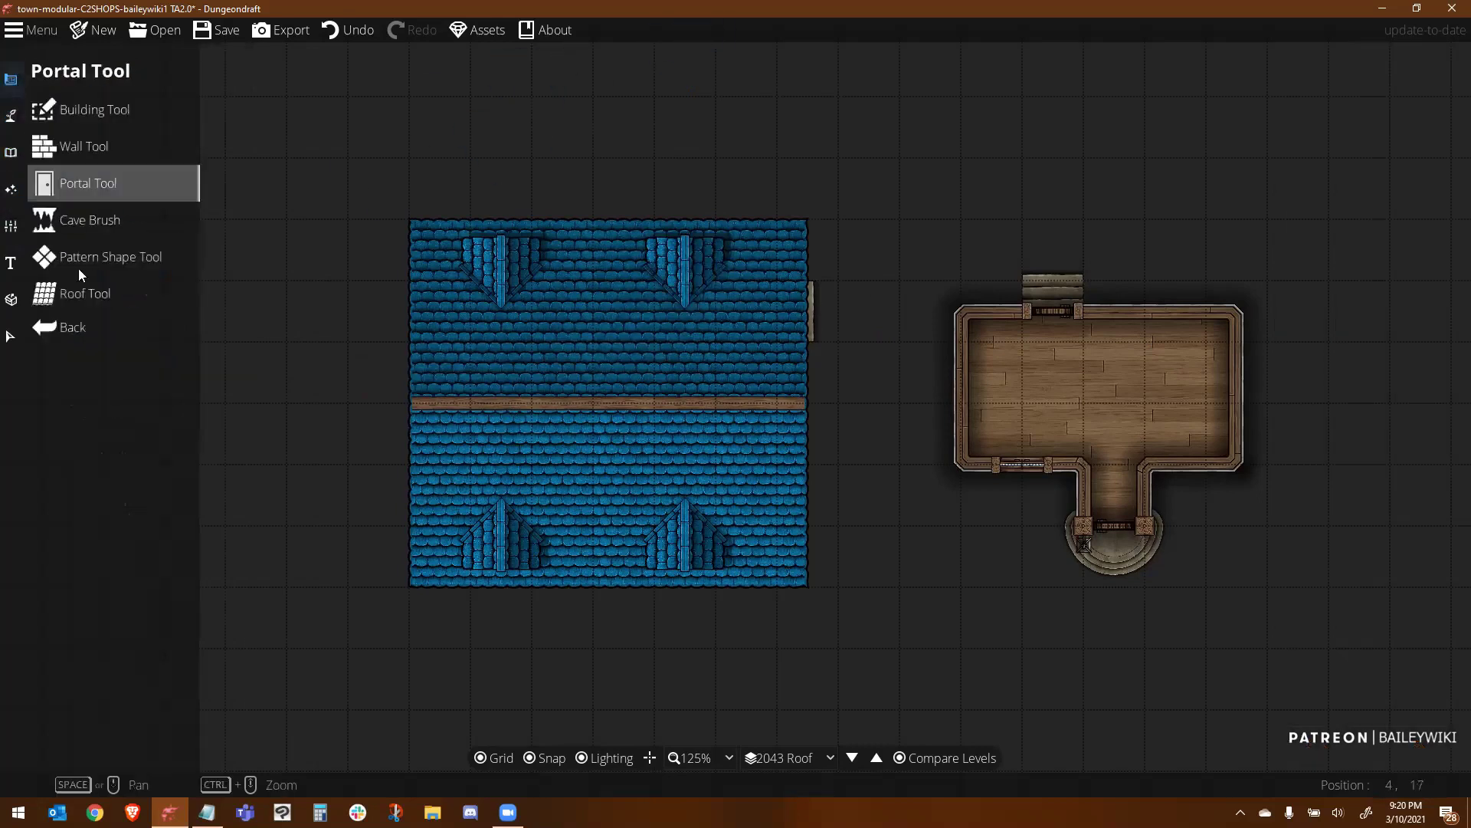
{"action": "left_click", "coordinate": [69, 288]}
{"action": "mouse_move", "coordinate": [152, 705]}
{"action": "left_mouse_down"}
{"action": "mouse_move", "coordinate": [74, 703]}
{"action": "mouse_move", "coordinate": [106, 707]}
{"action": "left_mouse_up"}
{"action": "left_click_drag", "start_coordinate": [111, 760], "coordinate": [130, 761]}
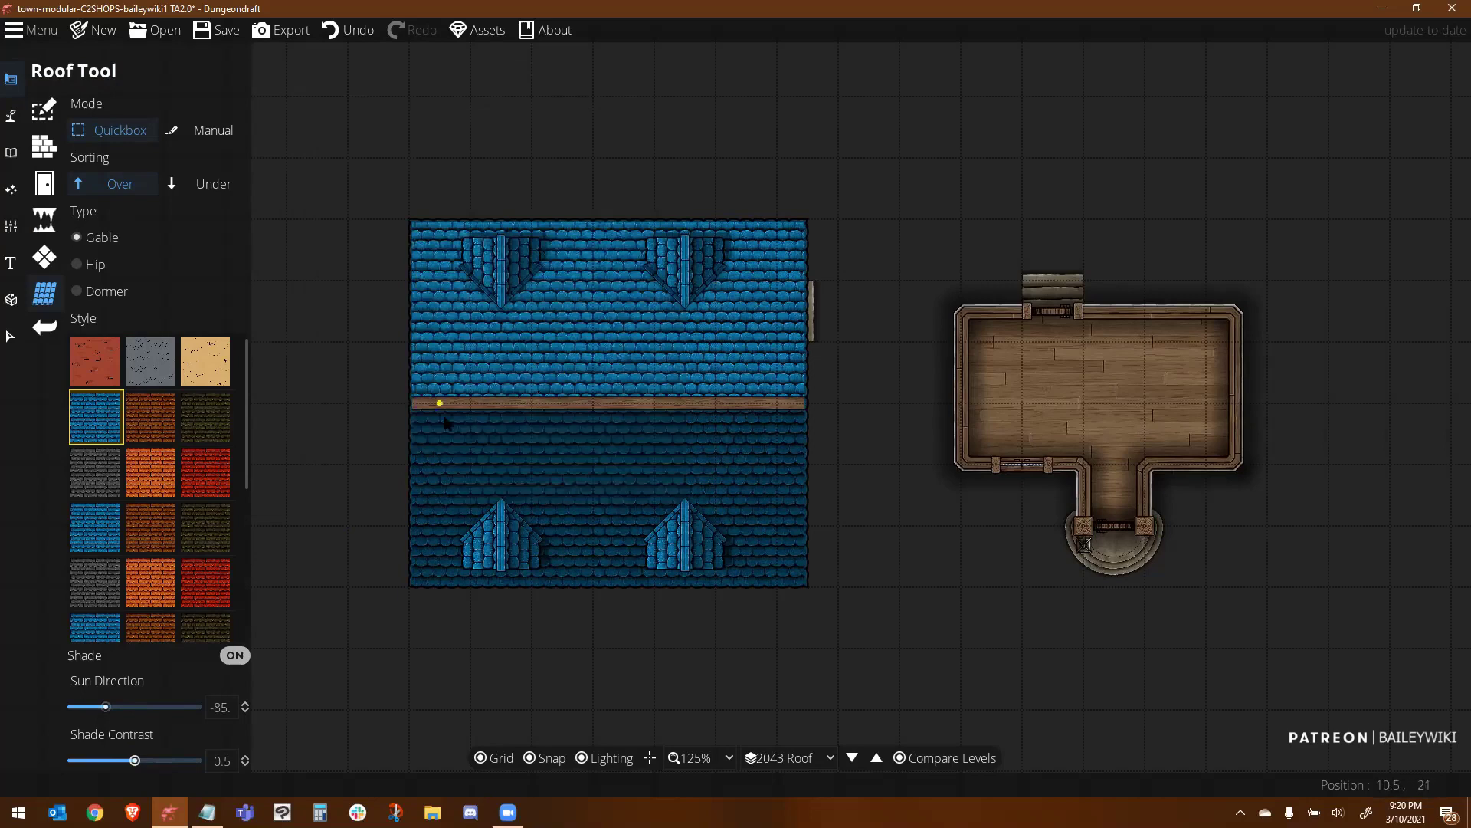
{"action": "left_click", "coordinate": [901, 757]}
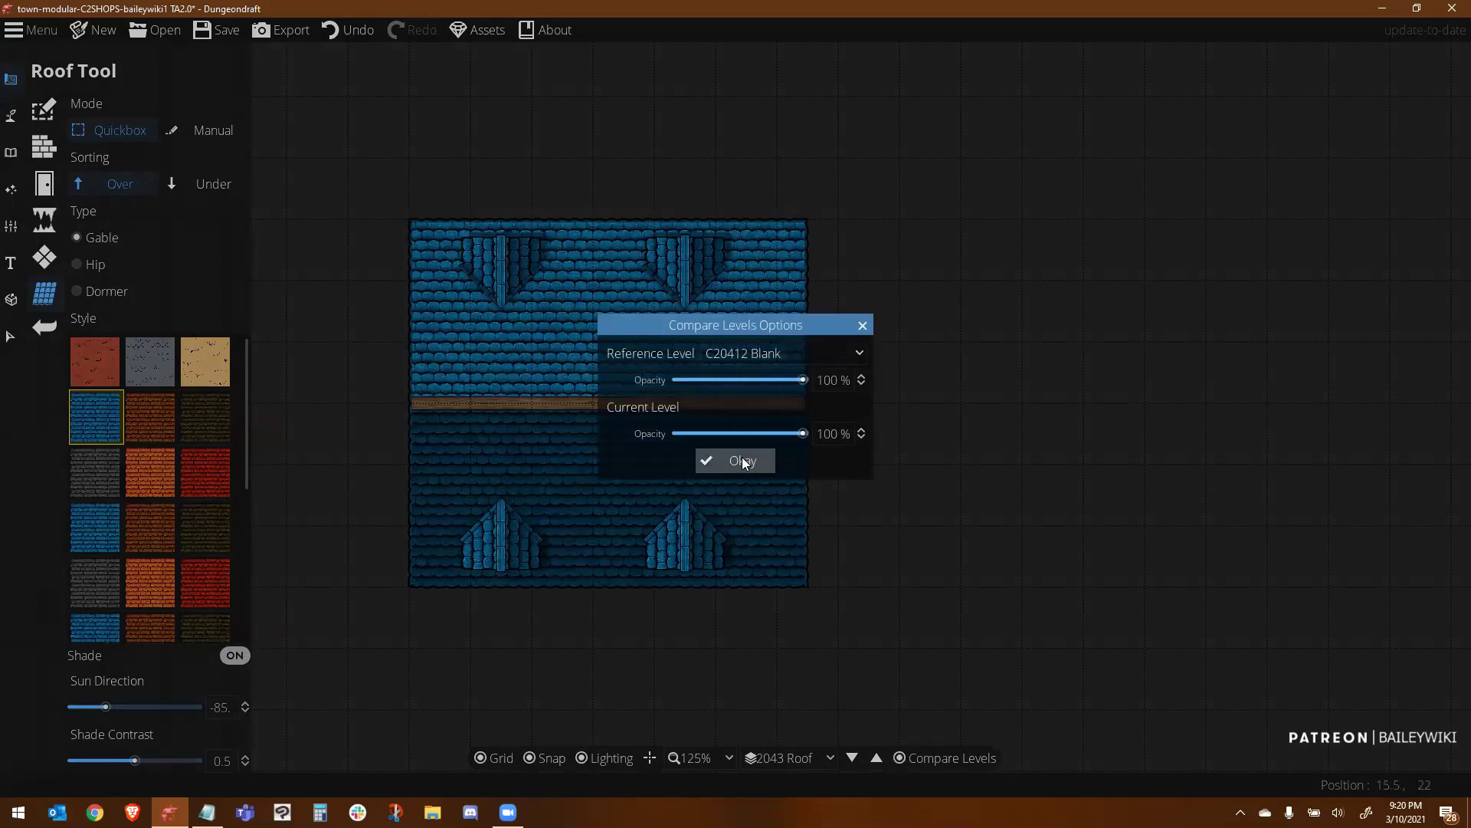
{"action": "left_click", "coordinate": [743, 460]}
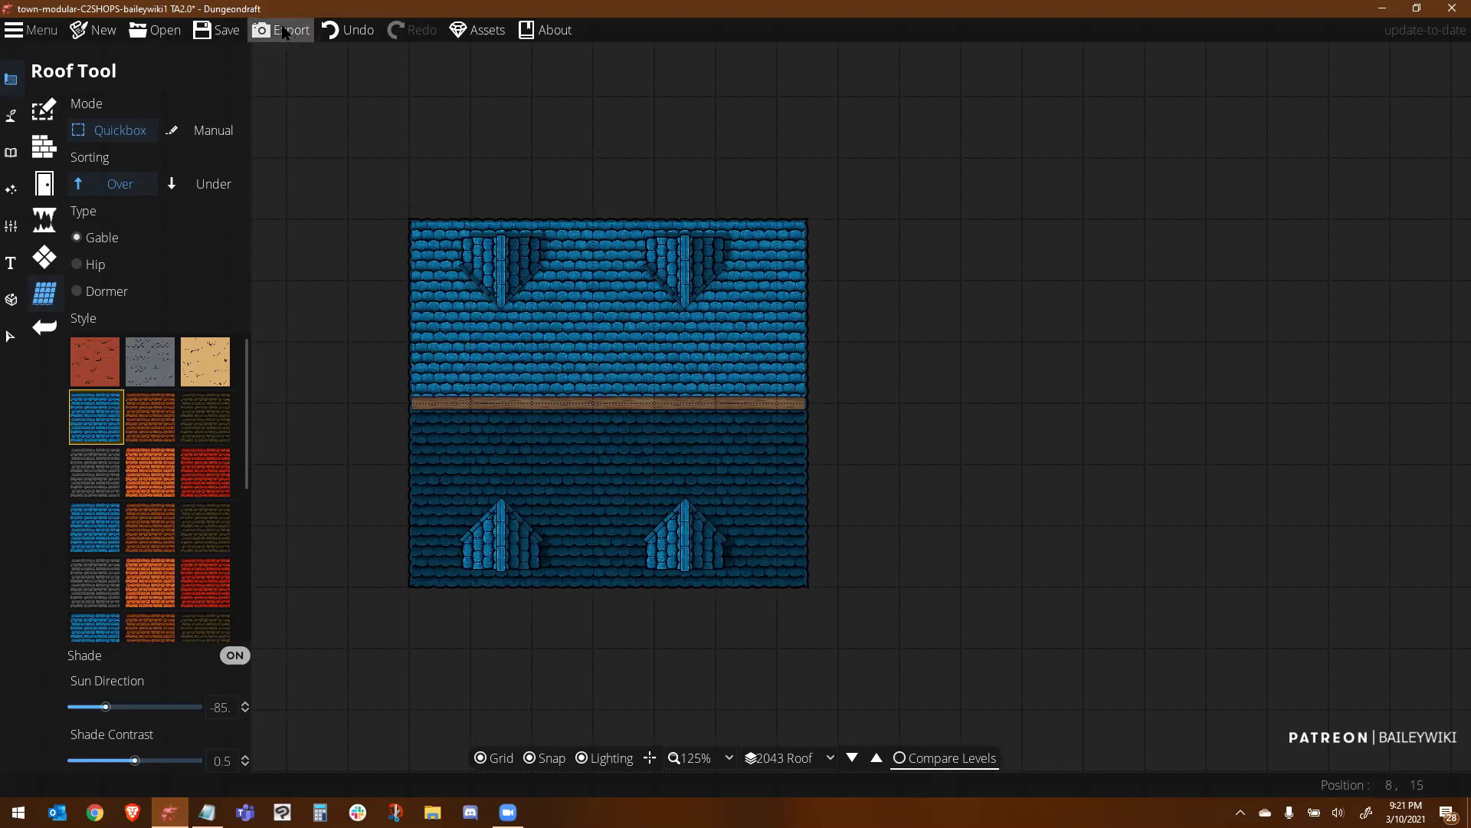
Step through the map levels to the 2043 Blank level
{"action": "left_click", "coordinate": [852, 758]}
{"action": "left_click", "coordinate": [853, 757]}
{"action": "left_click", "coordinate": [877, 758]}
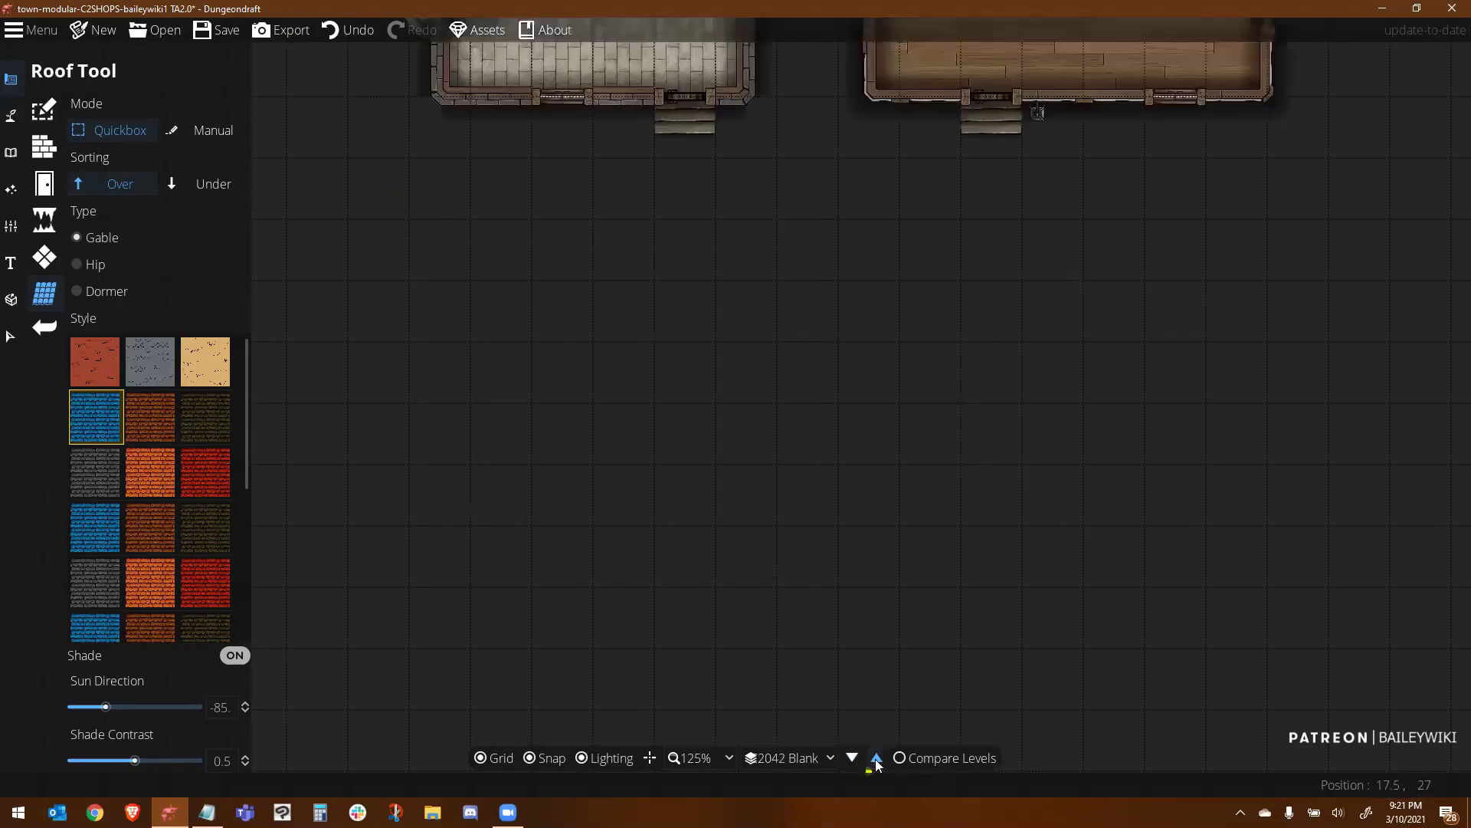
{"action": "left_click", "coordinate": [876, 758]}
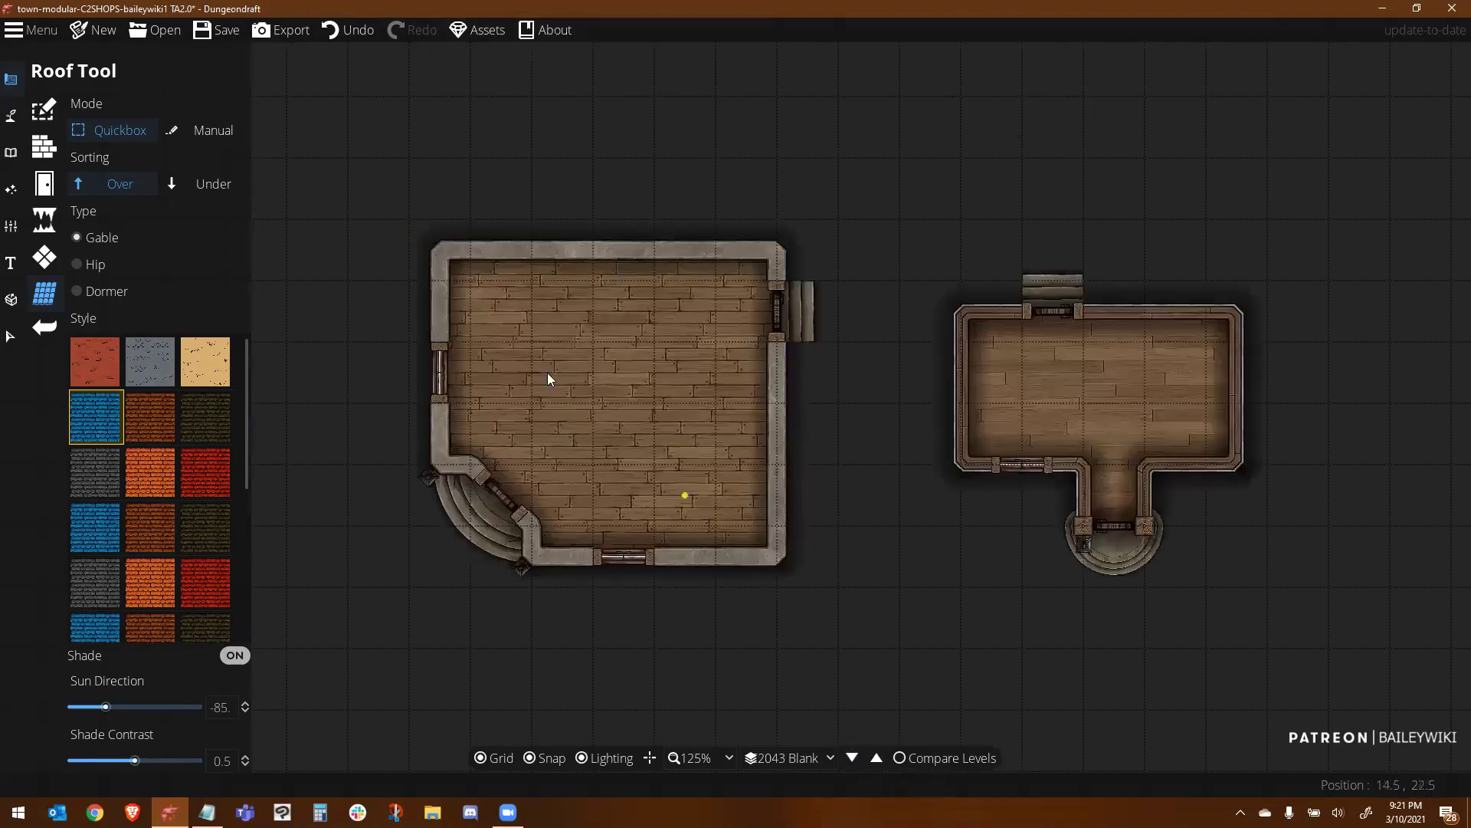
In Export Options, turn grid off, source C2043 Base Rural, overlay C2043 Blank at 100%
{"action": "left_click", "coordinate": [285, 28]}
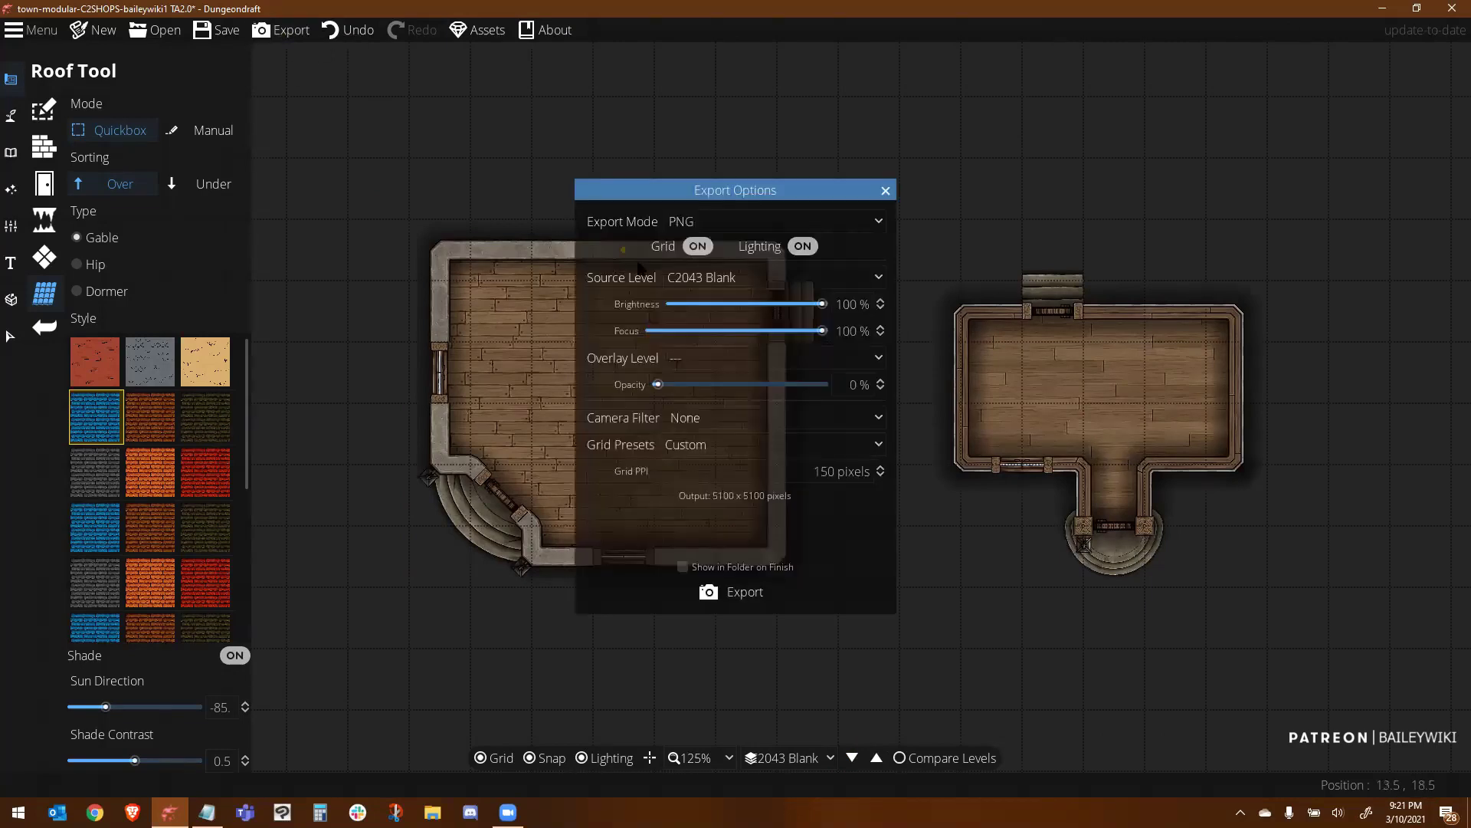
{"action": "left_click", "coordinate": [696, 246]}
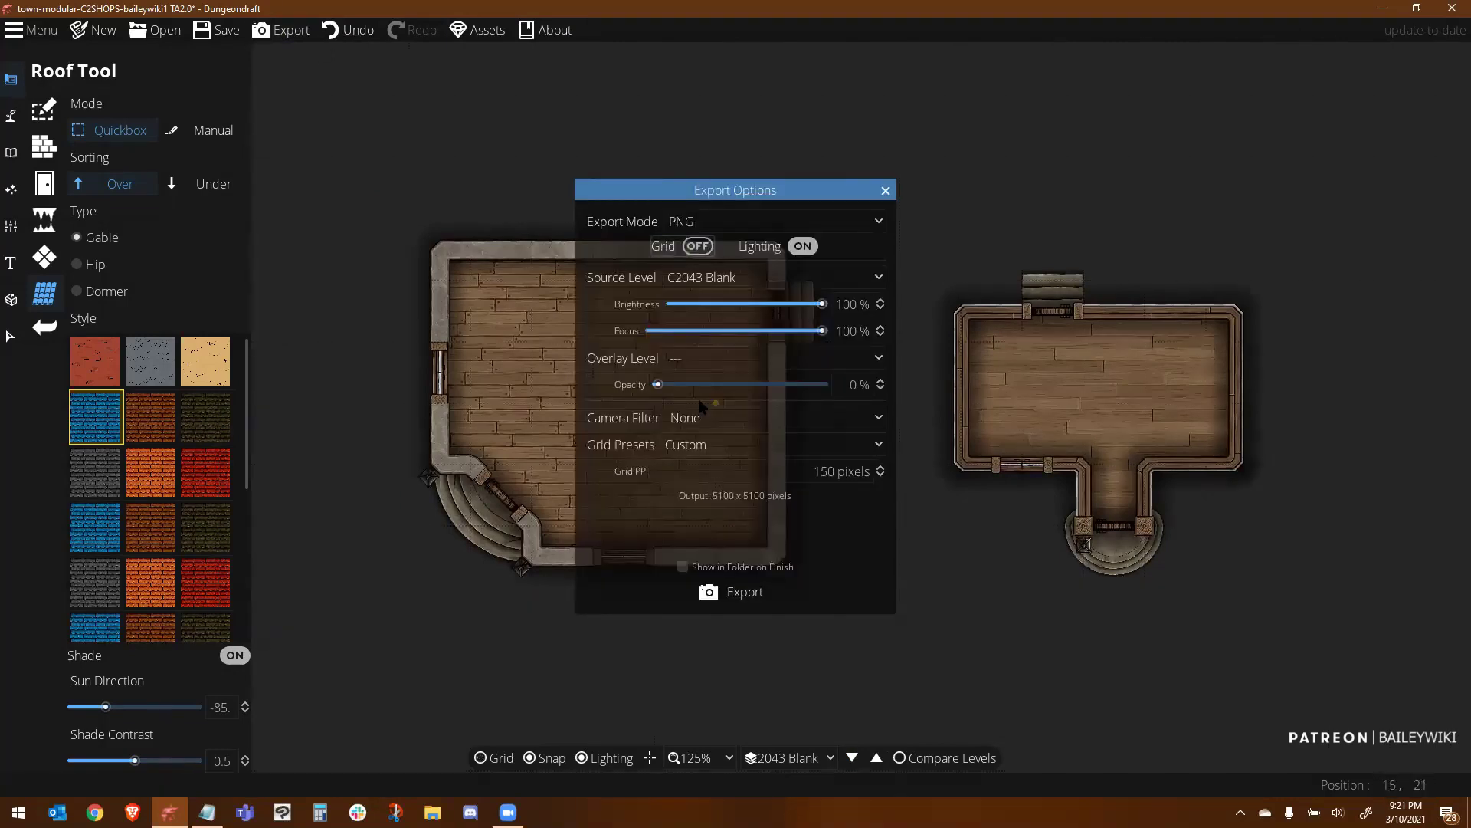
{"action": "left_click", "coordinate": [765, 279]}
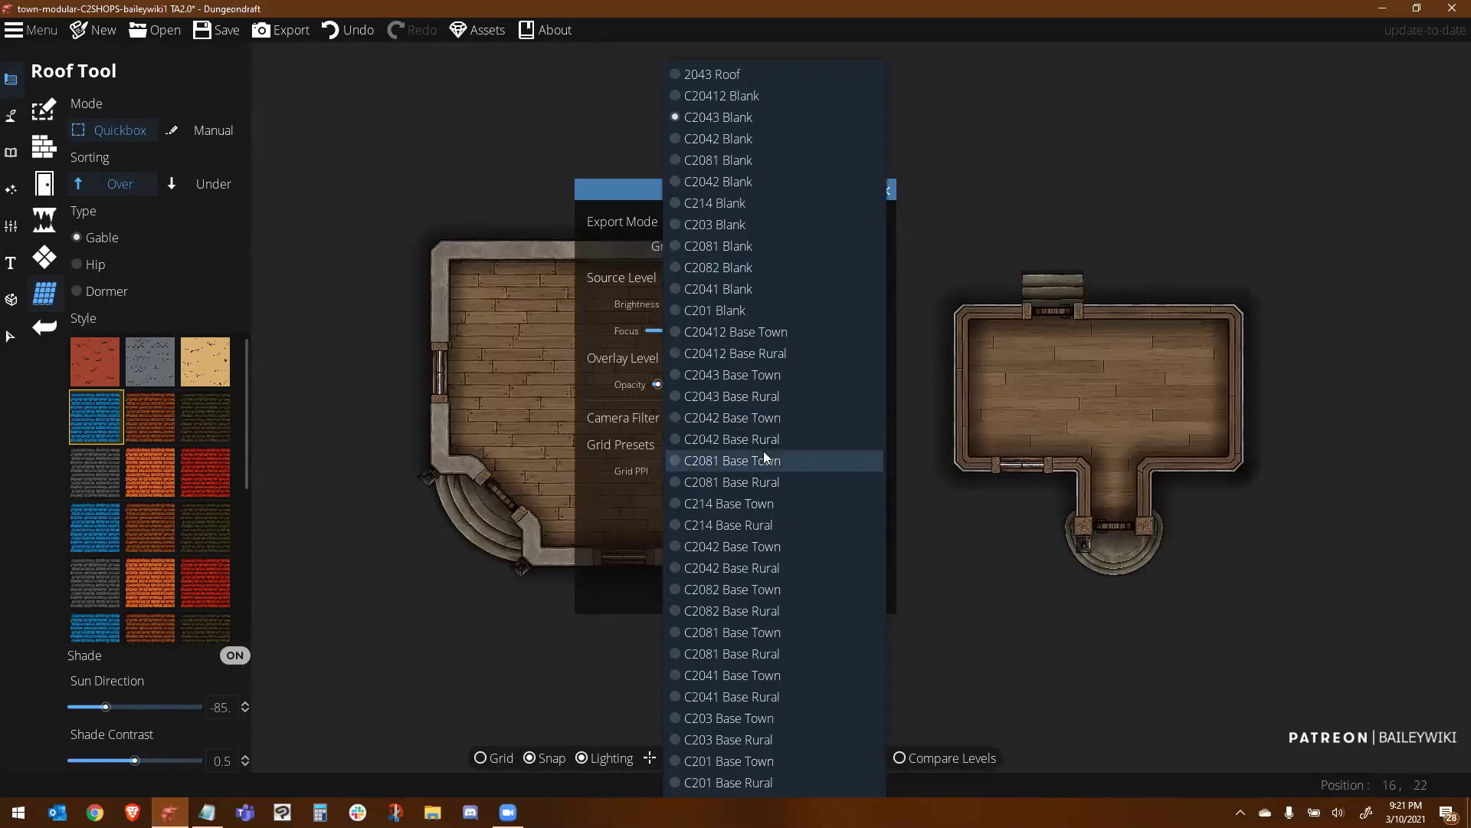
{"action": "left_click", "coordinate": [780, 395]}
{"action": "left_click", "coordinate": [682, 360]}
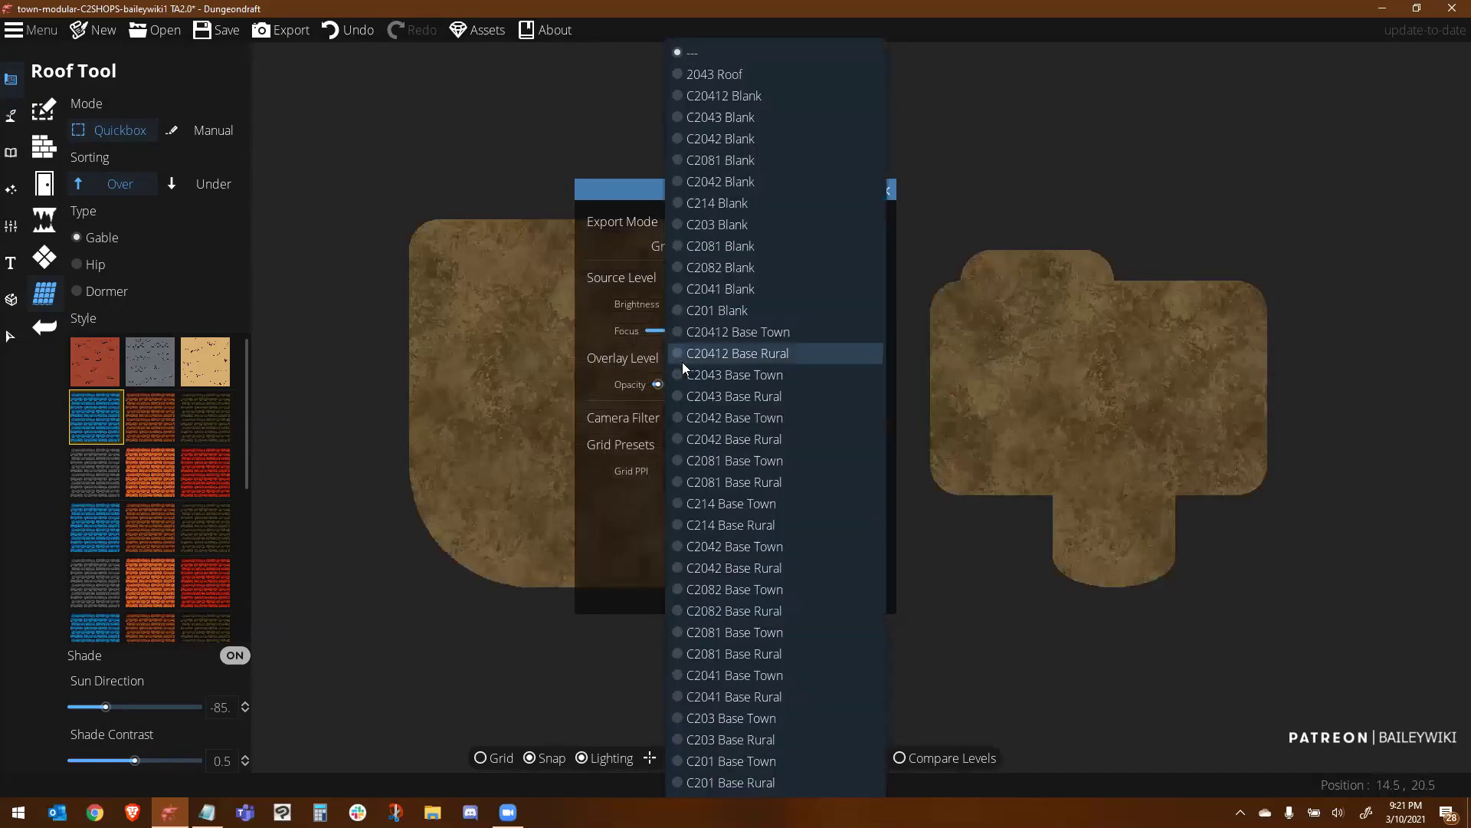
{"action": "left_click", "coordinate": [759, 117]}
{"action": "left_click_drag", "start_coordinate": [657, 384], "coordinate": [866, 406]}
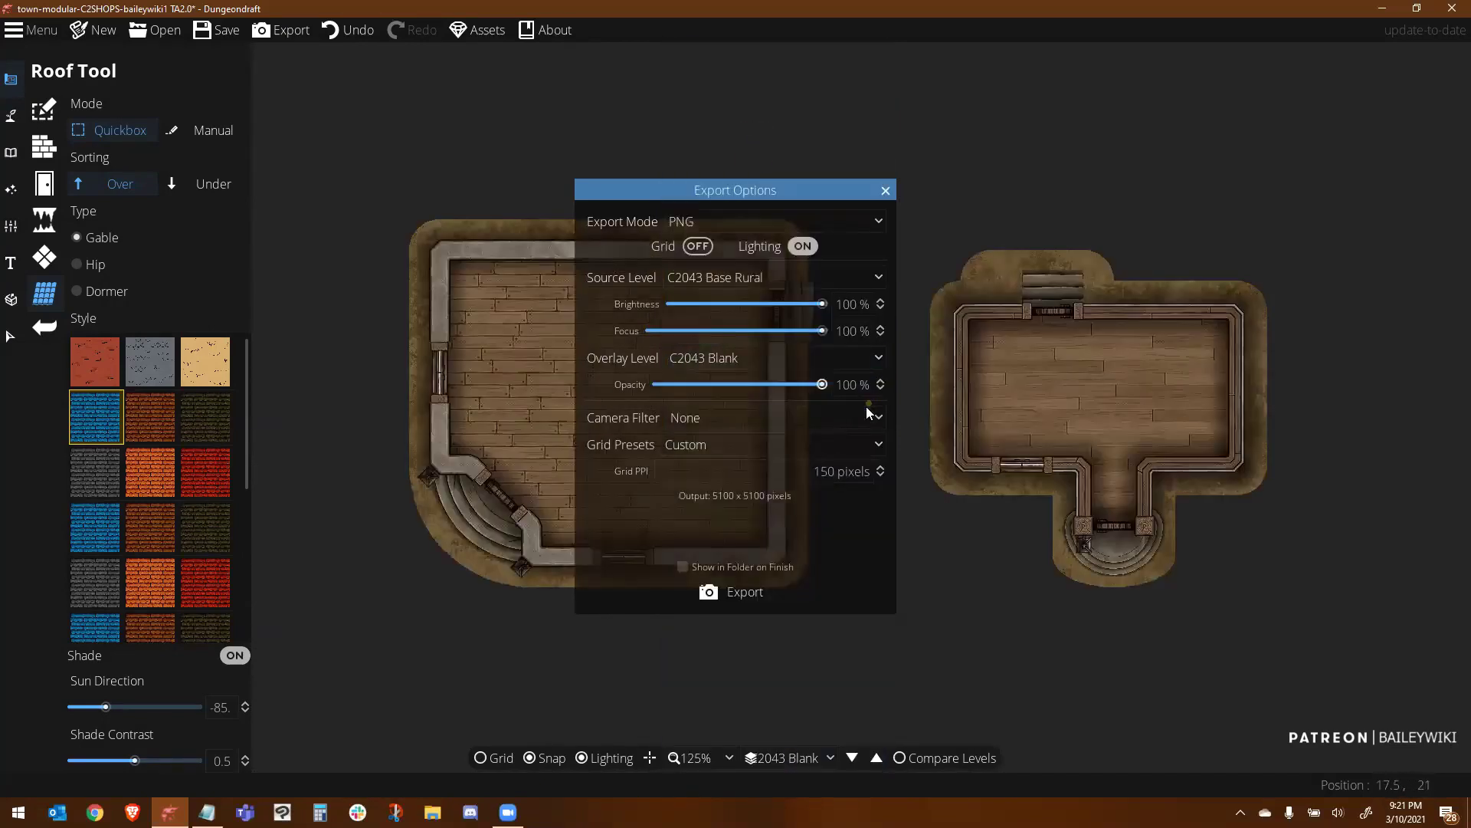
{"action": "left_click_drag", "start_coordinate": [733, 190], "coordinate": [1082, 135]}
Set Grid PPI to 120 and export the PNG
{"action": "left_click", "coordinate": [1145, 415]}
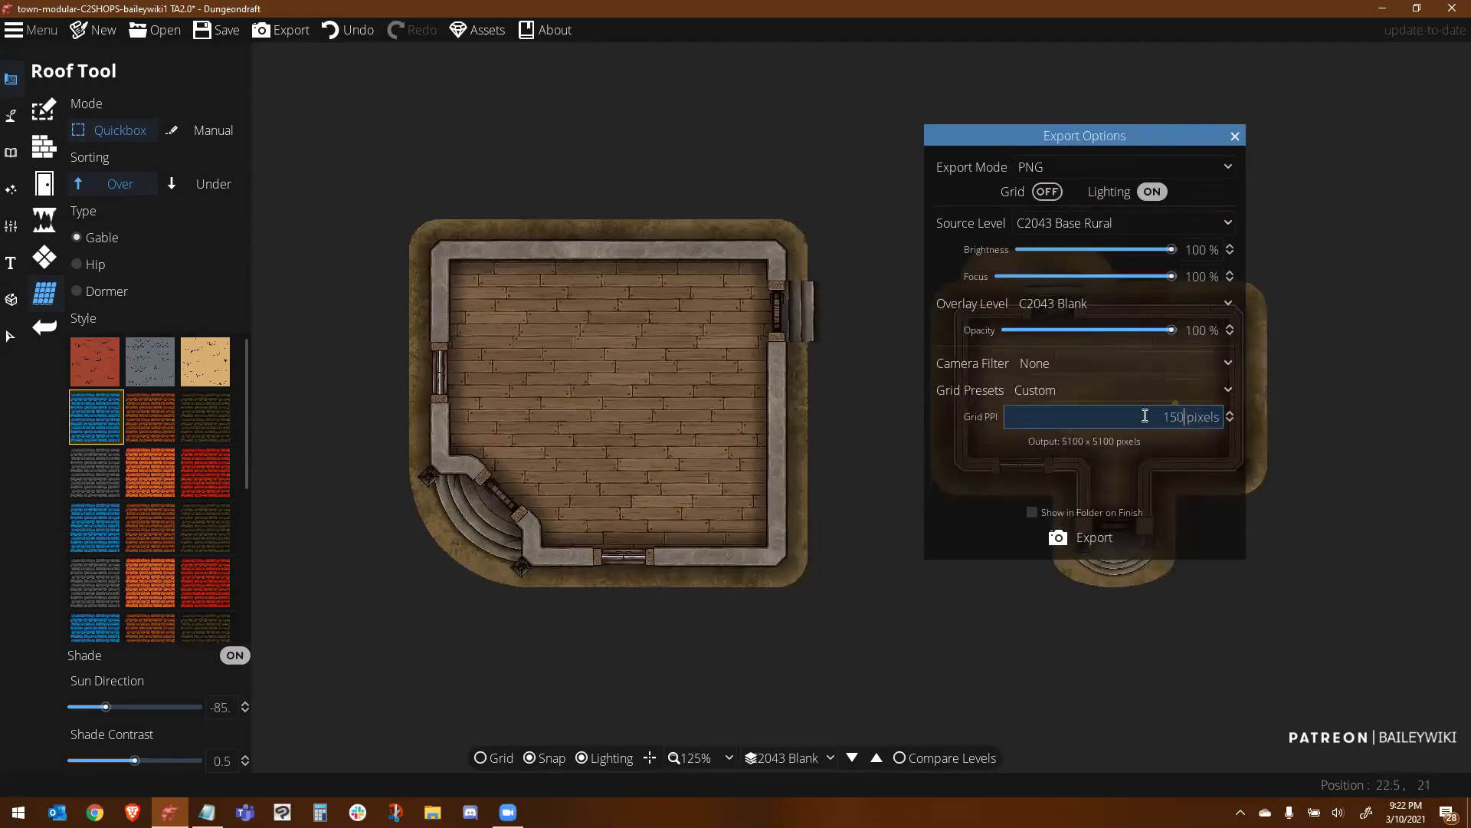
{"action": "type", "text": "120"}
{"action": "key", "text": "Tab"}
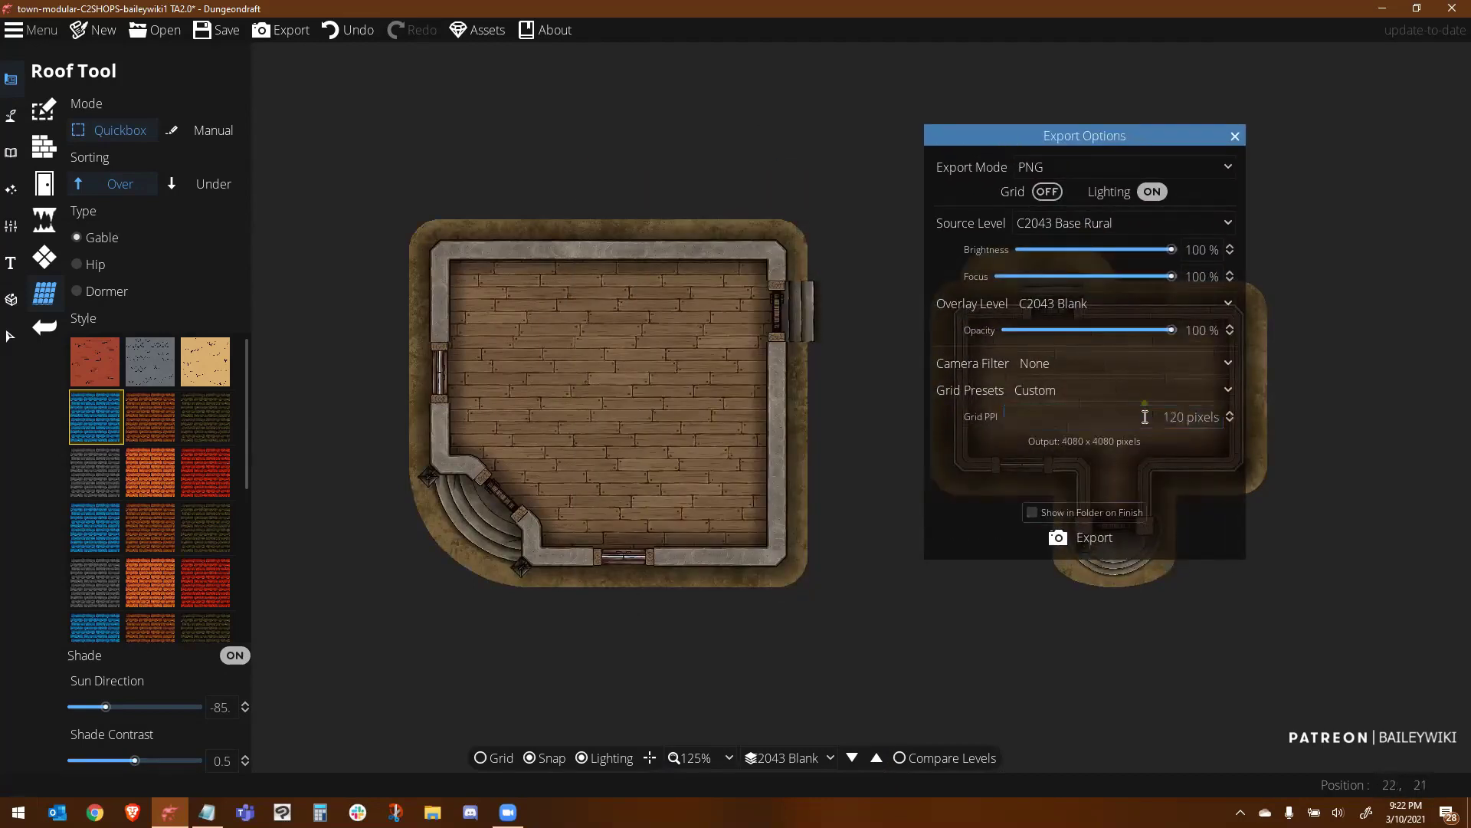
{"action": "left_click", "coordinate": [1089, 536]}
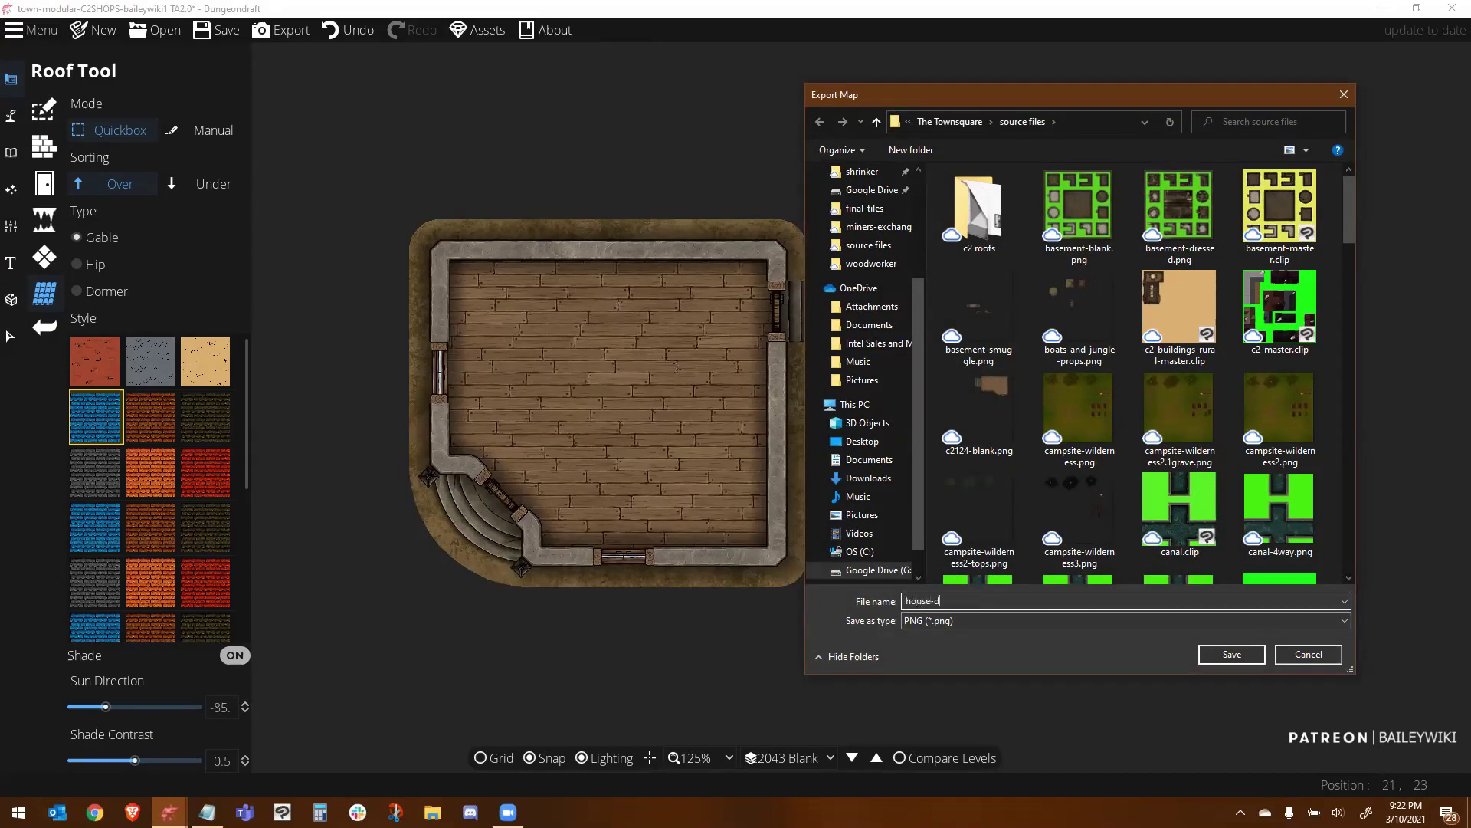
{"action": "key", "text": "Return"}
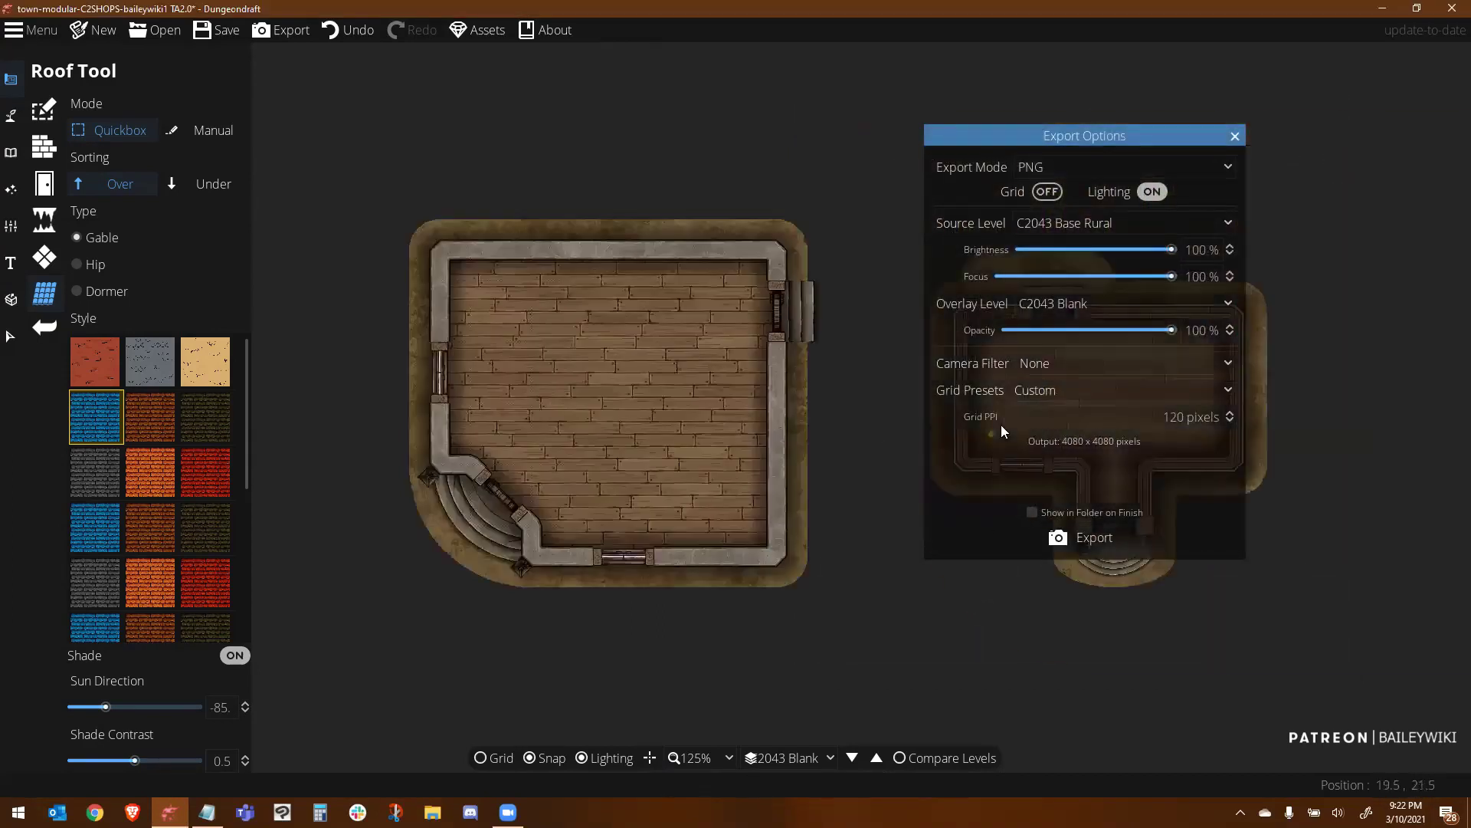
Export the 2043 Roof level with no overlay at 0% as house-demo-roof.png
{"action": "left_click", "coordinate": [1059, 224]}
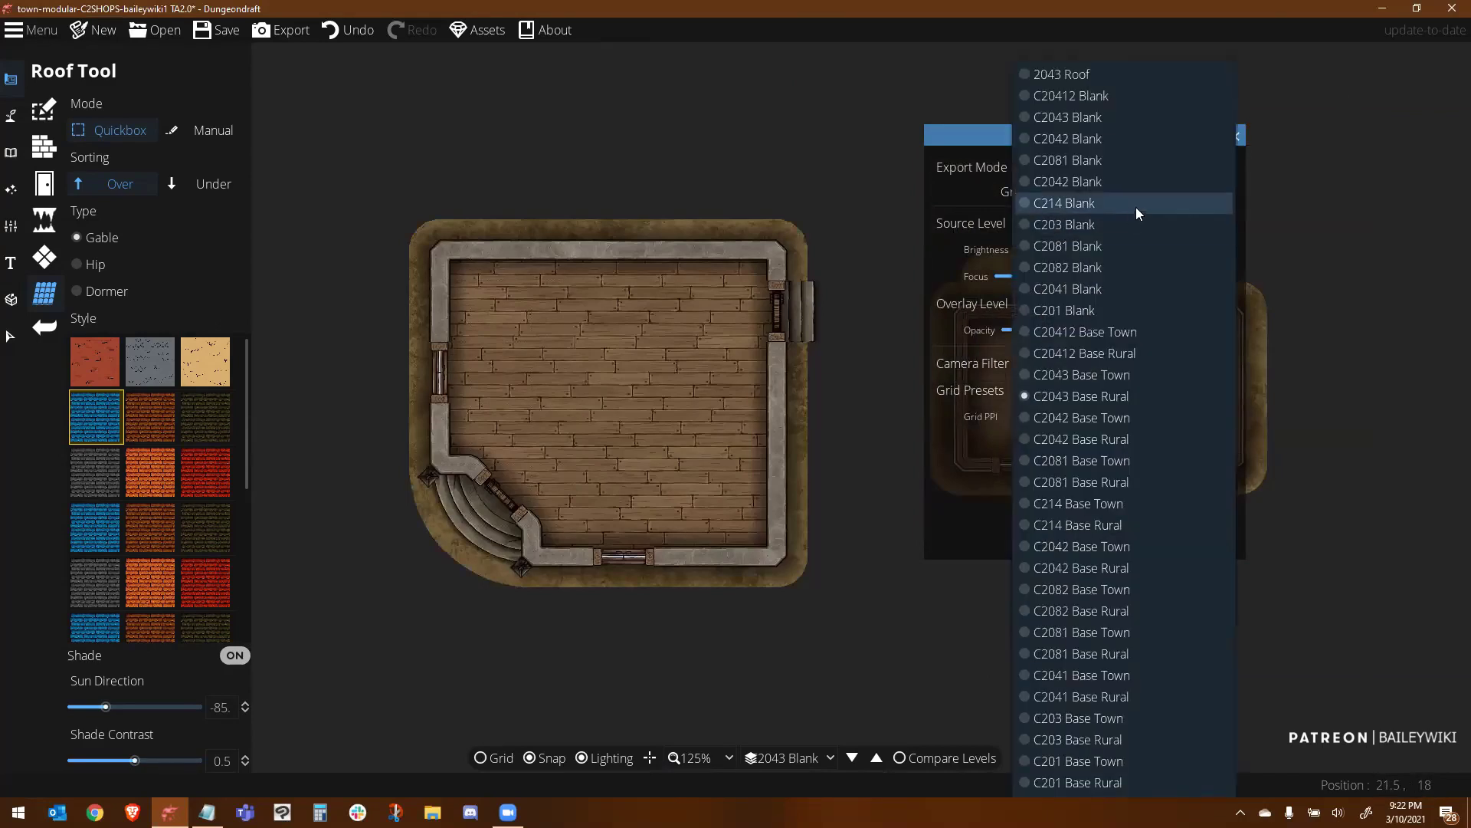
{"action": "left_click", "coordinate": [1103, 74]}
{"action": "left_click", "coordinate": [1088, 303]}
{"action": "left_click", "coordinate": [1071, 59]}
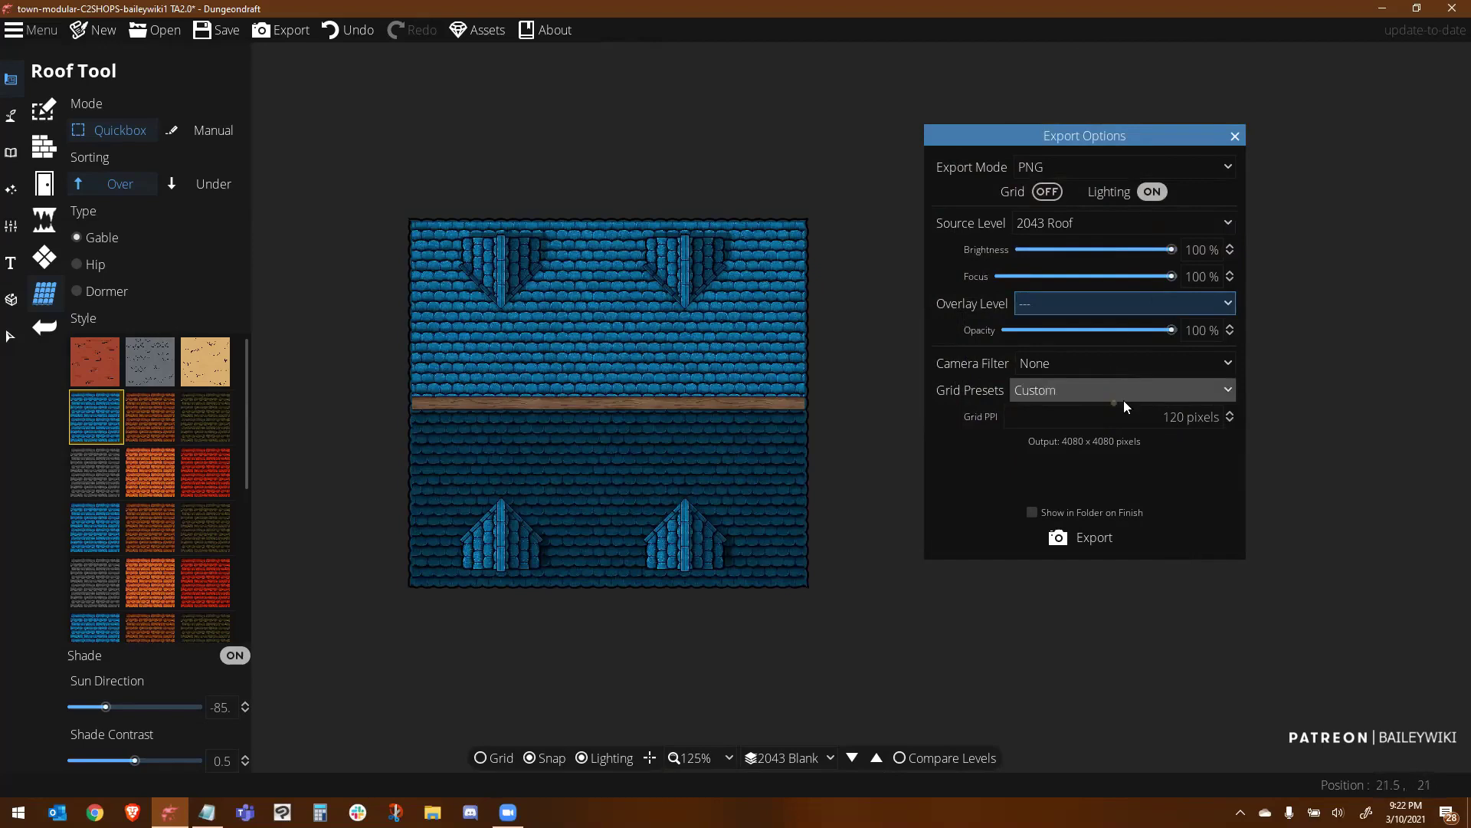
{"action": "left_click", "coordinate": [1004, 331]}
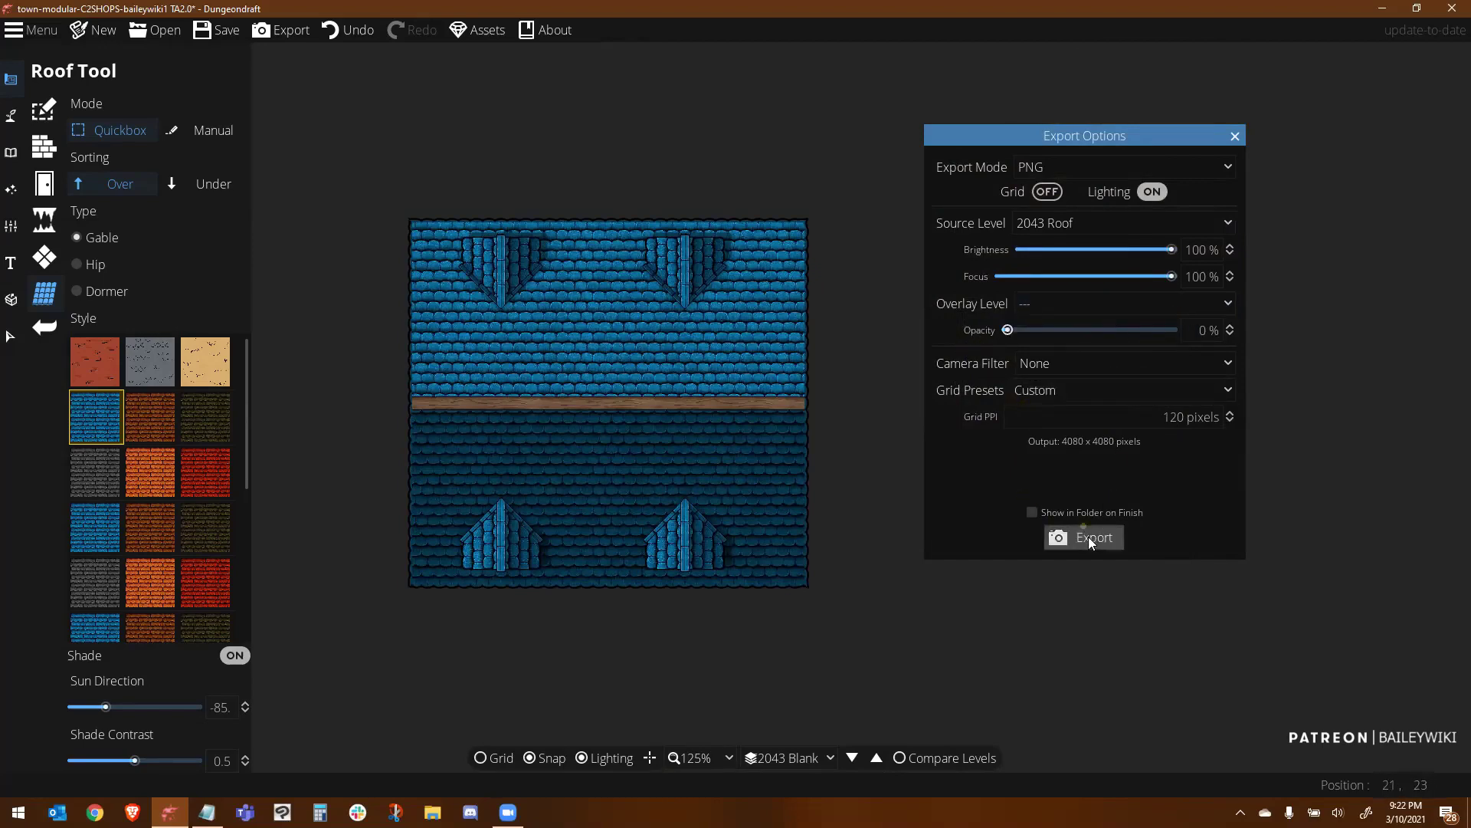
{"action": "left_click", "coordinate": [1091, 541]}
{"action": "type", "text": "house-de"}
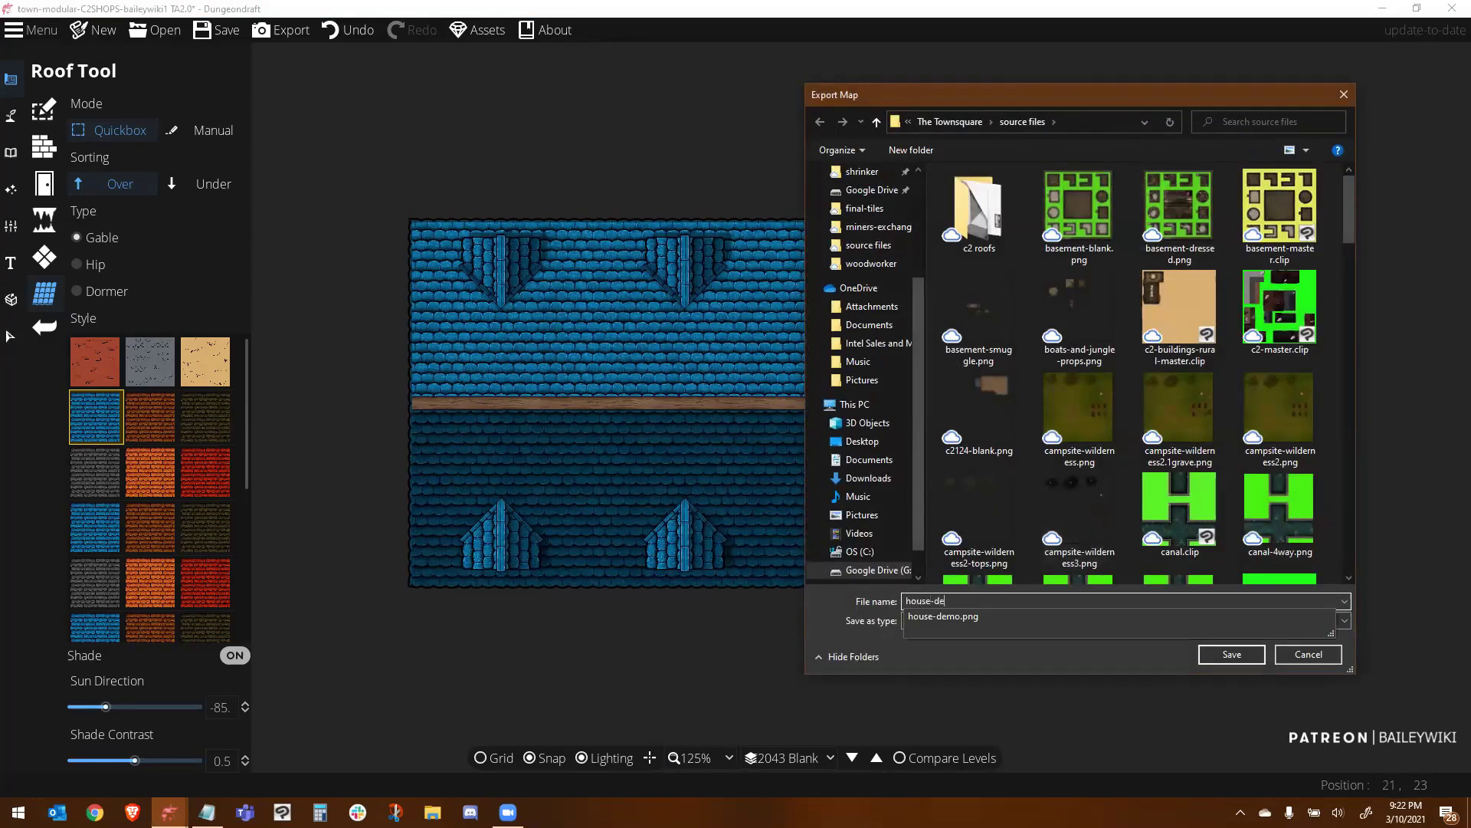
{"action": "type", "text": "mo-roof"}
{"action": "key", "text": "Return"}
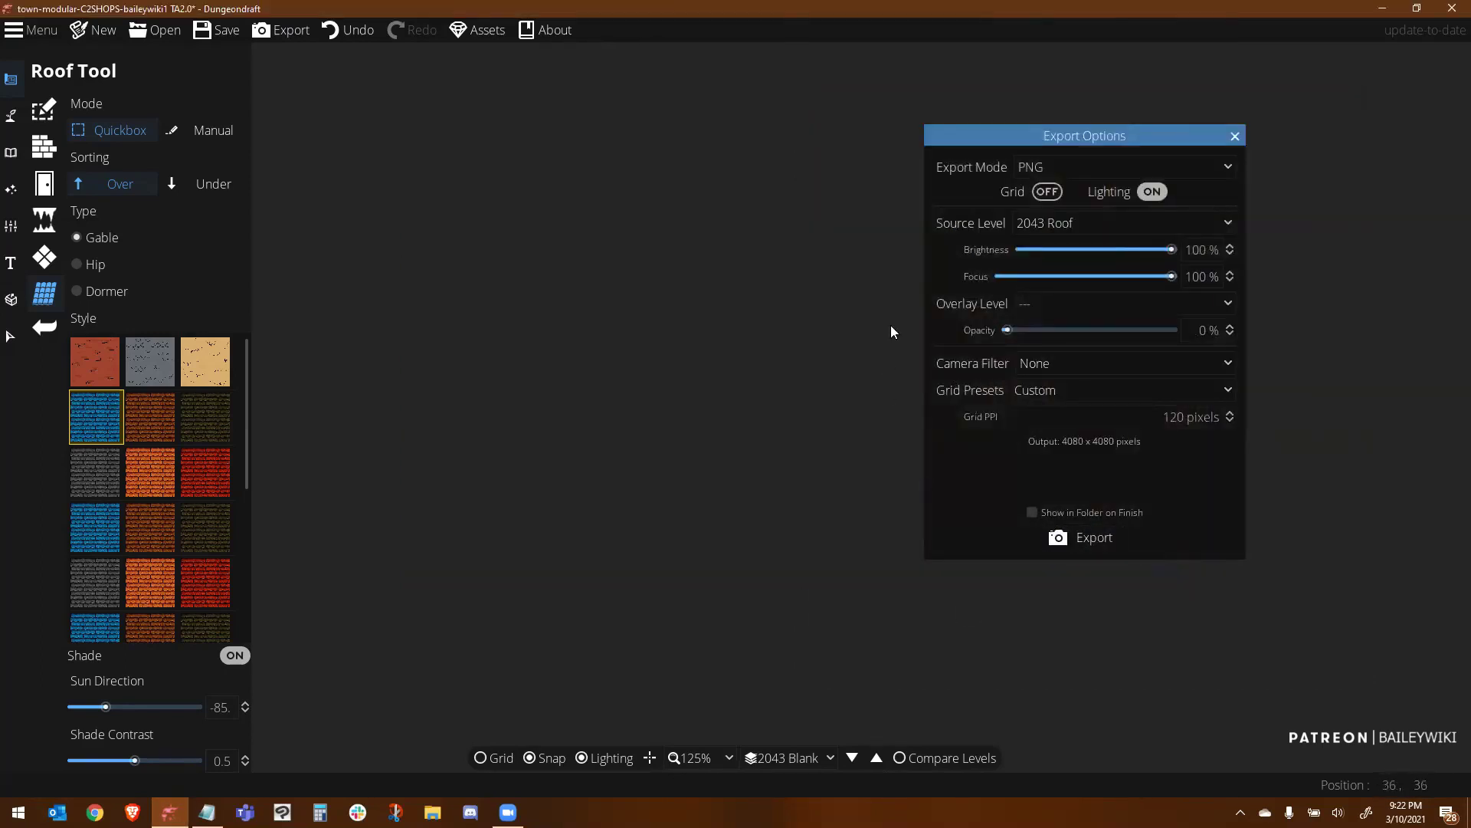
Close the export settings and open house-demo.png in Clip Studio Paint
{"action": "left_click", "coordinate": [1235, 136]}
{"action": "key", "text": "alt+Tab"}
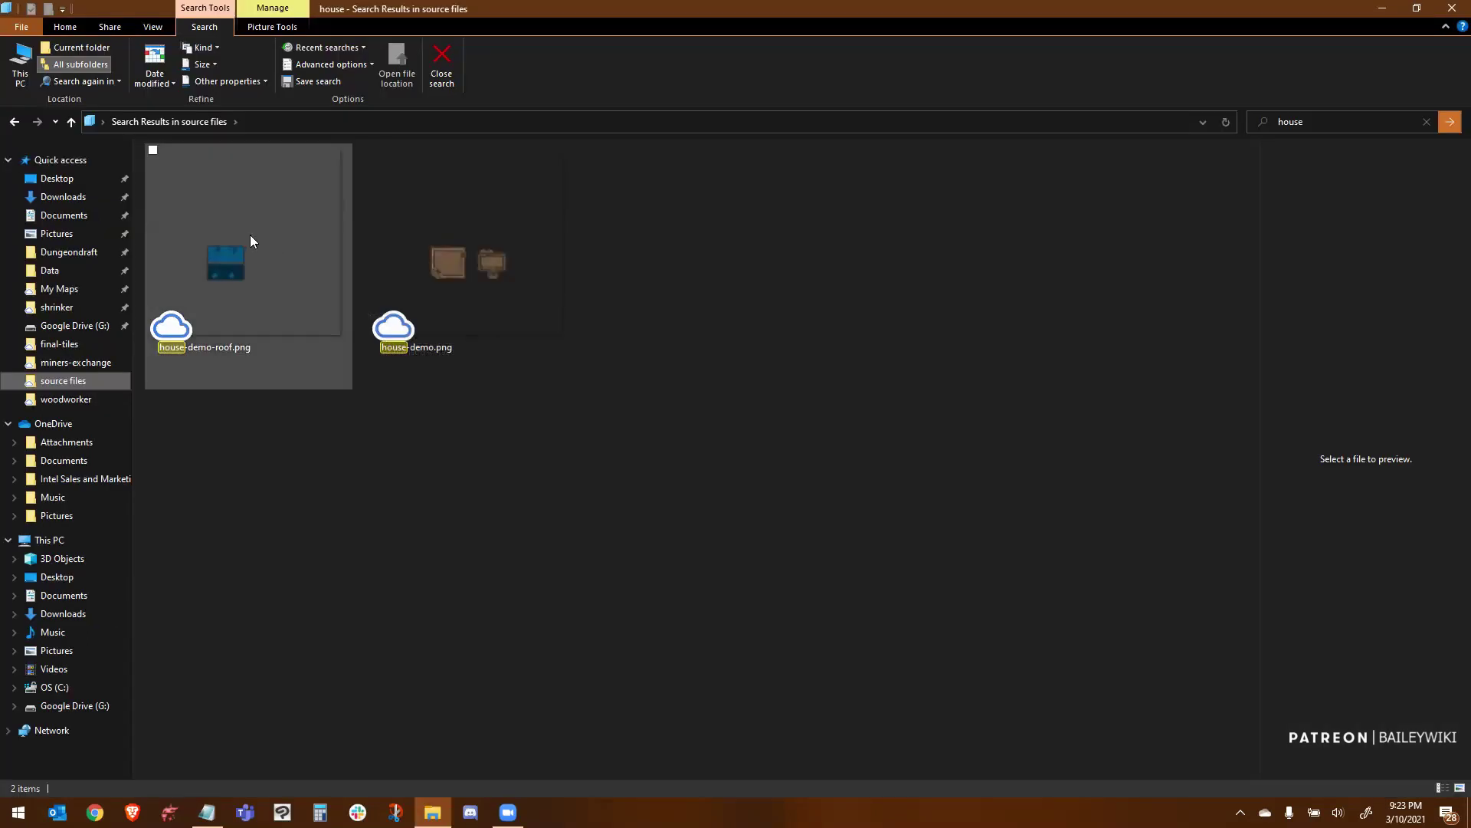
{"action": "right_click", "coordinate": [458, 234]}
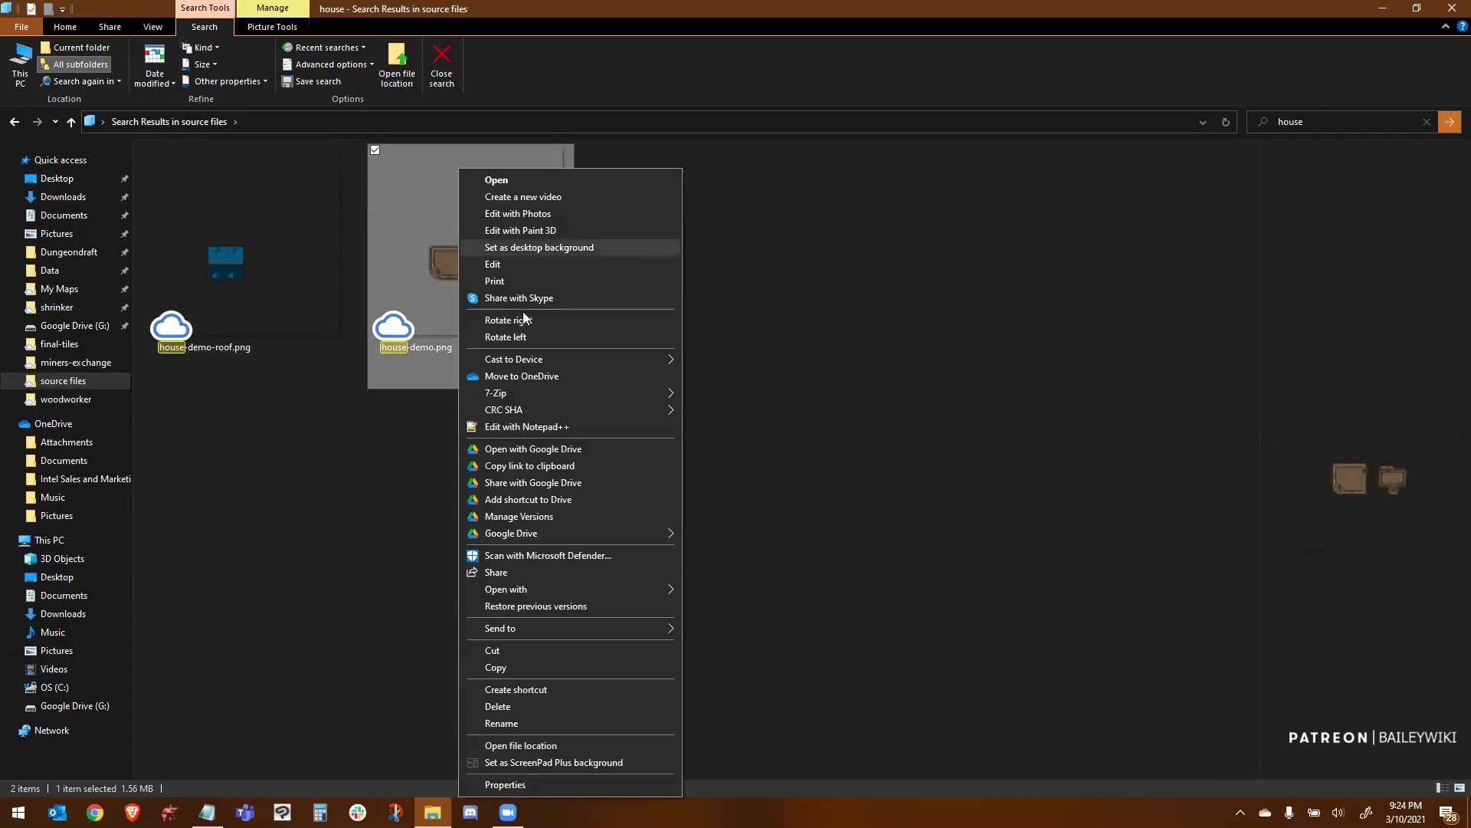
{"action": "mouse_move", "coordinate": [582, 589]}
{"action": "left_click", "coordinate": [710, 594]}
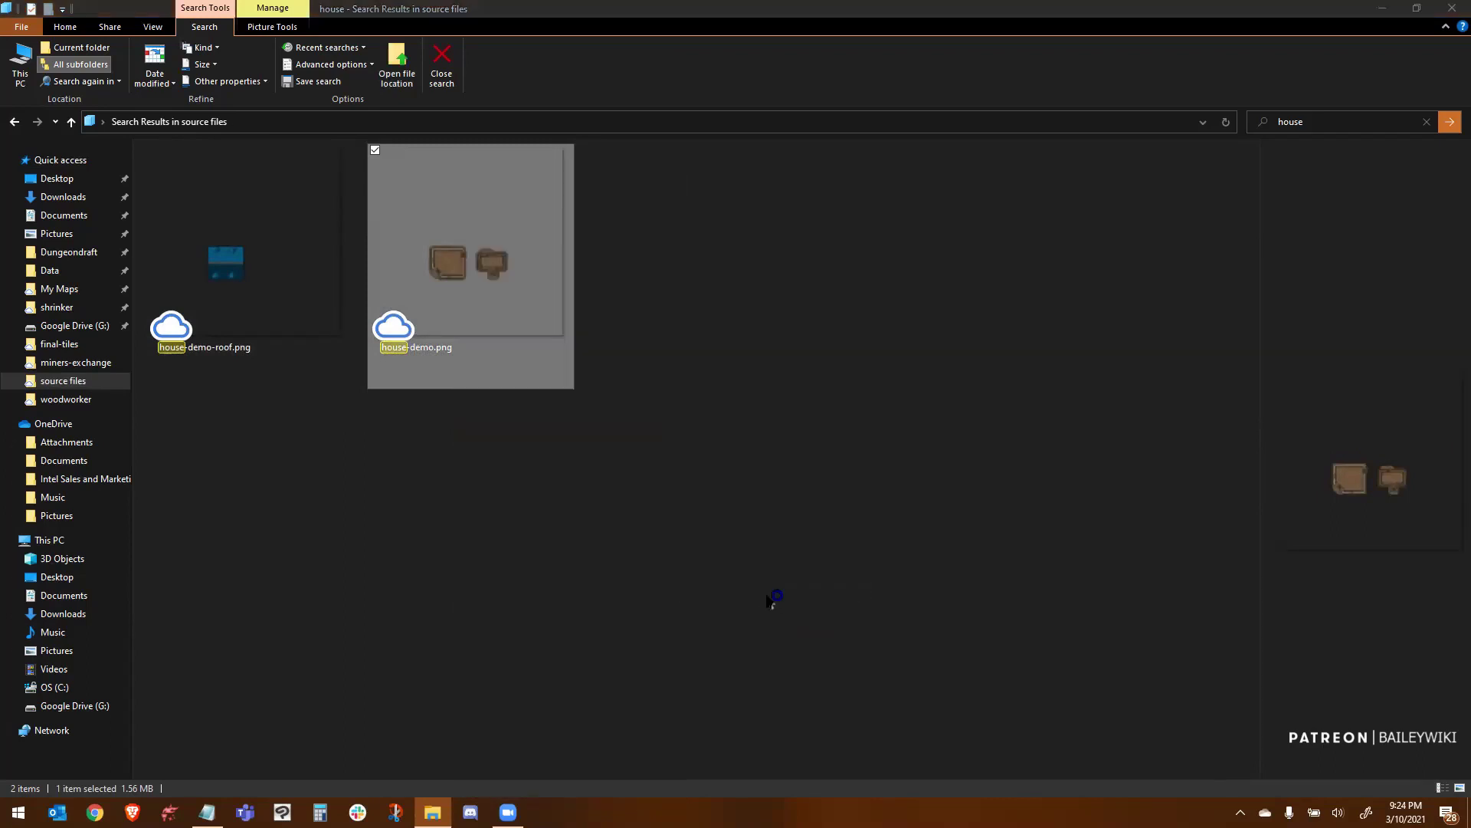
Import house-demo-roof.png as a new layer above the house-demo floor plan
{"action": "left_click", "coordinate": [17, 26]}
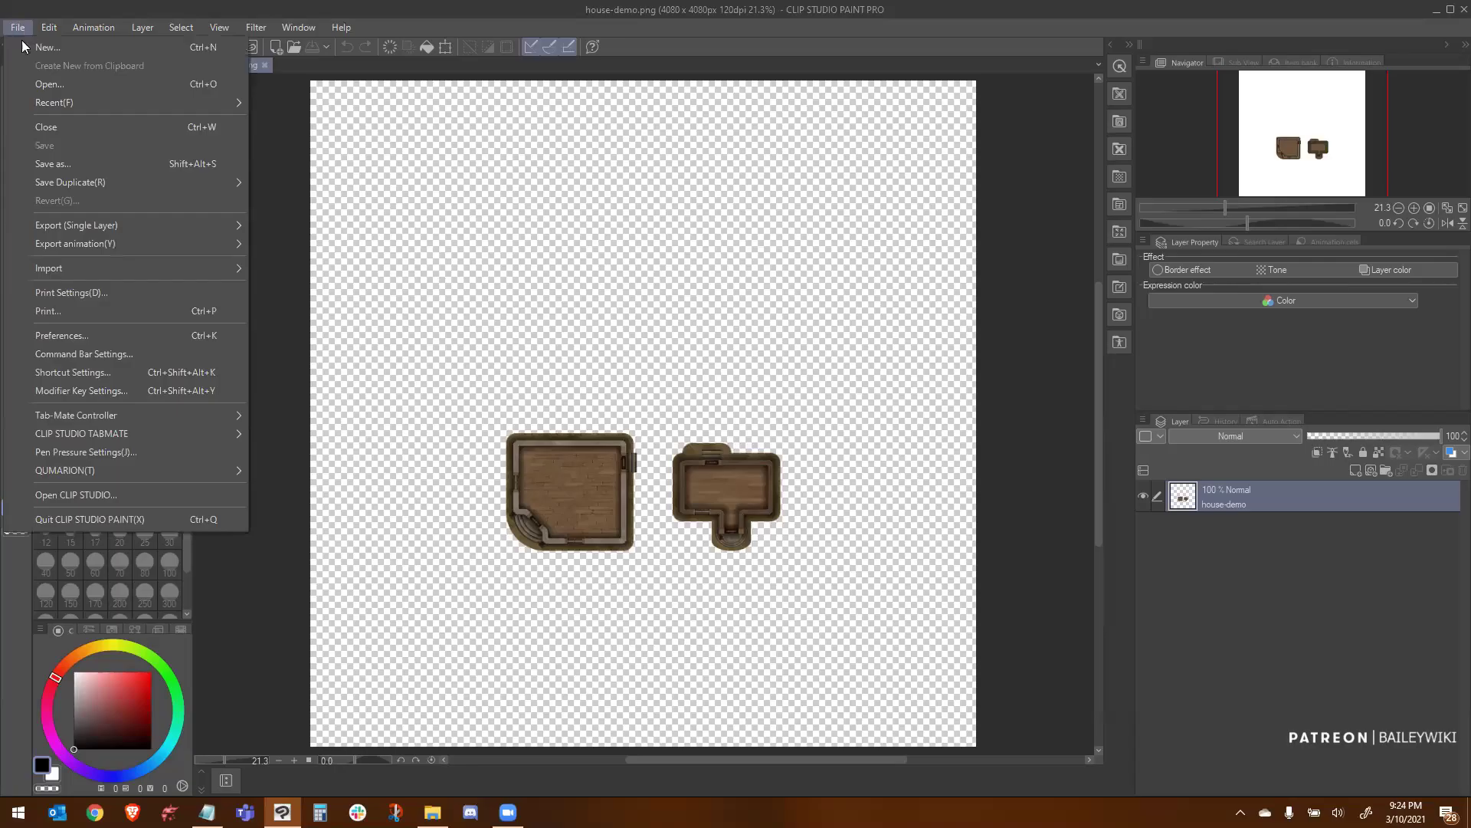
{"action": "mouse_move", "coordinate": [180, 264]}
{"action": "left_click", "coordinate": [371, 272]}
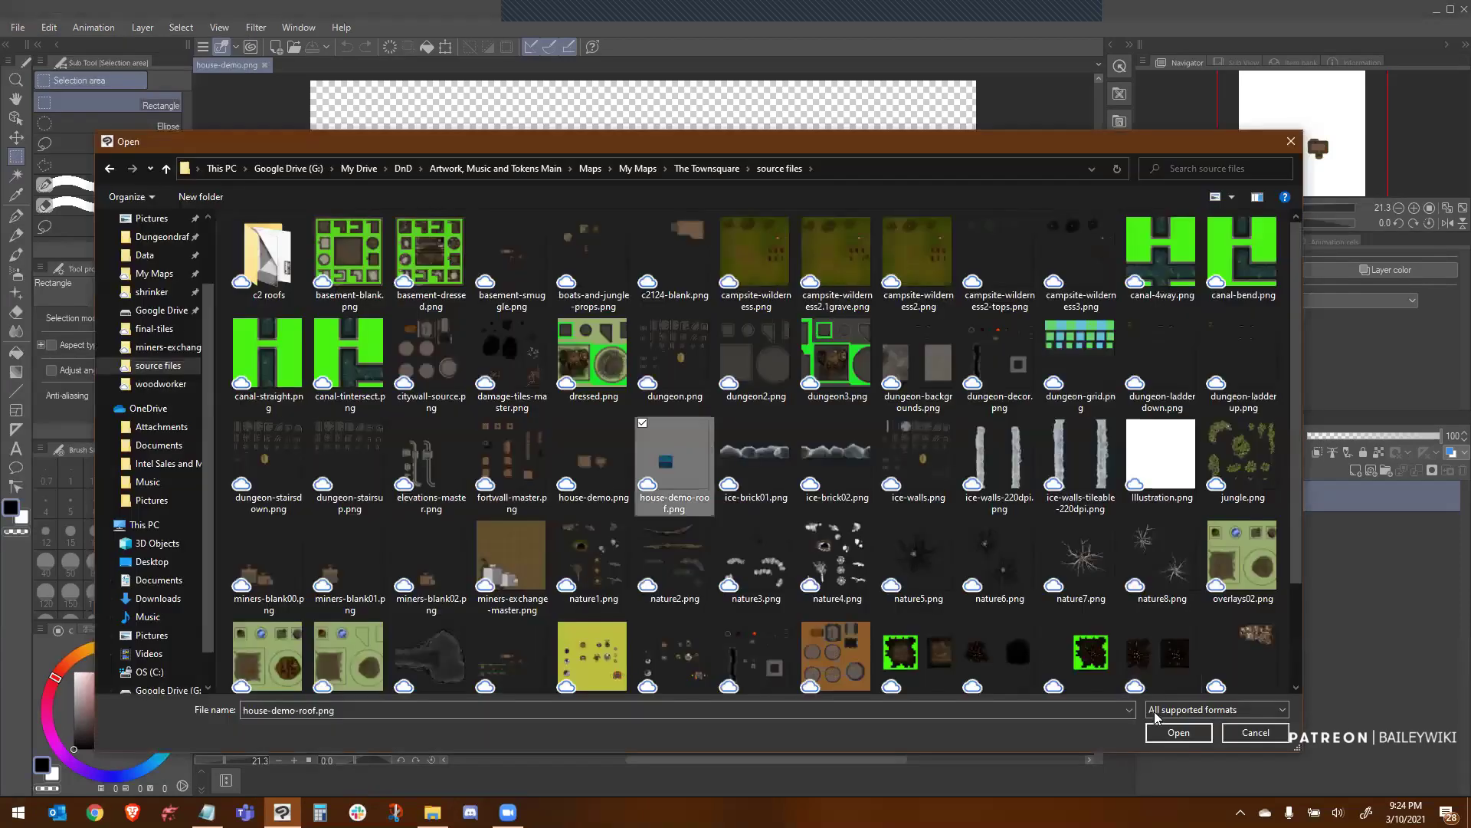
{"action": "left_click", "coordinate": [674, 468]}
{"action": "left_click", "coordinate": [1171, 724]}
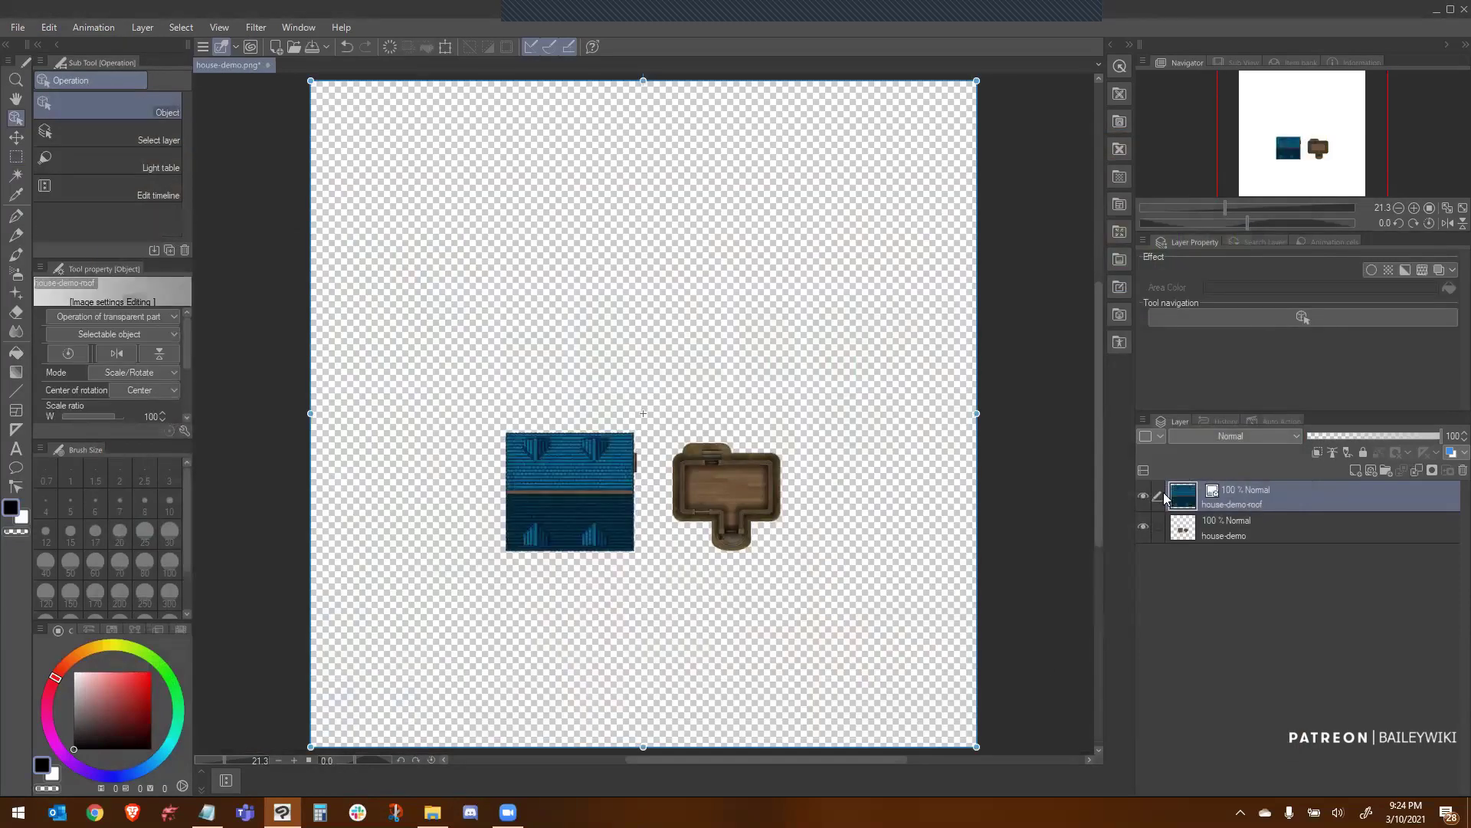
Toggle the roof layer's visibility to compare it against the floor plan
{"action": "left_click", "coordinate": [1143, 496]}
{"action": "left_click", "coordinate": [1142, 496]}
{"action": "left_click", "coordinate": [1143, 496]}
{"action": "left_click", "coordinate": [1143, 495]}
{"action": "scroll", "coordinate": [714, 488], "scroll_direction": "up", "scroll_amount": 2}
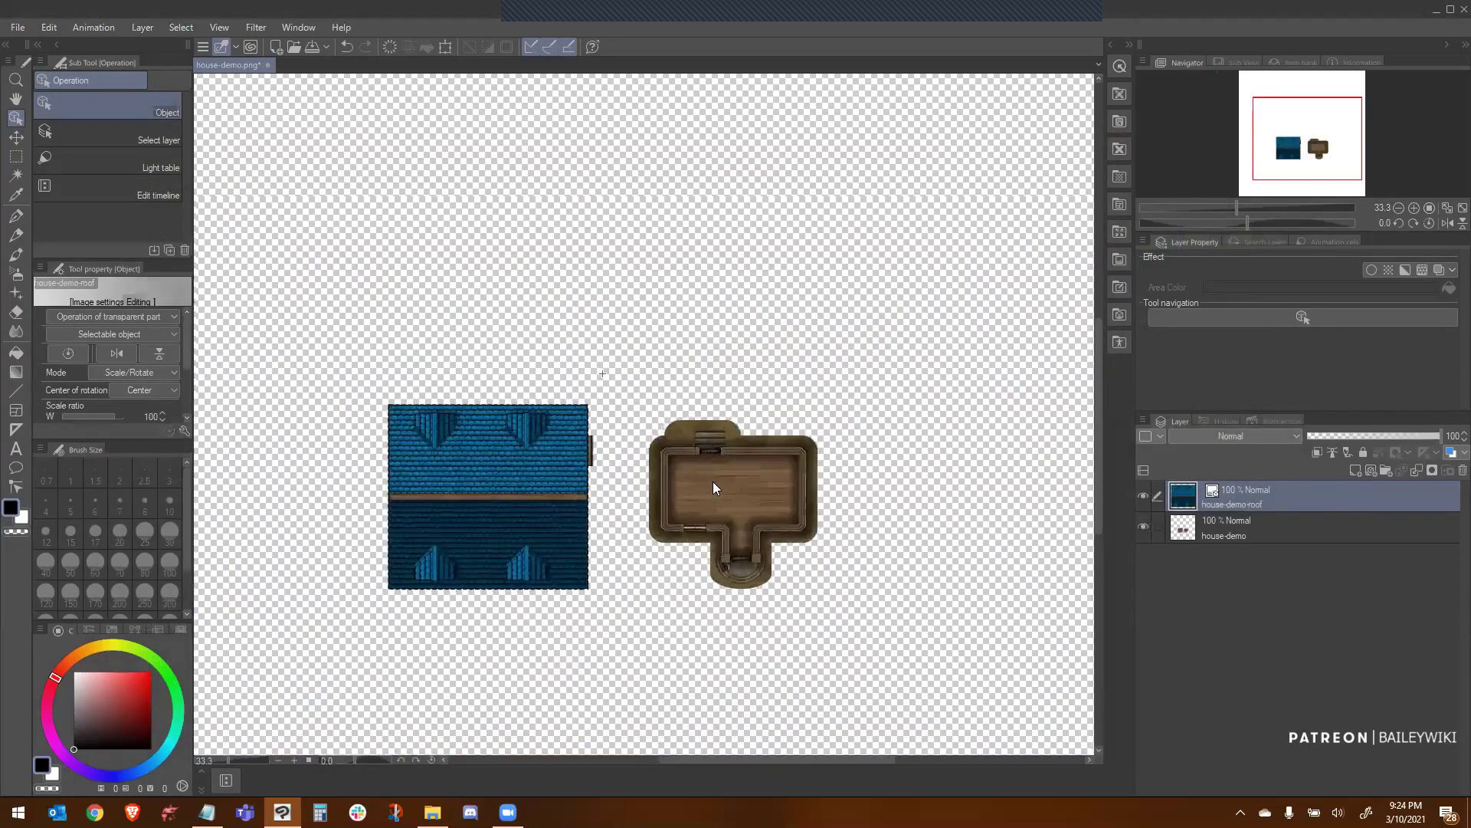
{"action": "scroll", "coordinate": [713, 488], "scroll_direction": "up", "scroll_amount": 2}
Set the grid to a 120-pixel gap with 1 division
{"action": "left_click", "coordinate": [219, 27]}
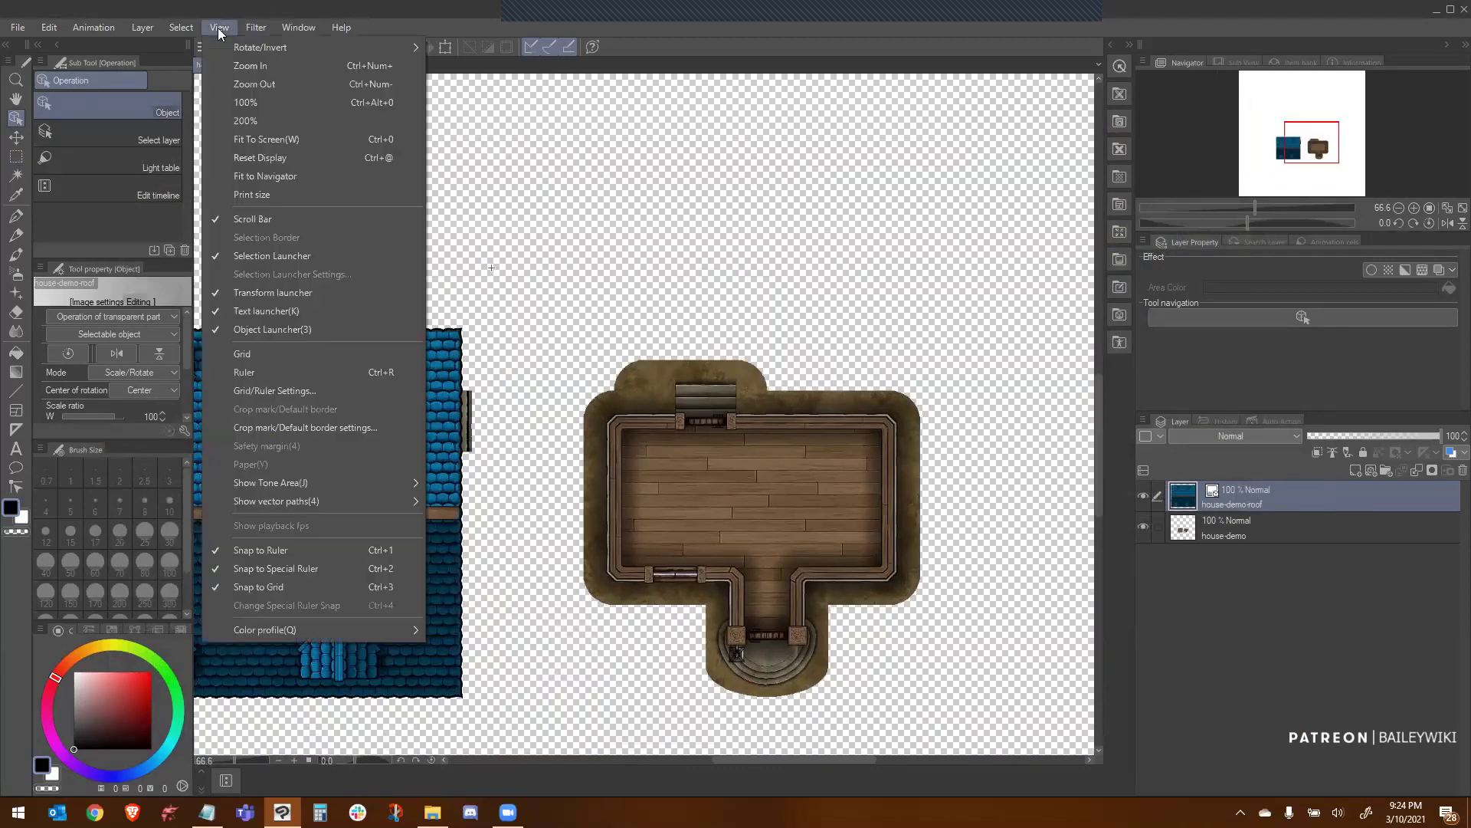
{"action": "left_click", "coordinate": [315, 393]}
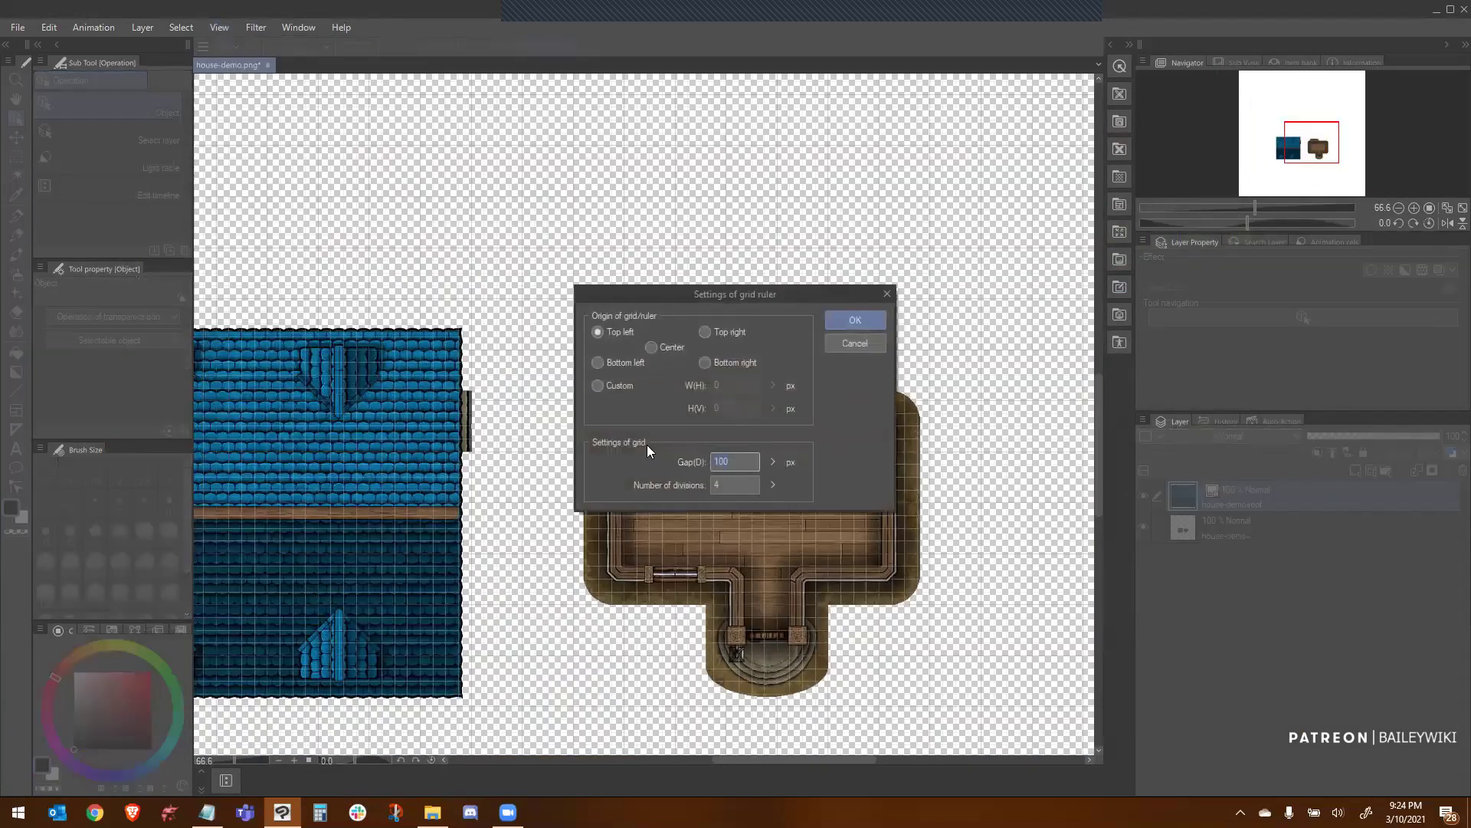
{"action": "key", "text": "Tab"}
{"action": "type", "text": "1"}
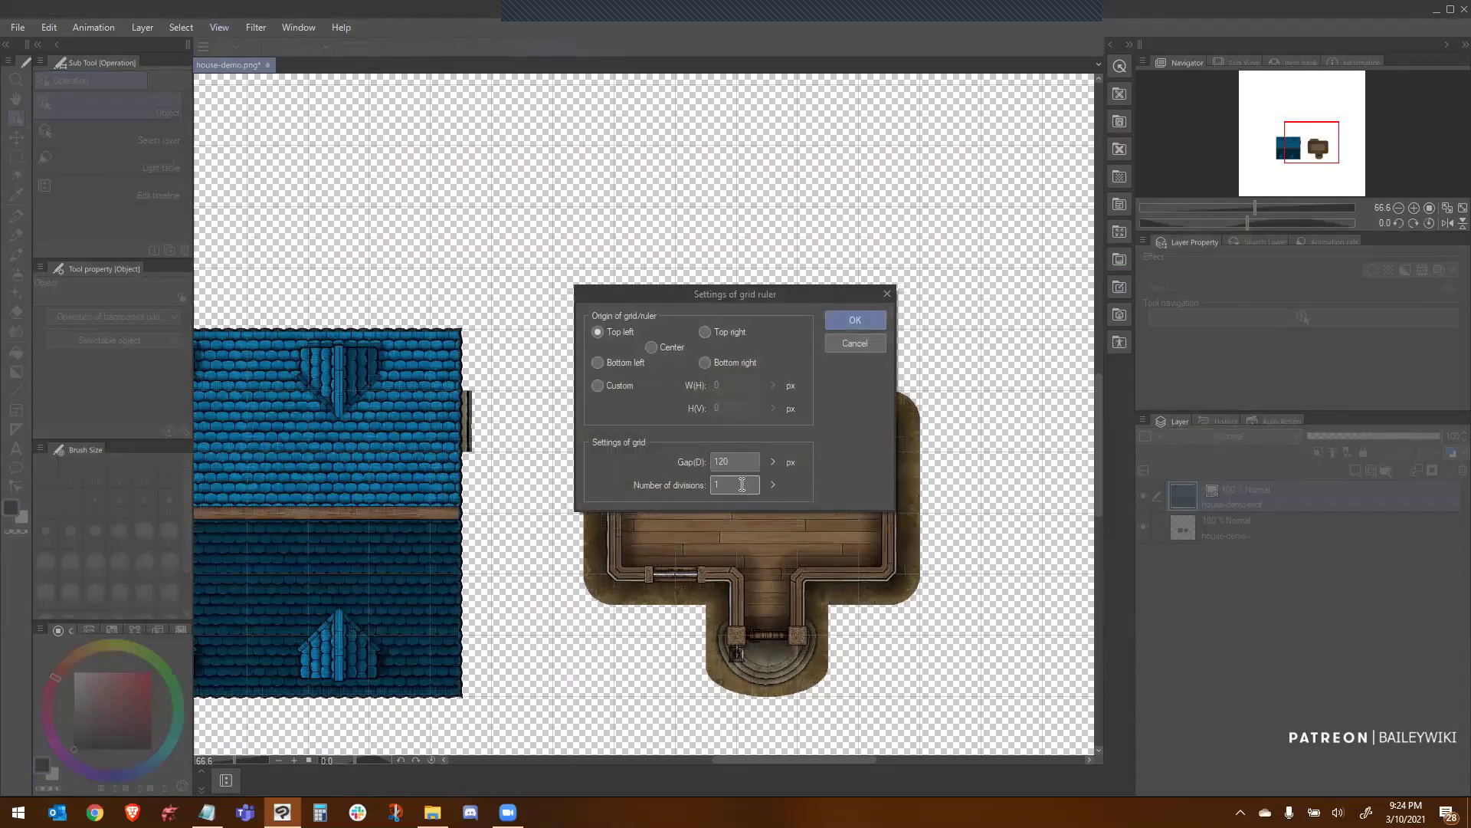
{"action": "left_click", "coordinate": [854, 319]}
Turn on the grid and bring the blue roof into view
{"action": "left_click", "coordinate": [219, 27]}
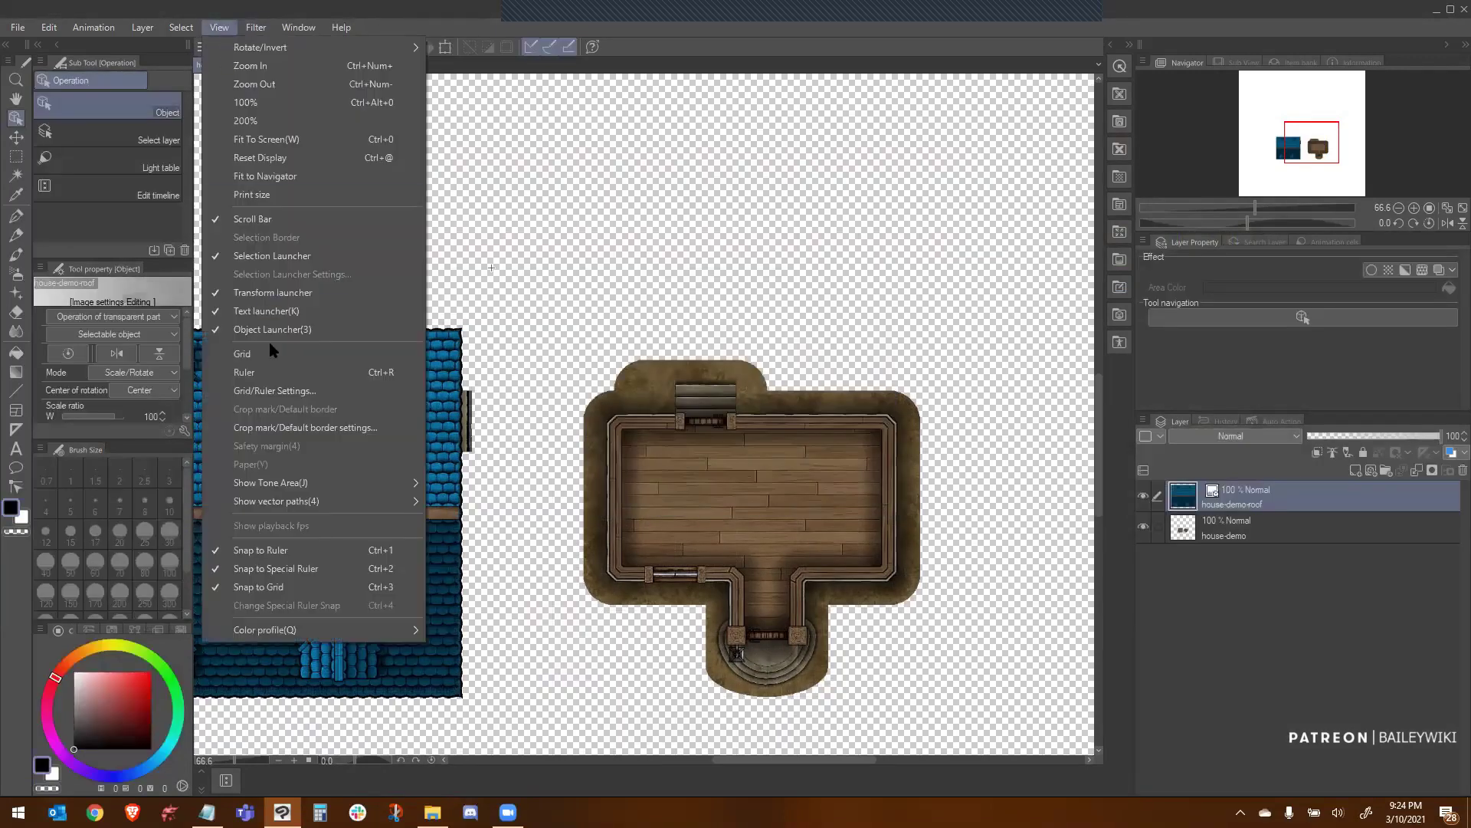
{"action": "left_click", "coordinate": [306, 355]}
{"action": "scroll", "coordinate": [497, 263], "scroll_direction": "up", "scroll_amount": 2}
{"action": "left_click_drag", "start_coordinate": [483, 330], "coordinate": [756, 289]}
{"action": "scroll", "coordinate": [631, 247], "scroll_direction": "down", "scroll_amount": 2}
{"action": "scroll", "coordinate": [599, 354], "scroll_direction": "up", "scroll_amount": 3}
{"action": "scroll", "coordinate": [599, 354], "scroll_direction": "down", "scroll_amount": 3}
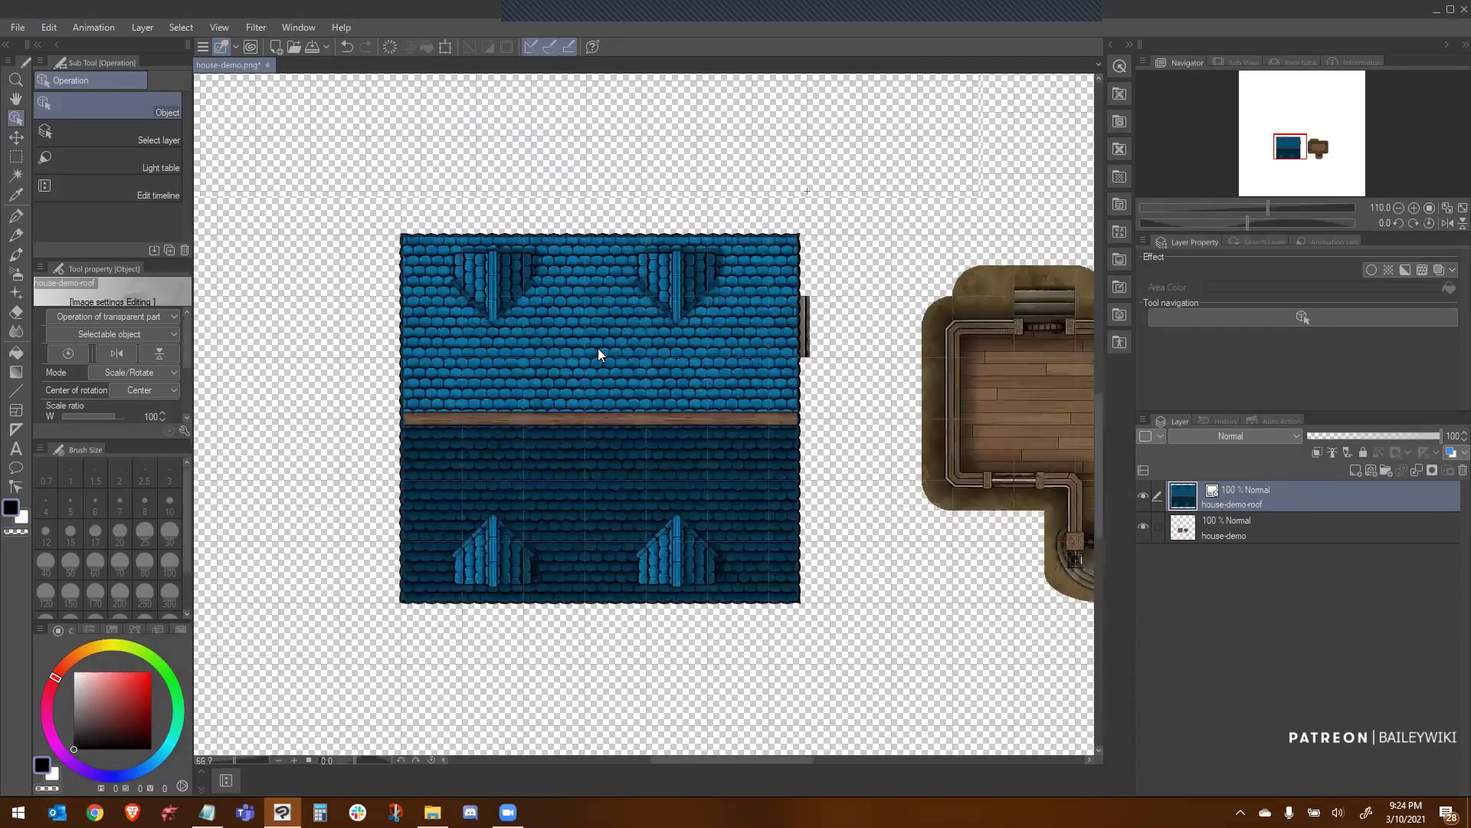
{"action": "scroll", "coordinate": [647, 366], "scroll_direction": "right", "scroll_amount": 2}
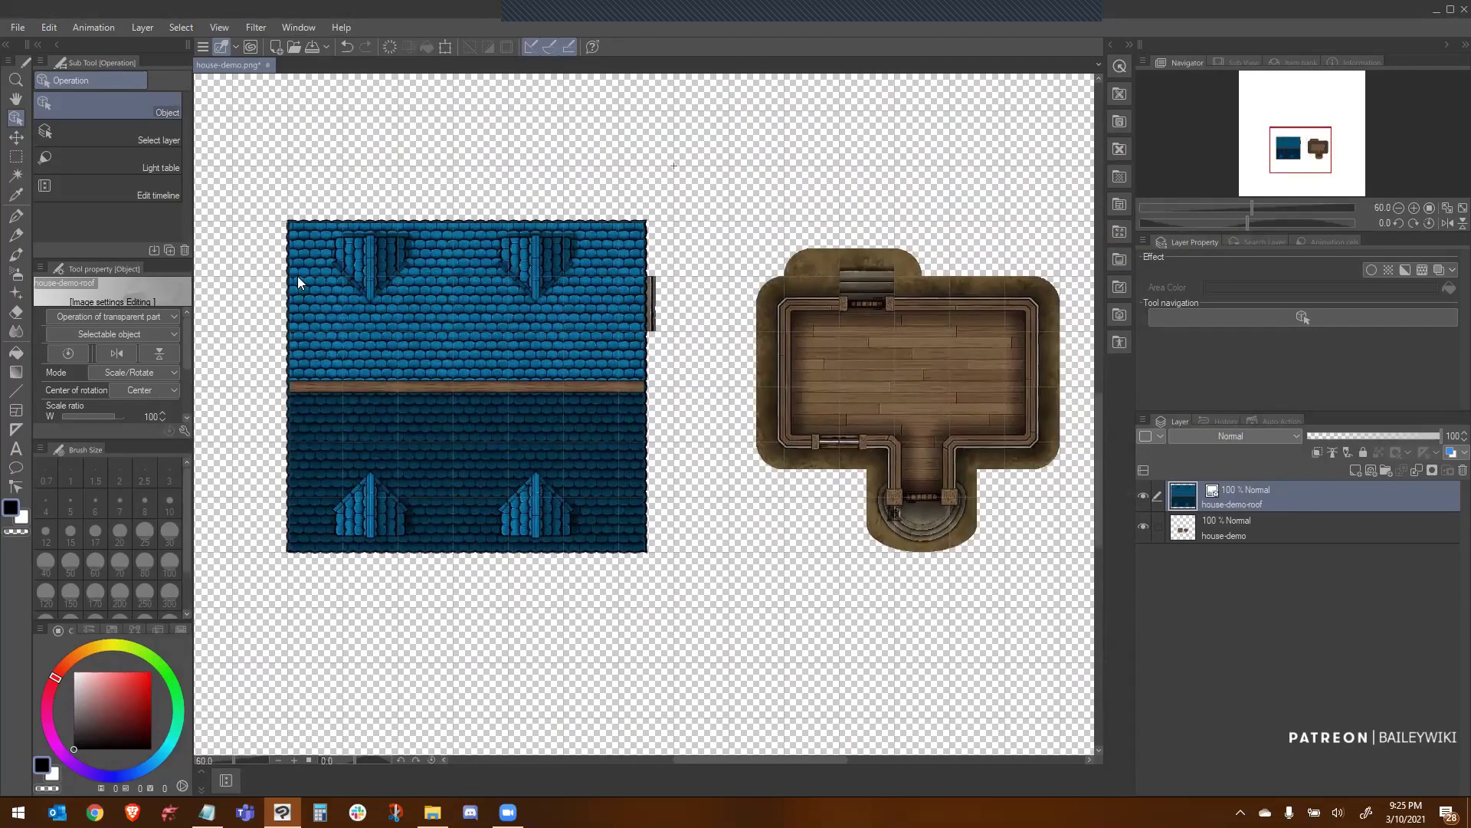
Crop the canvas to the roof area and hide the house-demo floor plan layer
{"action": "left_click", "coordinate": [15, 156]}
{"action": "left_click_drag", "start_coordinate": [232, 166], "coordinate": [689, 599]}
{"action": "left_click", "coordinate": [330, 631]}
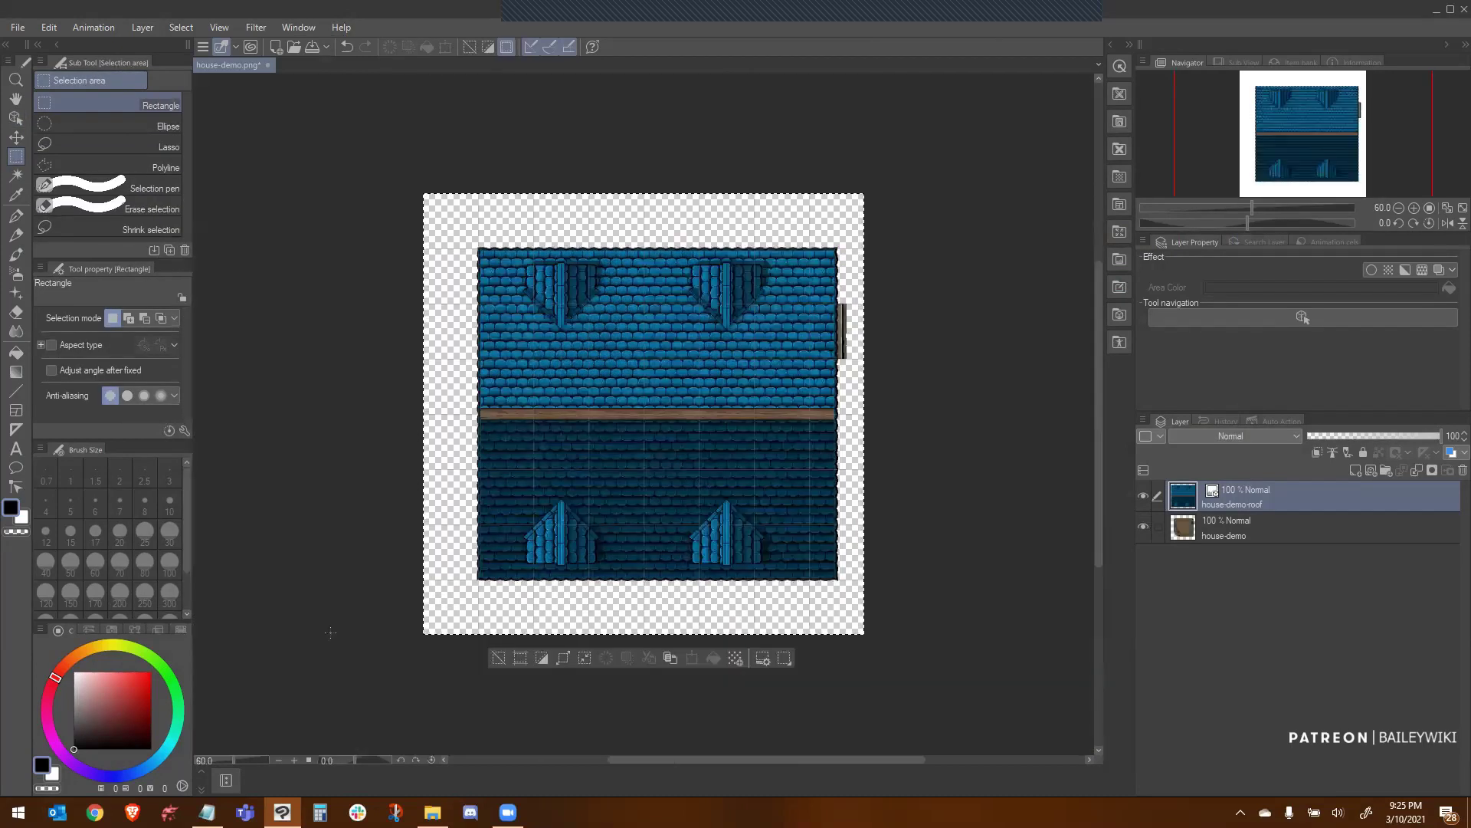
{"action": "left_click", "coordinate": [1143, 496]}
{"action": "left_click", "coordinate": [1144, 495]}
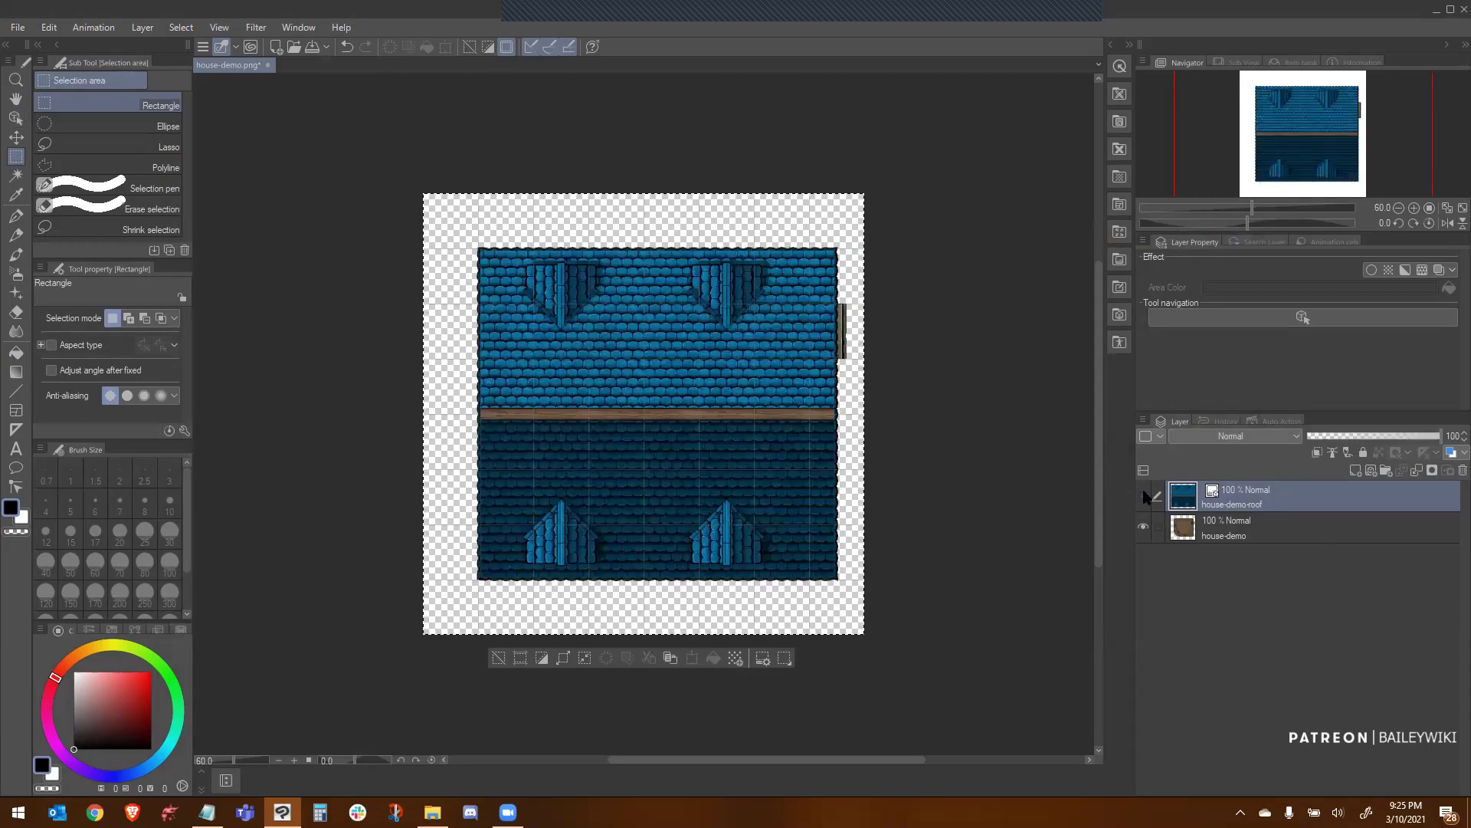
{"action": "left_click", "coordinate": [1143, 496]}
{"action": "left_click", "coordinate": [1143, 496]}
{"action": "left_click", "coordinate": [1143, 526]}
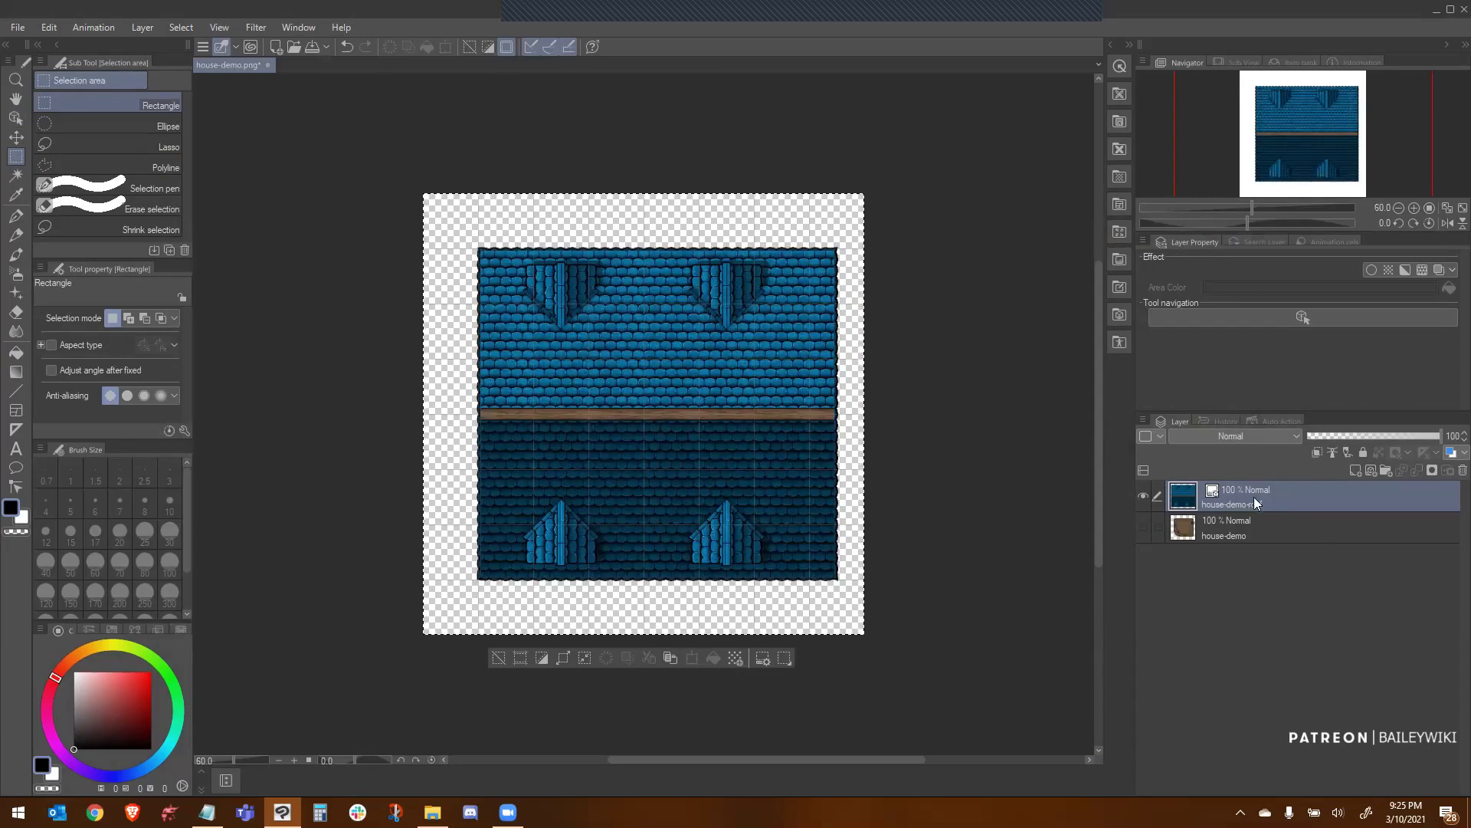
Run the FA Autoactions v3.2 Drop Shadow on the roof and offset the shadow down-right
{"action": "left_click", "coordinate": [1275, 418]}
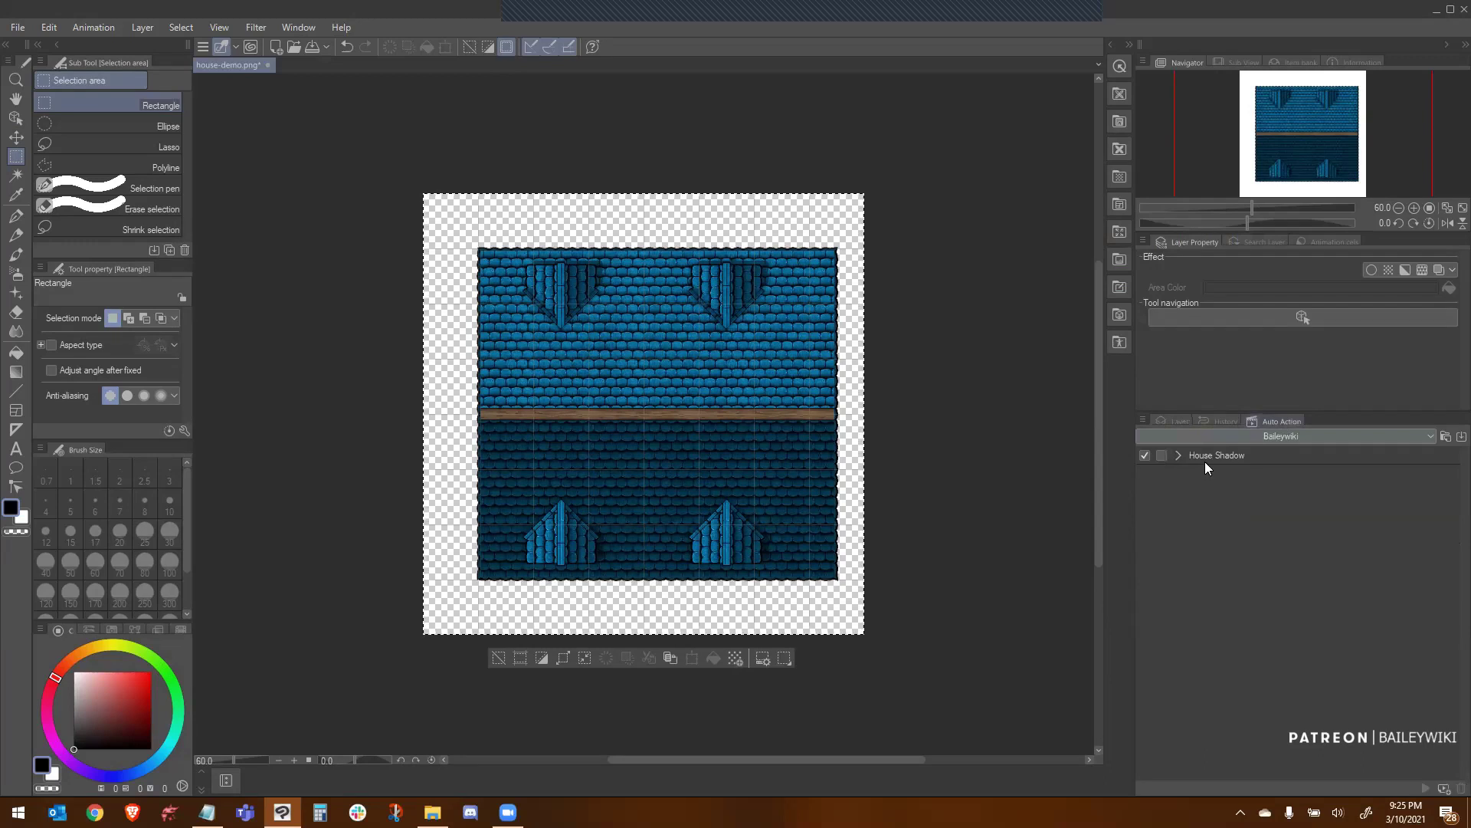
{"action": "left_click", "coordinate": [1274, 437]}
{"action": "left_click", "coordinate": [1171, 467]}
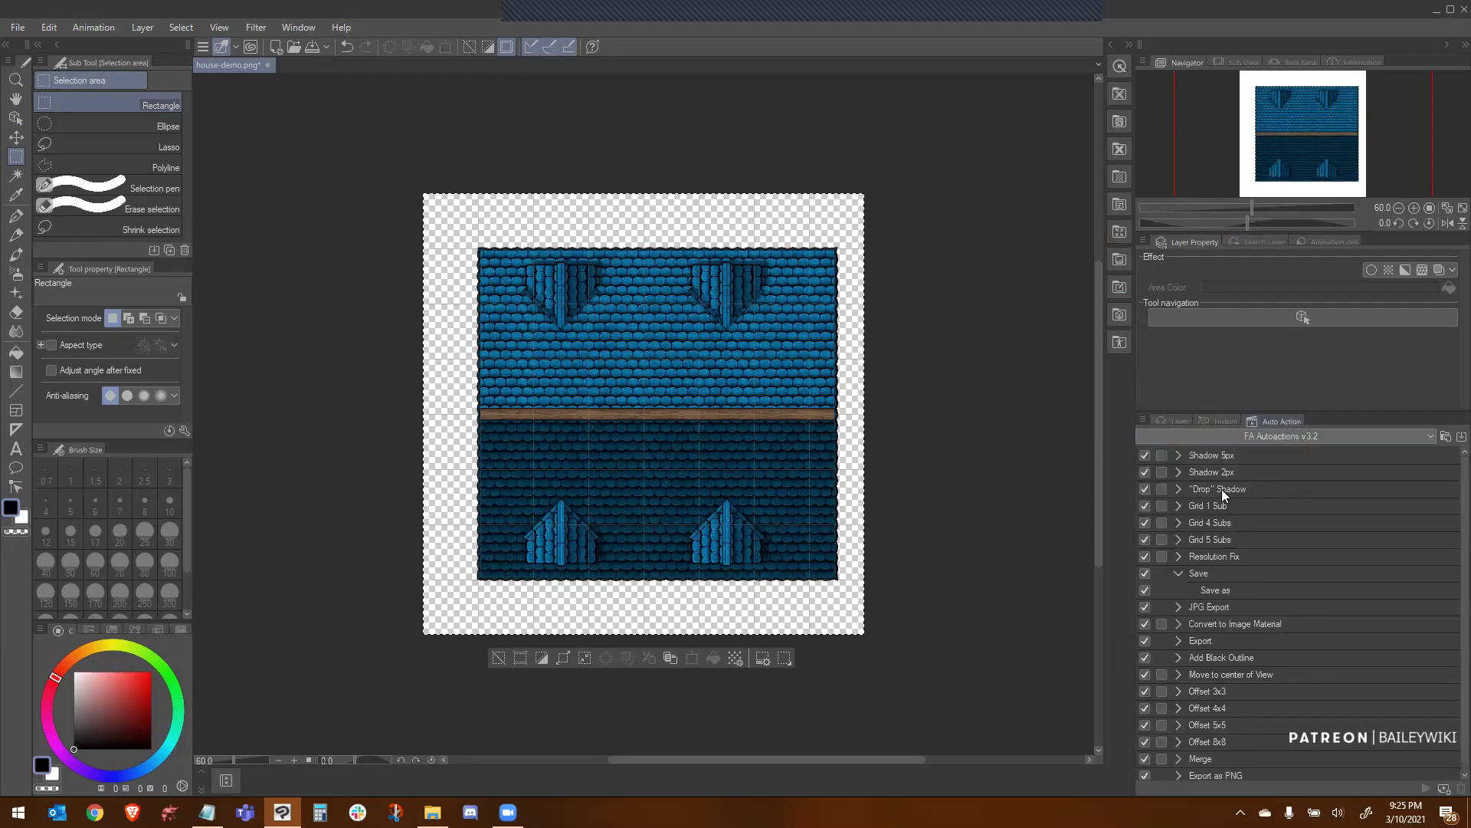
{"action": "left_click", "coordinate": [1427, 787]}
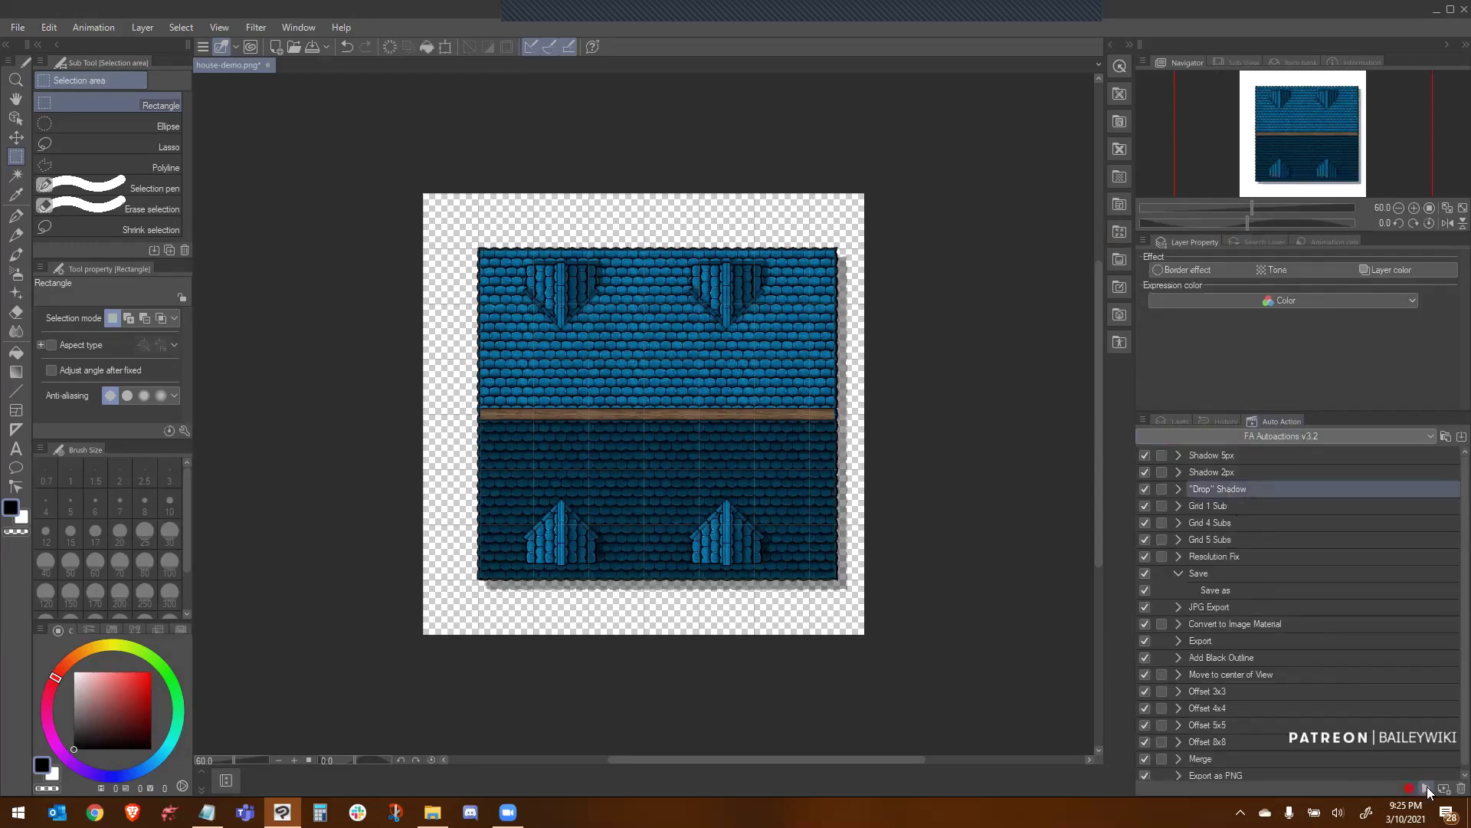
{"action": "left_click", "coordinate": [16, 136]}
{"action": "left_click", "coordinate": [1174, 421]}
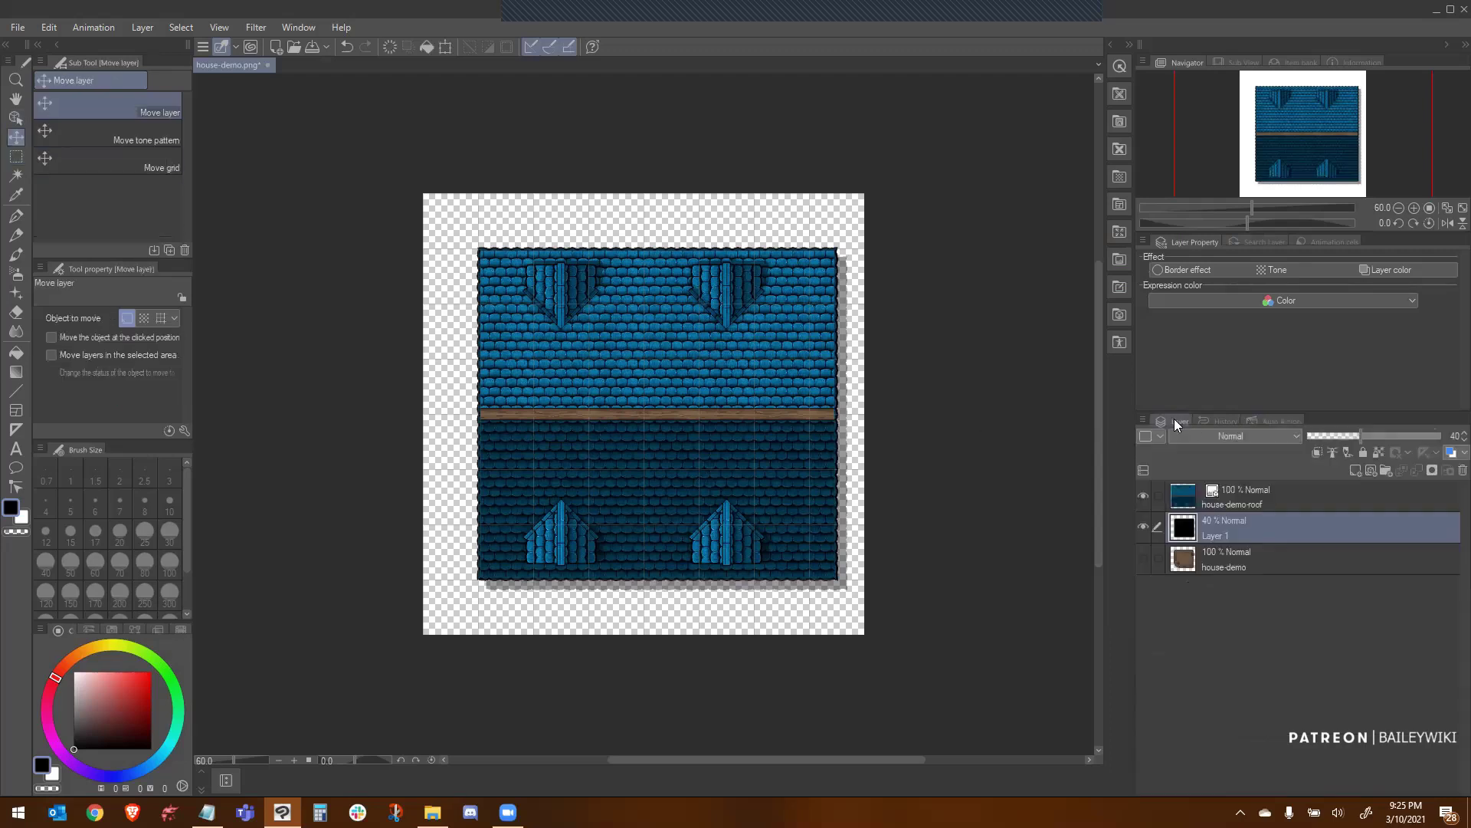
{"action": "left_click", "coordinate": [1143, 527]}
{"action": "left_click_drag", "start_coordinate": [694, 409], "coordinate": [722, 446]}
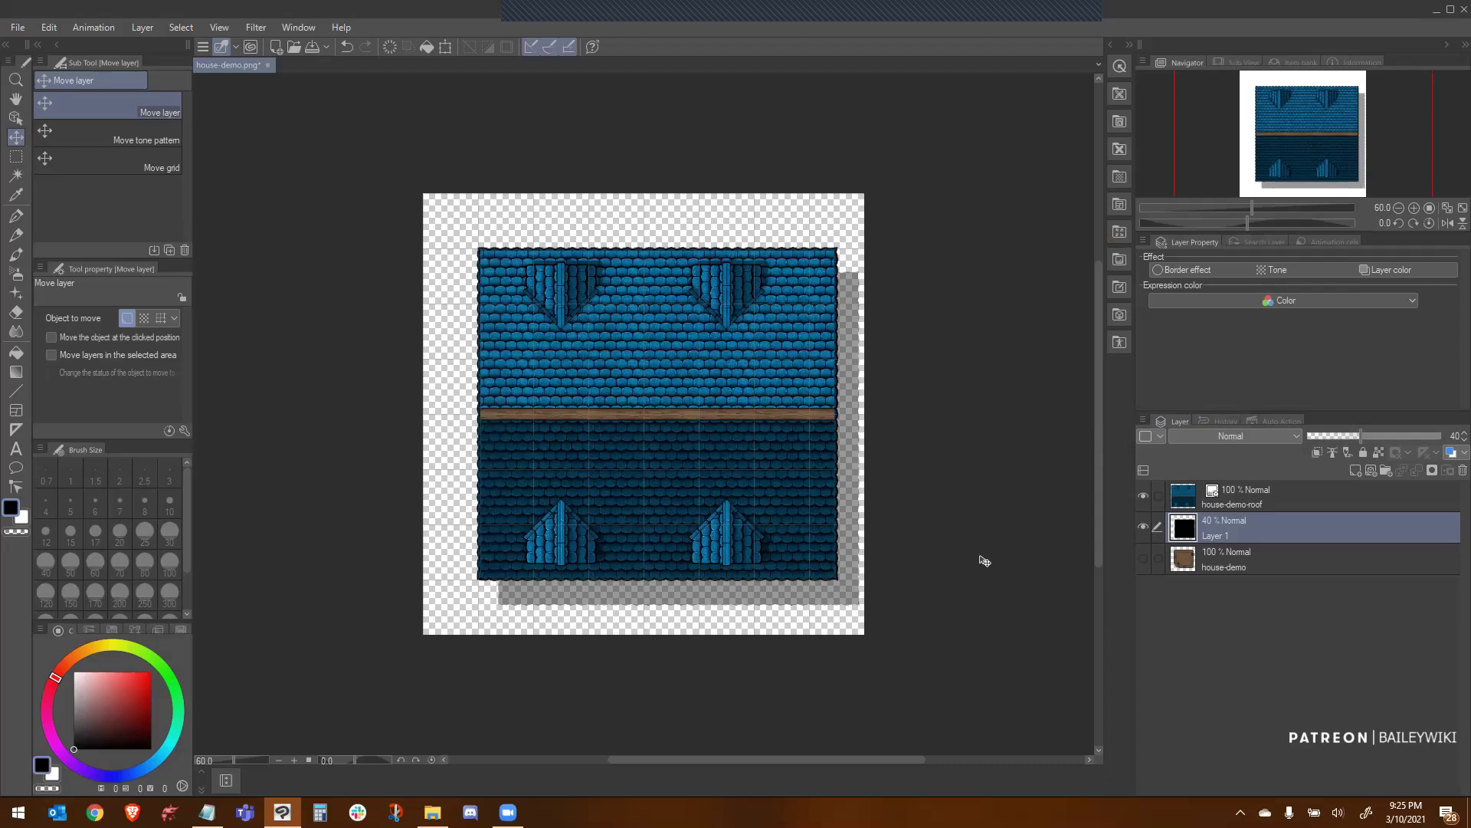
Check the roof and shadow over the floor plan, then select roof and shadow for export
{"action": "left_click", "coordinate": [1143, 496]}
{"action": "left_click", "coordinate": [1143, 526]}
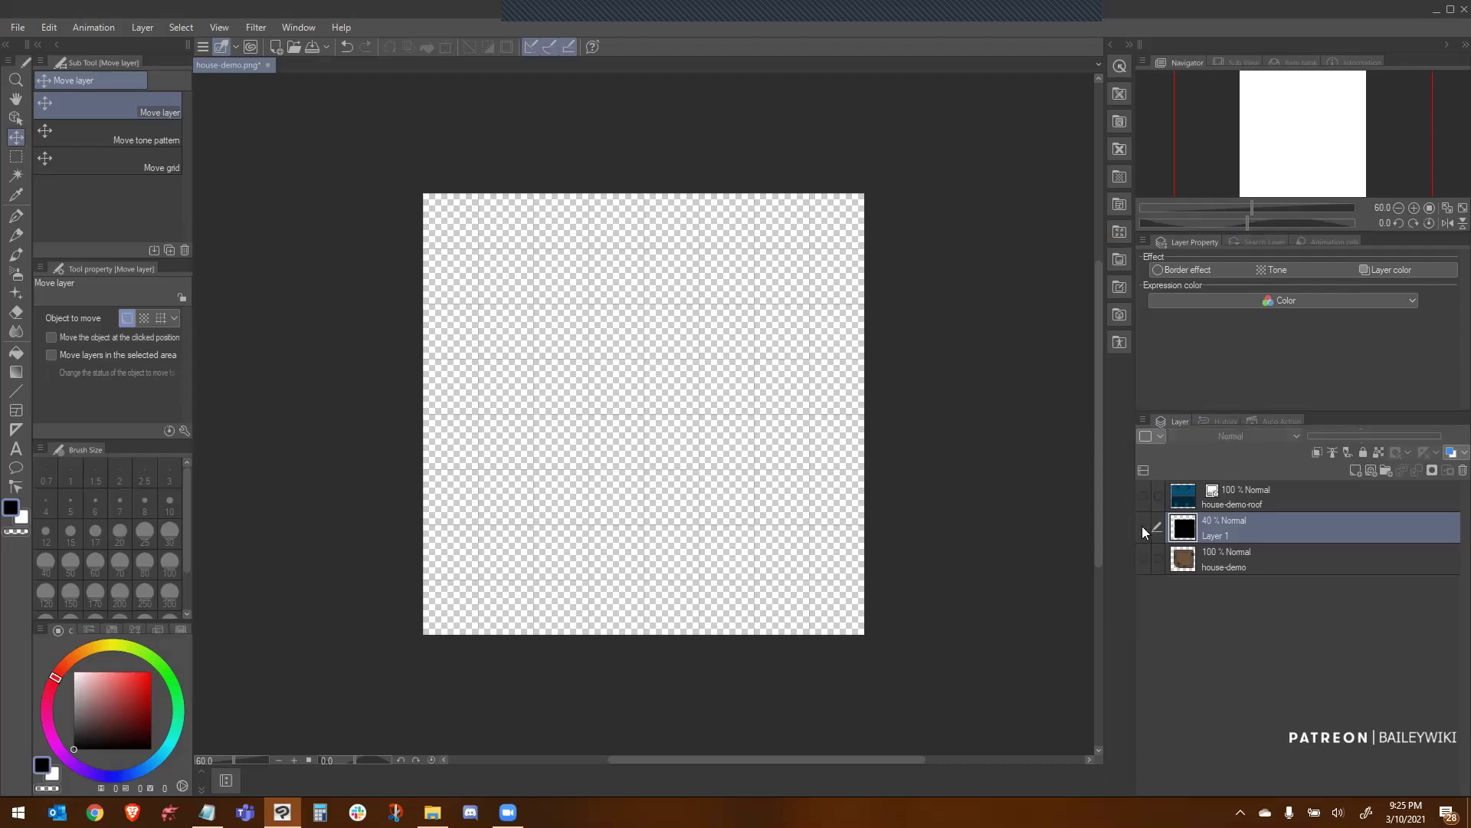
{"action": "left_click", "coordinate": [1144, 561]}
{"action": "left_click", "coordinate": [1144, 526]}
{"action": "left_click", "coordinate": [1143, 496]}
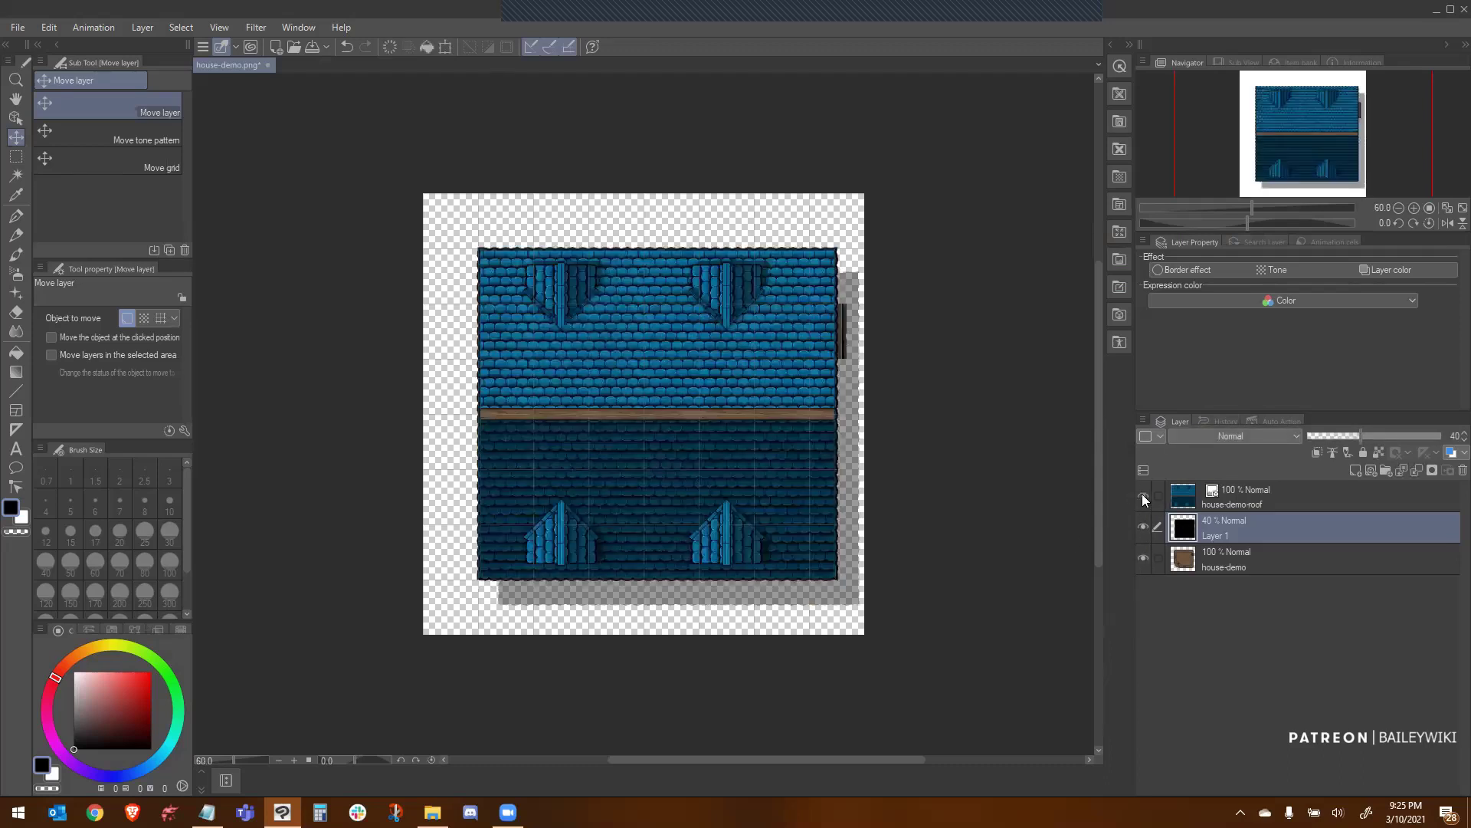
{"action": "left_click", "coordinate": [1142, 559]}
{"action": "left_click", "coordinate": [1228, 497], "text": "ctrl"}
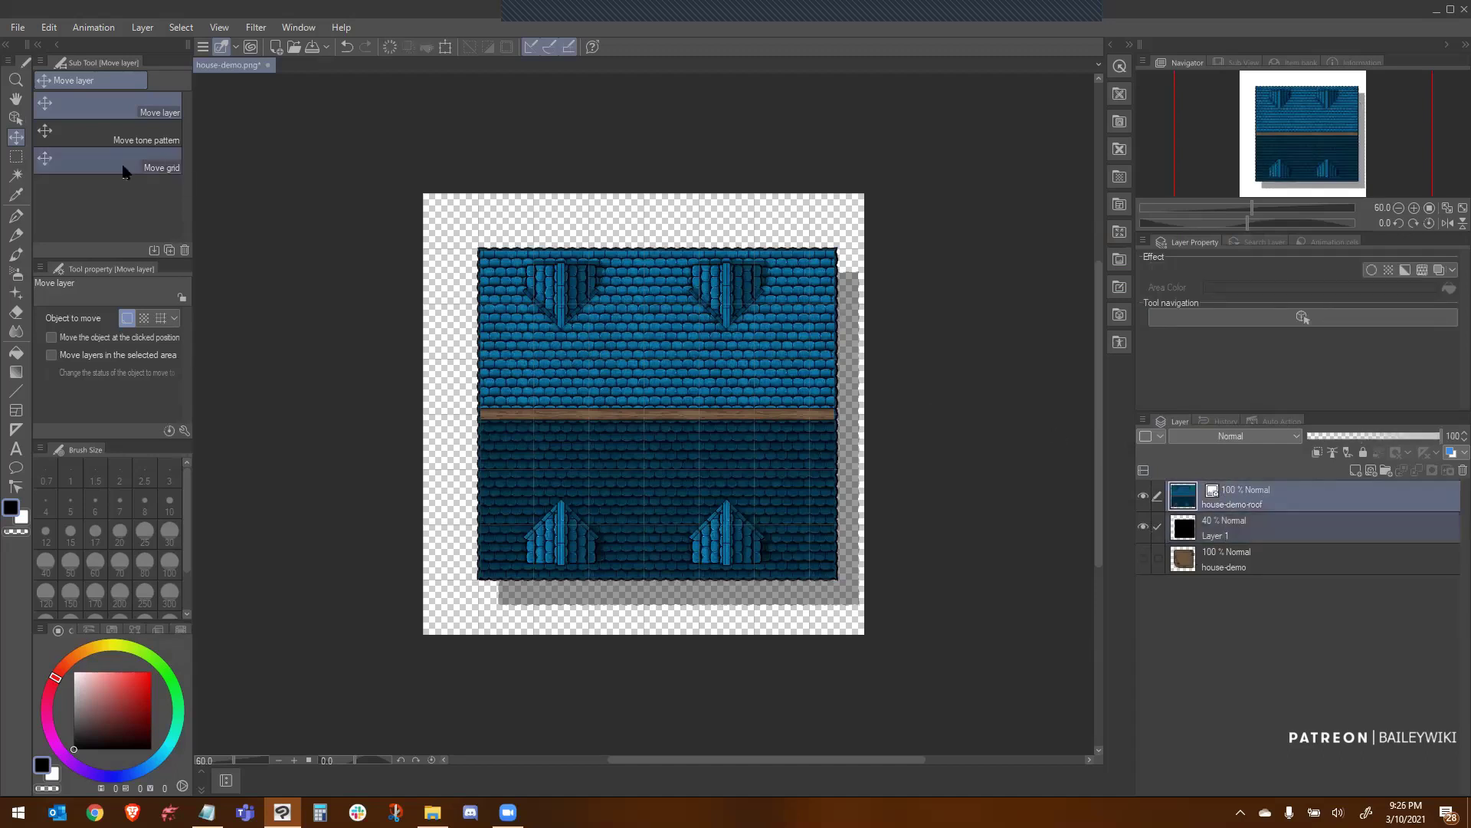
{"action": "left_click", "coordinate": [18, 30]}
Export the roof and shadow as house-demo-roof.png at 100 dpi
{"action": "left_click", "coordinate": [270, 262]}
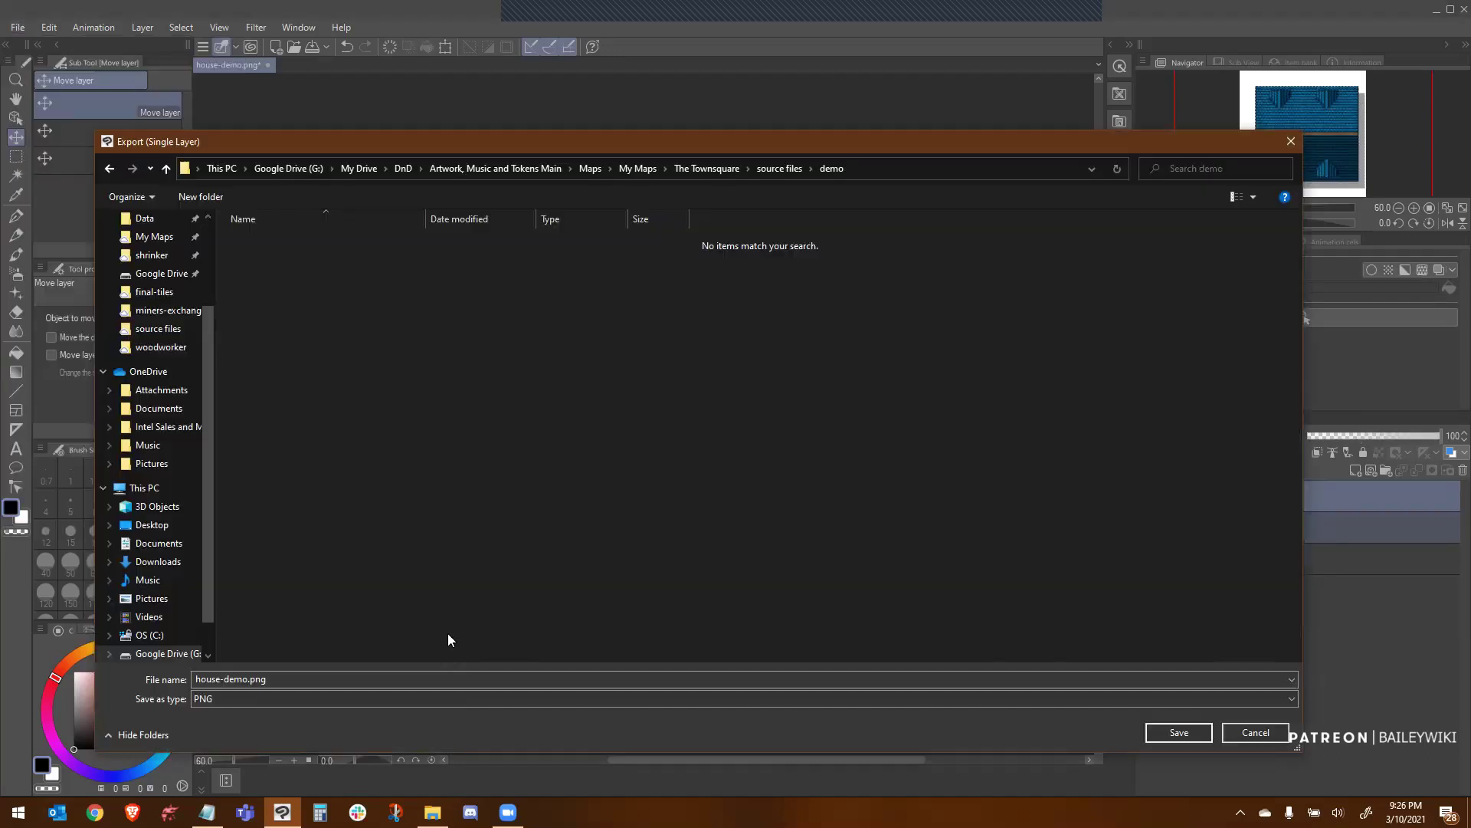
{"action": "type", "text": "hous"}
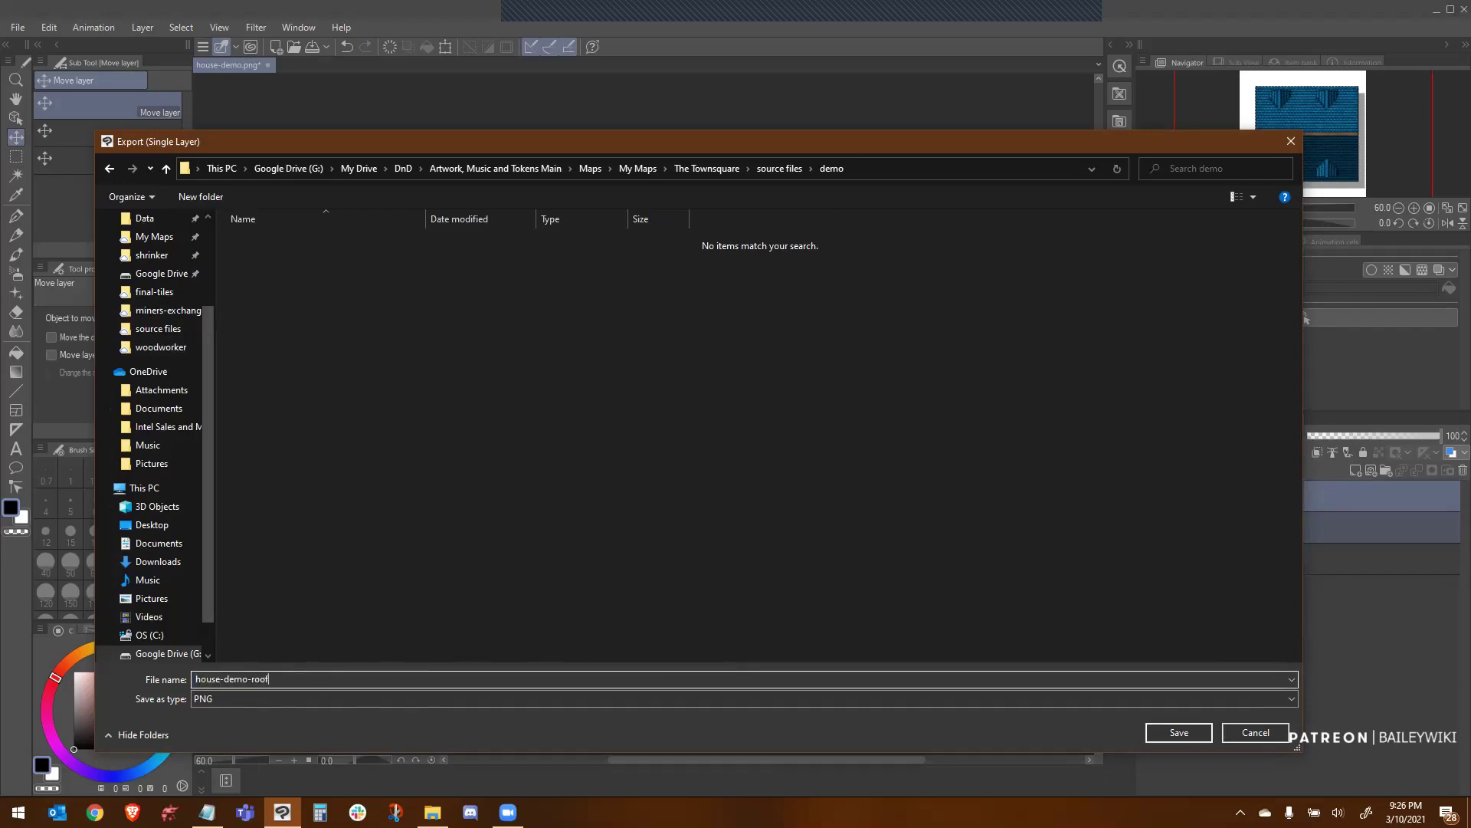
{"action": "left_click", "coordinate": [1172, 734]}
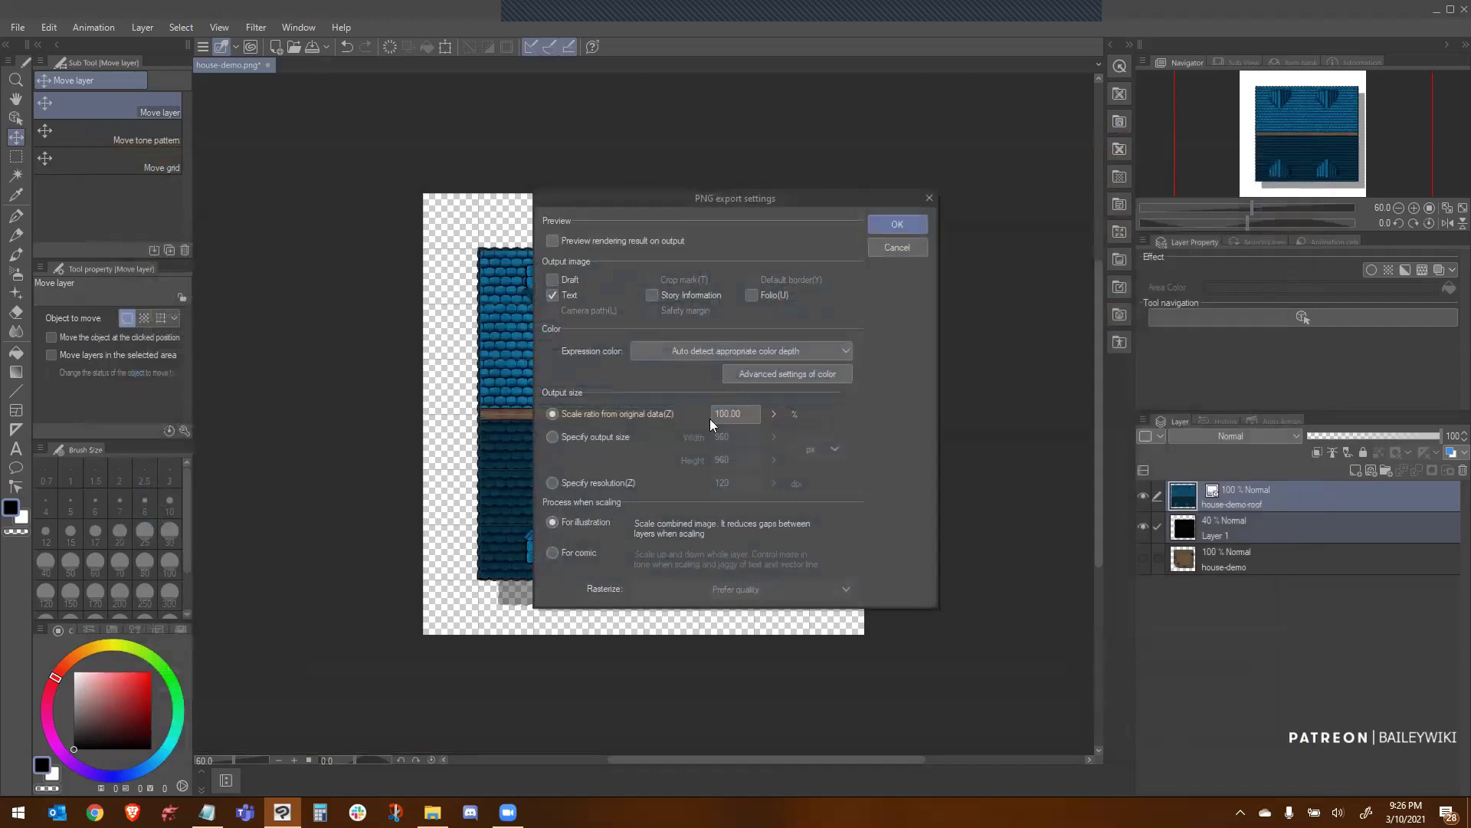
{"action": "left_click", "coordinate": [552, 484]}
{"action": "type", "text": "100"}
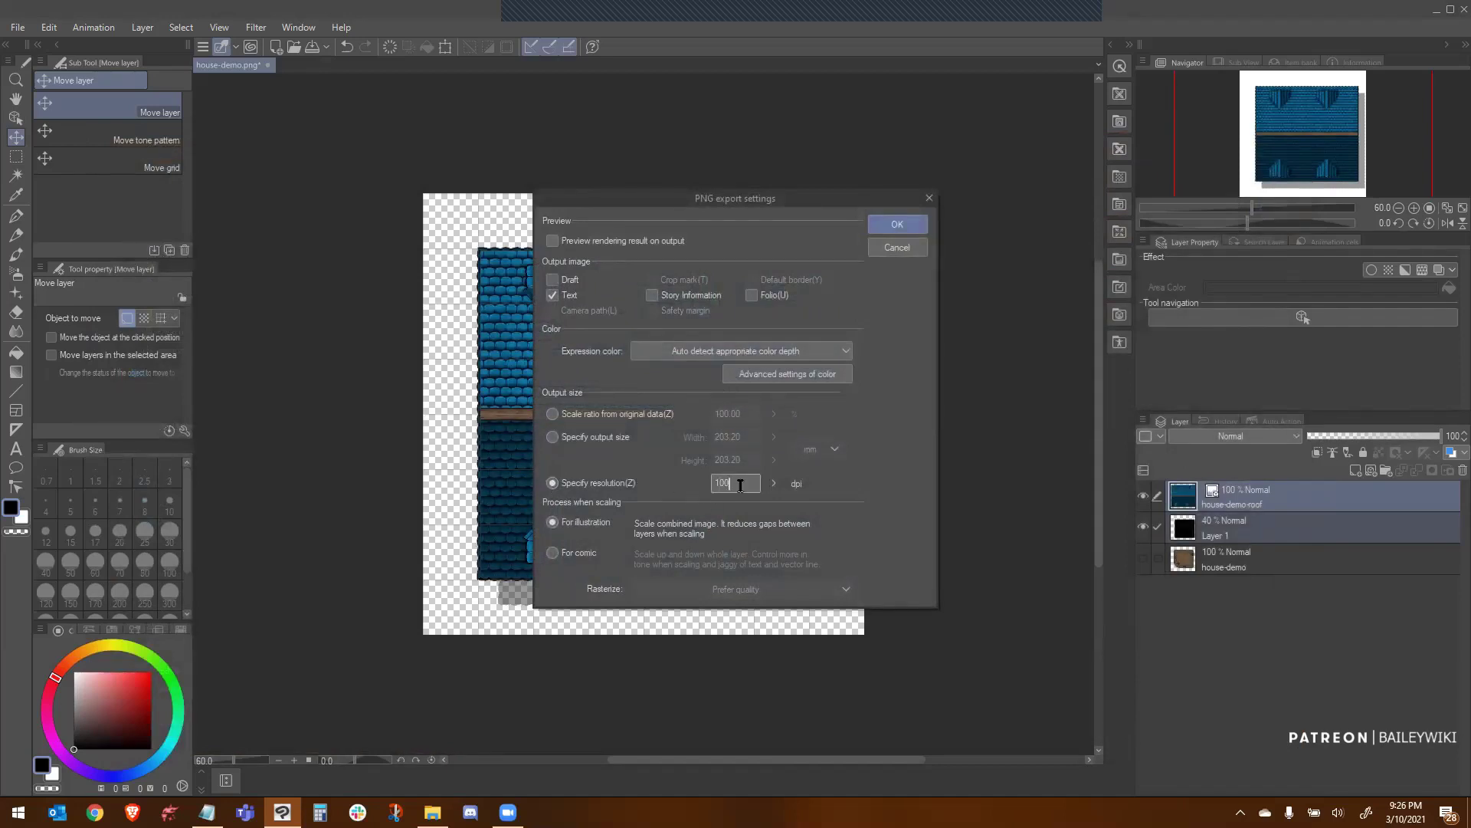
{"action": "left_click", "coordinate": [898, 226]}
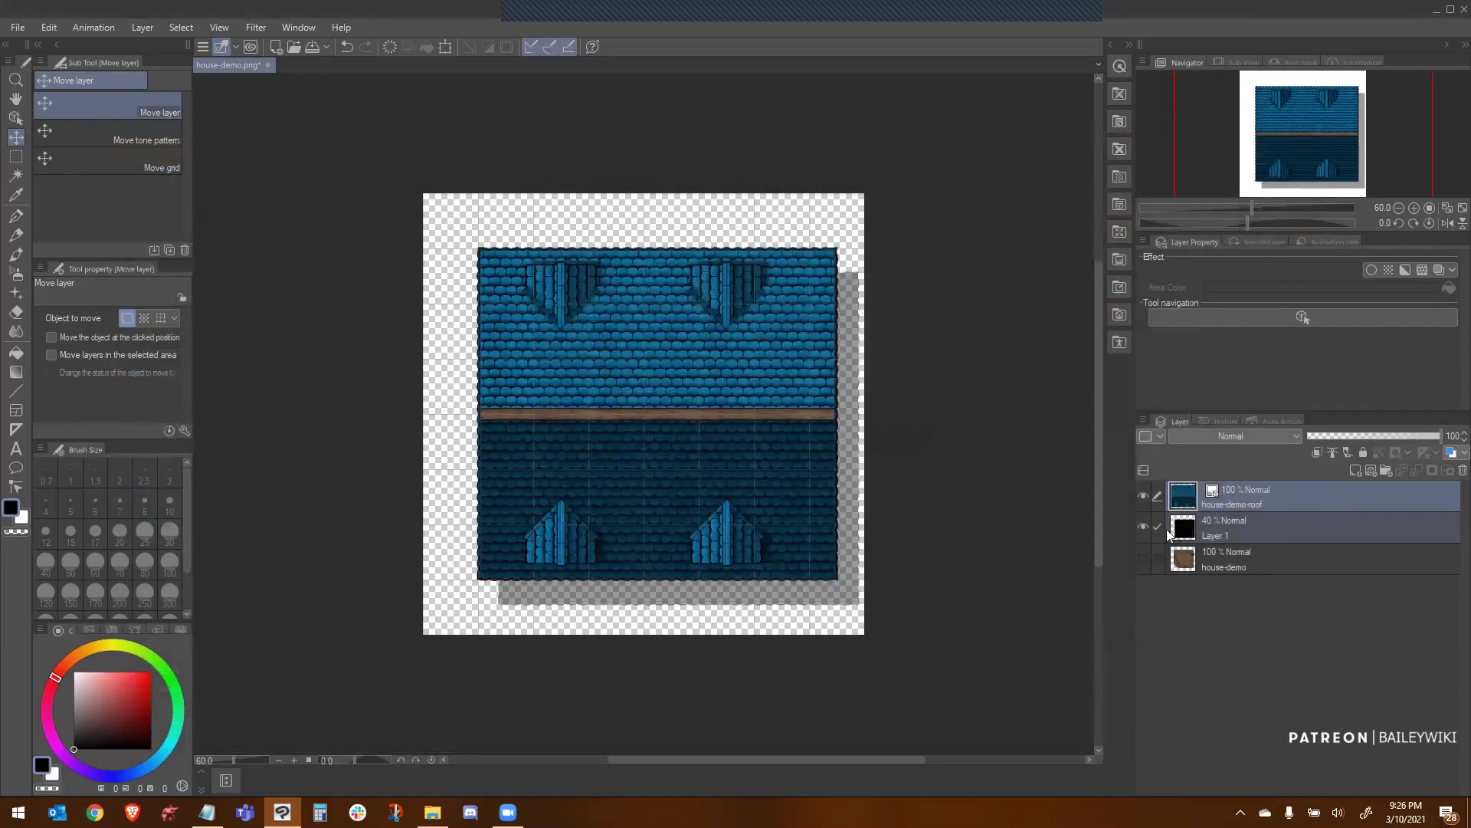
Export only the floor plan layer as house-demo.png into the demo folder
{"action": "left_click", "coordinate": [1143, 496]}
{"action": "left_click", "coordinate": [1144, 527]}
{"action": "left_click", "coordinate": [1143, 565]}
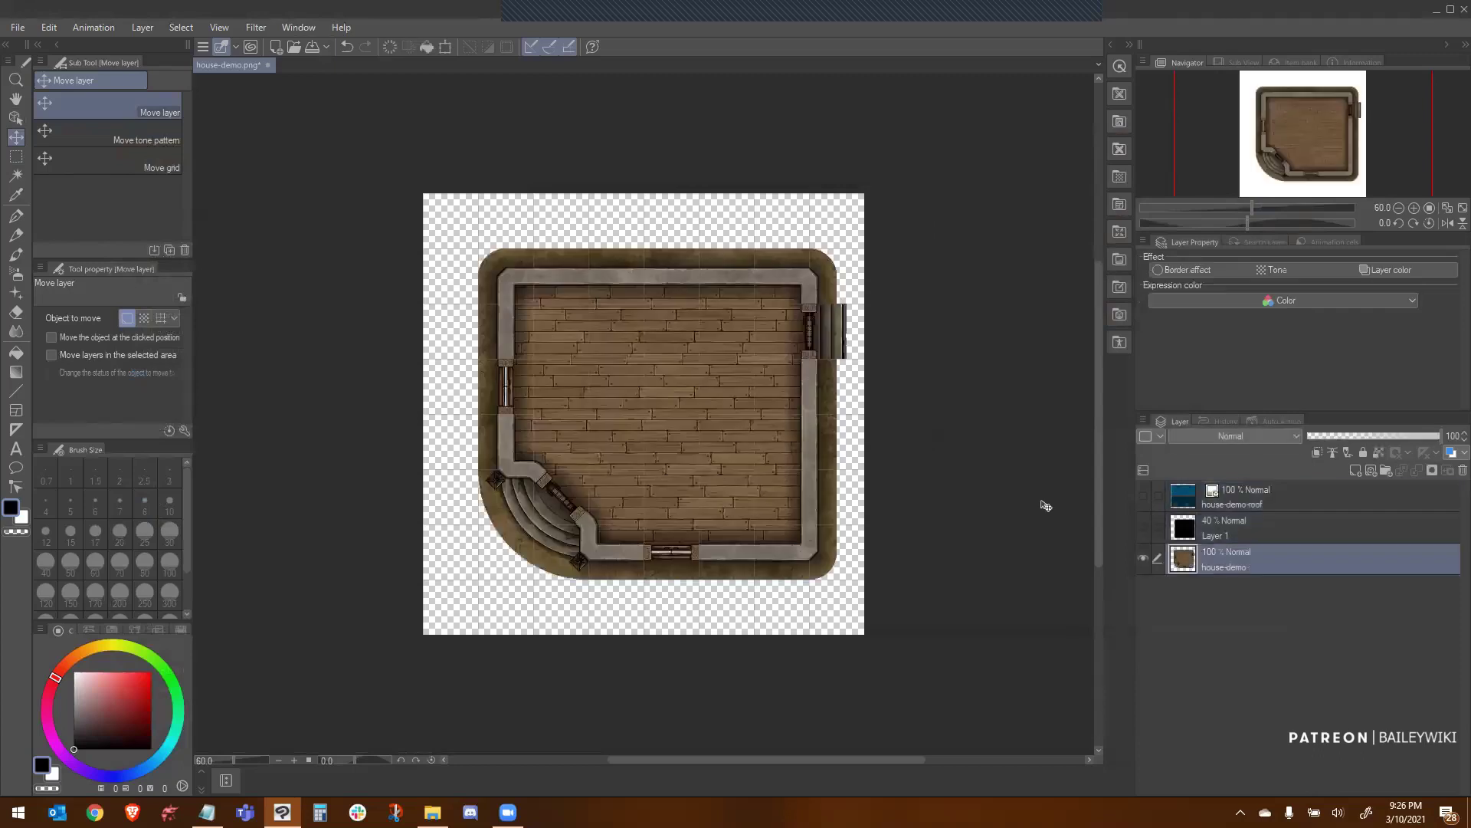
{"action": "left_click", "coordinate": [18, 27]}
{"action": "mouse_move", "coordinate": [186, 227]}
{"action": "left_click", "coordinate": [342, 260]}
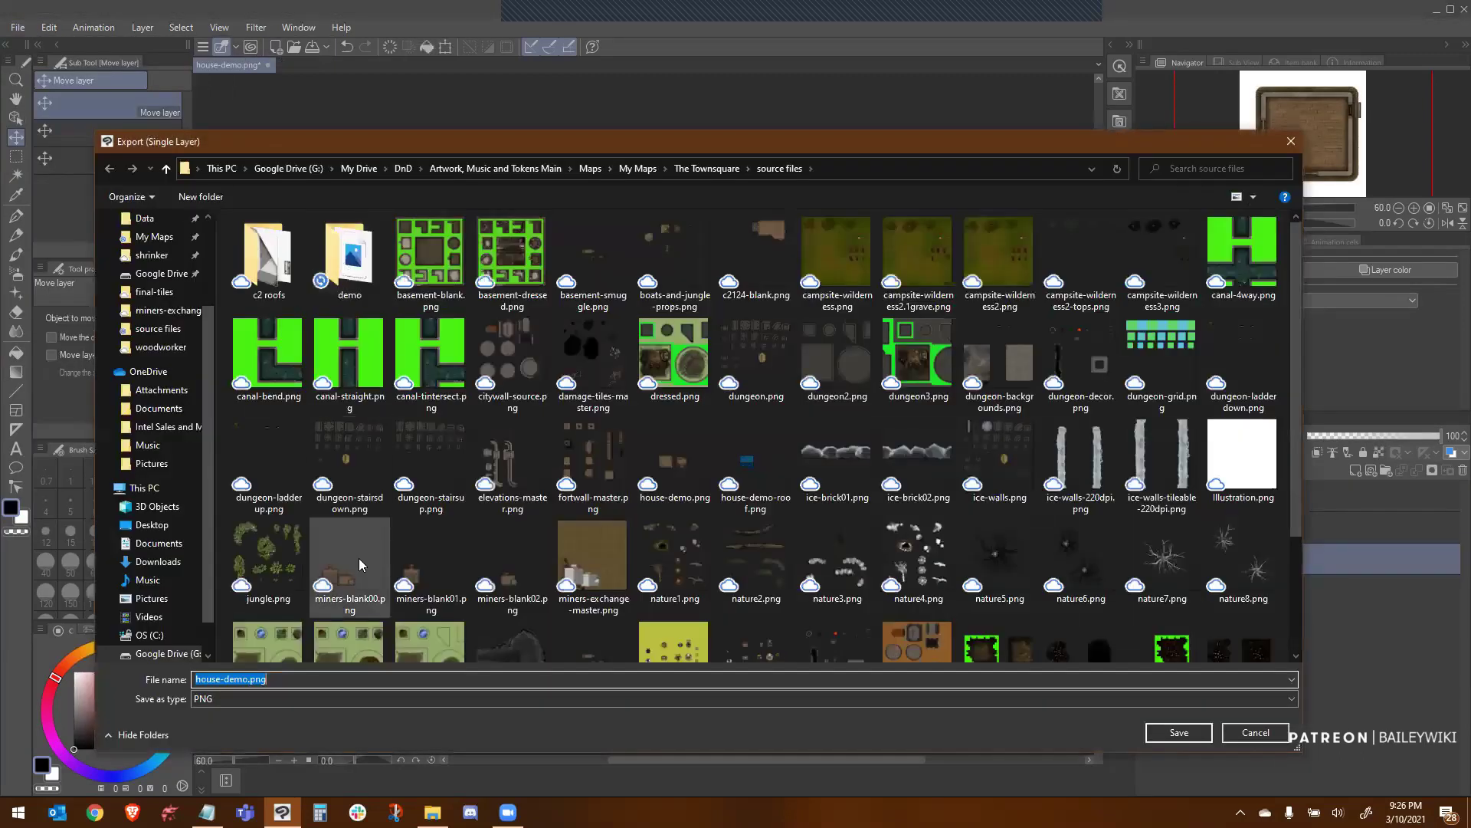
{"action": "double_click", "coordinate": [348, 257]}
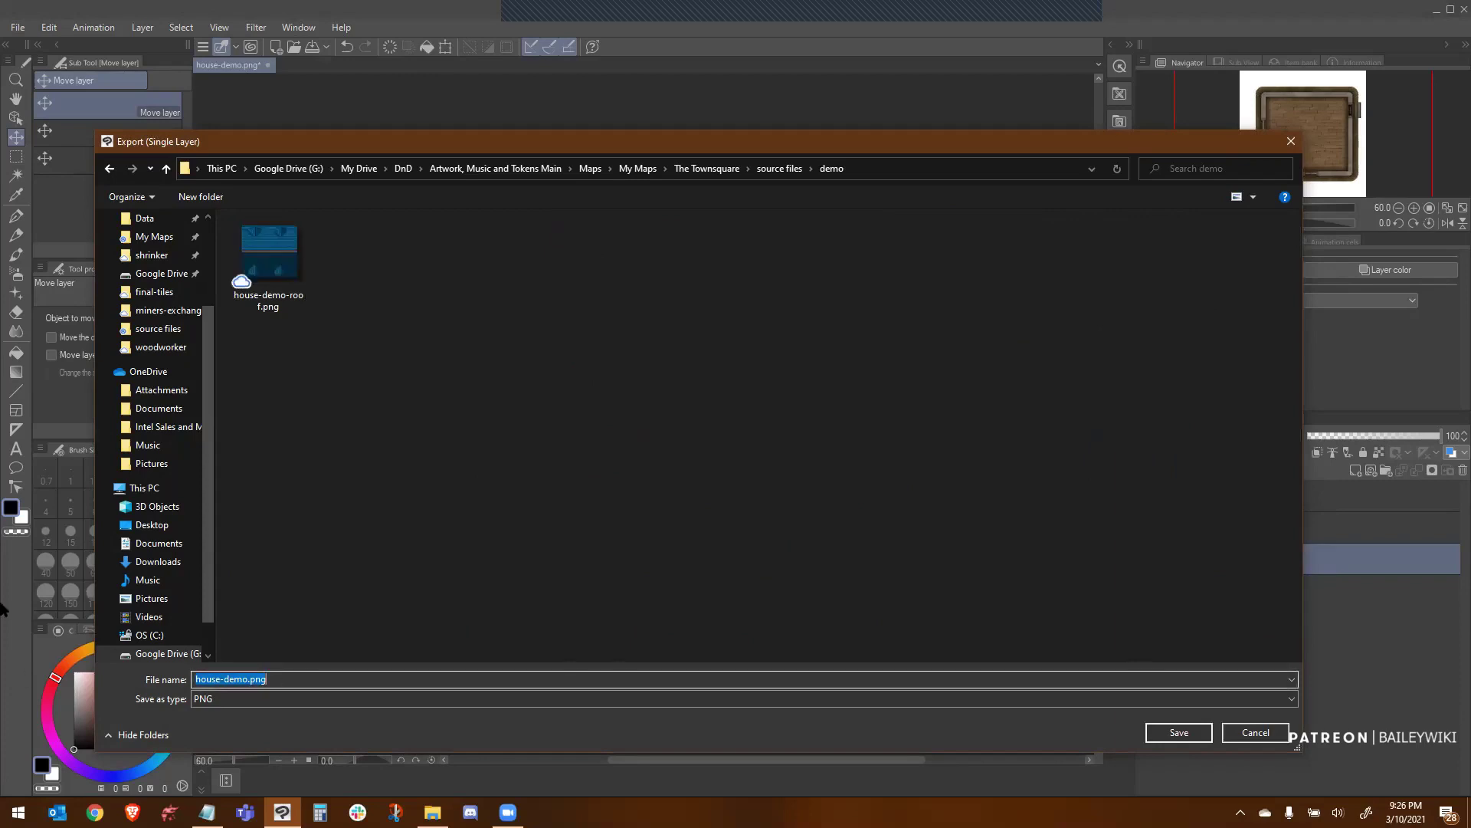
{"action": "left_click", "coordinate": [1174, 730]}
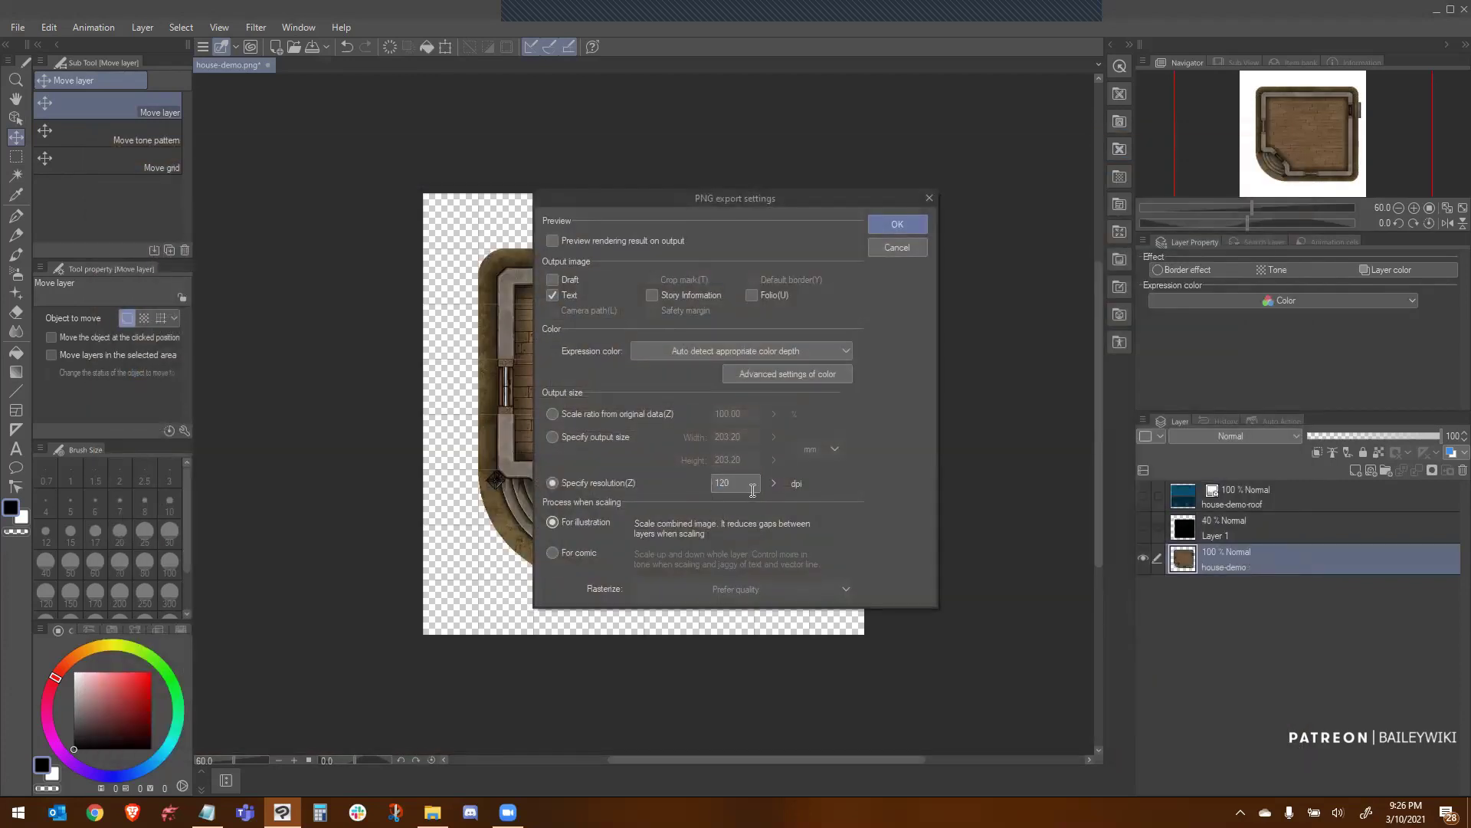
{"action": "left_click", "coordinate": [892, 226]}
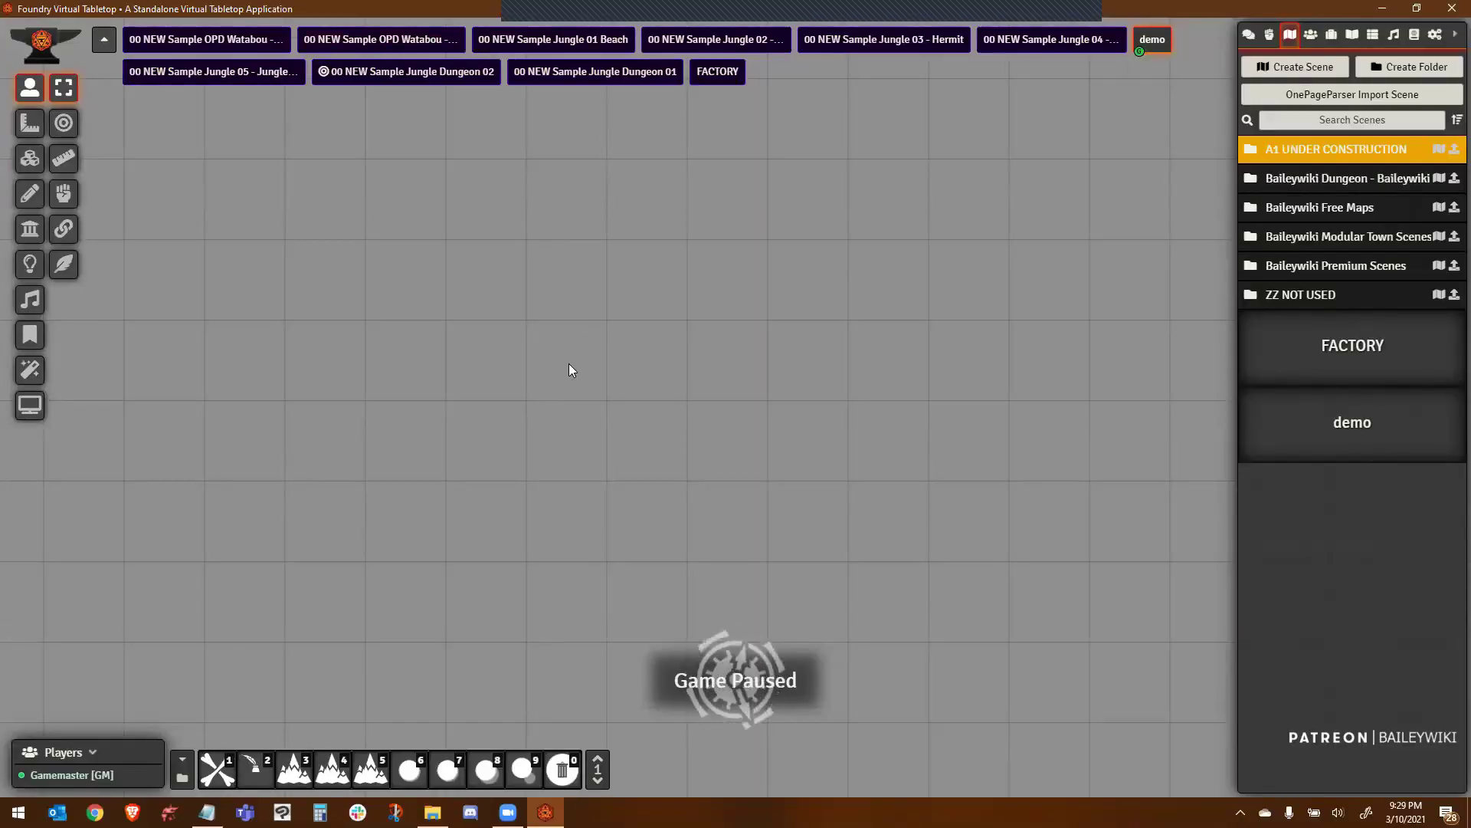
Unpause and drop the roof and wooden room tiles from the Tile Browser, deleting the misplaced room tile
{"action": "key", "text": "space"}
{"action": "left_click", "coordinate": [31, 160]}
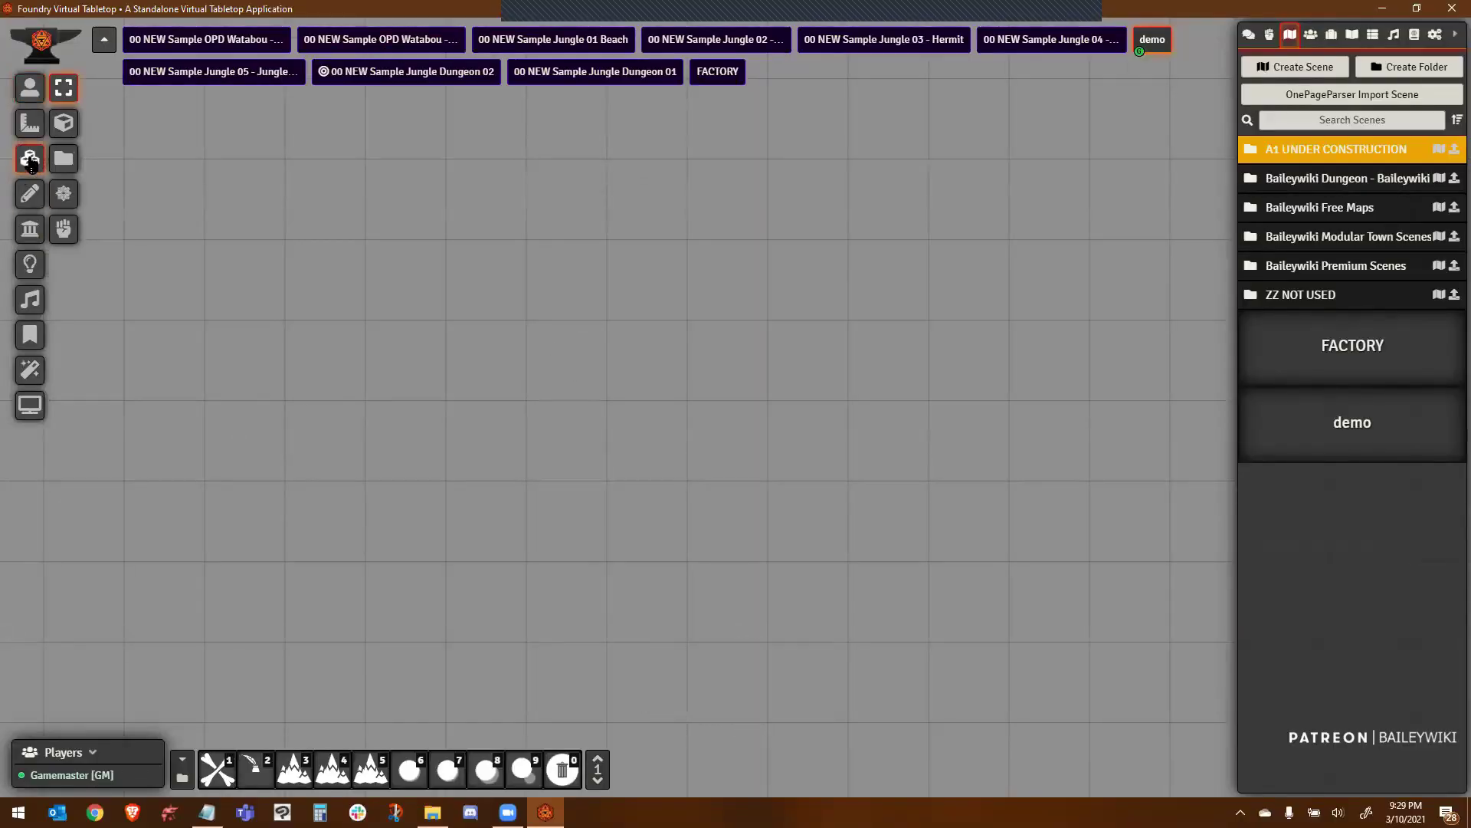
{"action": "left_click", "coordinate": [64, 158]}
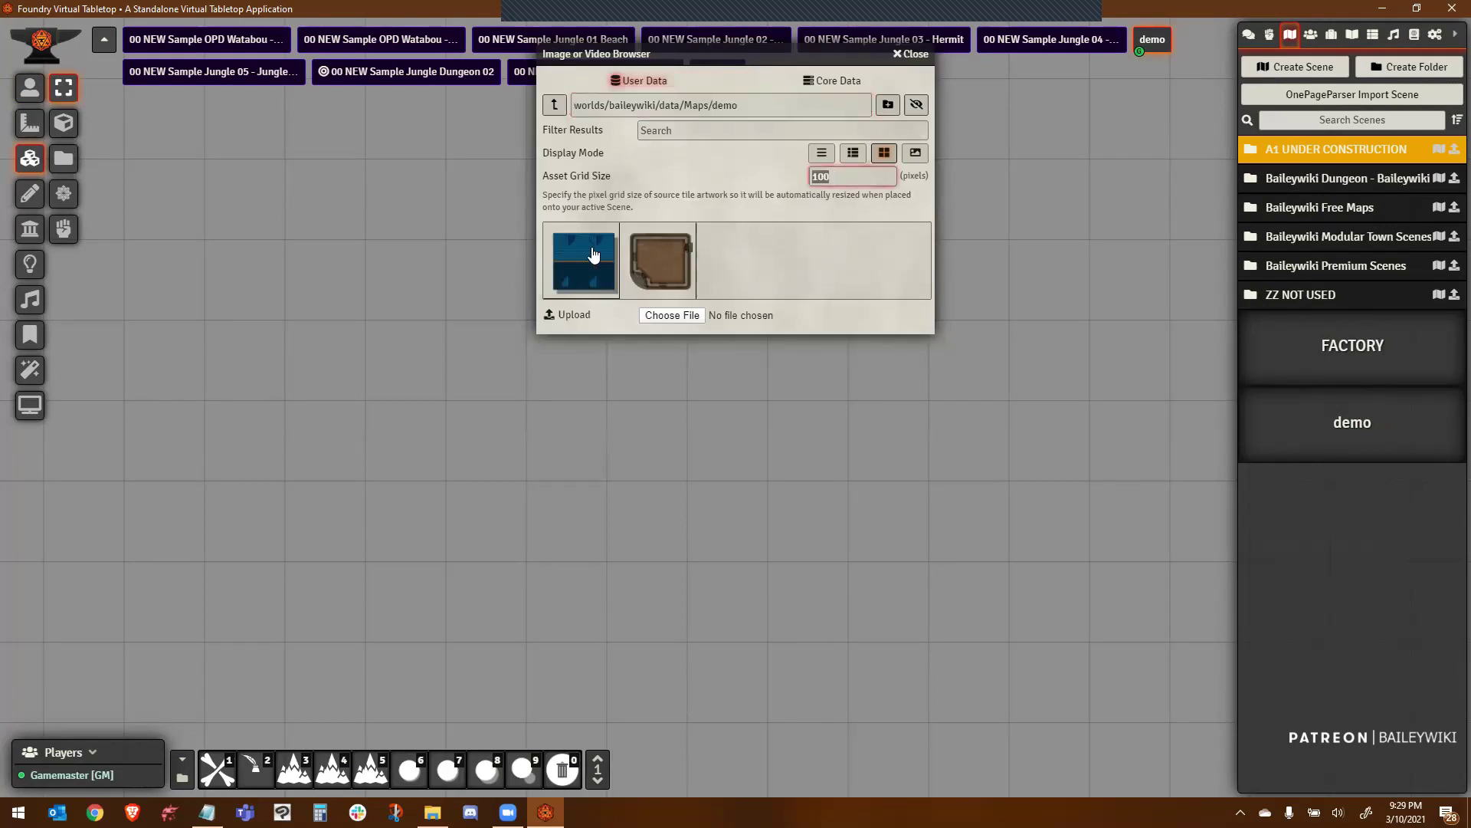
{"action": "left_click_drag", "start_coordinate": [593, 254], "coordinate": [363, 492]}
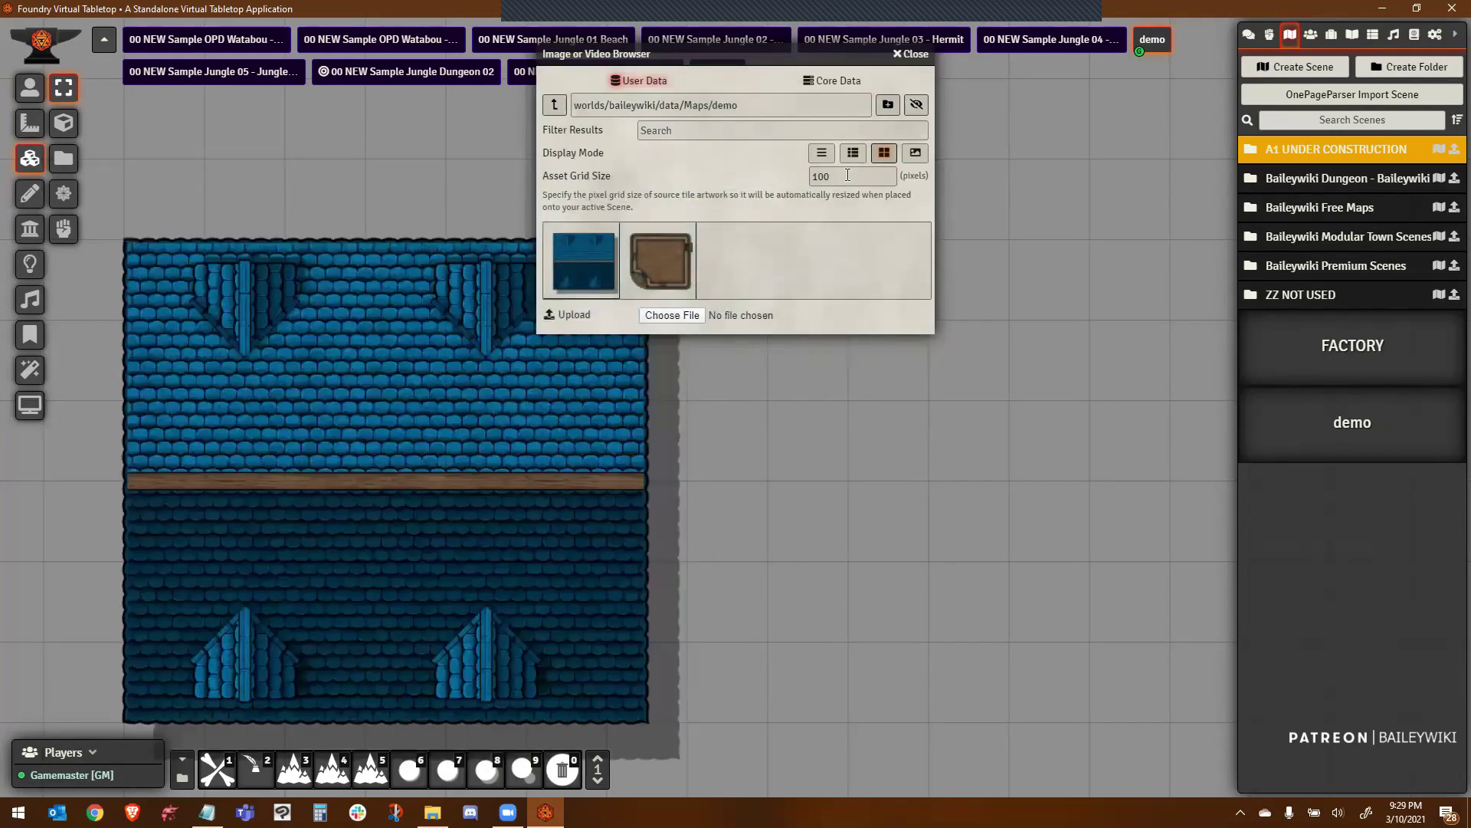
{"action": "left_click_drag", "start_coordinate": [660, 260], "coordinate": [863, 464]}
{"action": "scroll", "coordinate": [398, 456], "scroll_direction": "down", "scroll_amount": 2}
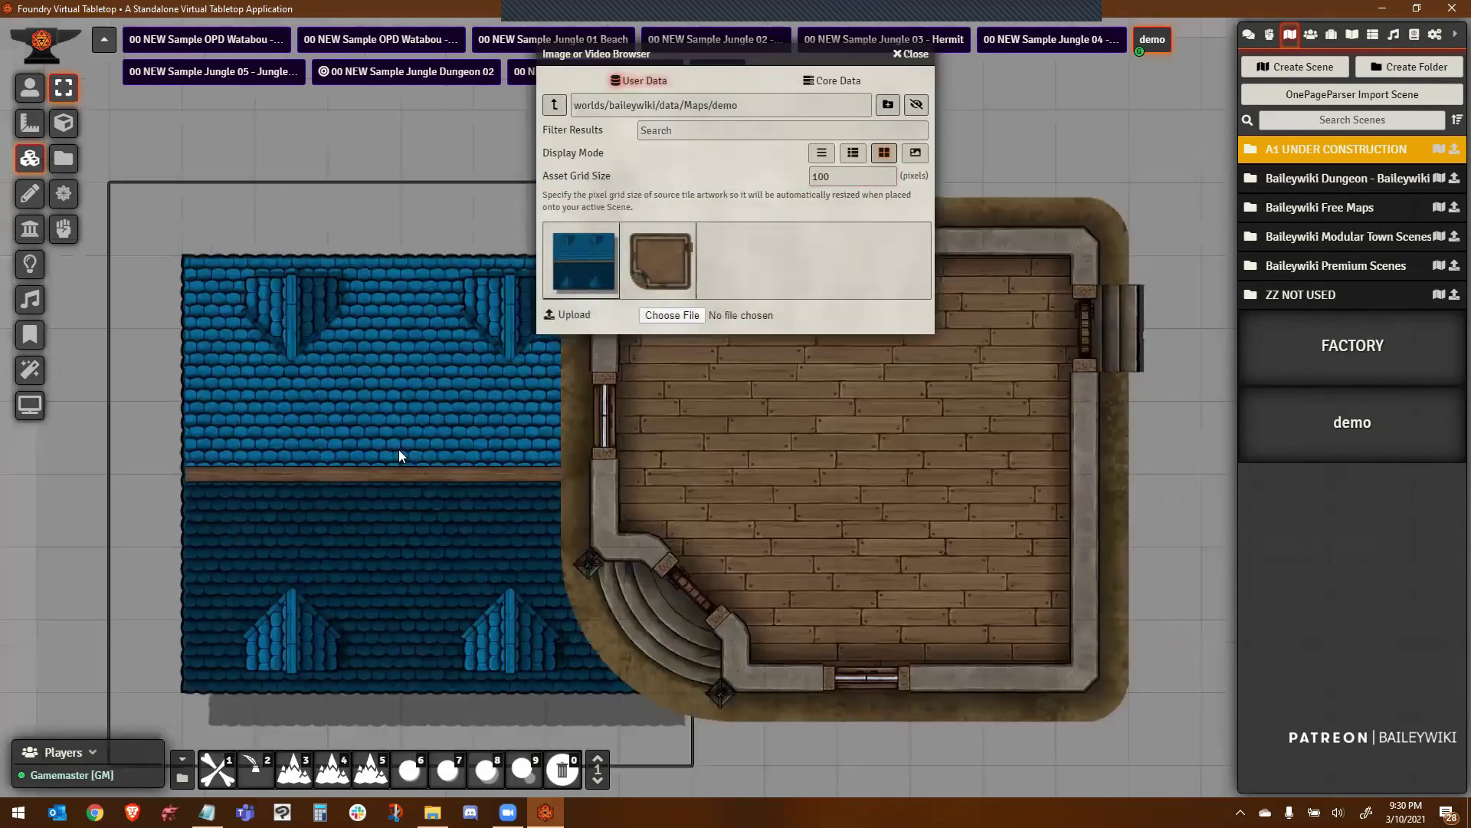
{"action": "left_click_drag", "start_coordinate": [556, 460], "coordinate": [703, 475]}
{"action": "key", "text": "Delete"}
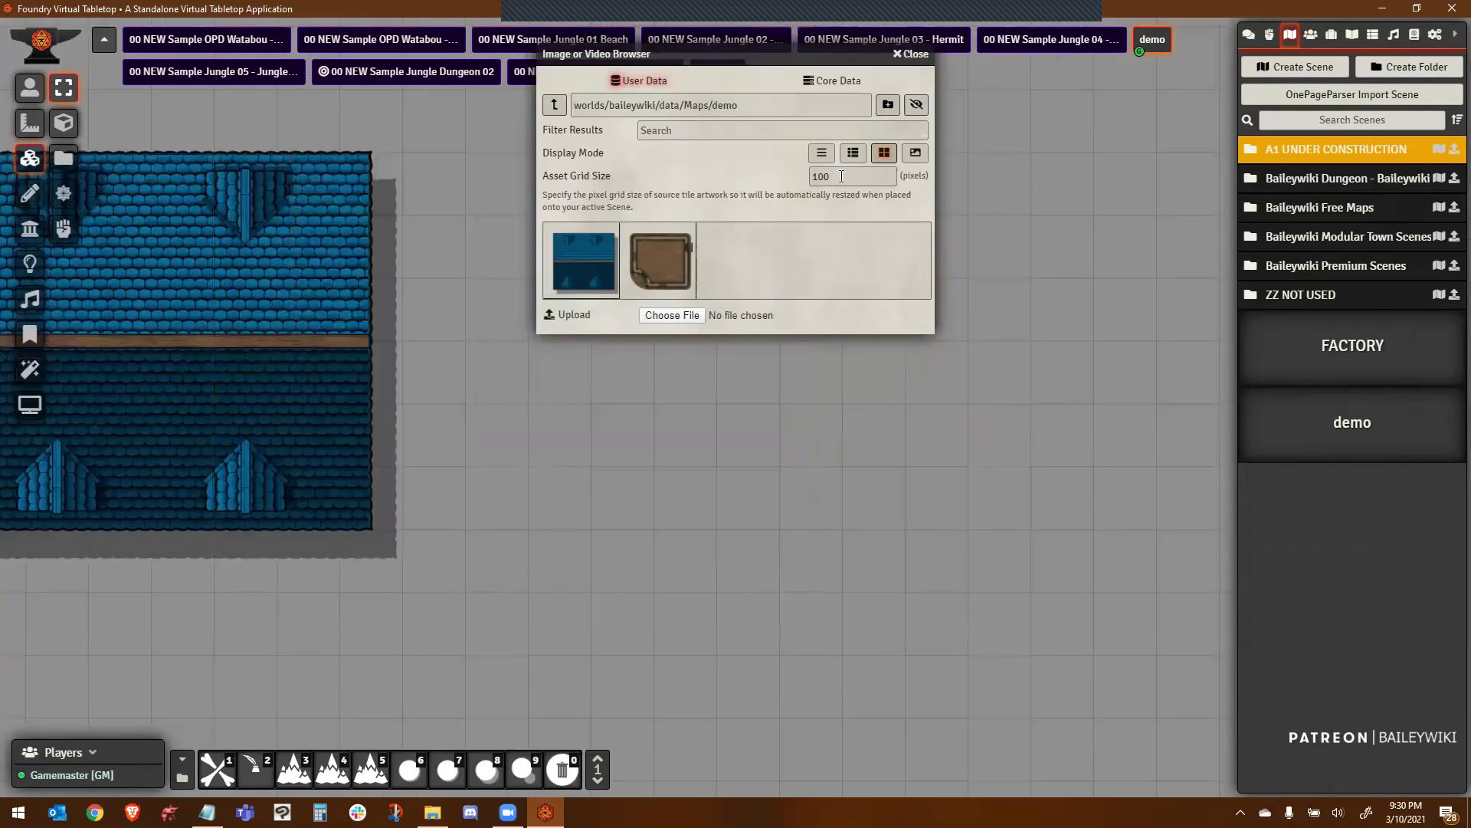
Set the Asset Grid Size to 120 and place the wooden room tile again
{"action": "left_click", "coordinate": [841, 176]}
{"action": "type", "text": "120"}
{"action": "left_click_drag", "start_coordinate": [672, 268], "coordinate": [553, 414]}
{"action": "double_click", "coordinate": [841, 177]}
{"action": "type", "text": "120"}
{"action": "scroll", "coordinate": [797, 397], "scroll_direction": "down", "scroll_amount": 2}
{"action": "left_click", "coordinate": [668, 411]}
{"action": "scroll", "coordinate": [665, 456], "scroll_direction": "up", "scroll_amount": 3}
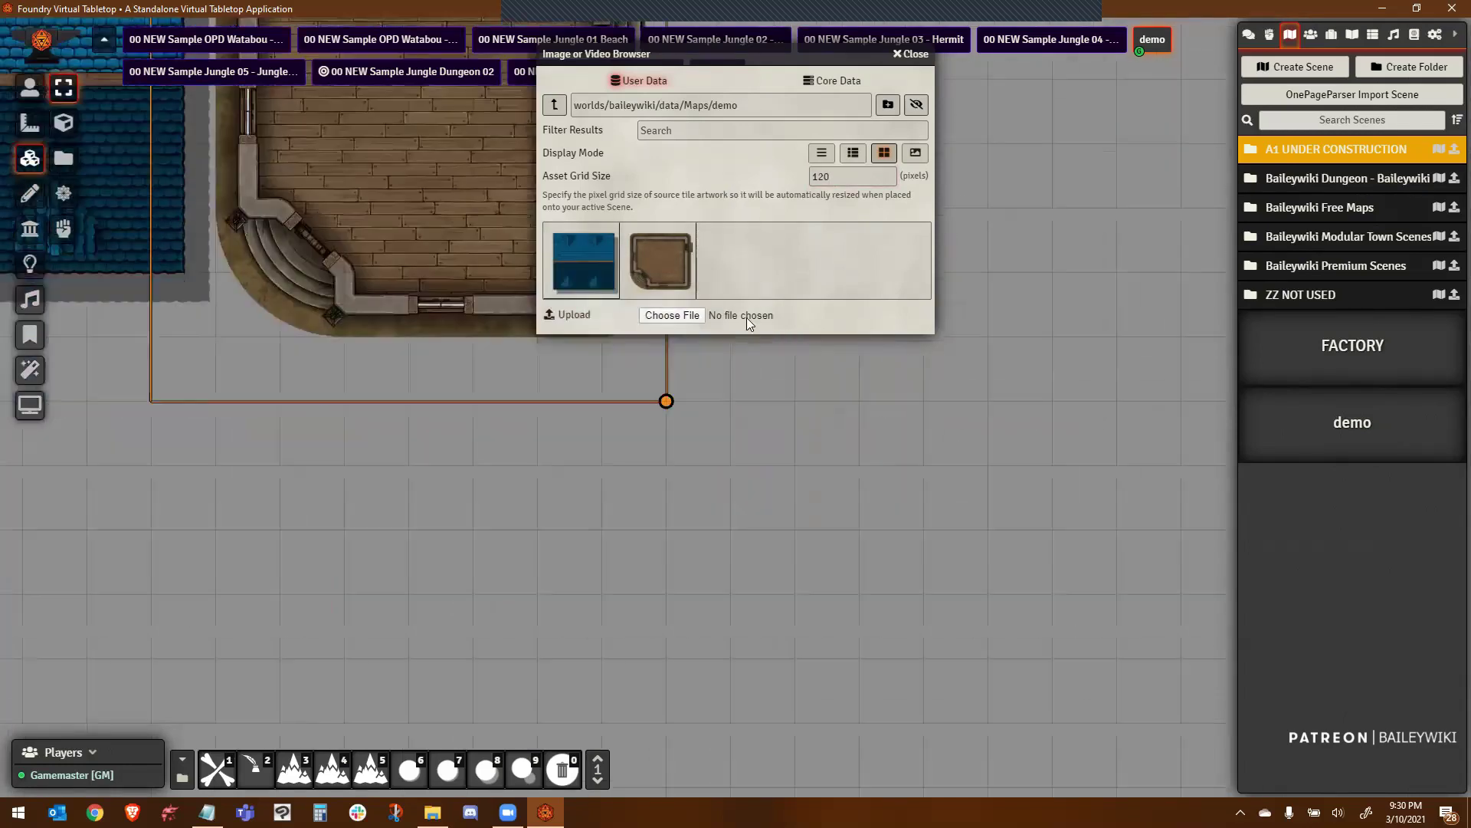
{"action": "scroll", "coordinate": [766, 452], "scroll_direction": "up", "scroll_amount": 2}
{"action": "left_click", "coordinate": [912, 53]}
Bring the roof tile to the front and position it beside the wooden room
{"action": "scroll", "coordinate": [659, 344], "scroll_direction": "down", "scroll_amount": 2}
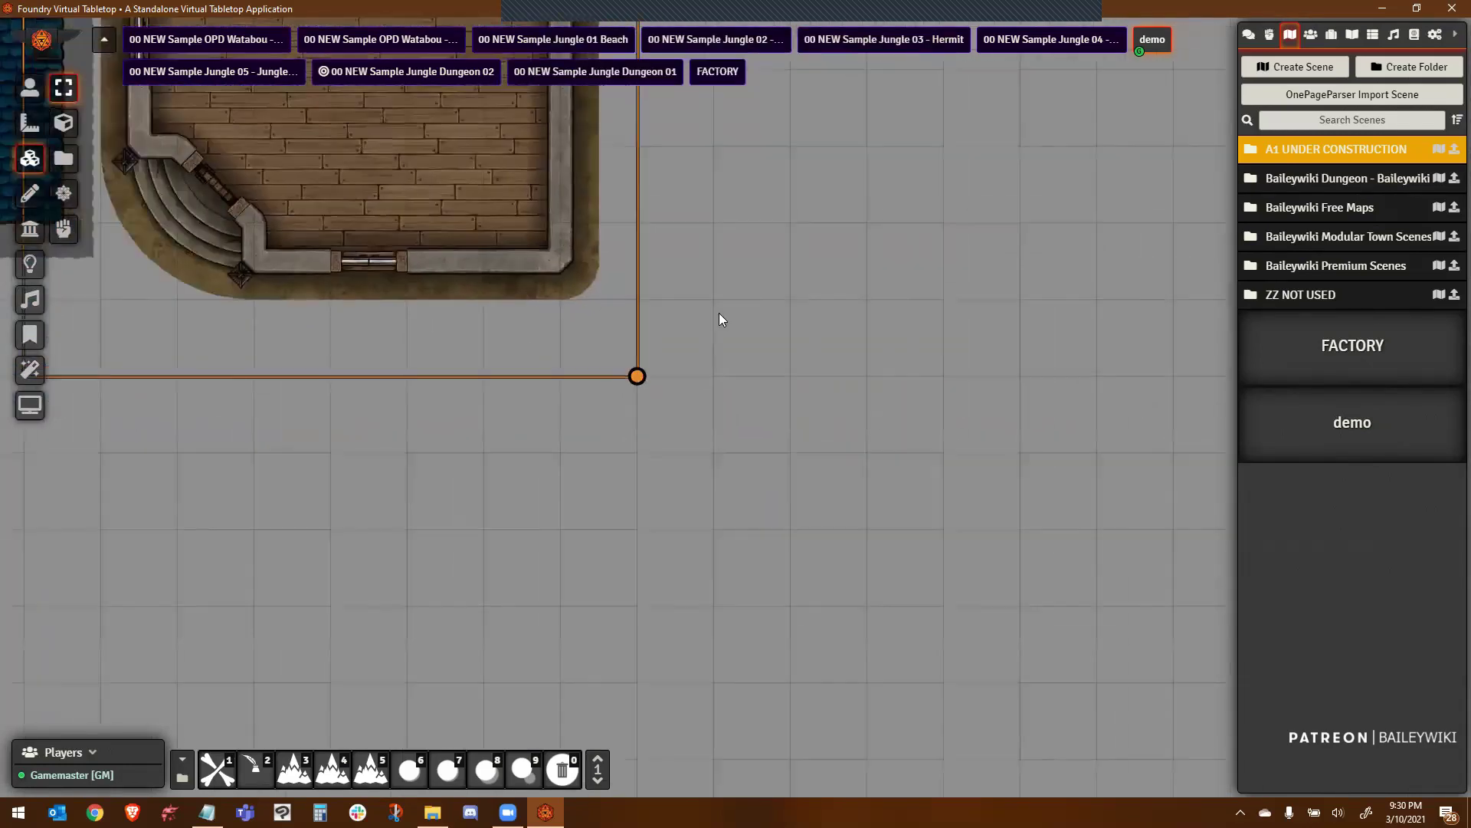
{"action": "scroll", "coordinate": [536, 429], "scroll_direction": "down", "scroll_amount": 2}
{"action": "mouse_move", "coordinate": [312, 294]}
{"action": "left_mouse_down"}
{"action": "mouse_move", "coordinate": [582, 263]}
{"action": "mouse_move", "coordinate": [325, 311]}
{"action": "left_mouse_up"}
{"action": "right_click", "coordinate": [725, 218]}
{"action": "left_click", "coordinate": [798, 152]}
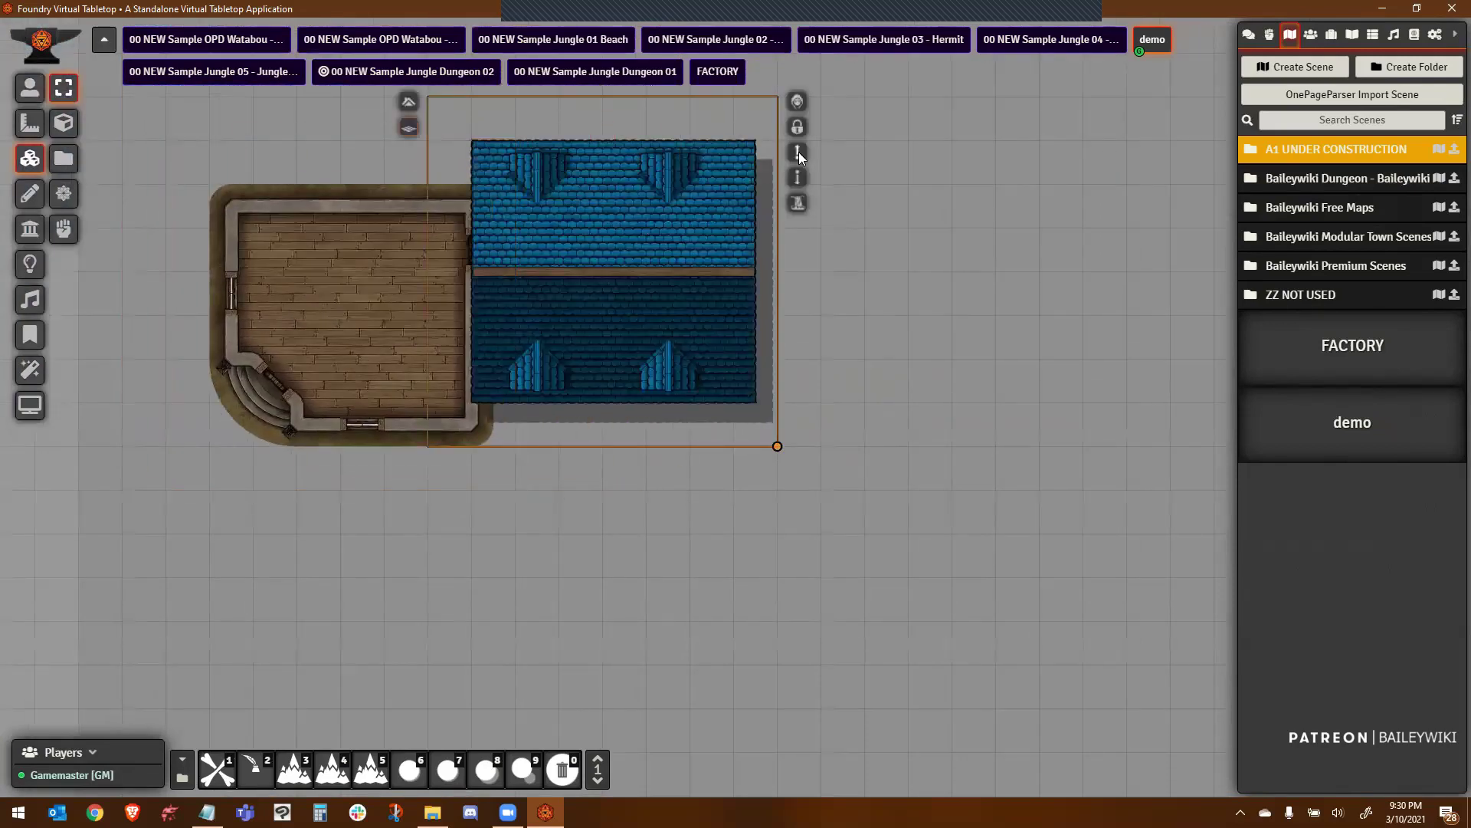
{"action": "left_click_drag", "start_coordinate": [612, 259], "coordinate": [969, 404]}
{"action": "scroll", "coordinate": [538, 565], "scroll_direction": "up", "scroll_amount": 2}
{"action": "scroll", "coordinate": [453, 535], "scroll_direction": "down", "scroll_amount": 2}
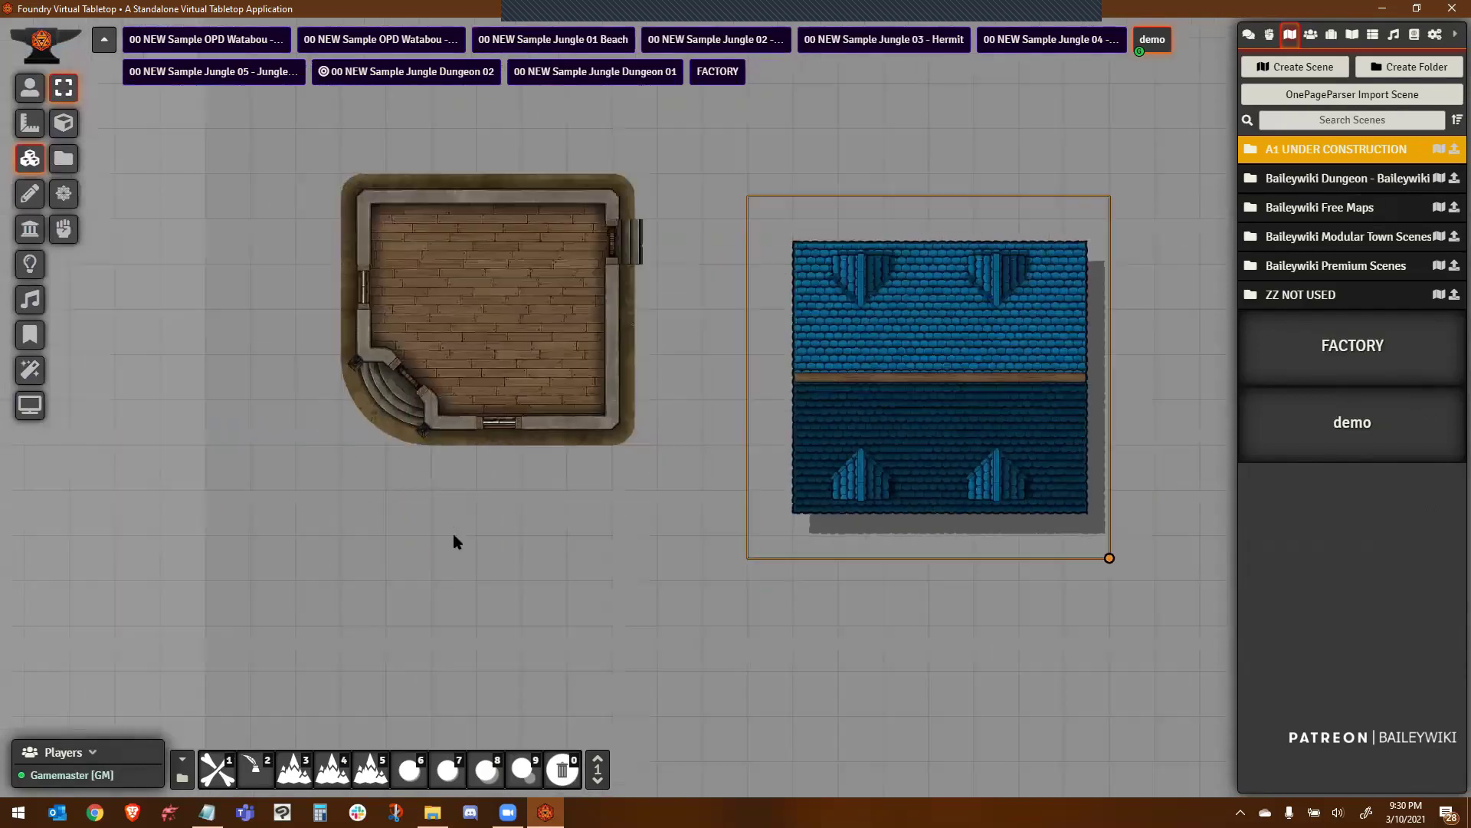
{"action": "left_click", "coordinate": [30, 230]}
Finish the right and bottom walls around the wooden room
{"action": "scroll", "coordinate": [505, 337], "scroll_direction": "up", "scroll_amount": 5}
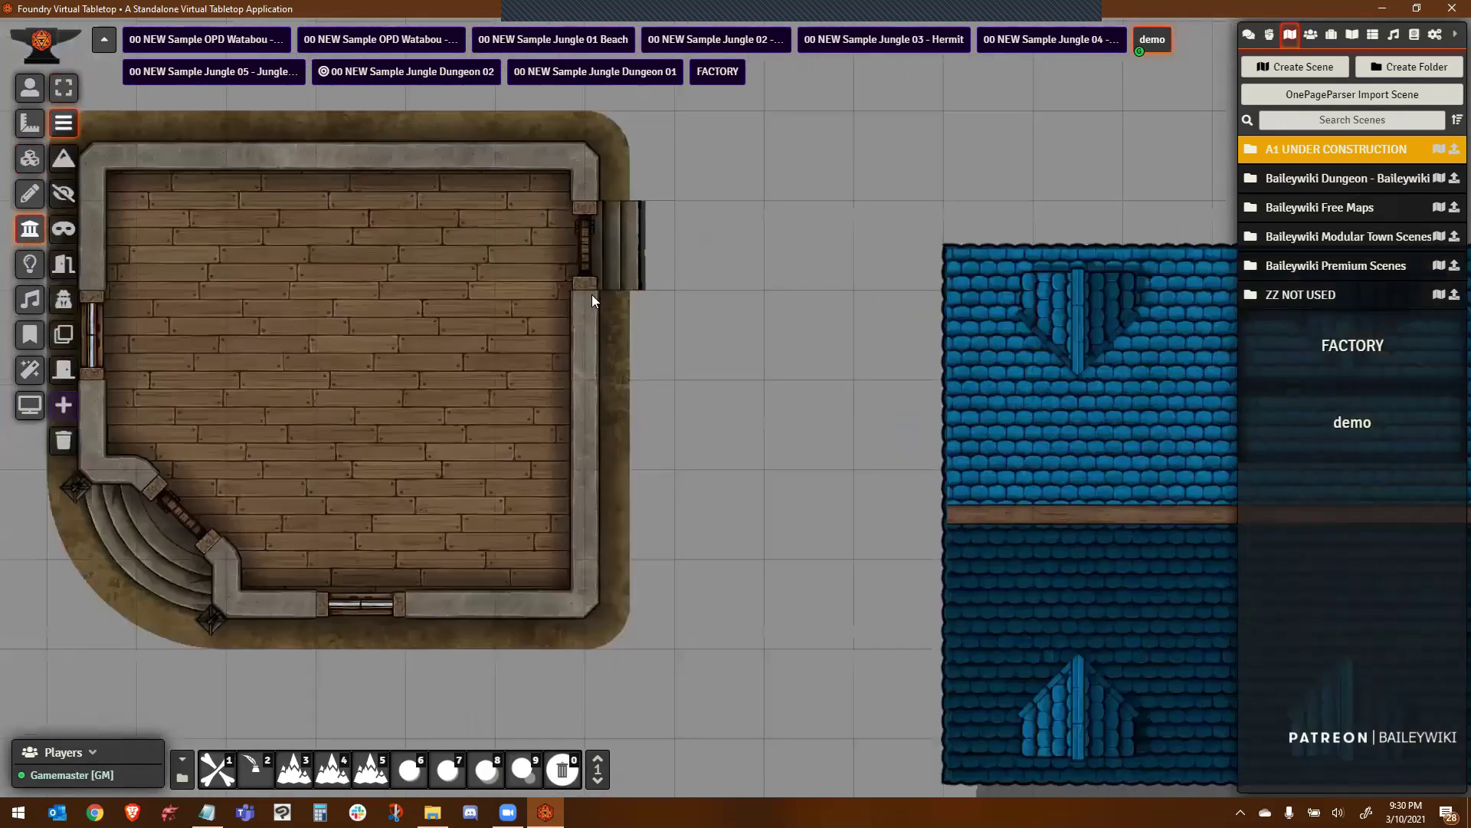
{"action": "left_click_drag", "start_coordinate": [585, 293], "coordinate": [586, 603]}
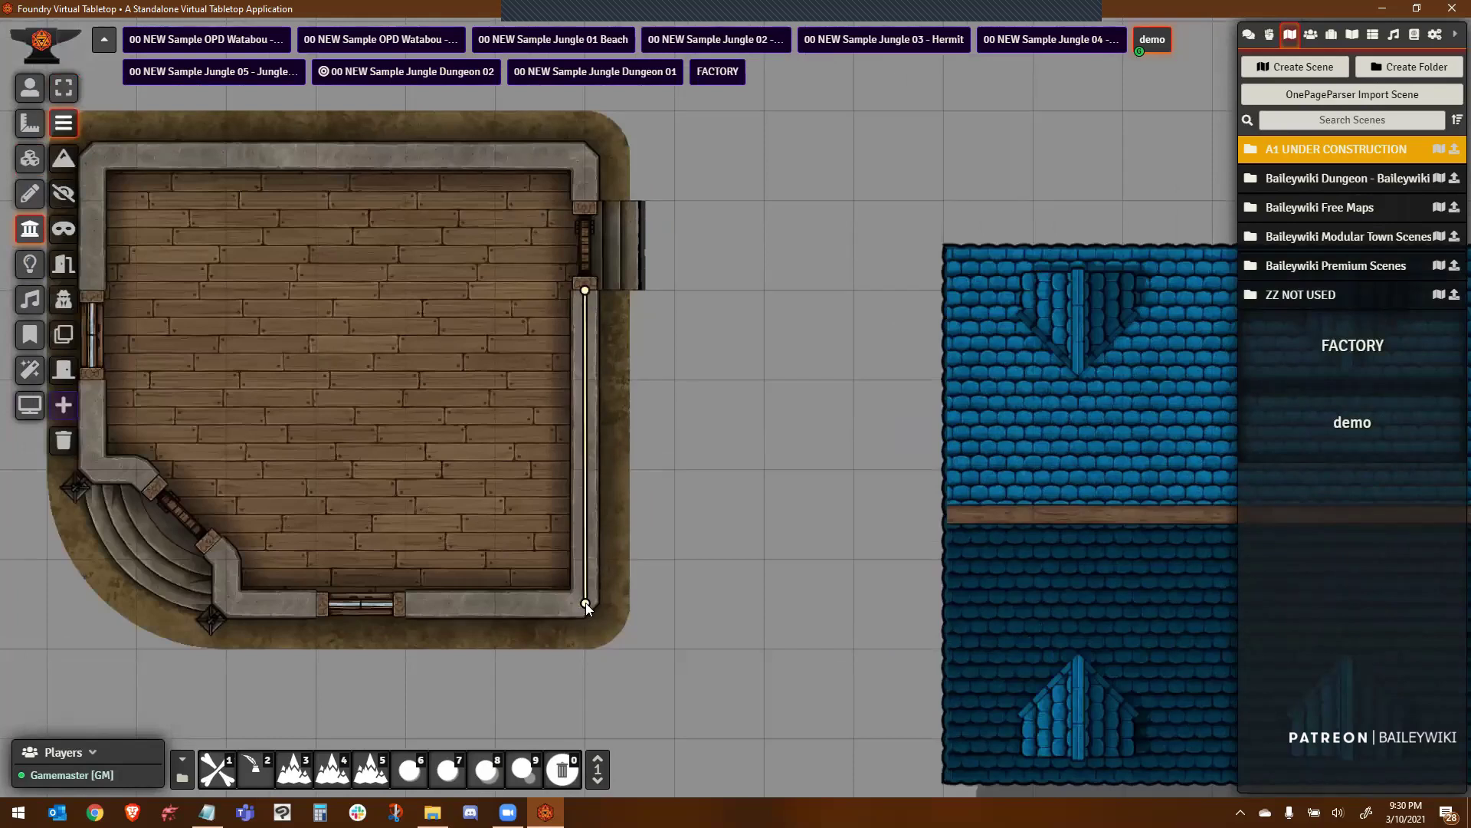
{"action": "left_click", "coordinate": [408, 606]}
{"action": "left_click_drag", "start_coordinate": [235, 602], "coordinate": [227, 604]}
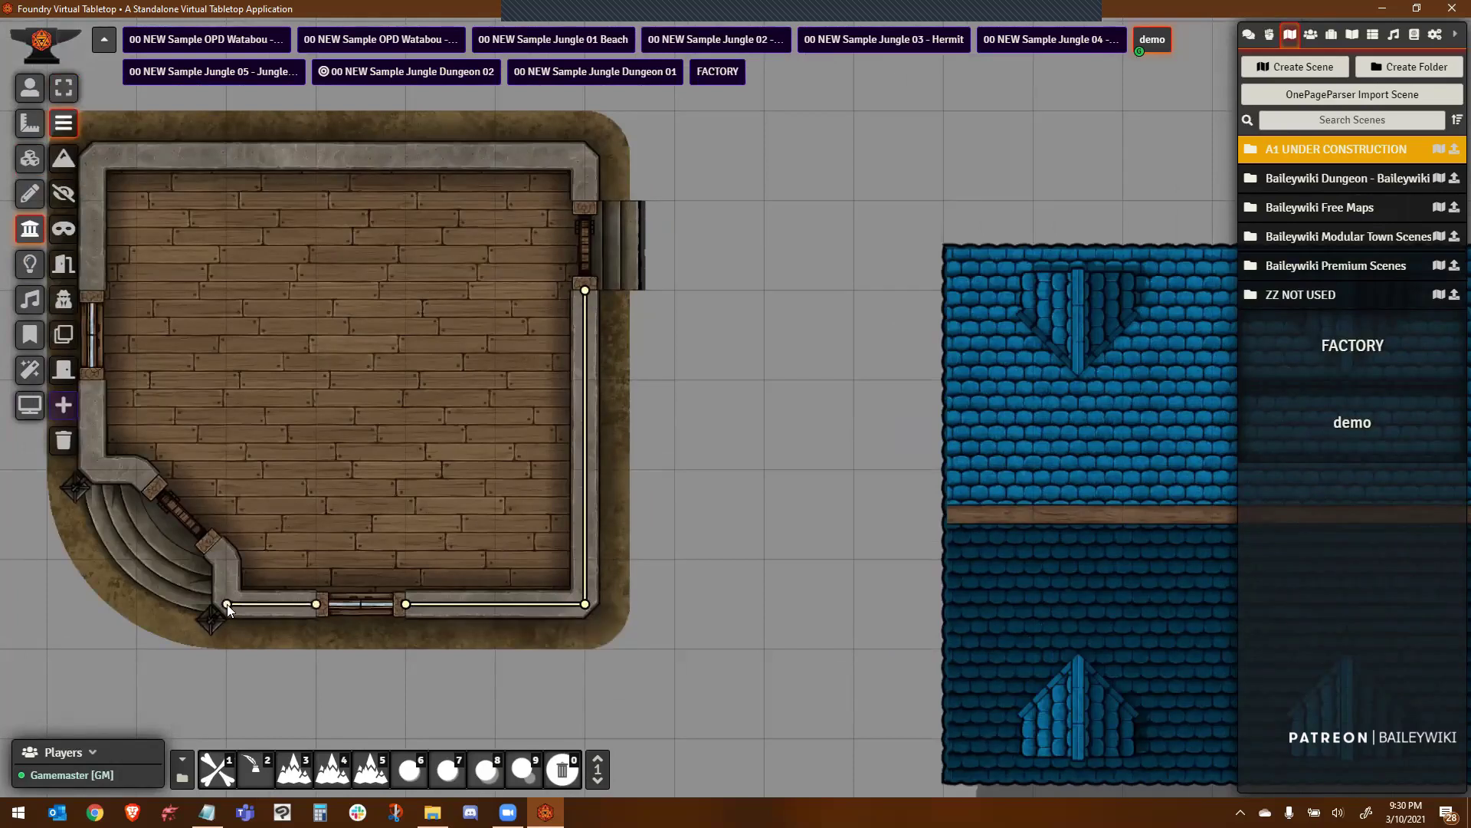
{"action": "mouse_move", "coordinate": [143, 476]}
{"action": "left_mouse_down"}
{"action": "mouse_move", "coordinate": [315, 527]}
{"action": "mouse_move", "coordinate": [266, 501]}
{"action": "mouse_move", "coordinate": [265, 210]}
{"action": "mouse_move", "coordinate": [754, 212]}
{"action": "mouse_move", "coordinate": [757, 341]}
{"action": "left_mouse_up"}
Add a door on the diagonal stairway wall and secret doors on the left and bottom walls
{"action": "left_click", "coordinate": [64, 263]}
{"action": "left_click_drag", "start_coordinate": [397, 610], "coordinate": [308, 521]}
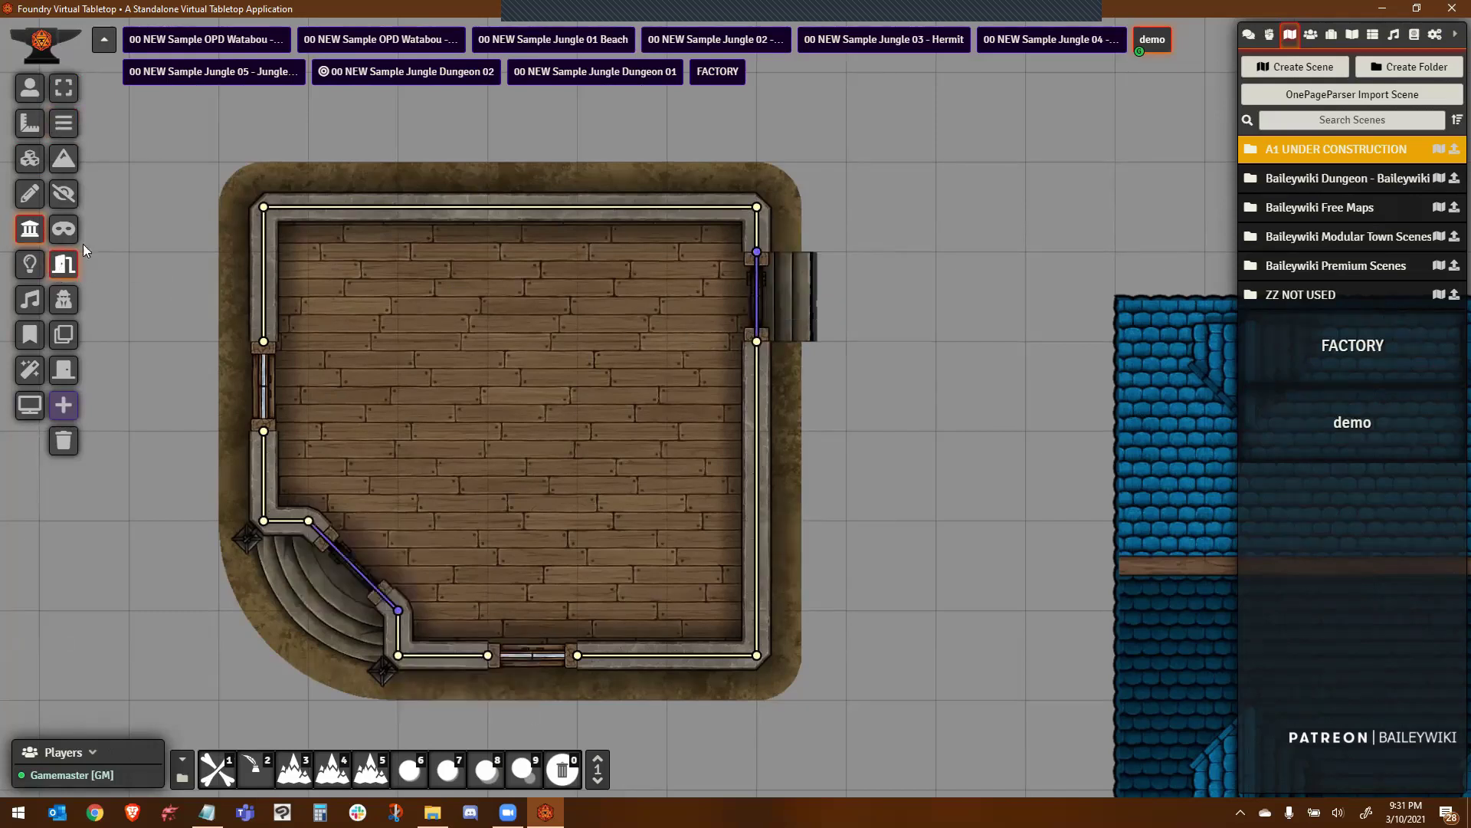
{"action": "left_click", "coordinate": [64, 193]}
{"action": "left_click_drag", "start_coordinate": [263, 431], "coordinate": [263, 341]}
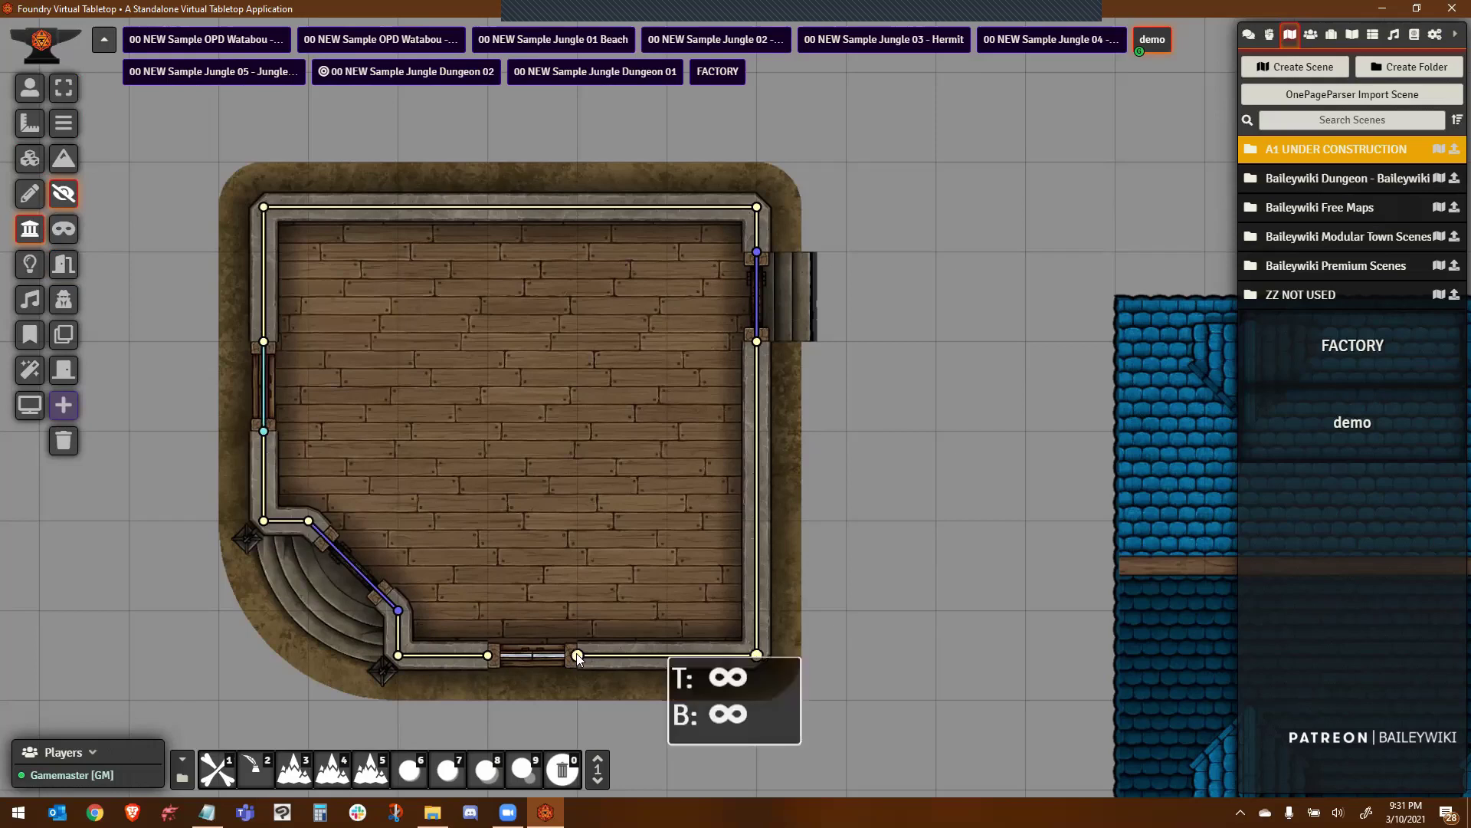
{"action": "mouse_move", "coordinate": [576, 656]}
{"action": "left_mouse_down"}
{"action": "mouse_move", "coordinate": [398, 655]}
{"action": "mouse_move", "coordinate": [488, 655]}
{"action": "left_mouse_up"}
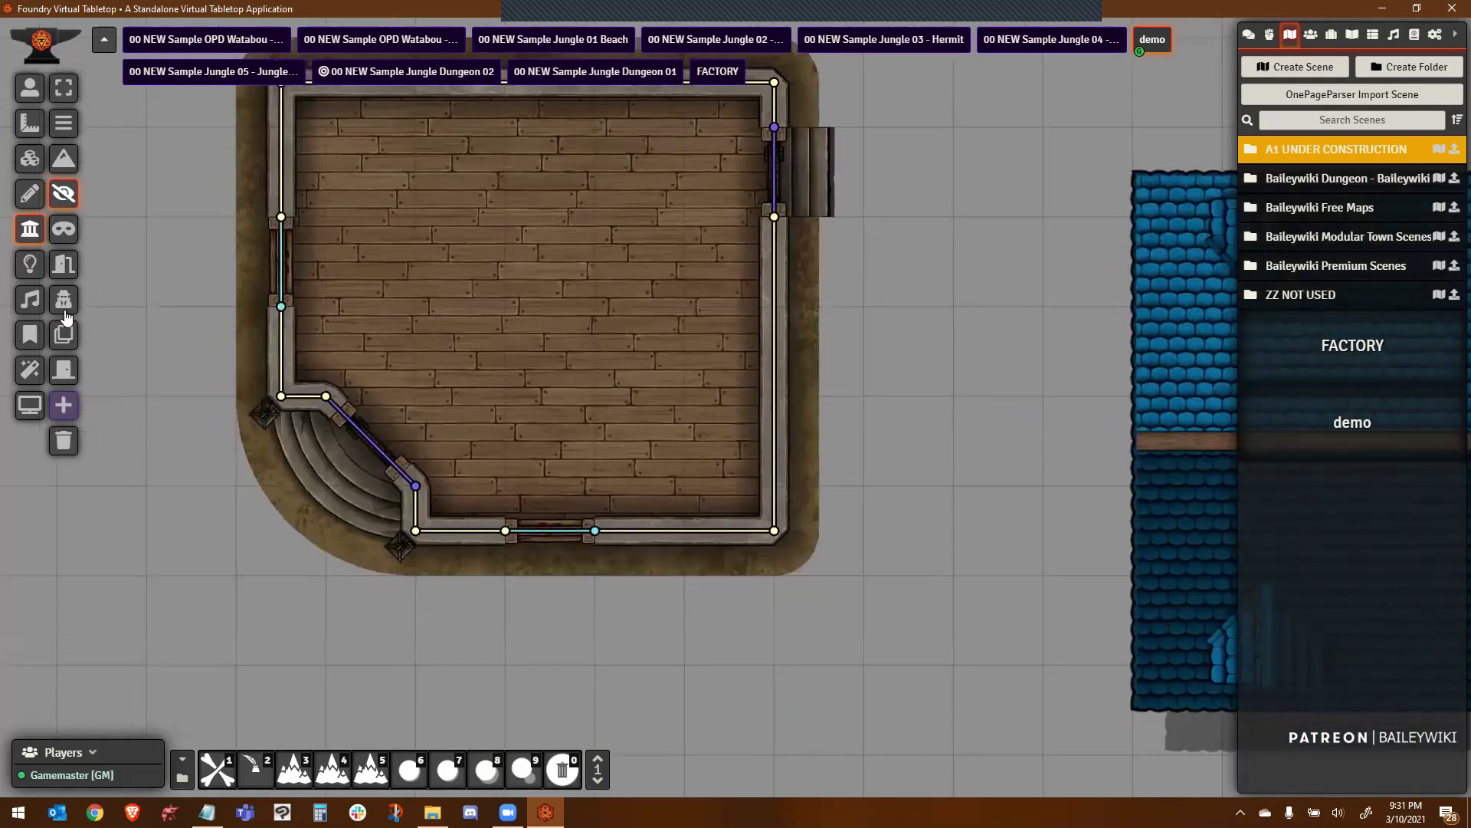
Place a light and set it to orange #ff8000, intensity 0.3, with Torch animation
{"action": "left_click", "coordinate": [30, 264]}
{"action": "left_click_drag", "start_coordinate": [281, 396], "coordinate": [234, 544]}
{"action": "double_click", "coordinate": [280, 402]}
{"action": "left_click", "coordinate": [860, 479]}
{"action": "left_click", "coordinate": [39, 114]}
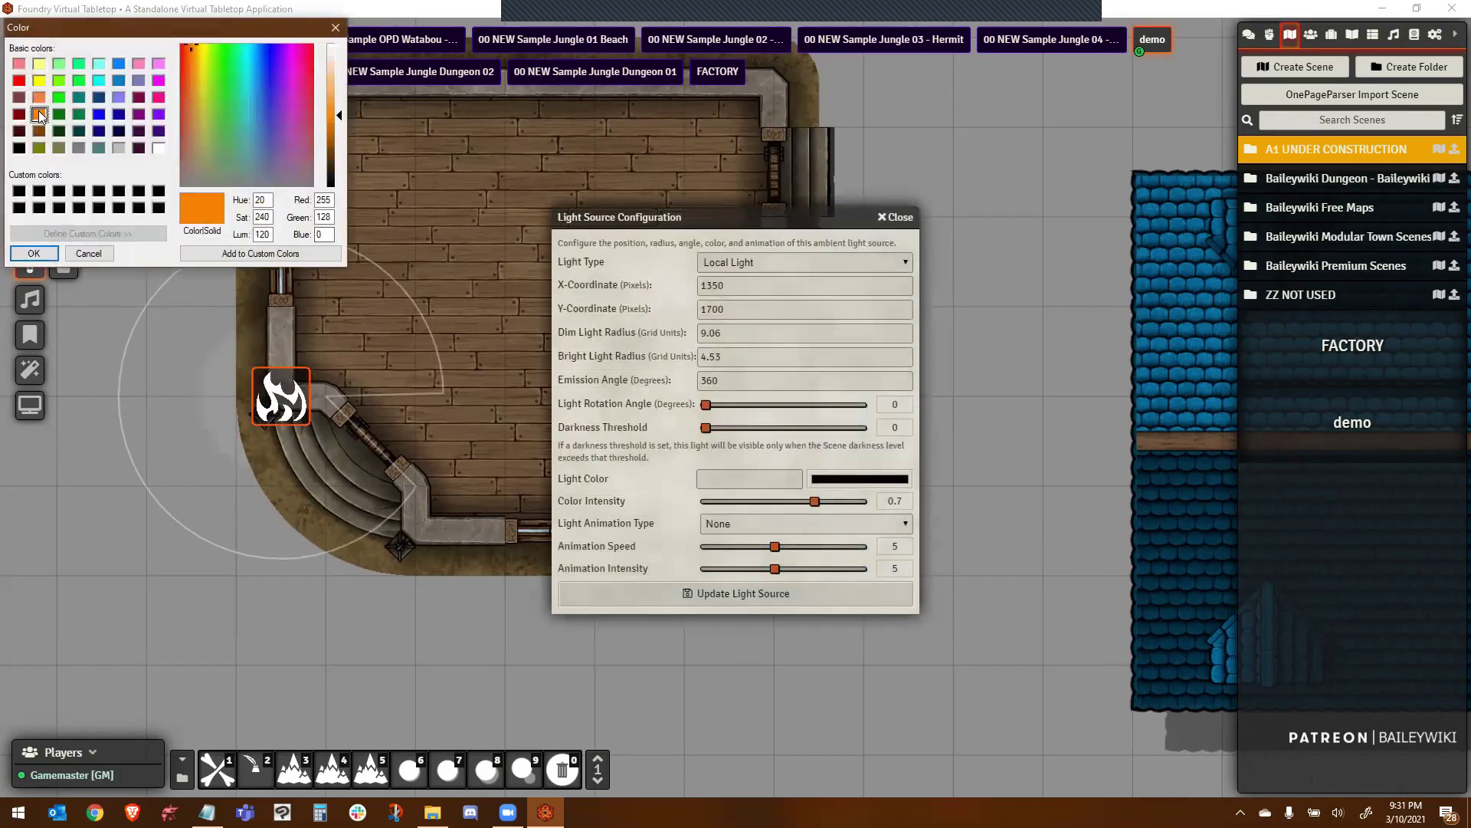
{"action": "left_click", "coordinate": [34, 254]}
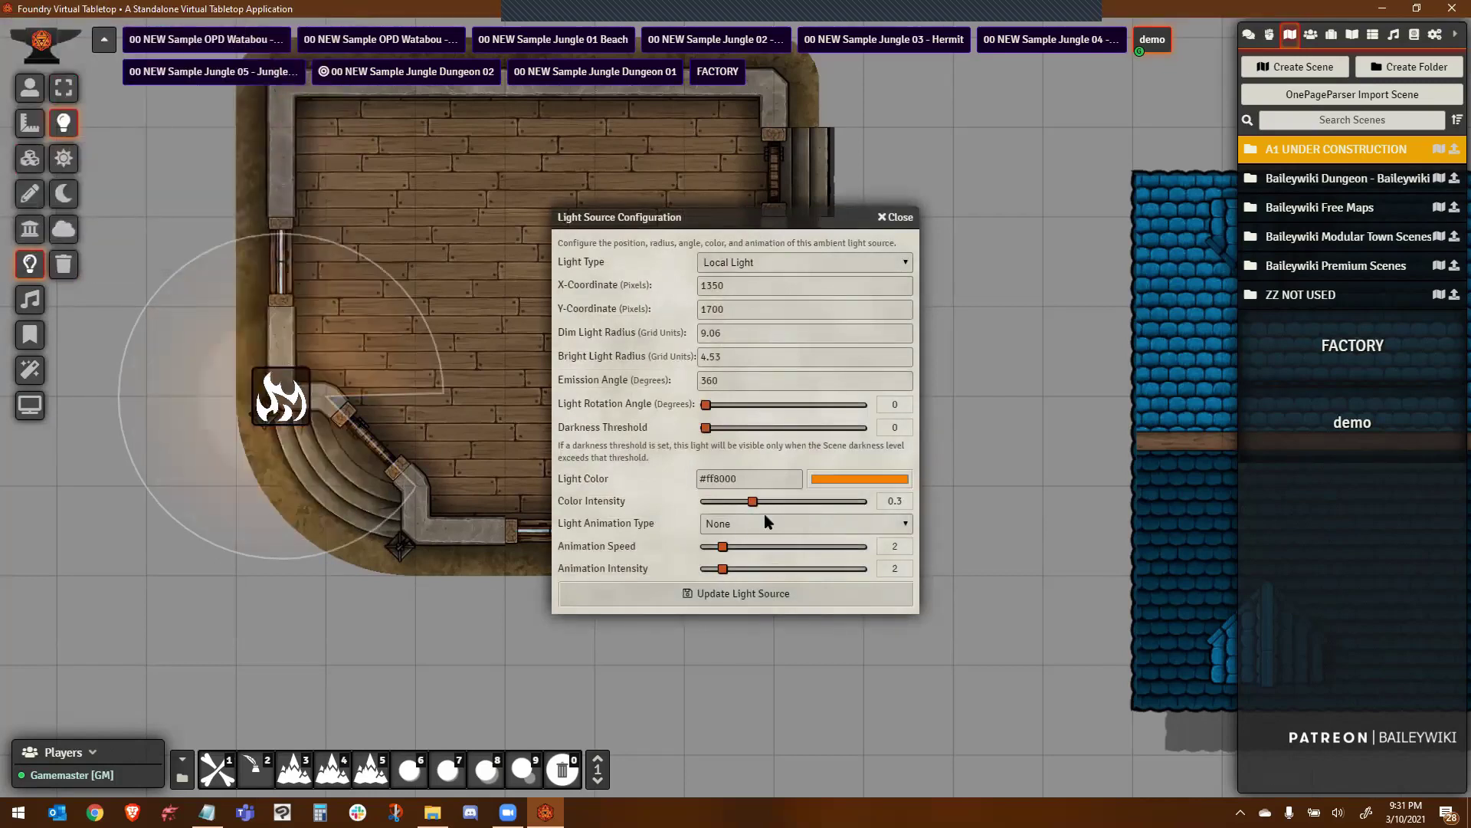
{"action": "left_click", "coordinate": [765, 524]}
{"action": "left_click", "coordinate": [758, 207]}
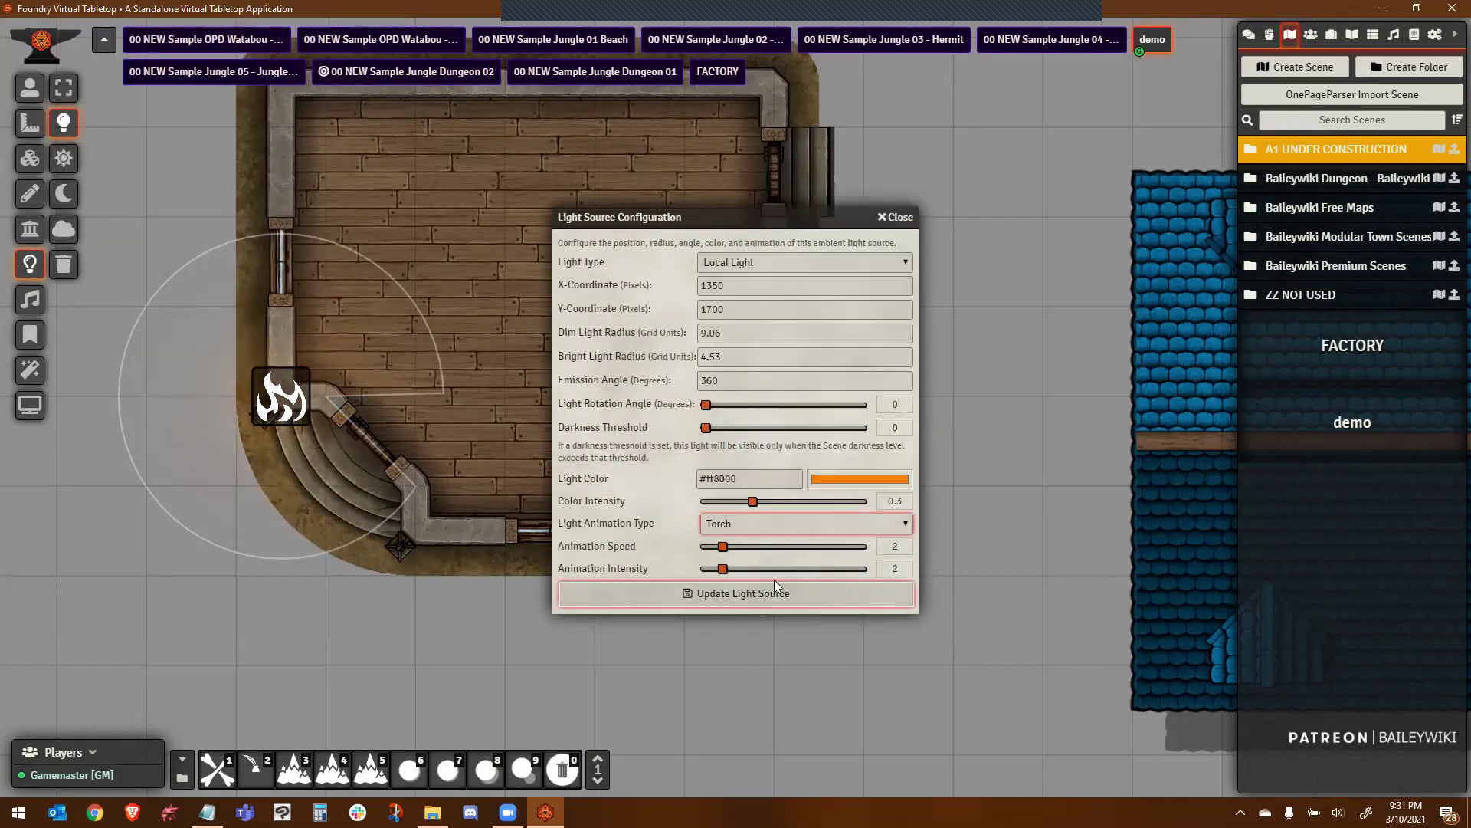
{"action": "left_click", "coordinate": [760, 593]}
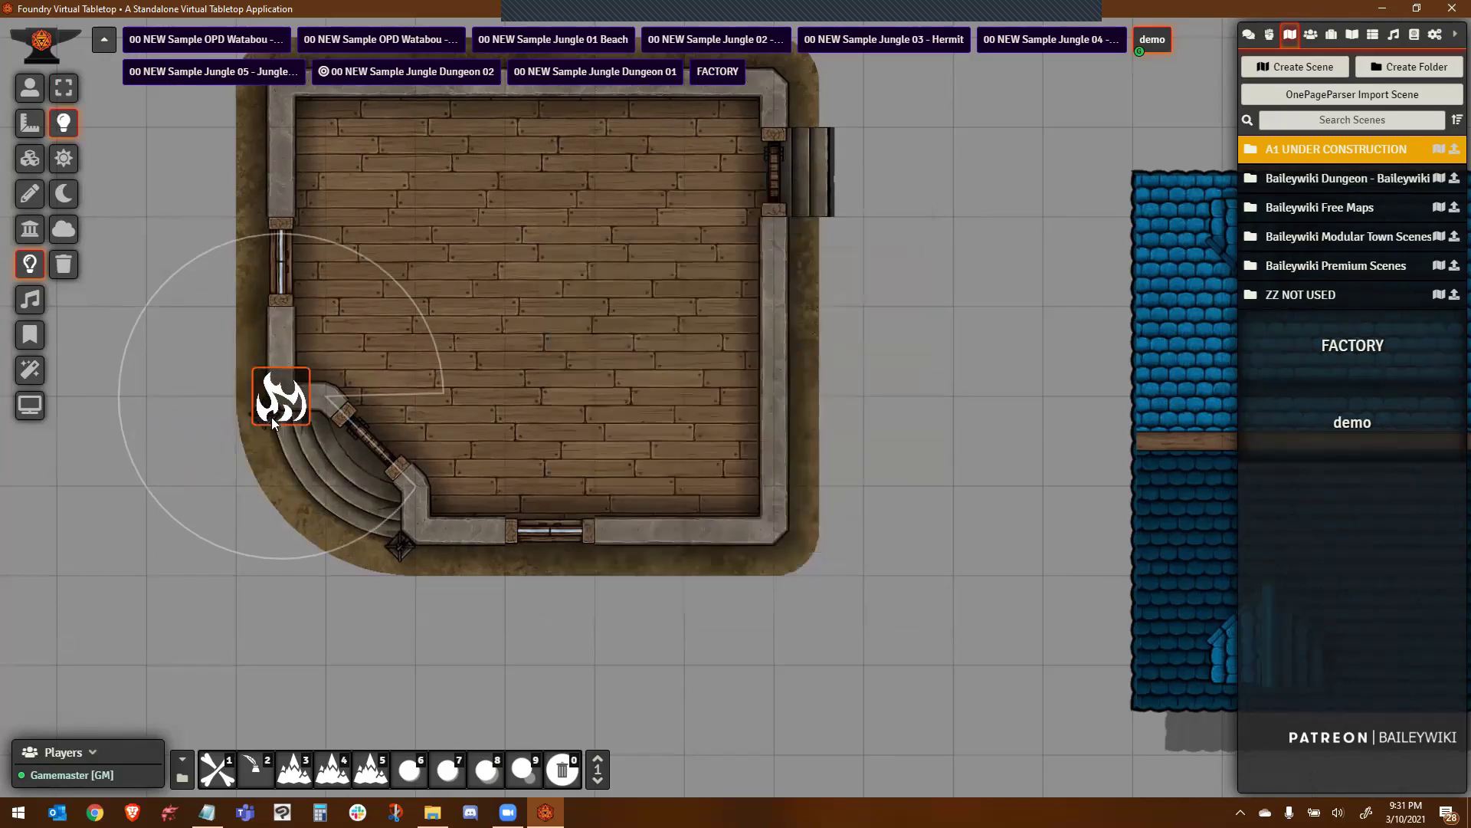
Move the light toward the curved steps and paste a duplicate just below it
{"action": "left_click_drag", "start_coordinate": [272, 420], "coordinate": [263, 447]}
{"action": "key", "text": "ctrl+c"}
{"action": "key", "text": "ctrl+v"}
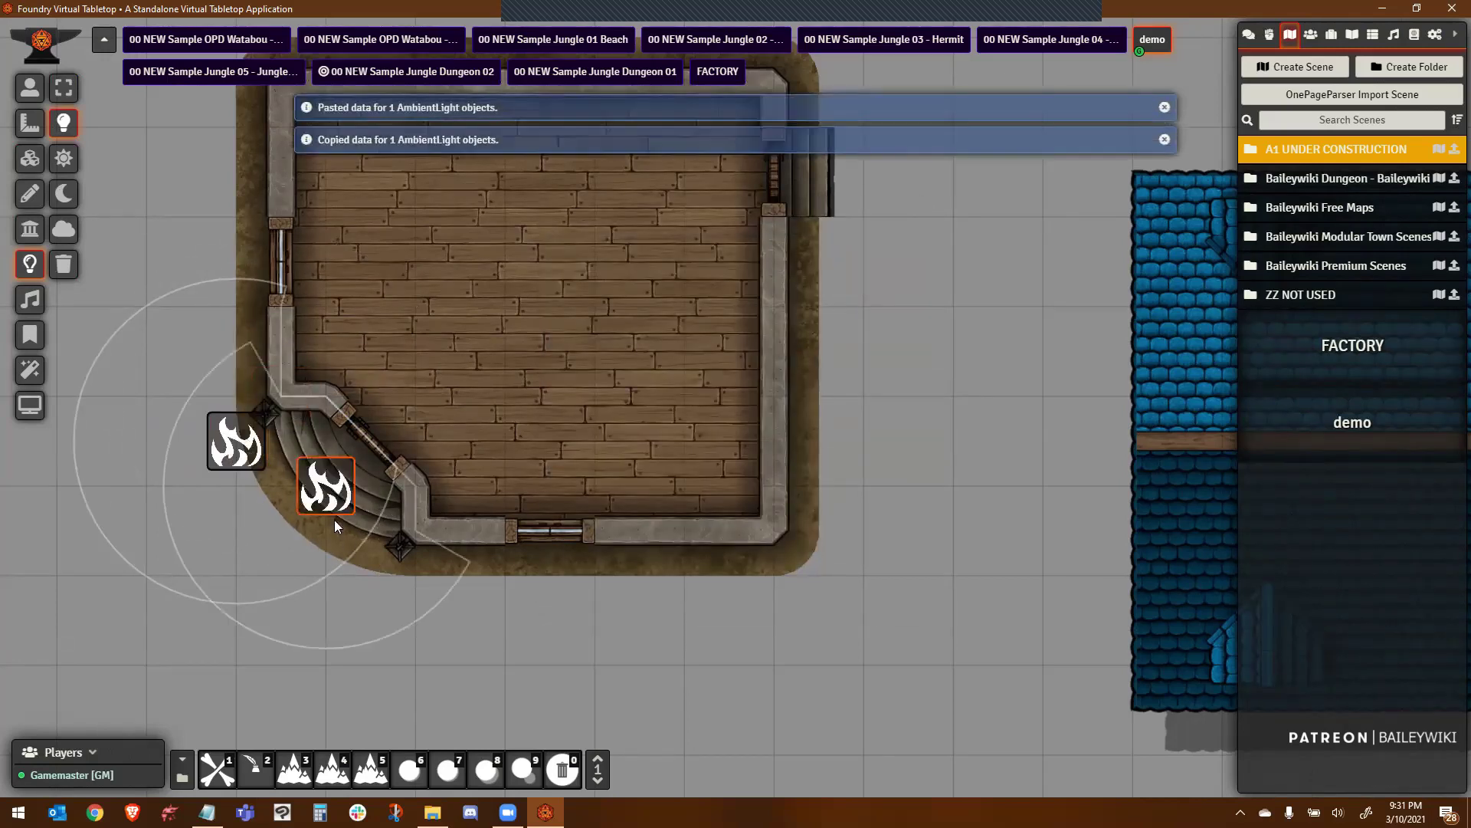
{"action": "left_click_drag", "start_coordinate": [326, 498], "coordinate": [375, 582]}
{"action": "scroll", "coordinate": [873, 483], "scroll_direction": "down", "scroll_amount": 2}
Drag the blue roof tile over the house and send it to the roof level
{"action": "left_click", "coordinate": [30, 158]}
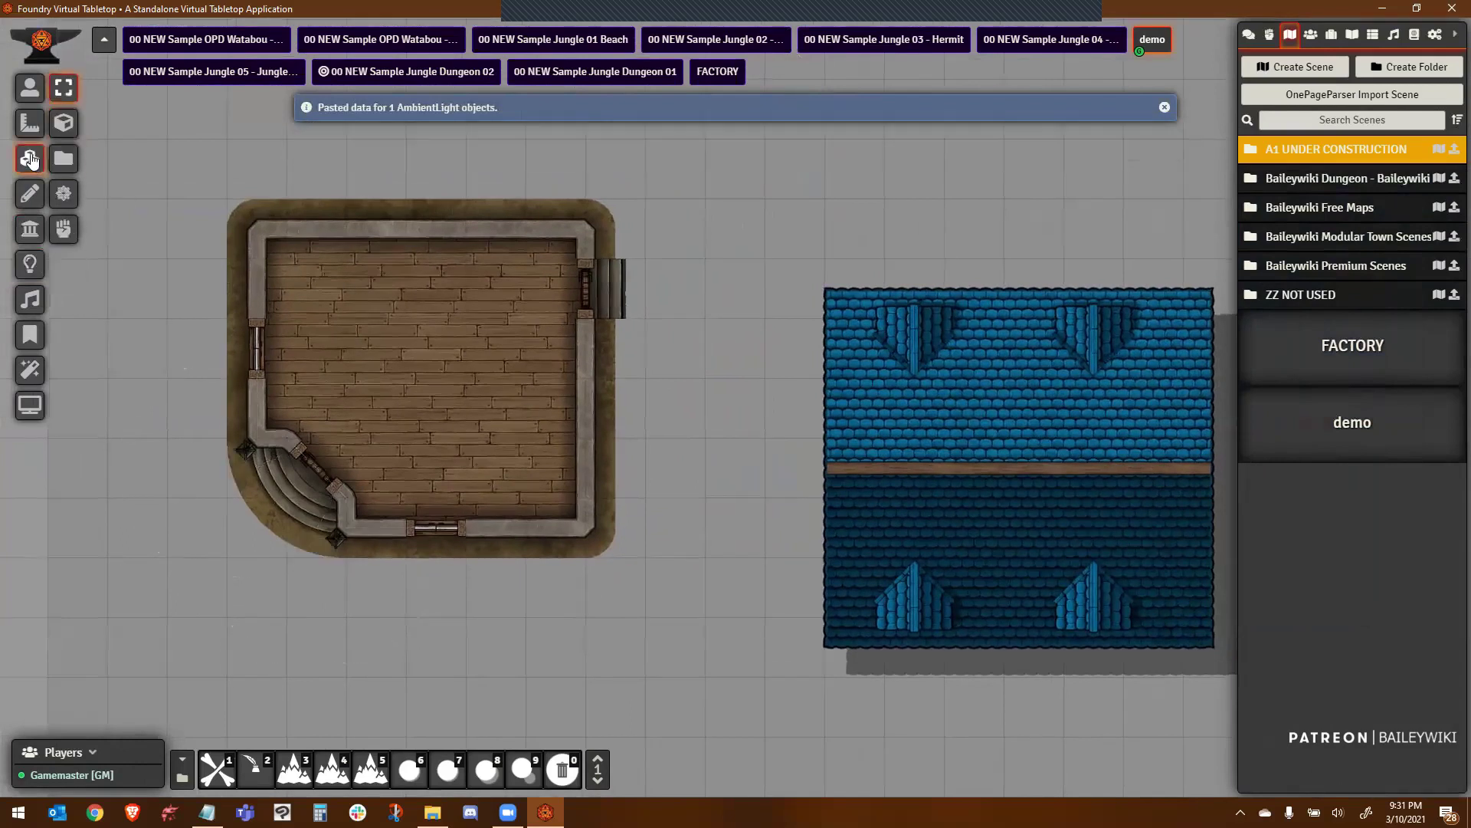
{"action": "left_click_drag", "start_coordinate": [978, 433], "coordinate": [460, 388]}
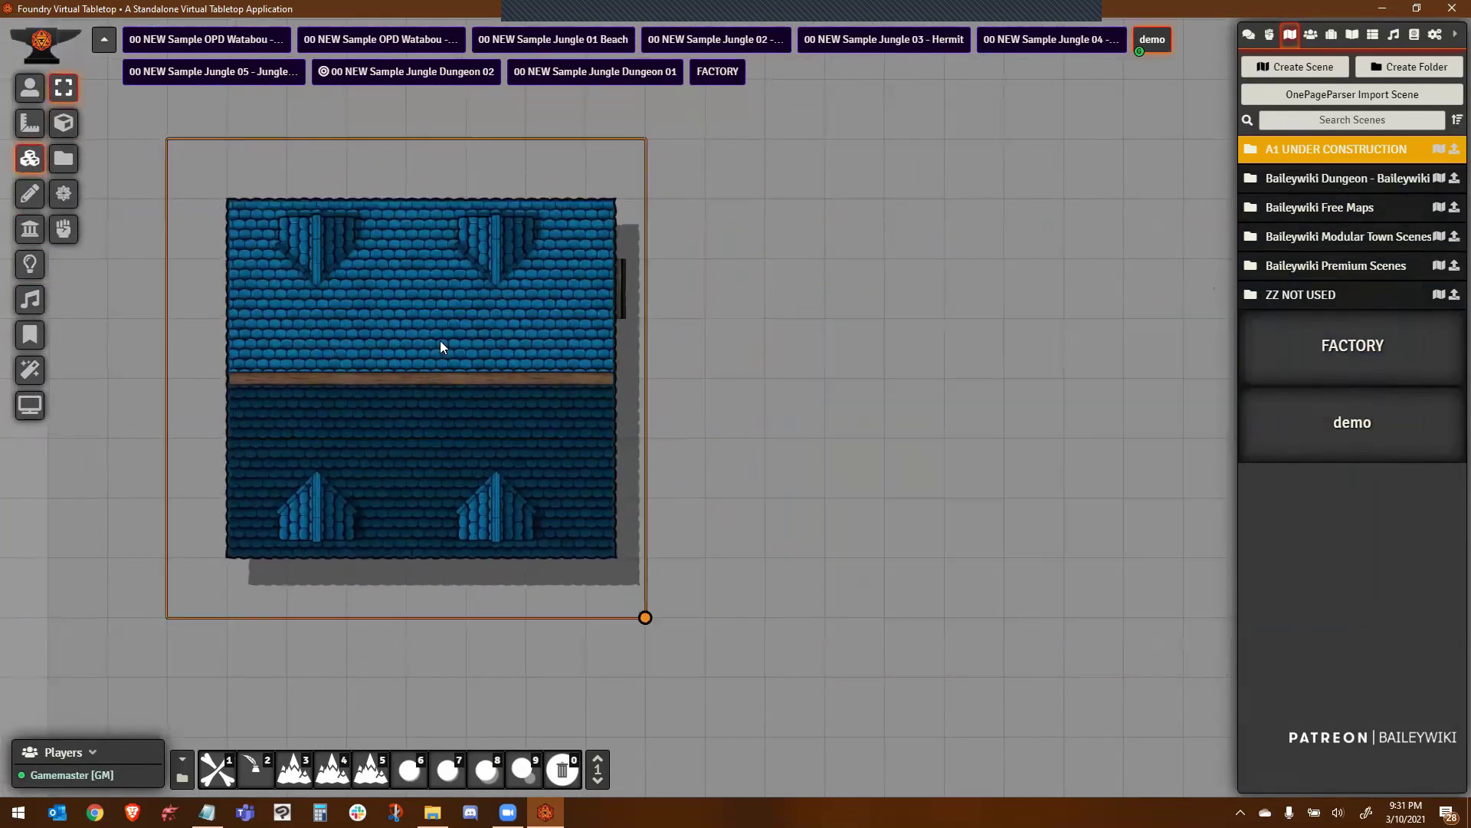
{"action": "right_click", "coordinate": [439, 340]}
{"action": "scroll", "coordinate": [249, 377], "scroll_direction": "up", "scroll_amount": 2}
{"action": "scroll", "coordinate": [248, 377], "scroll_direction": "up", "scroll_amount": 3}
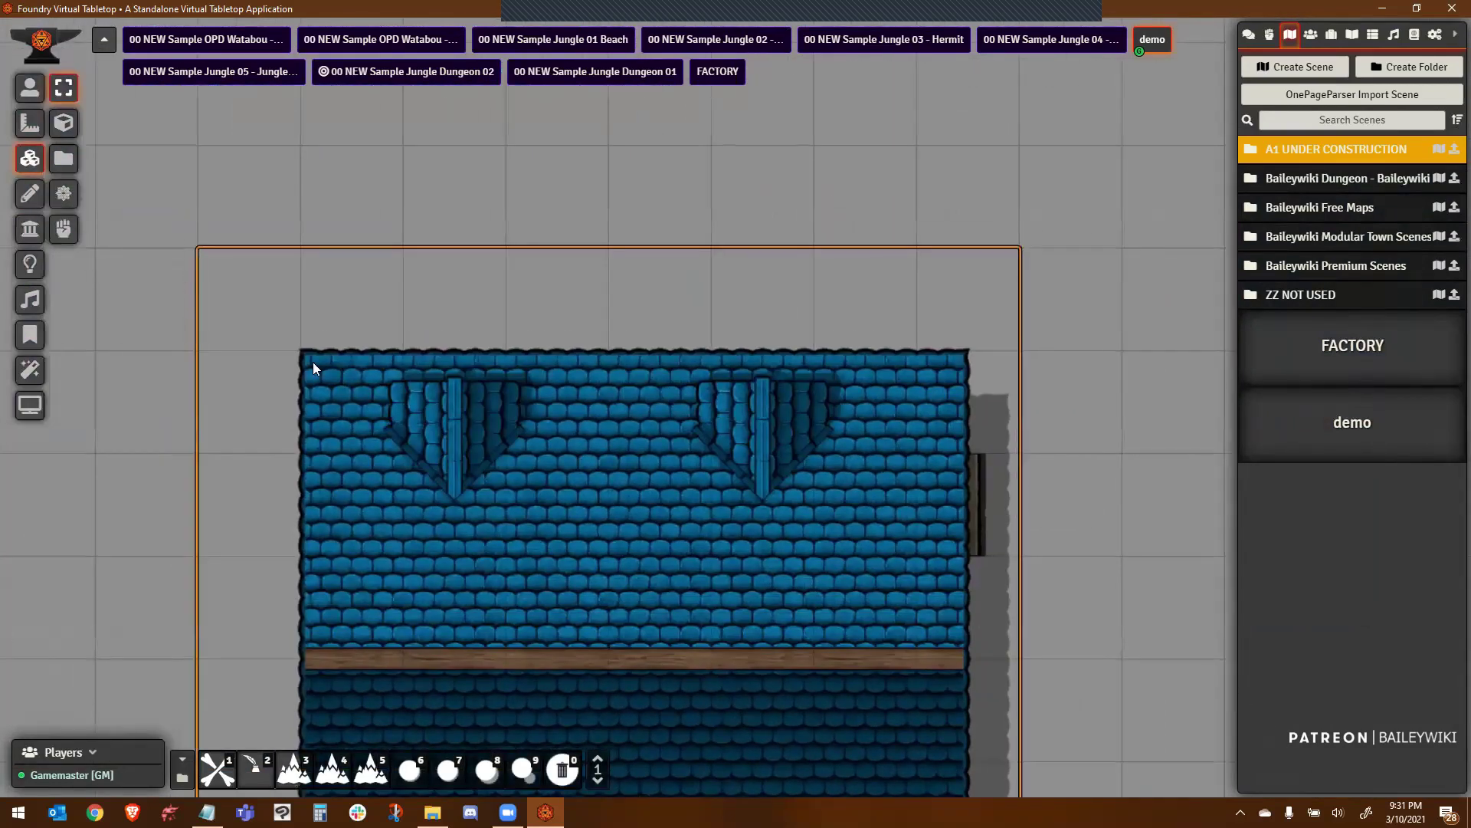
{"action": "left_click", "coordinate": [149, 254]}
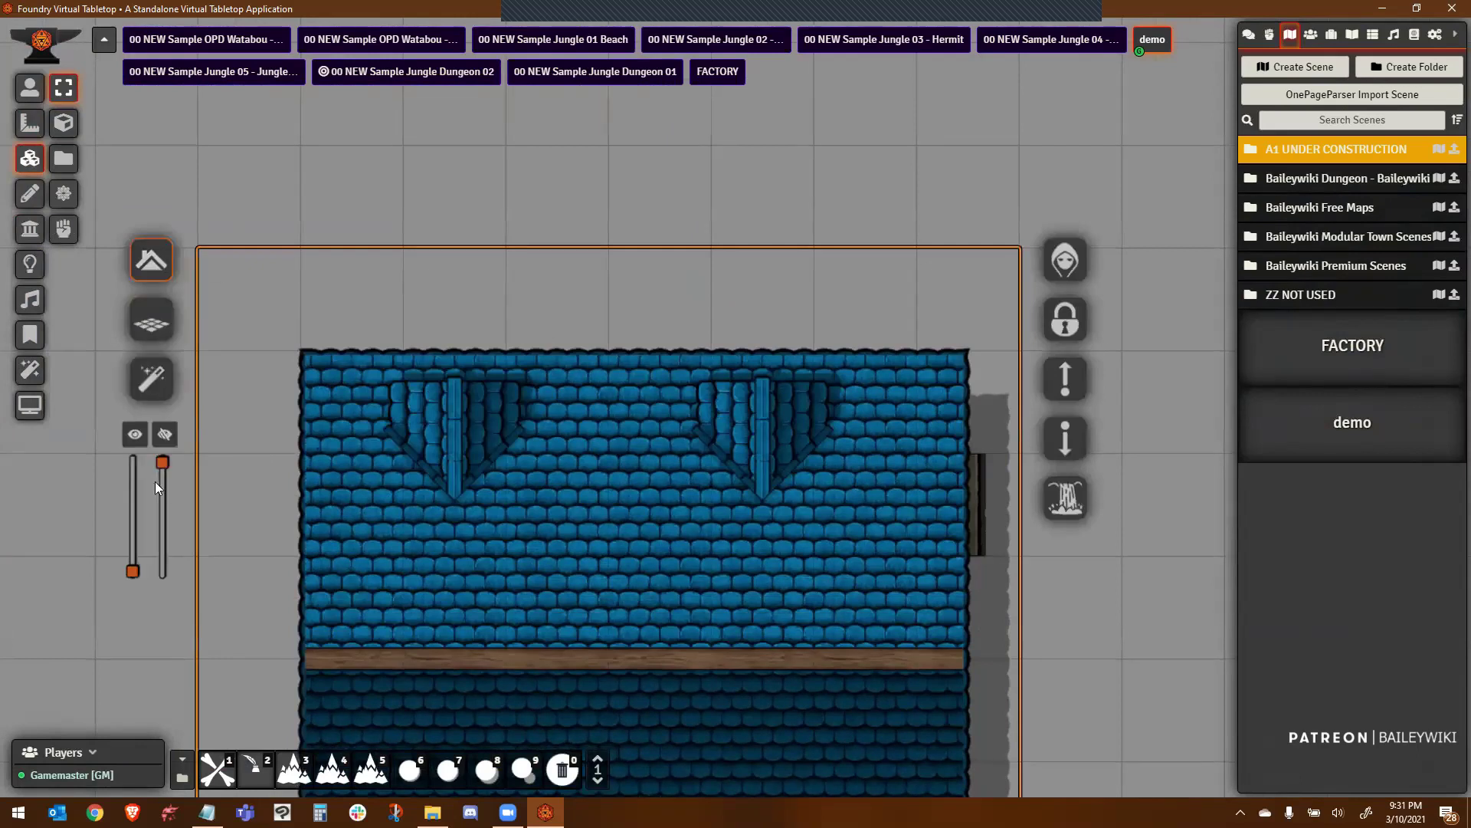
{"action": "scroll", "coordinate": [1082, 611], "scroll_direction": "down", "scroll_amount": 6}
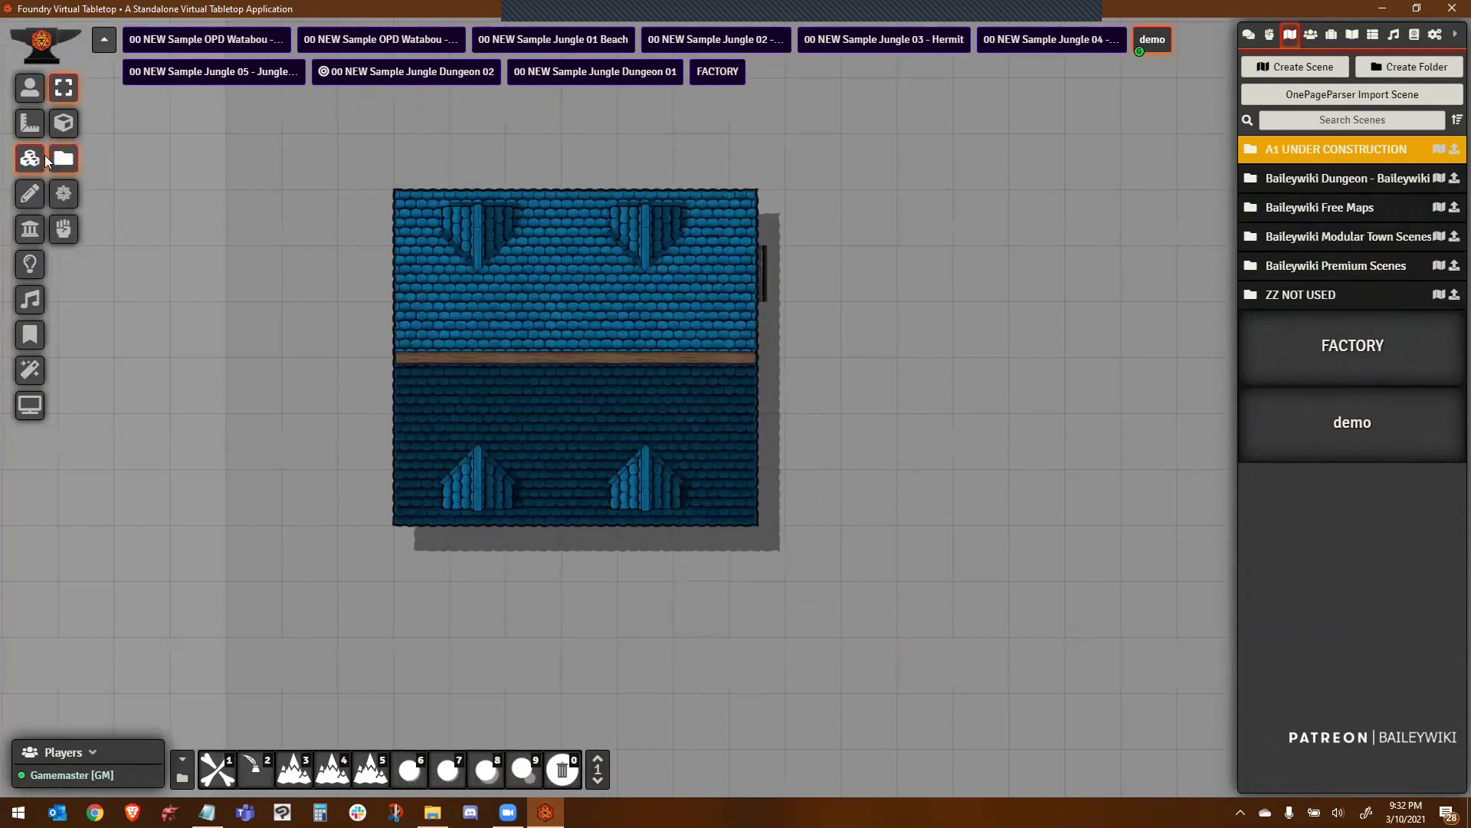
Toggle the wall outlines to confirm the roof hides the house interior
{"action": "left_click", "coordinate": [30, 300]}
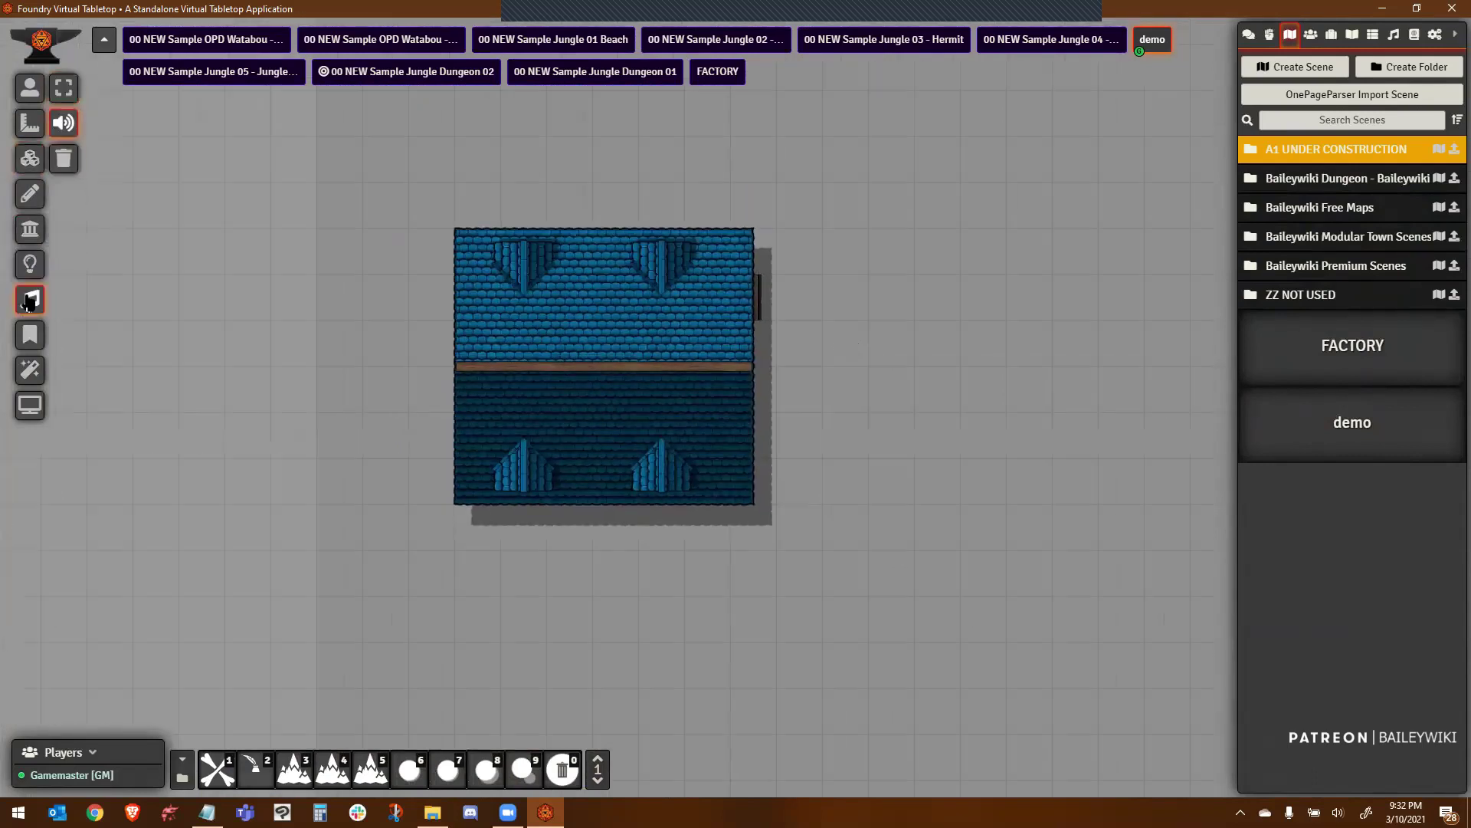
{"action": "left_click", "coordinate": [30, 230]}
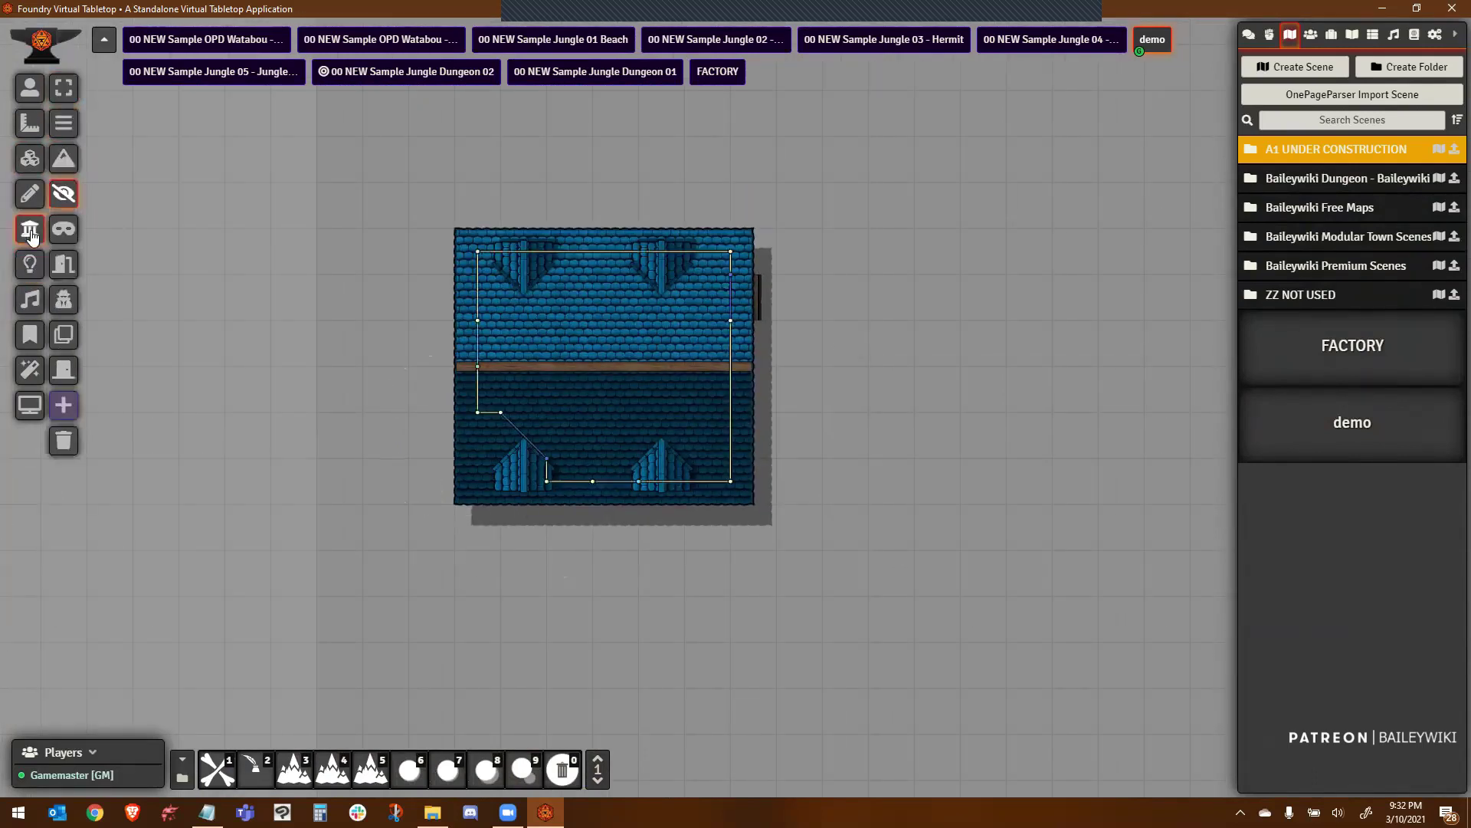
{"action": "left_click", "coordinate": [31, 301]}
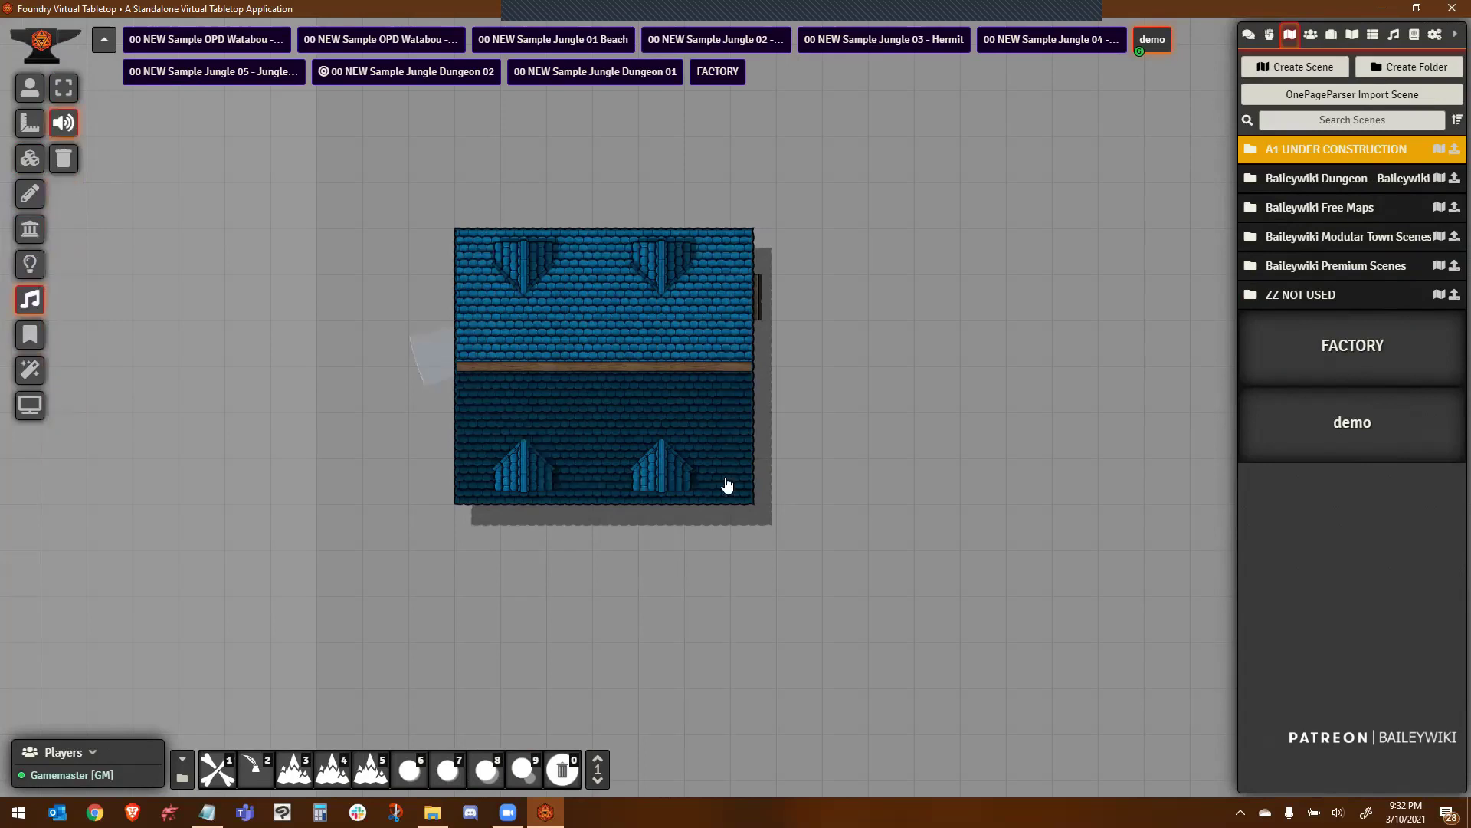
{"action": "scroll", "coordinate": [843, 415], "scroll_direction": "up", "scroll_amount": 1}
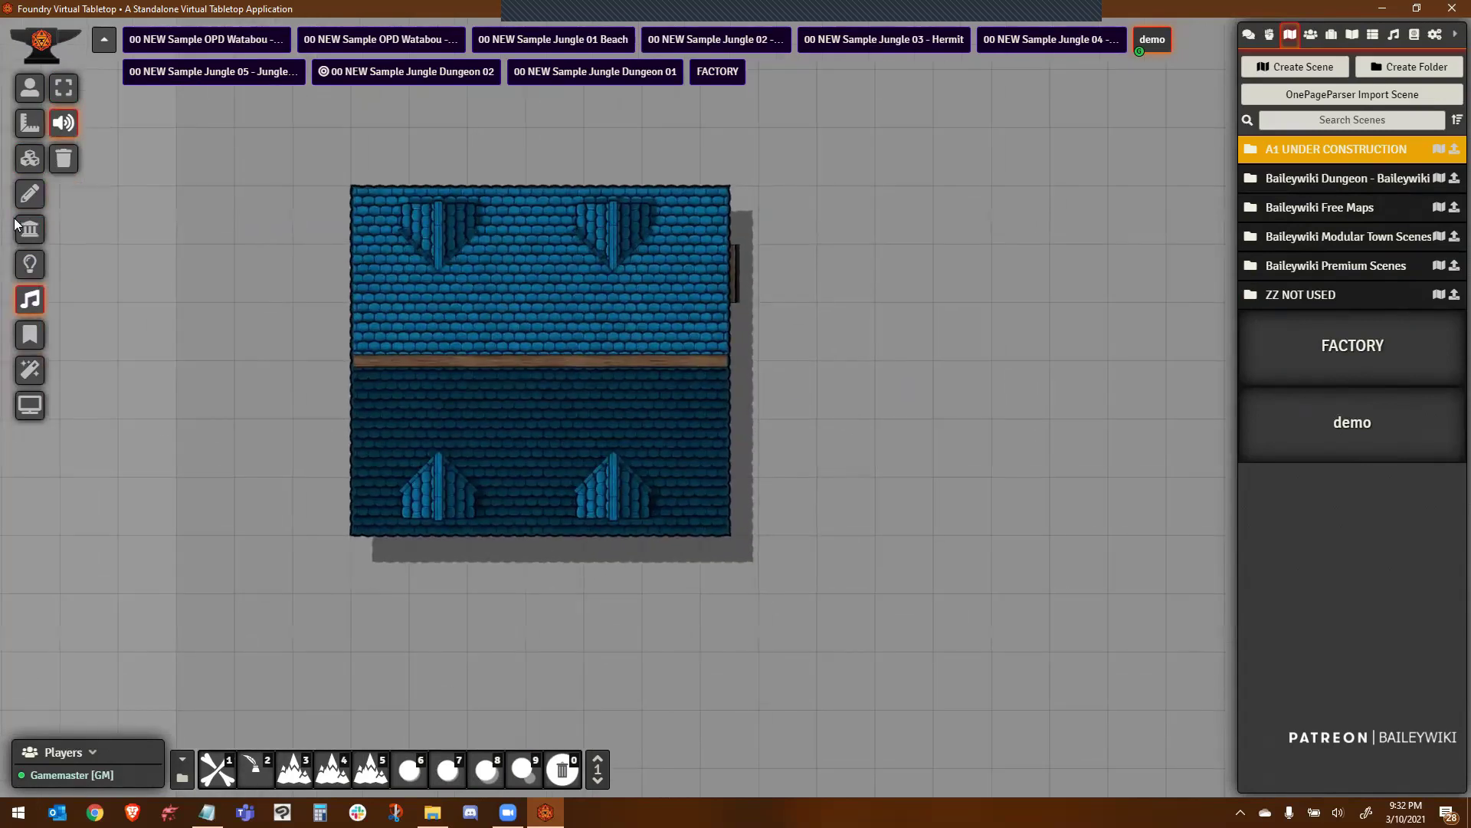
{"action": "scroll", "coordinate": [821, 458], "scroll_direction": "down", "scroll_amount": 3}
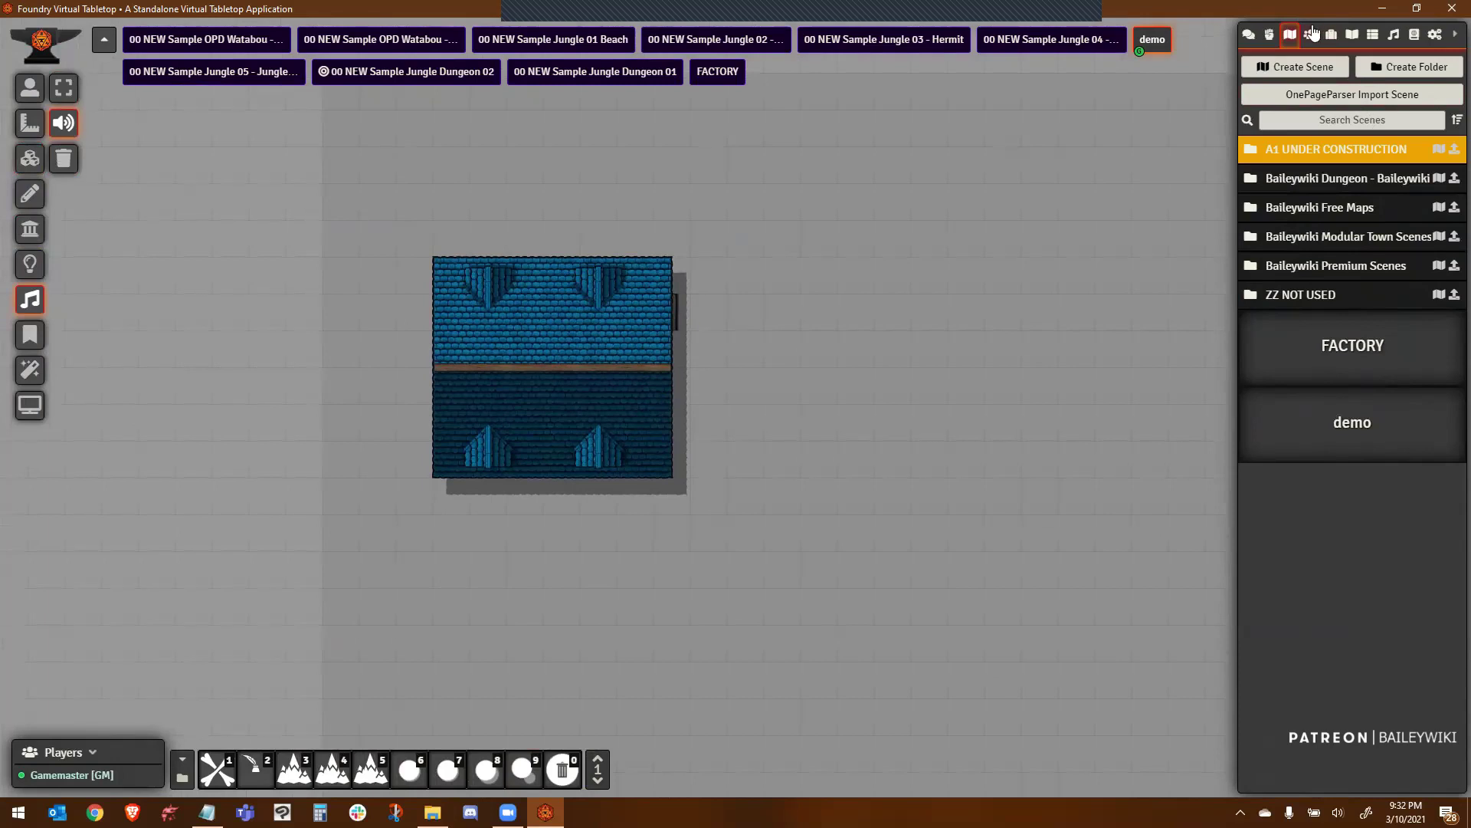
Drop the UTILITY Building Token beside the house and rename it 'empty house'
{"action": "left_click", "coordinate": [1311, 34]}
{"action": "left_click", "coordinate": [1334, 126]}
{"action": "type", "text": "util"}
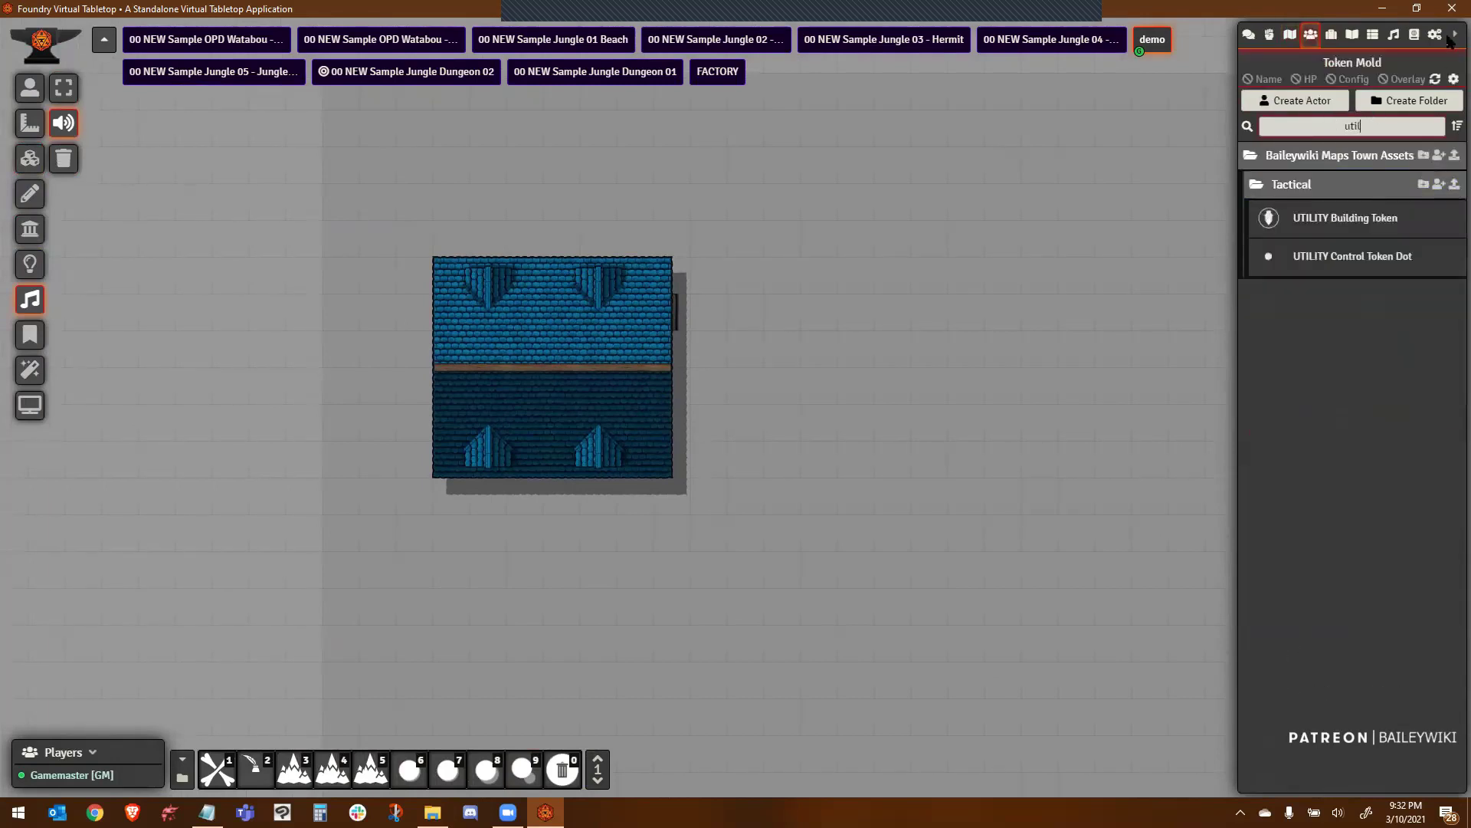
{"action": "left_click_drag", "start_coordinate": [708, 489], "coordinate": [707, 498]}
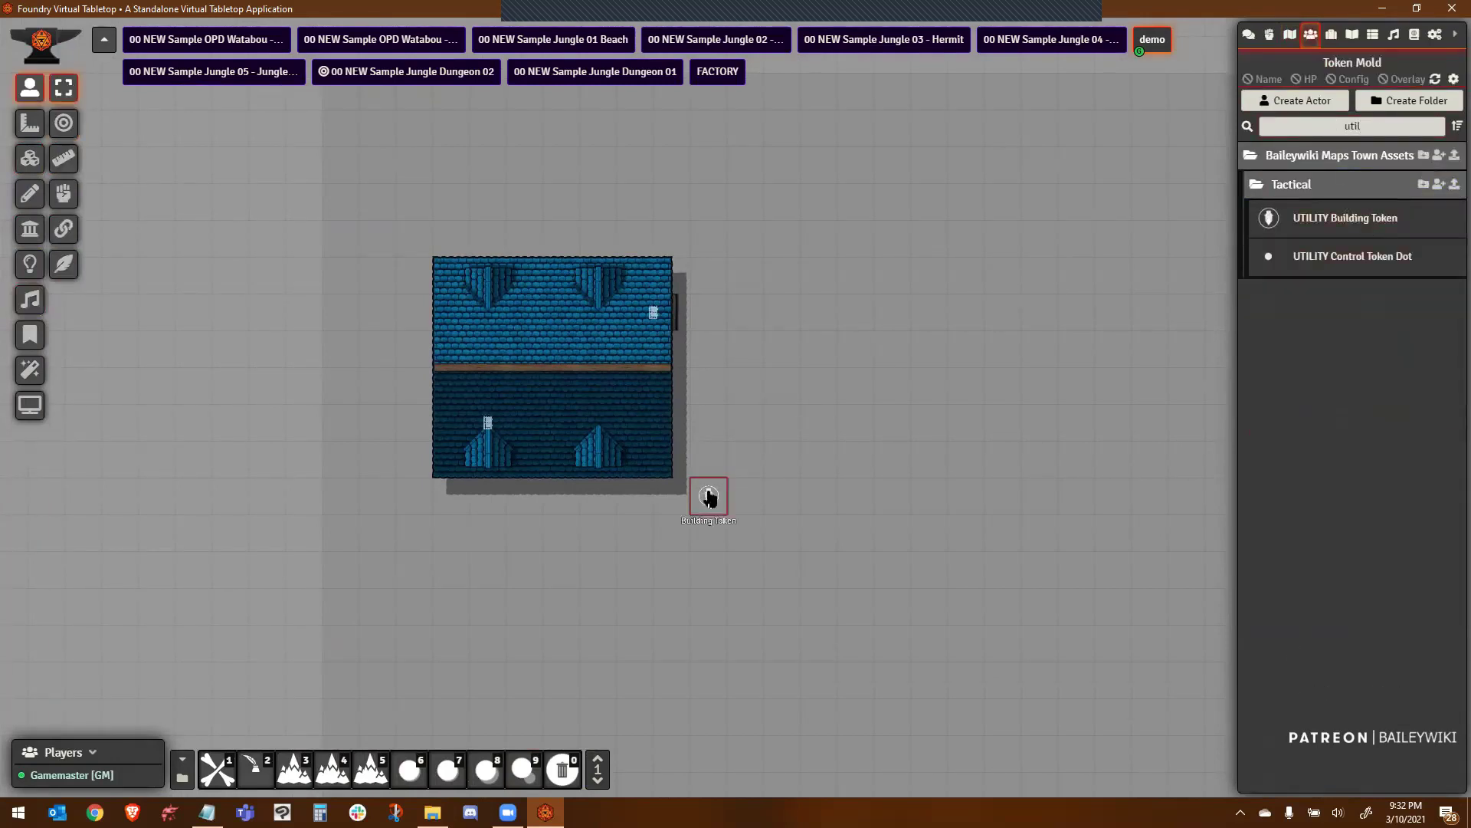
{"action": "double_click", "coordinate": [728, 442]}
{"action": "type", "text": "empty hou"}
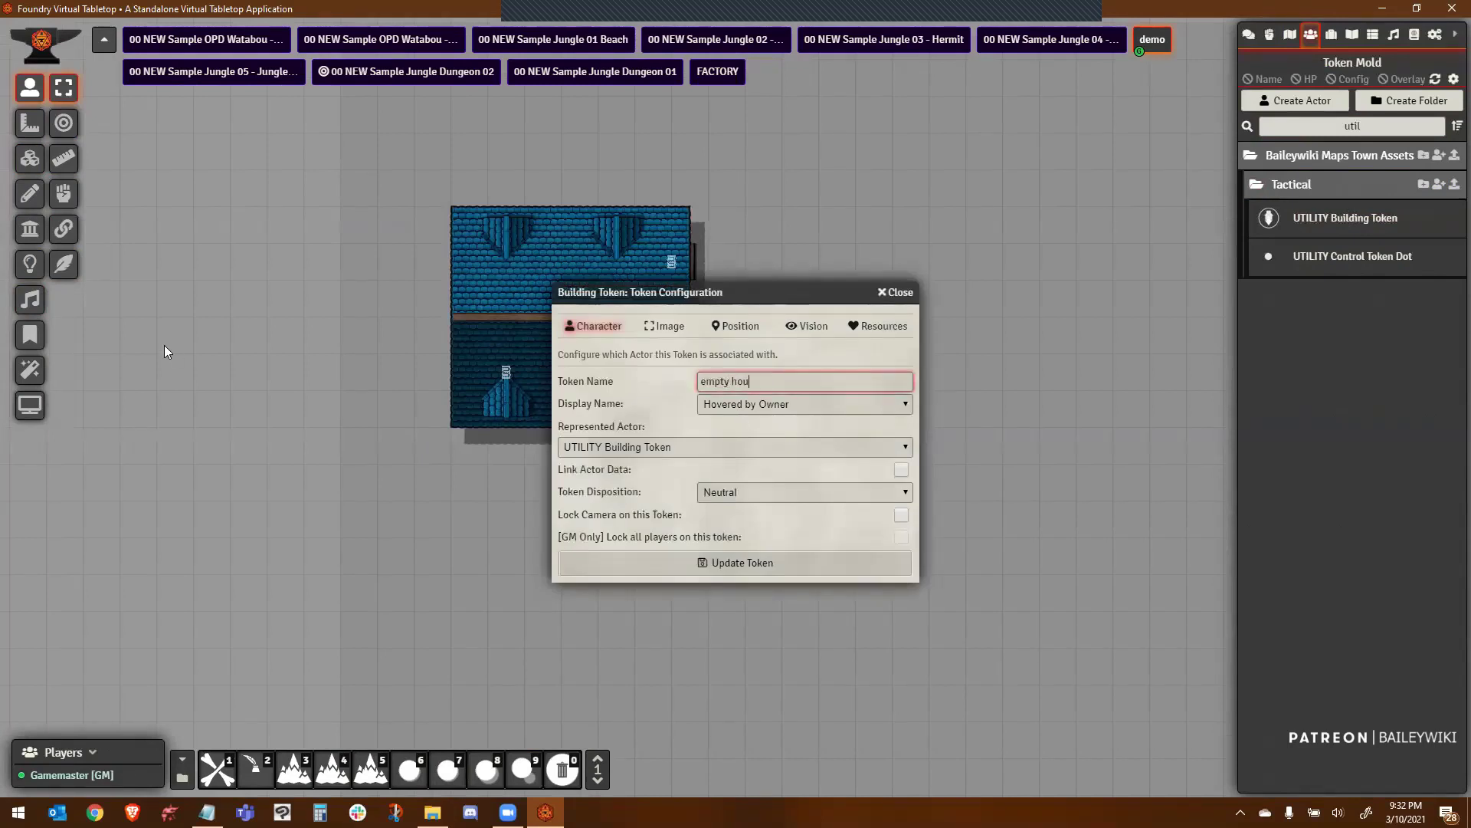
{"action": "type", "text": "se"}
{"action": "key", "text": "Return"}
Attach the whole house to the empty house token with Token Attacher
{"action": "scroll", "coordinate": [732, 443], "scroll_direction": "up", "scroll_amount": 3}
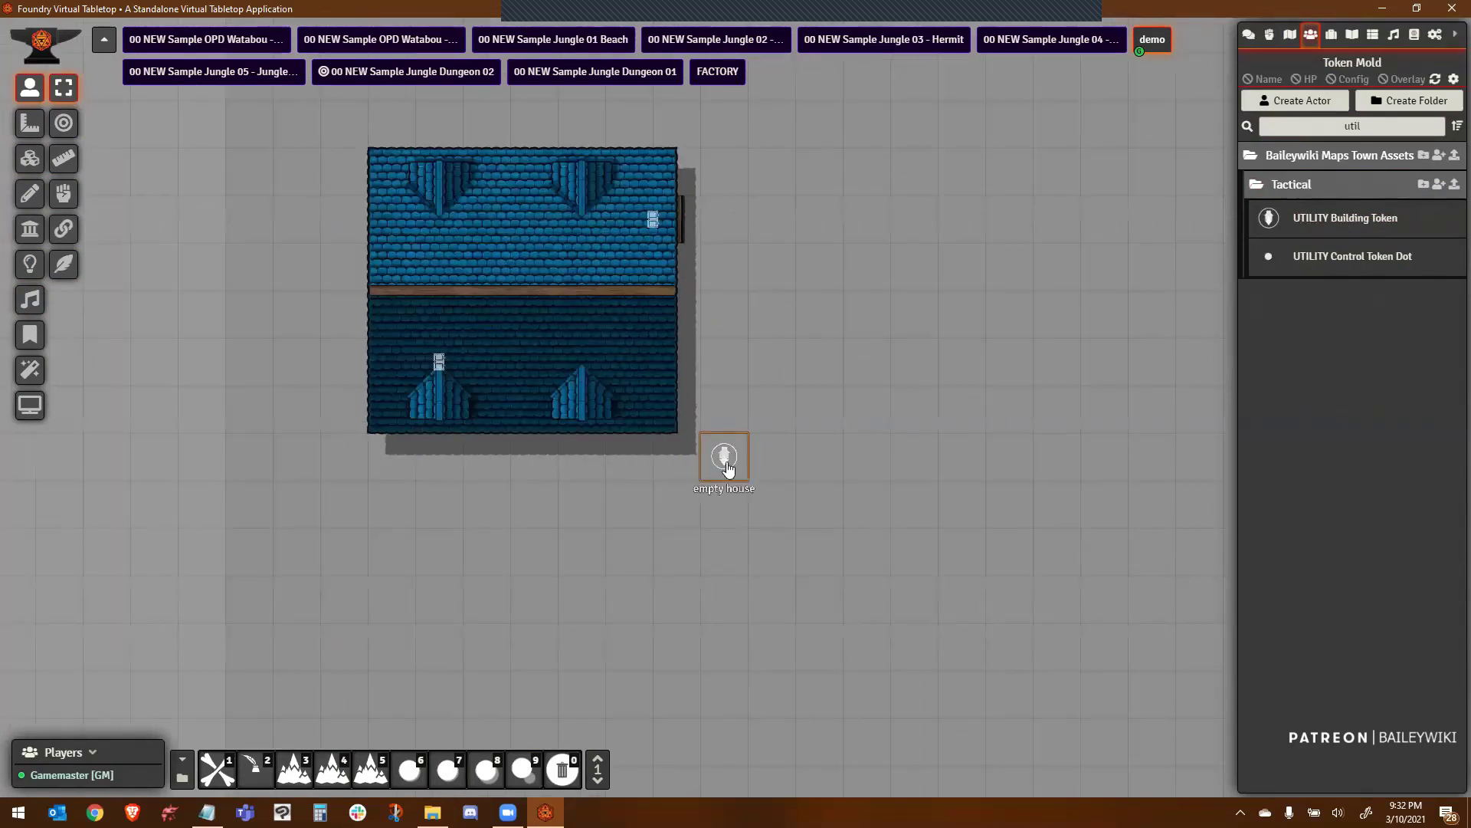
{"action": "scroll", "coordinate": [728, 464], "scroll_direction": "down", "scroll_amount": 3}
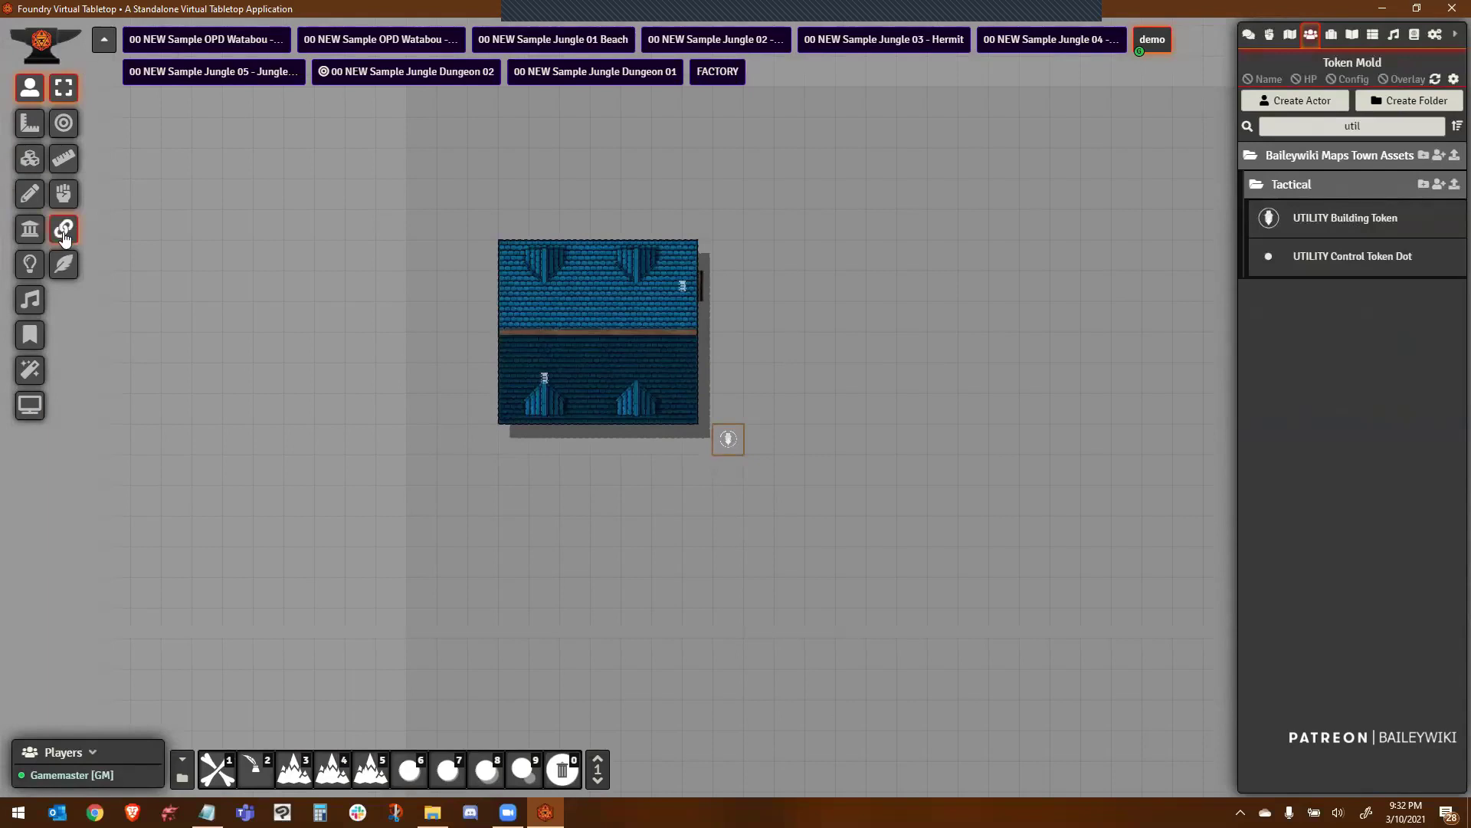
{"action": "left_click", "coordinate": [62, 232]}
{"action": "left_click", "coordinate": [220, 89]}
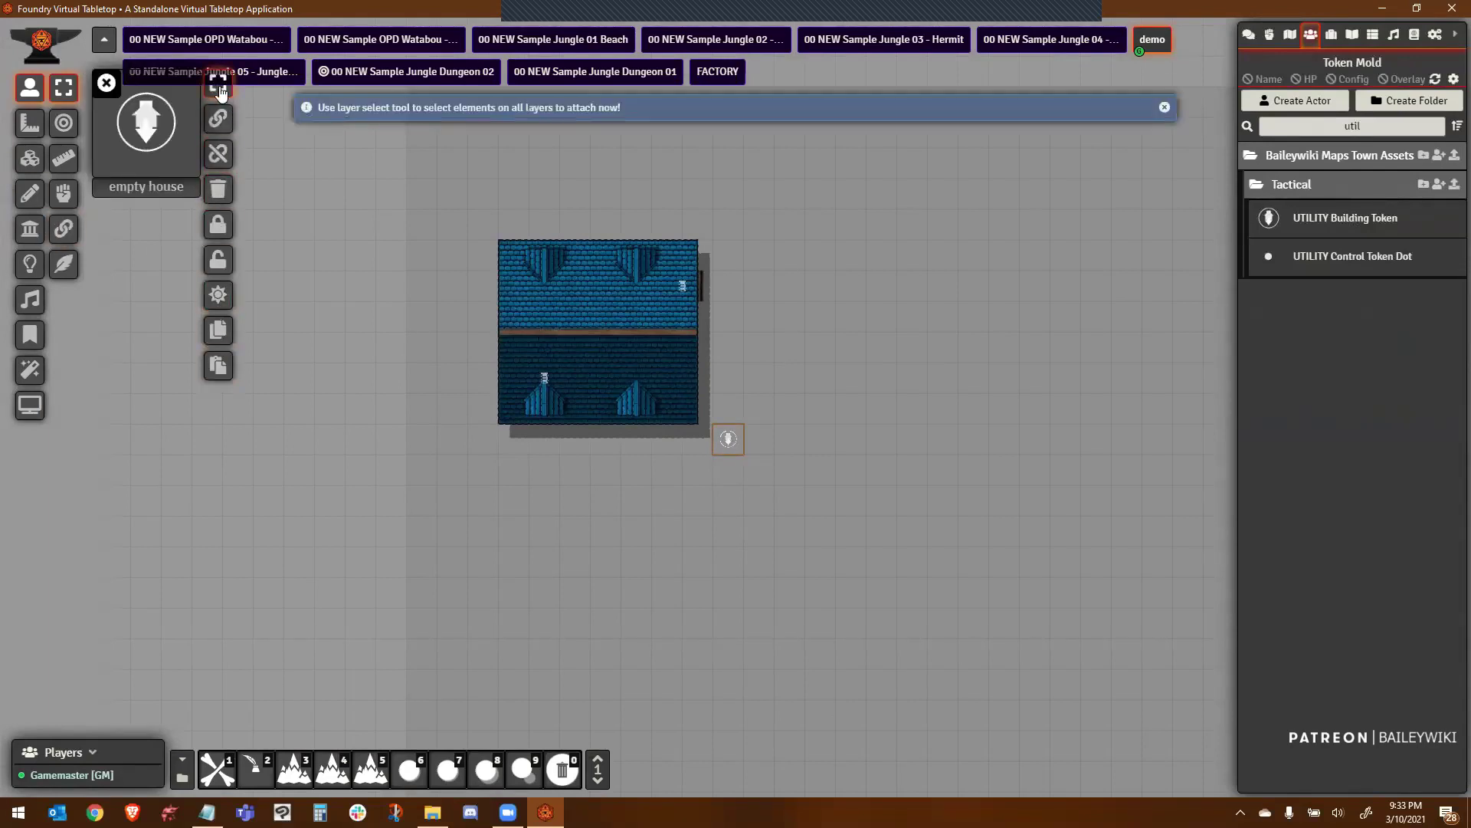
{"action": "left_click_drag", "start_coordinate": [469, 209], "coordinate": [804, 449]}
{"action": "left_click", "coordinate": [107, 86]}
Verify the floor, walls and lights are attached, then return to the token layer
{"action": "left_click", "coordinate": [29, 158]}
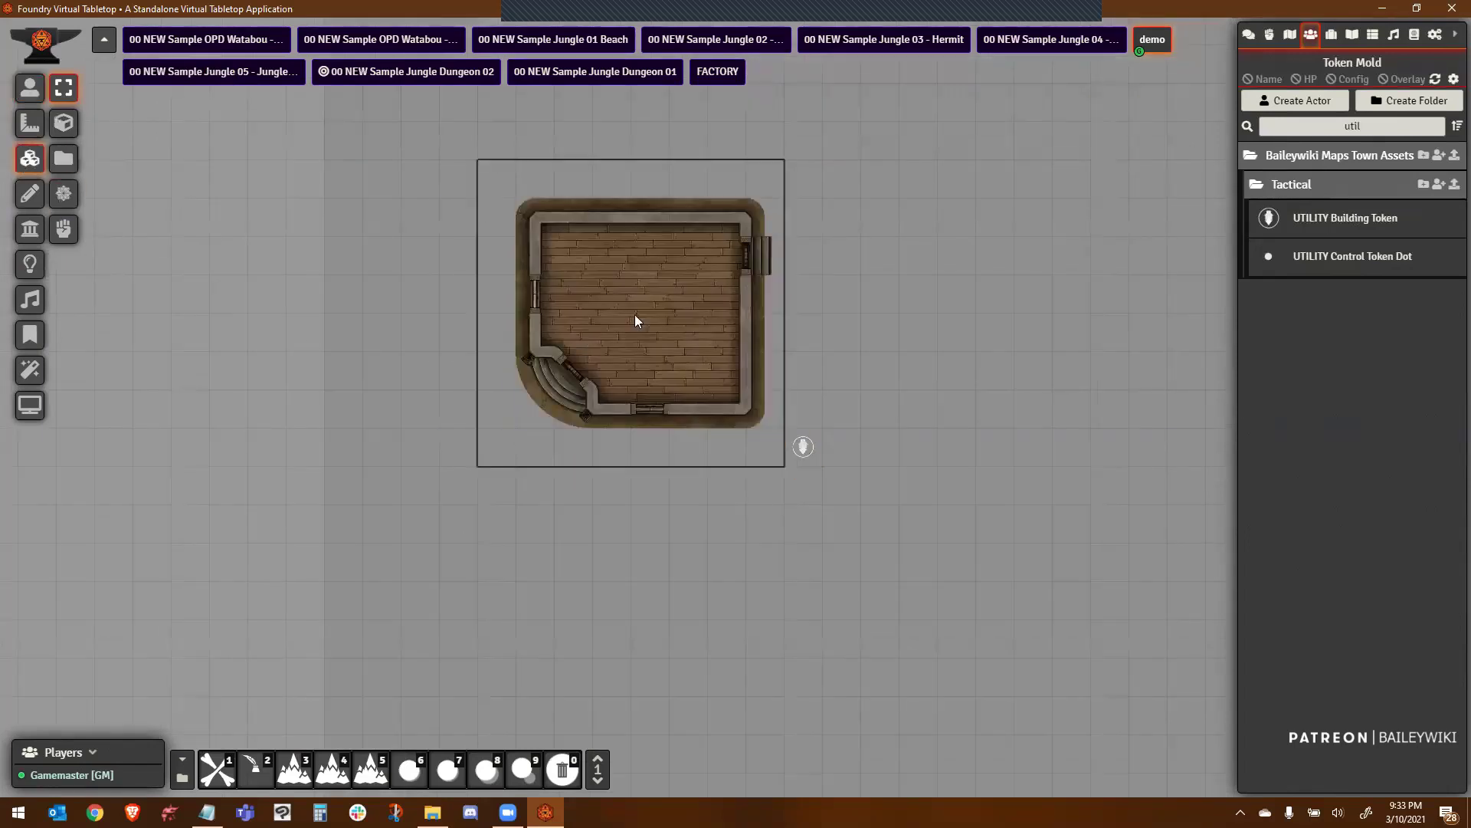
{"action": "left_click", "coordinate": [29, 228]}
{"action": "left_click", "coordinate": [30, 263]}
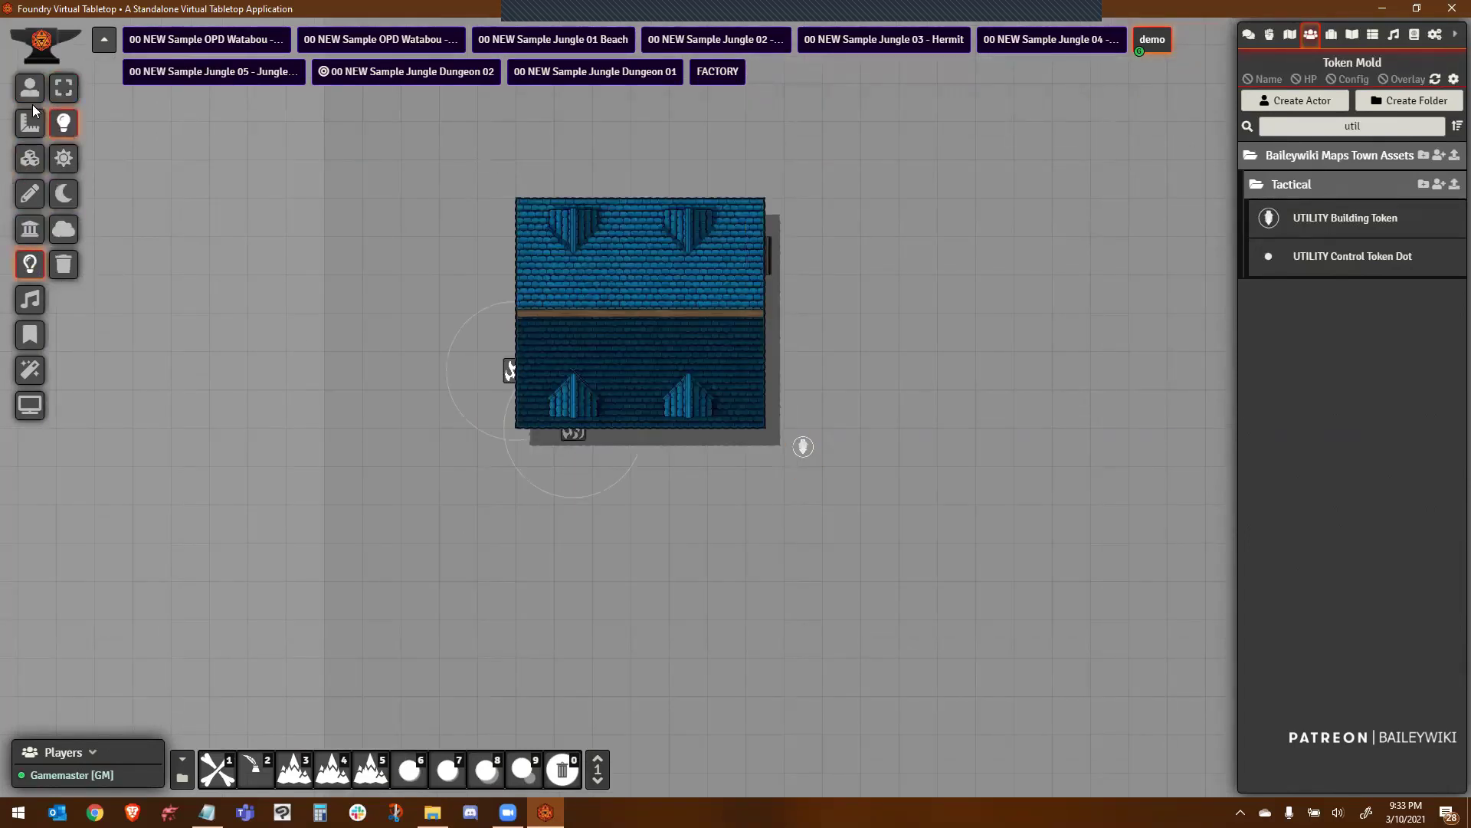
{"action": "left_click", "coordinate": [29, 87]}
Create a Non-Player Character actor named 'demo house'
{"action": "left_click", "coordinate": [1302, 100]}
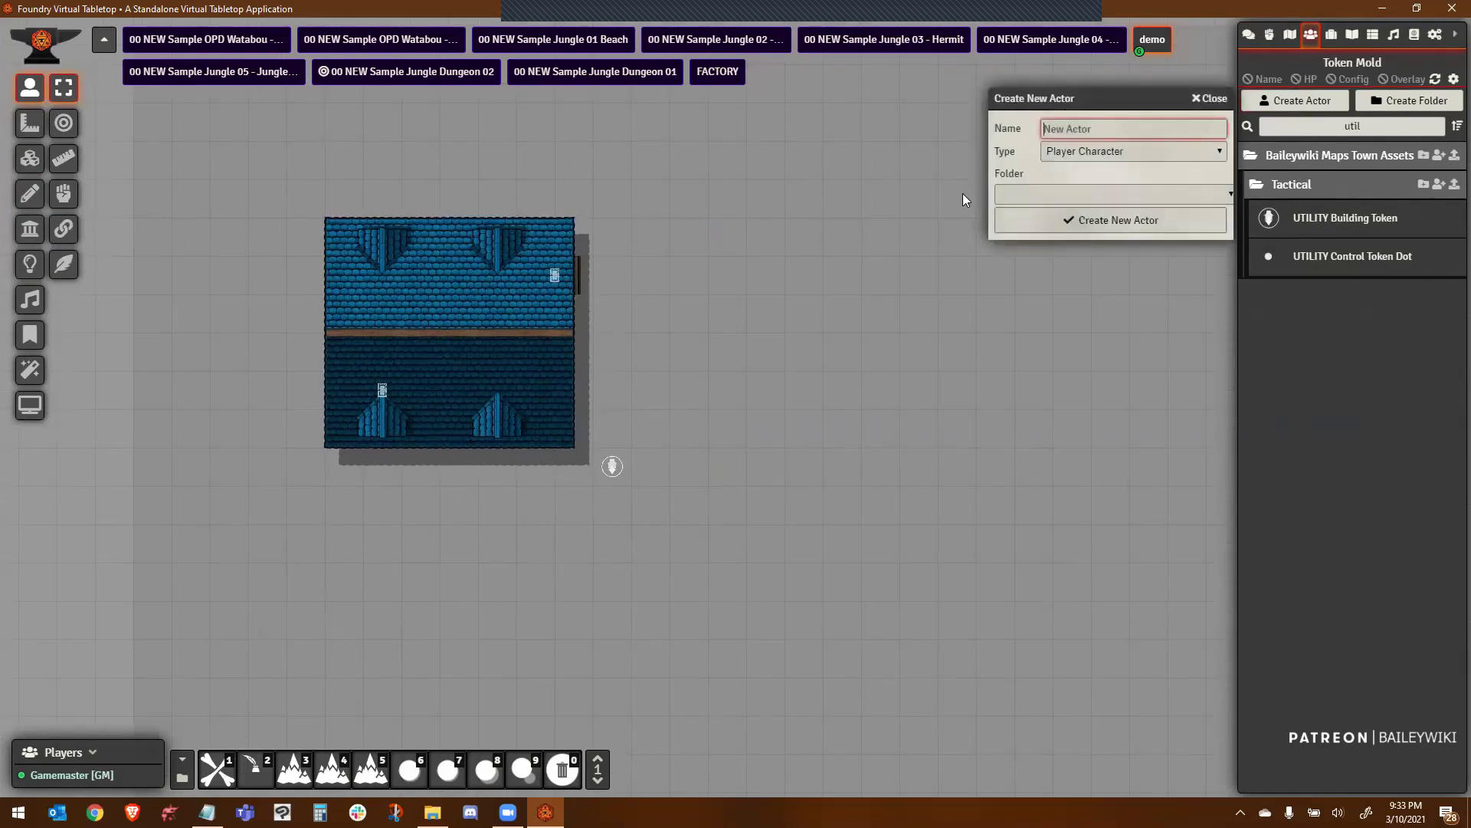
{"action": "type", "text": "demo house"}
{"action": "left_click", "coordinate": [1124, 153]}
{"action": "left_click", "coordinate": [1109, 200]}
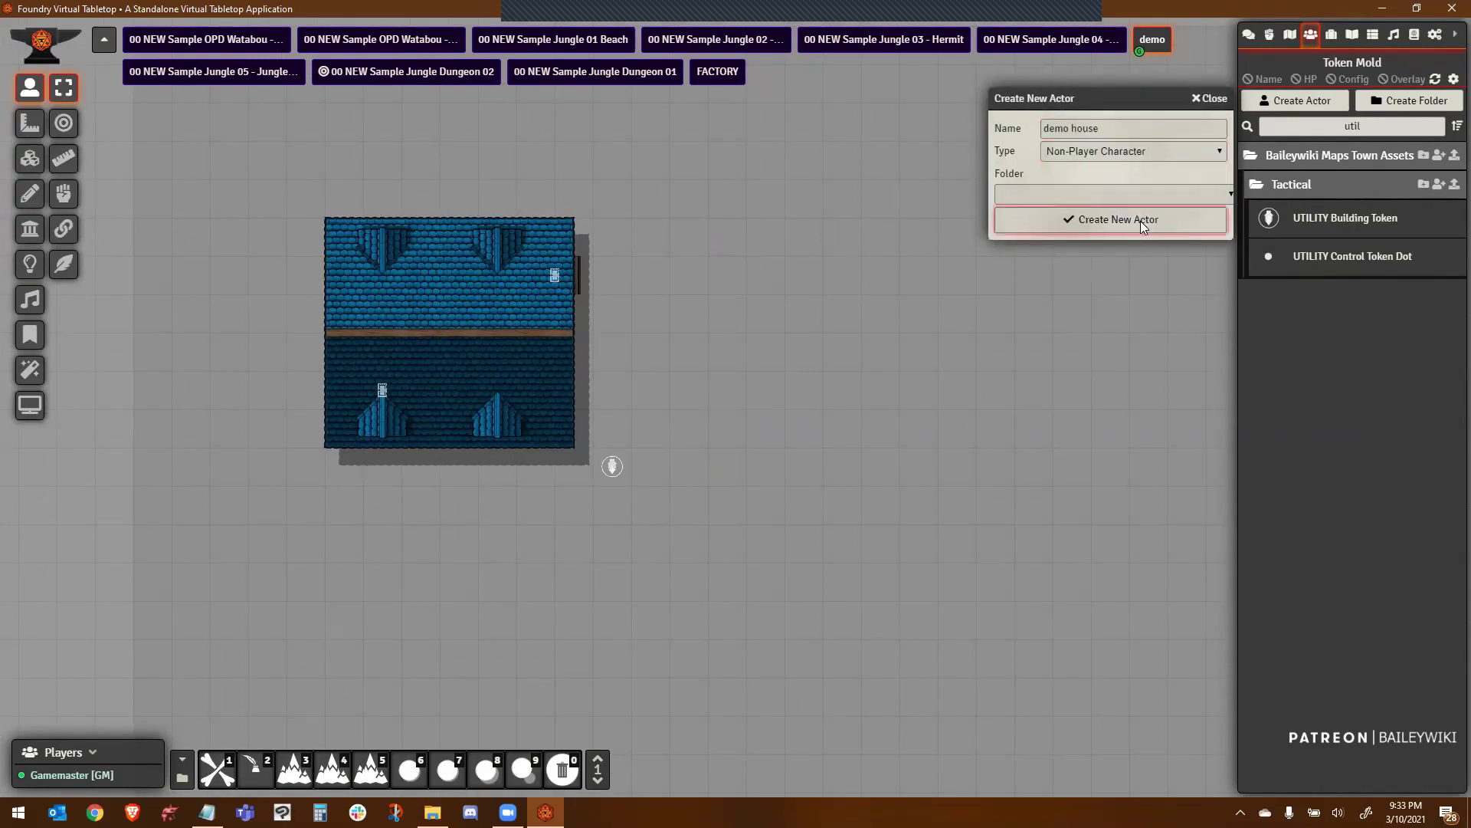
{"action": "left_click", "coordinate": [1140, 221]}
Set the actor portrait to data/Maps/demo/house-demo-roof.png
{"action": "left_click", "coordinate": [578, 250]}
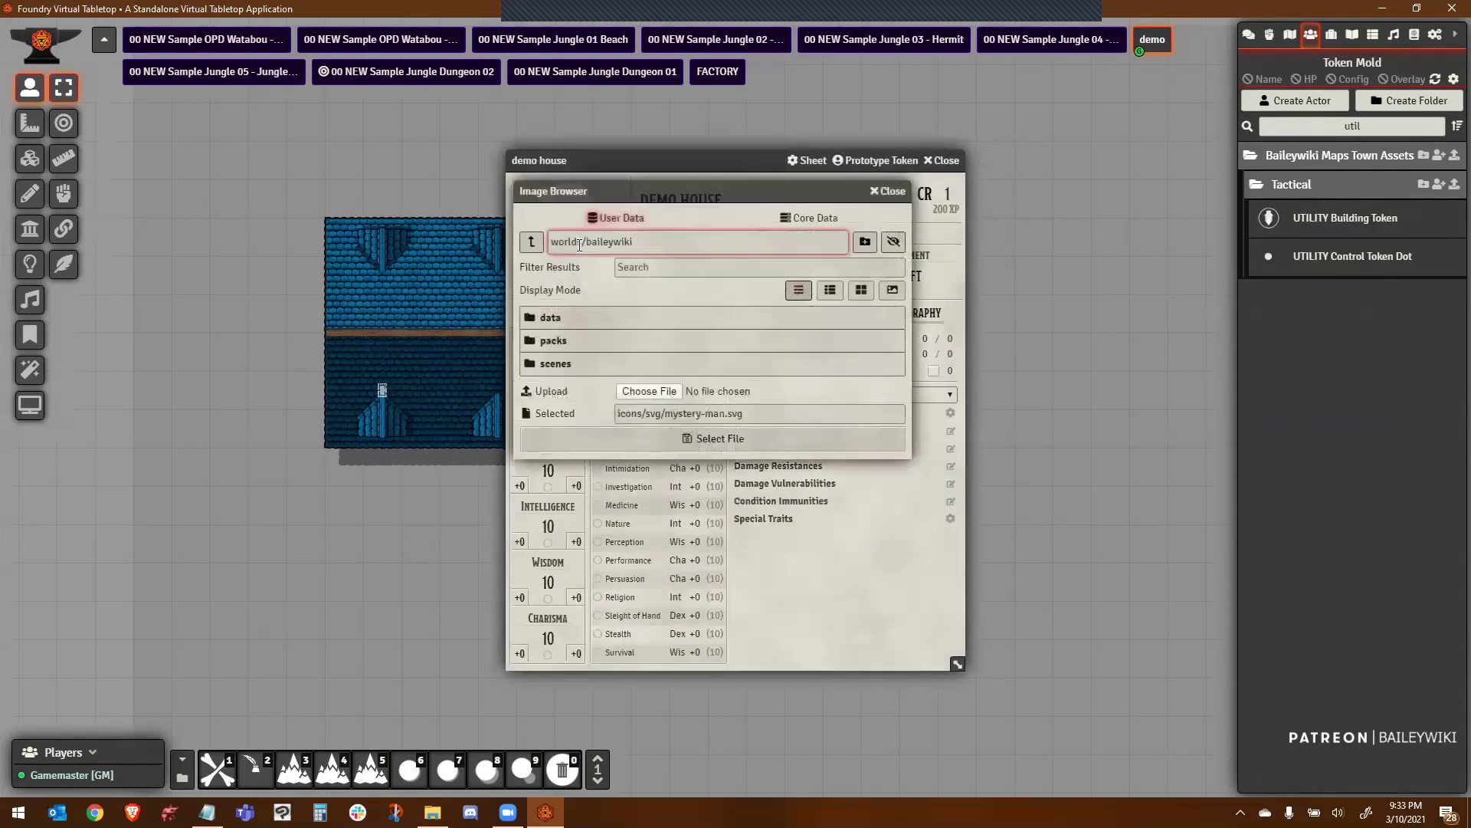
{"action": "left_click", "coordinate": [552, 318]}
{"action": "left_click", "coordinate": [553, 340]}
{"action": "left_click", "coordinate": [566, 170]}
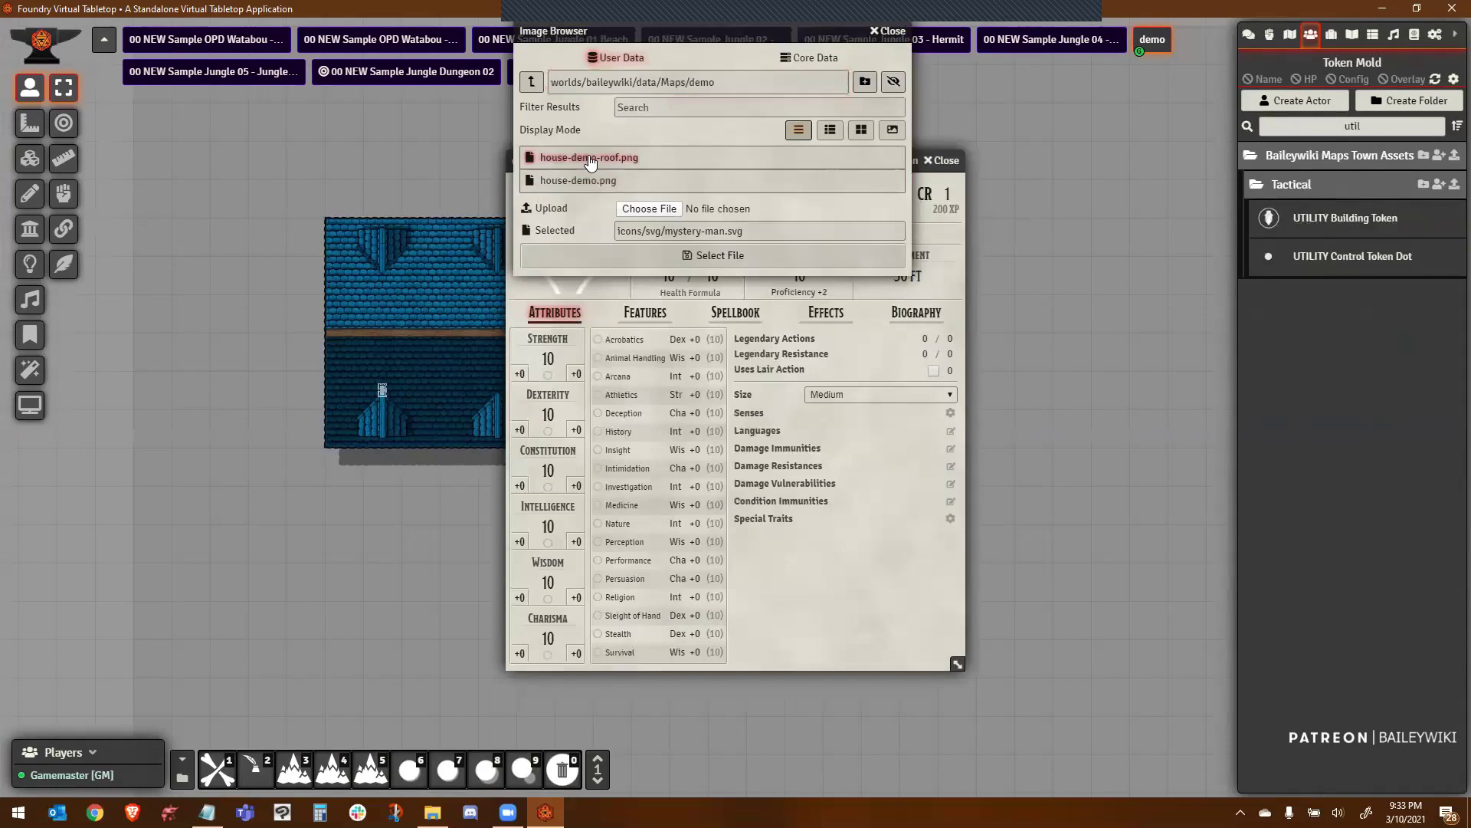
{"action": "left_click", "coordinate": [590, 158]}
{"action": "left_click", "coordinate": [571, 255]}
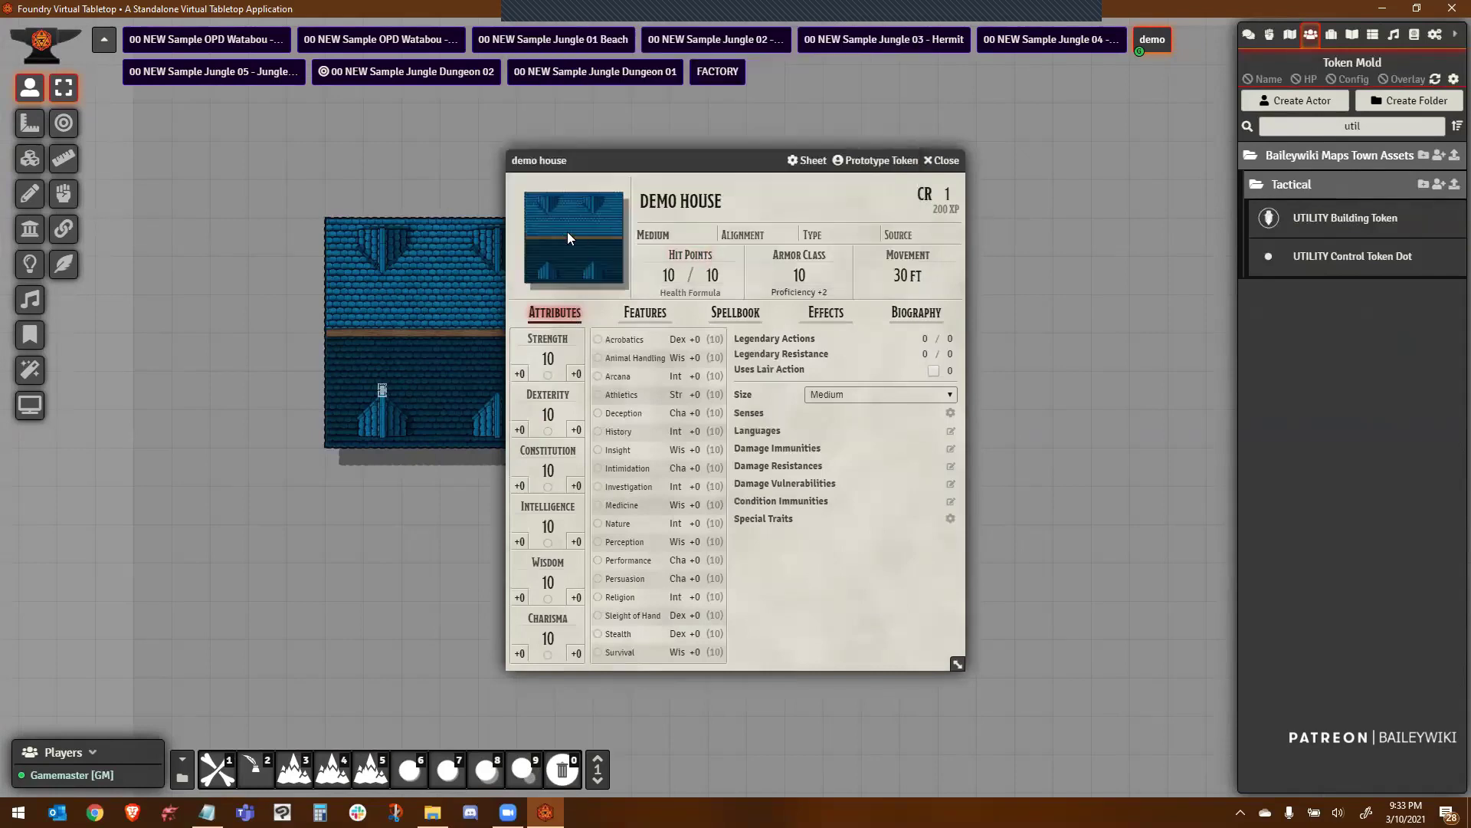
Set the prototype token disposition to Neutral and assign it from the placed token
{"action": "left_click", "coordinate": [872, 161]}
{"action": "left_click", "coordinate": [1125, 148]}
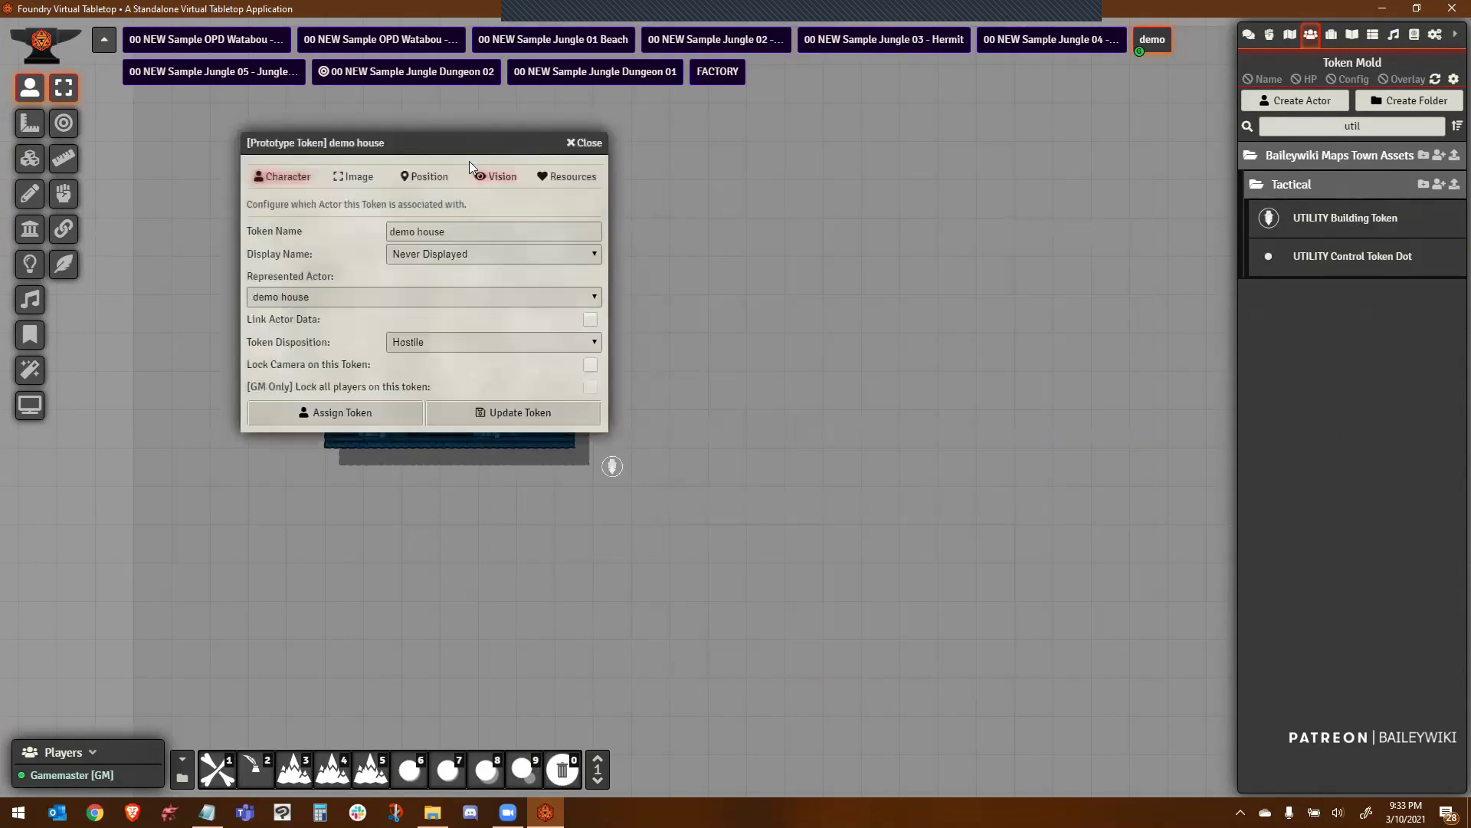
{"action": "left_click_drag", "start_coordinate": [490, 143], "coordinate": [994, 154]}
{"action": "left_click", "coordinate": [947, 352]}
{"action": "left_click", "coordinate": [921, 377]}
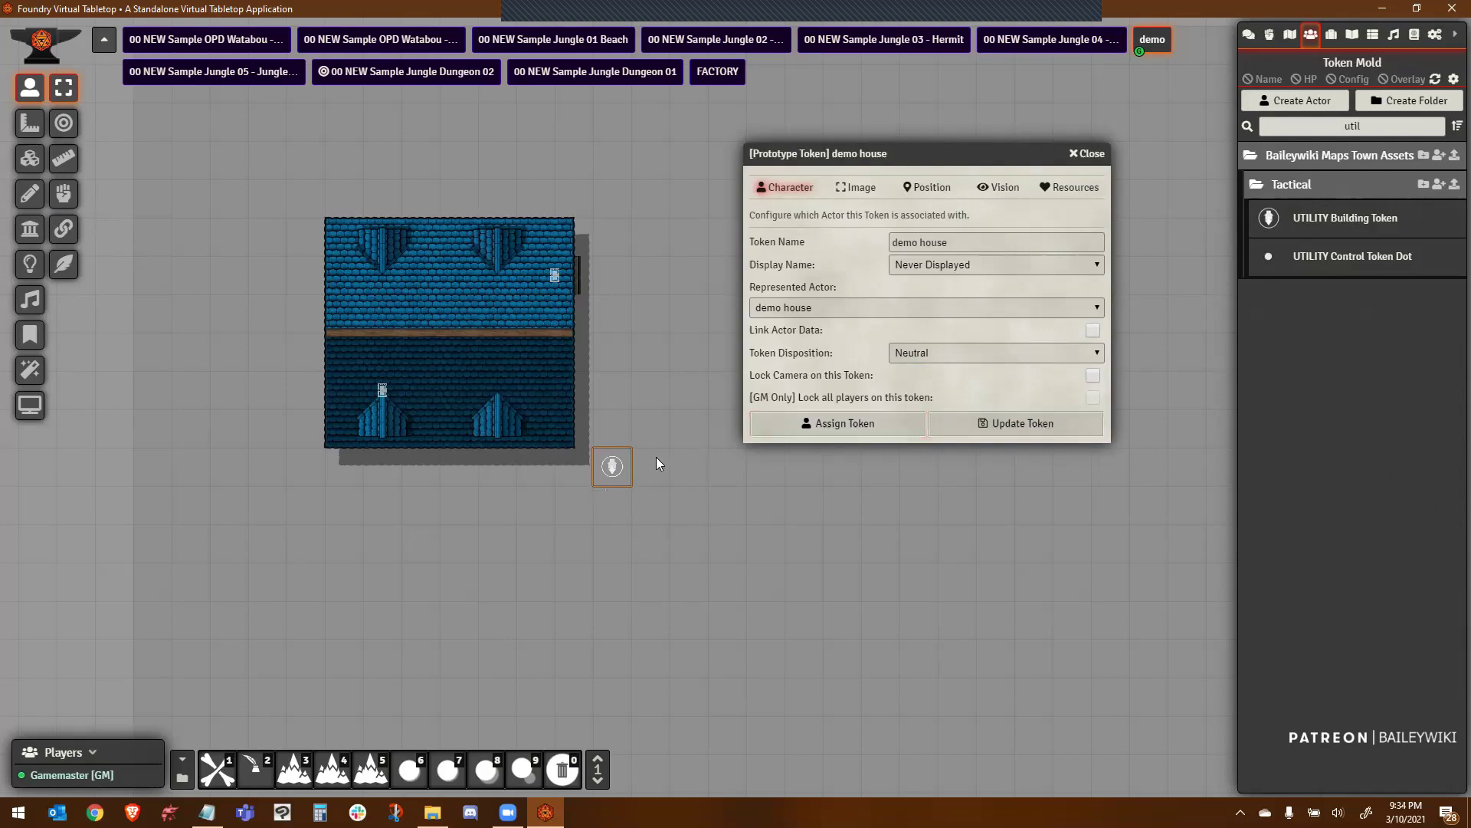
{"action": "left_click", "coordinate": [830, 423]}
Search for 'demo' and drop a second demo house right of the first
{"action": "left_click", "coordinate": [495, 109]}
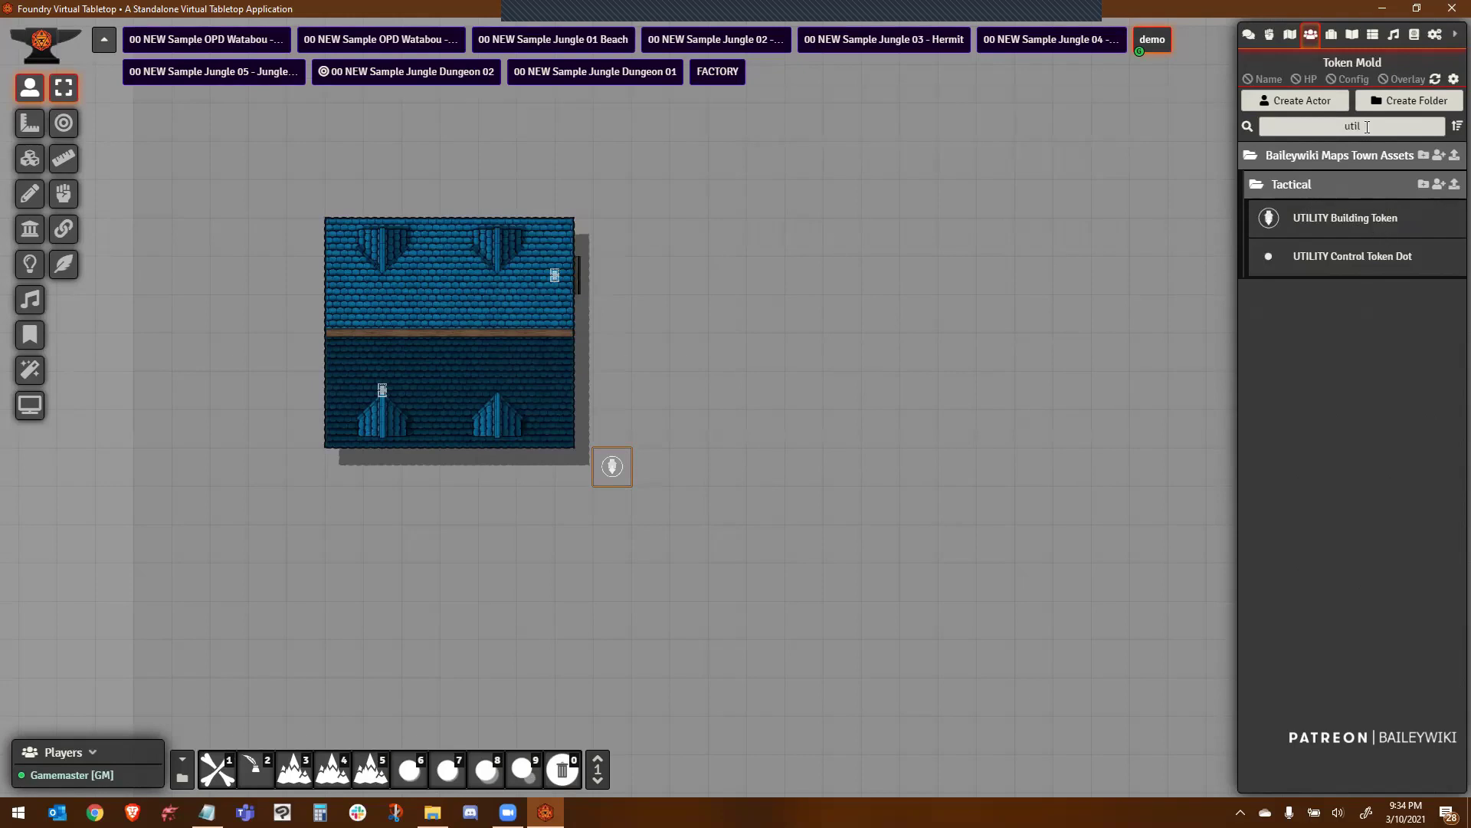
{"action": "type", "text": "demo"}
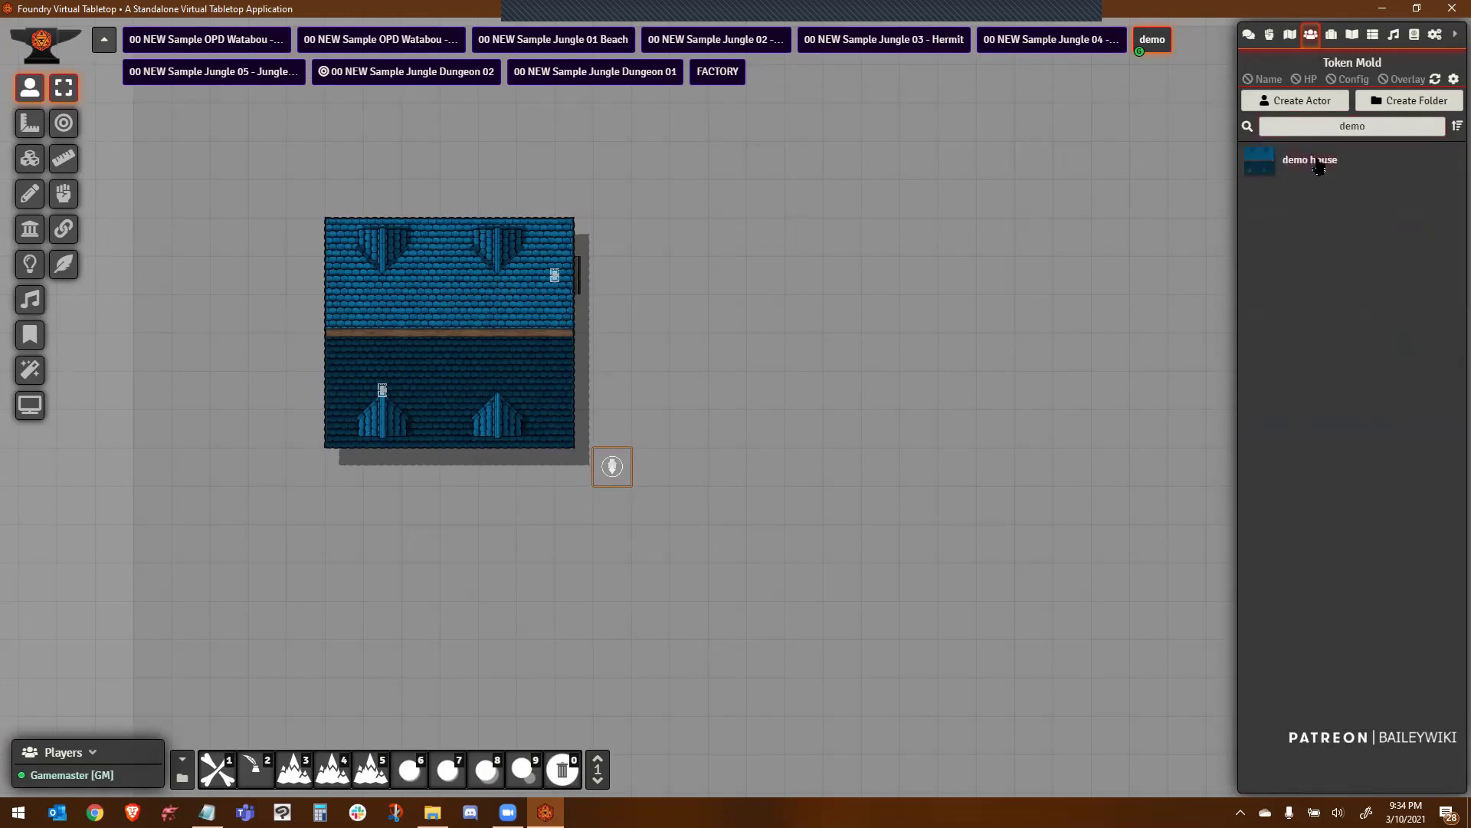
{"action": "left_click_drag", "start_coordinate": [909, 464], "coordinate": [982, 472]}
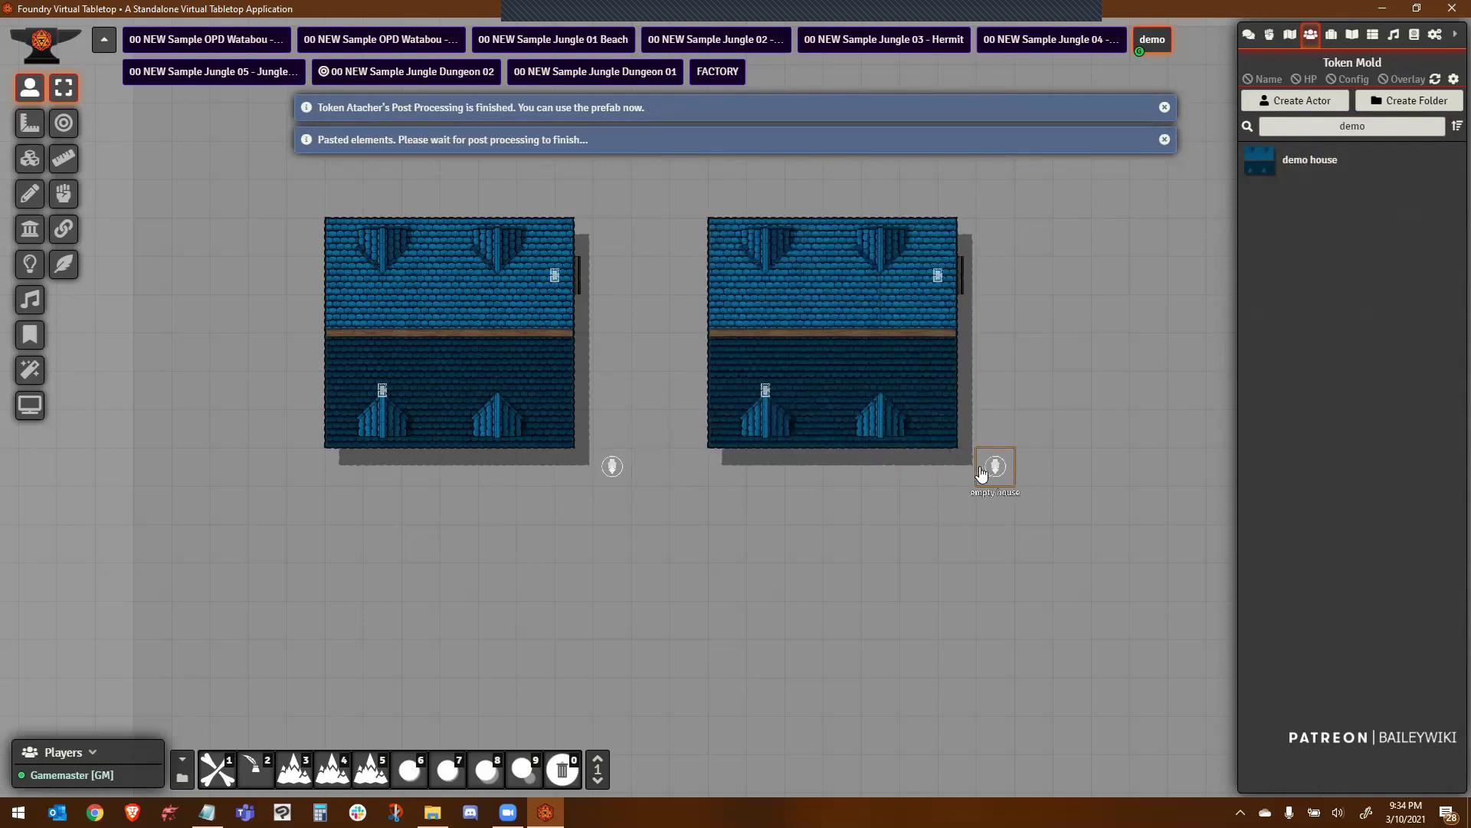
Place a player token inside the house and walk it out and around with arrow keys
{"action": "left_click", "coordinate": [28, 159]}
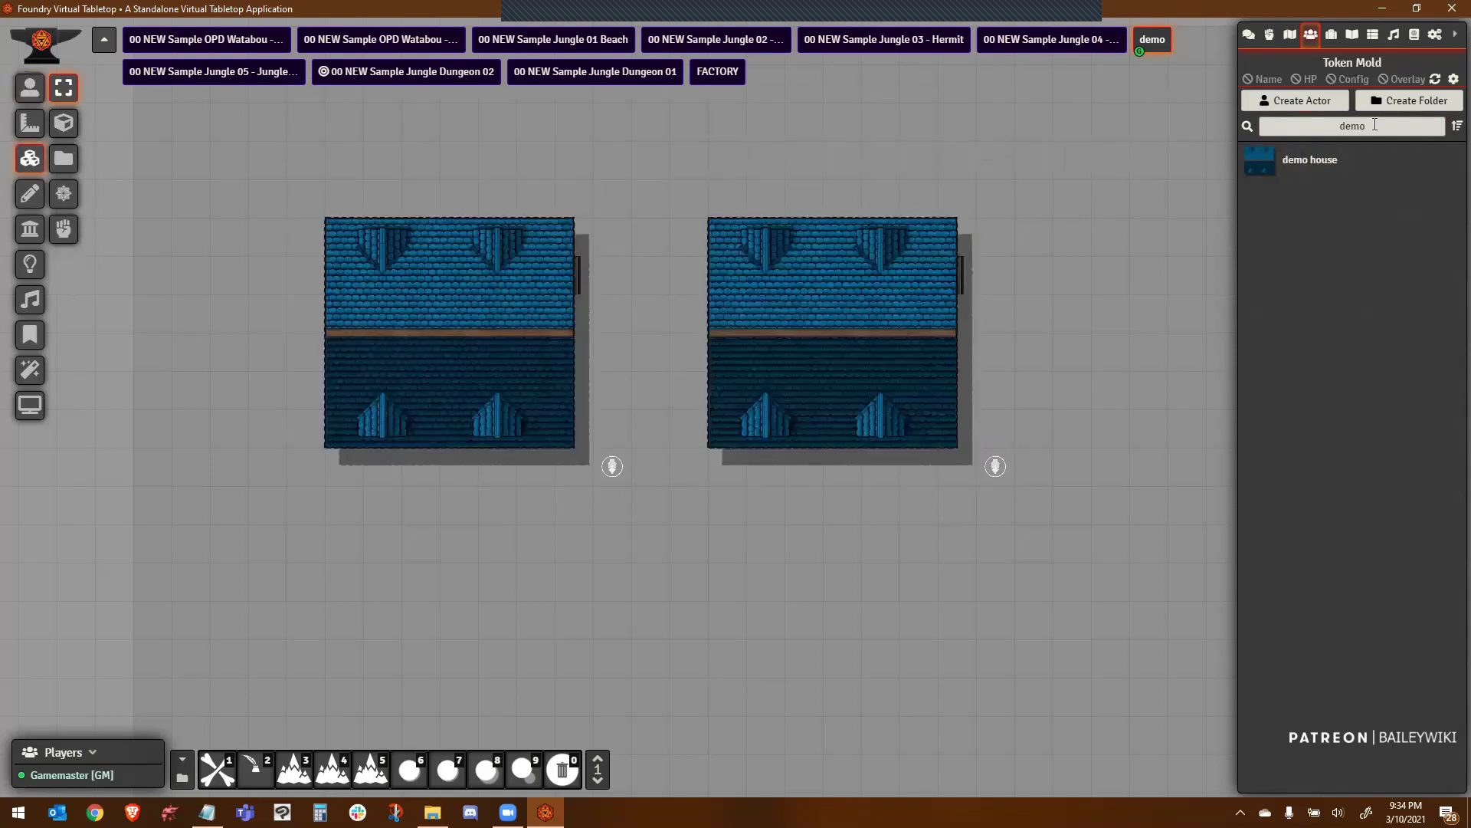
{"action": "type", "text": "play"}
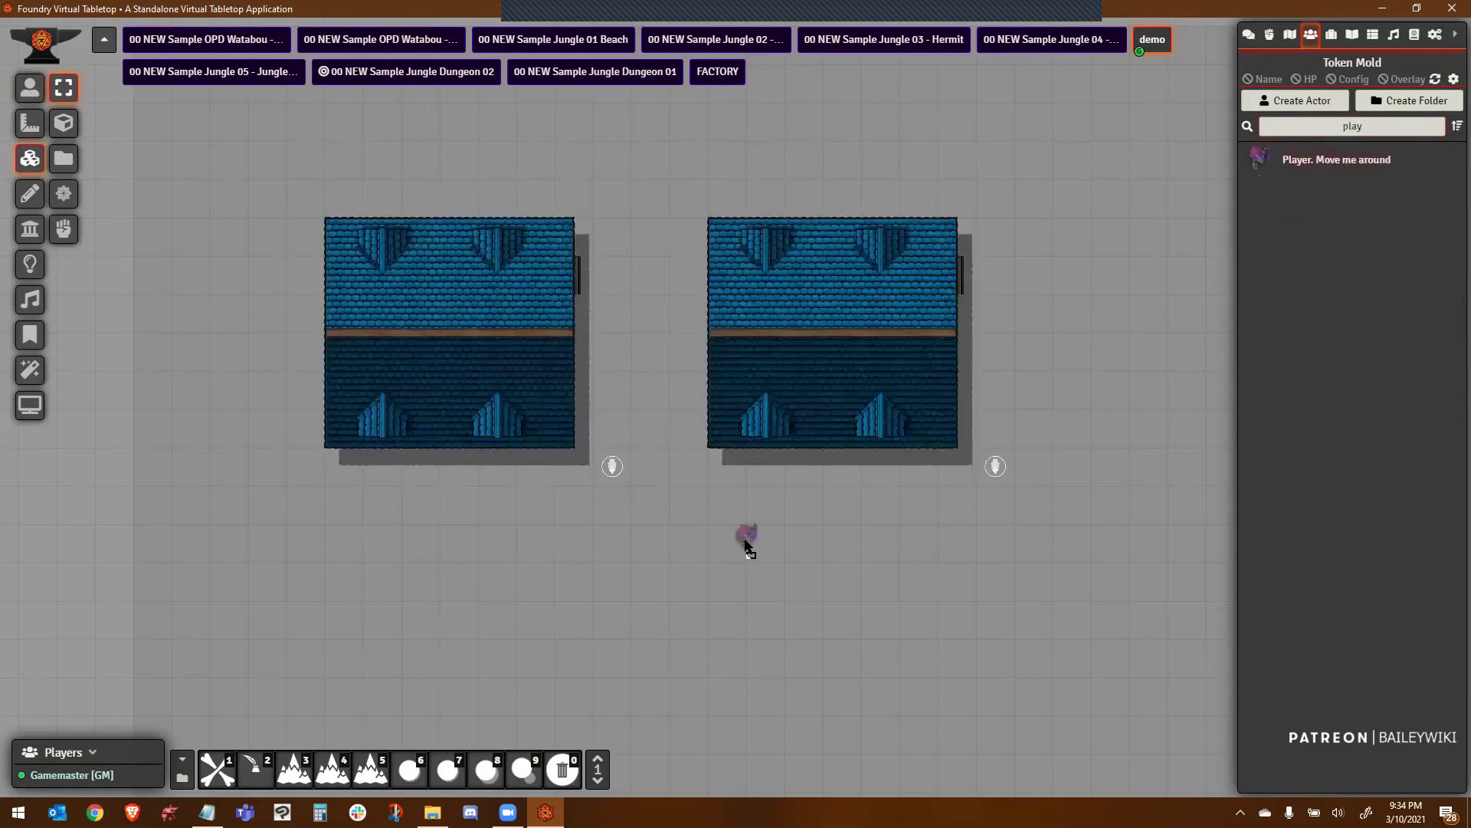
{"action": "left_click_drag", "start_coordinate": [746, 546], "coordinate": [938, 274]}
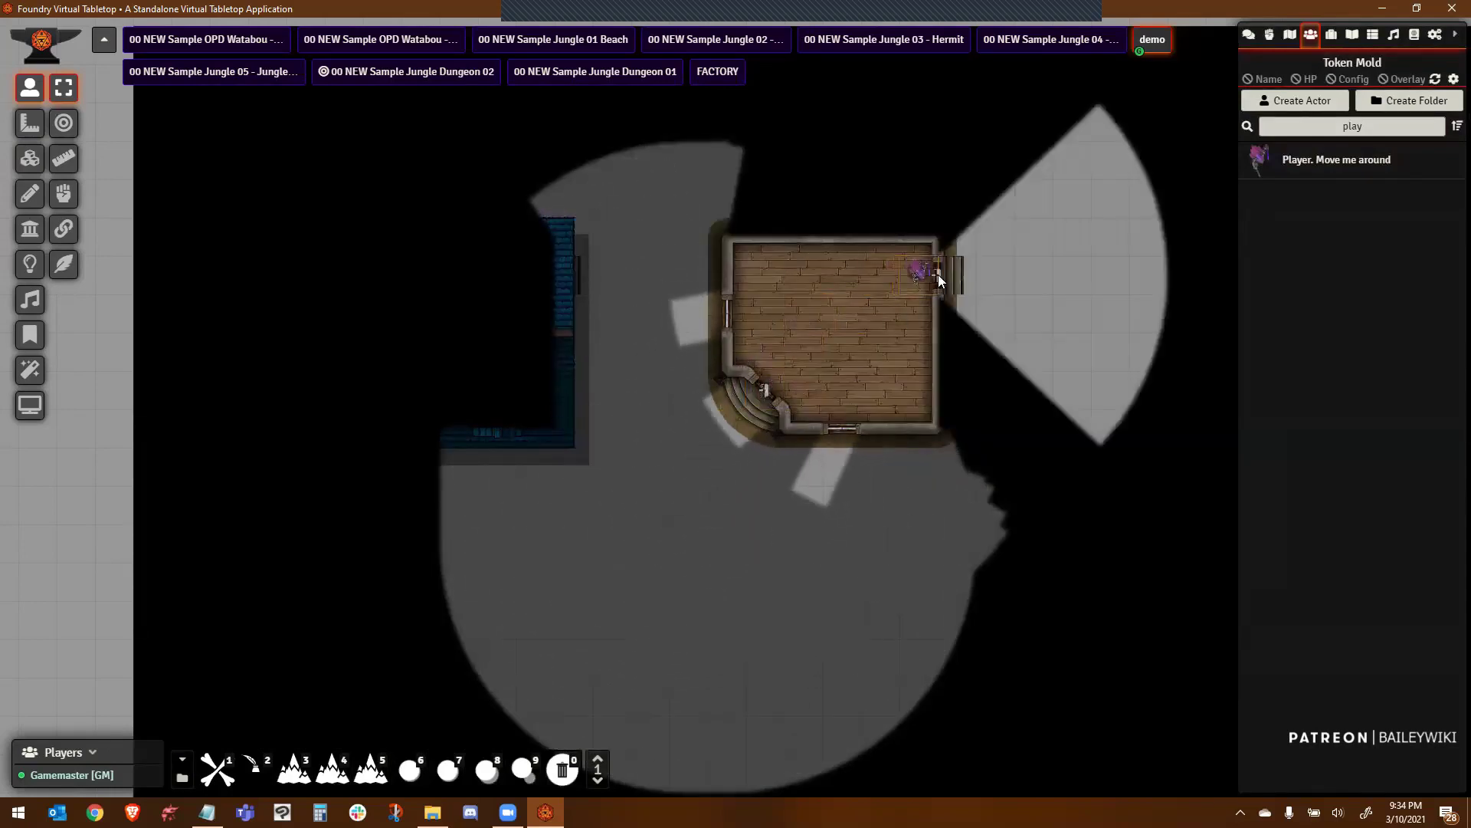
{"action": "key", "text": "Right"}
{"action": "key", "text": "Down"}
{"action": "key", "text": "Down"}
{"action": "key", "text": "Down"}
{"action": "key", "text": "Left"}
{"action": "key", "text": "Left"}
{"action": "left_click", "coordinate": [712, 538]}
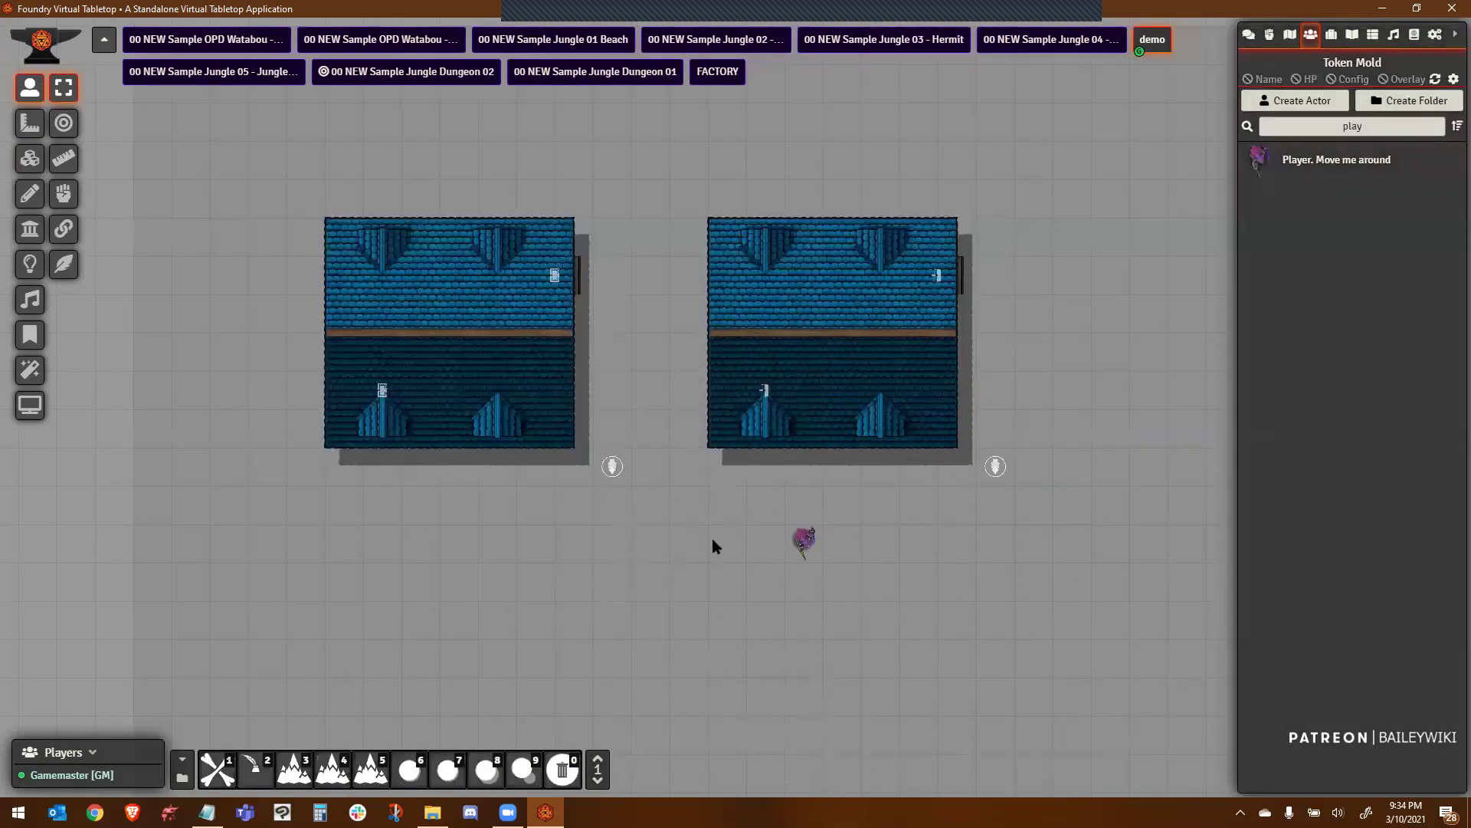
{"action": "scroll", "coordinate": [716, 540], "scroll_direction": "down", "scroll_amount": 4}
{"action": "scroll", "coordinate": [754, 597], "scroll_direction": "up", "scroll_amount": 8}
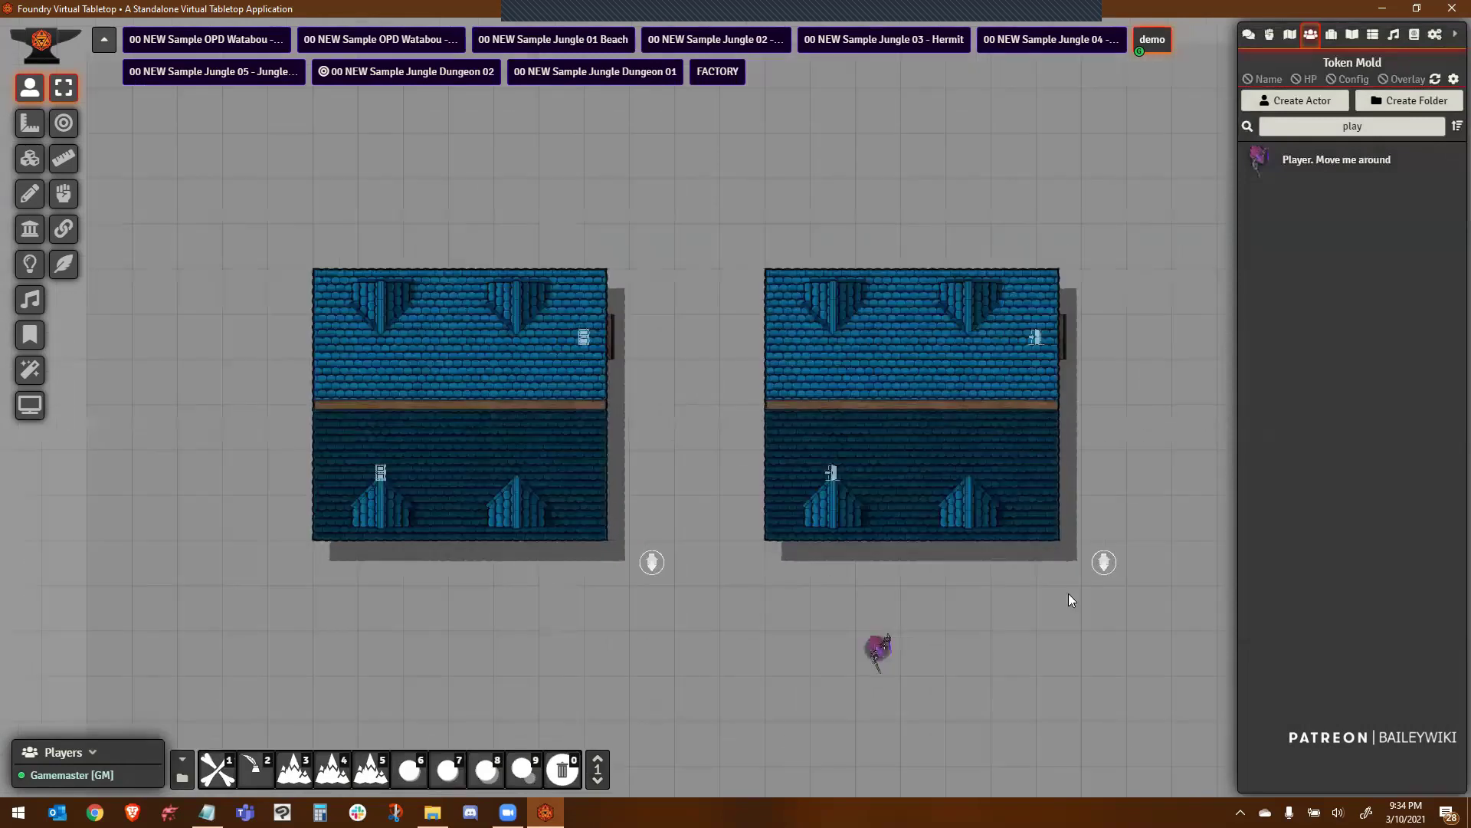
Paste red, black and red L-shaped building prefabs onto the map
{"action": "scroll", "coordinate": [1111, 576], "scroll_direction": "down", "scroll_amount": 2}
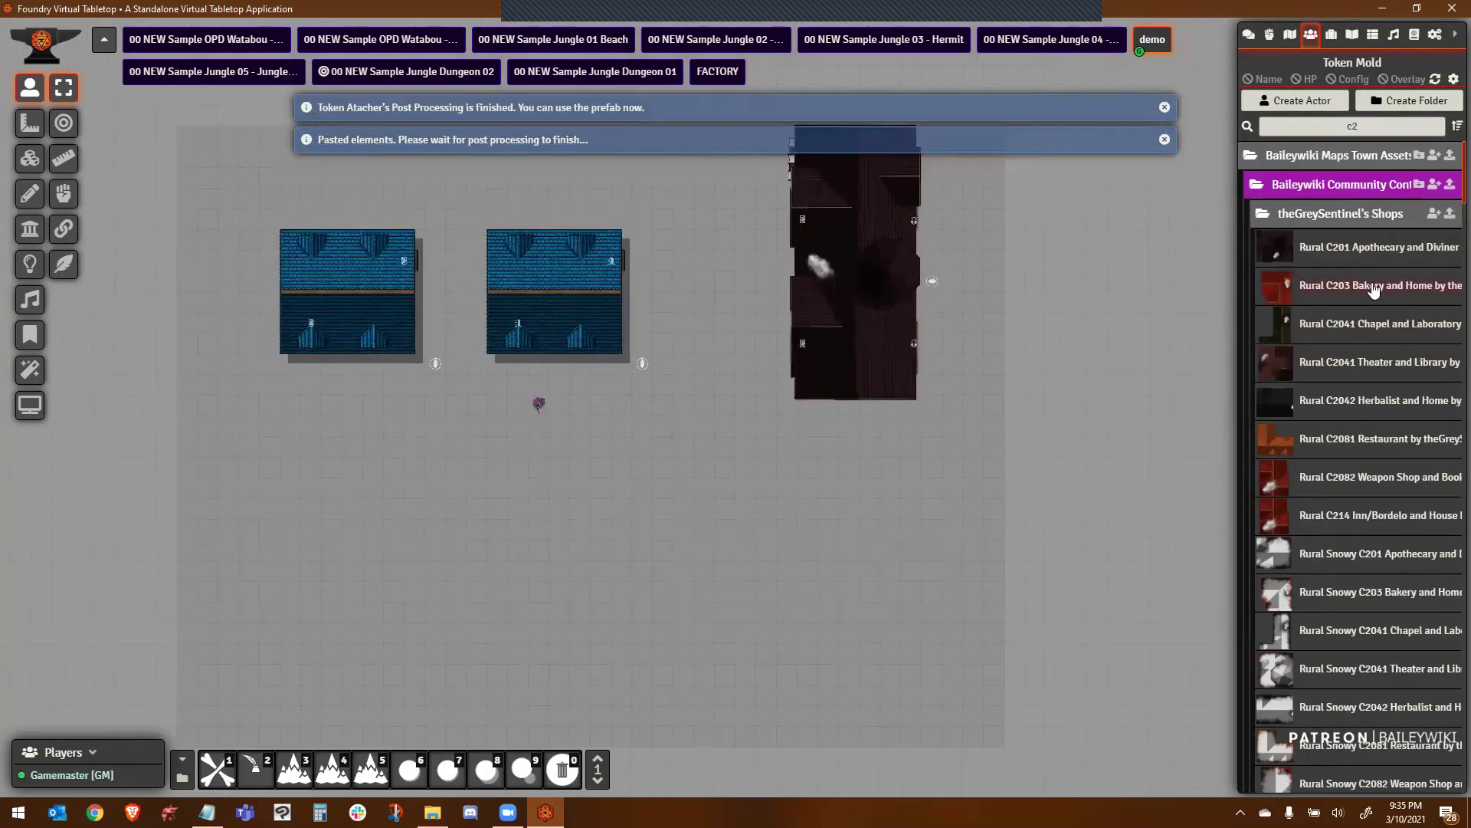
{"action": "key", "text": "ctrl+v"}
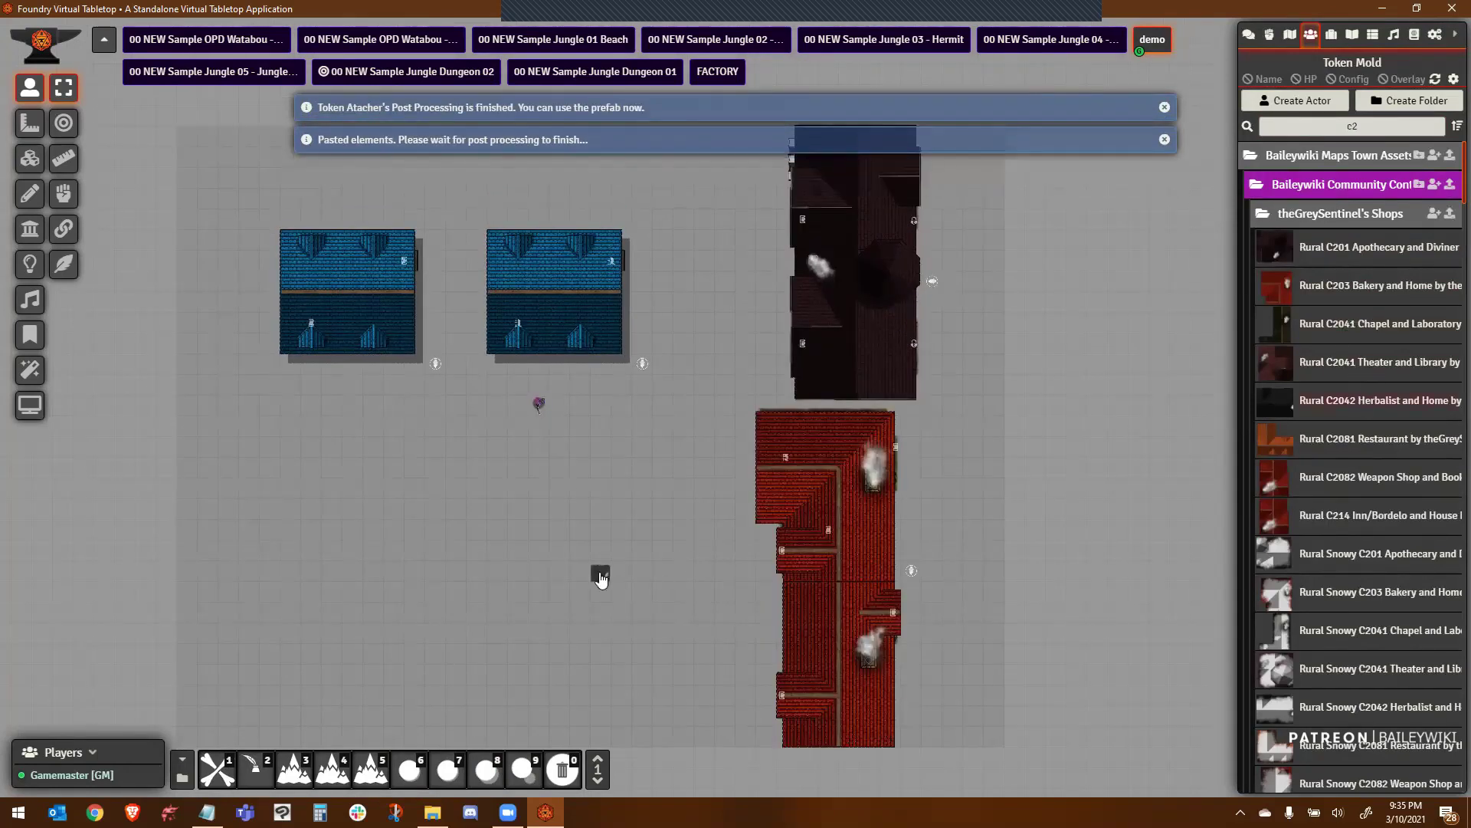
{"action": "key", "text": "ctrl+v"}
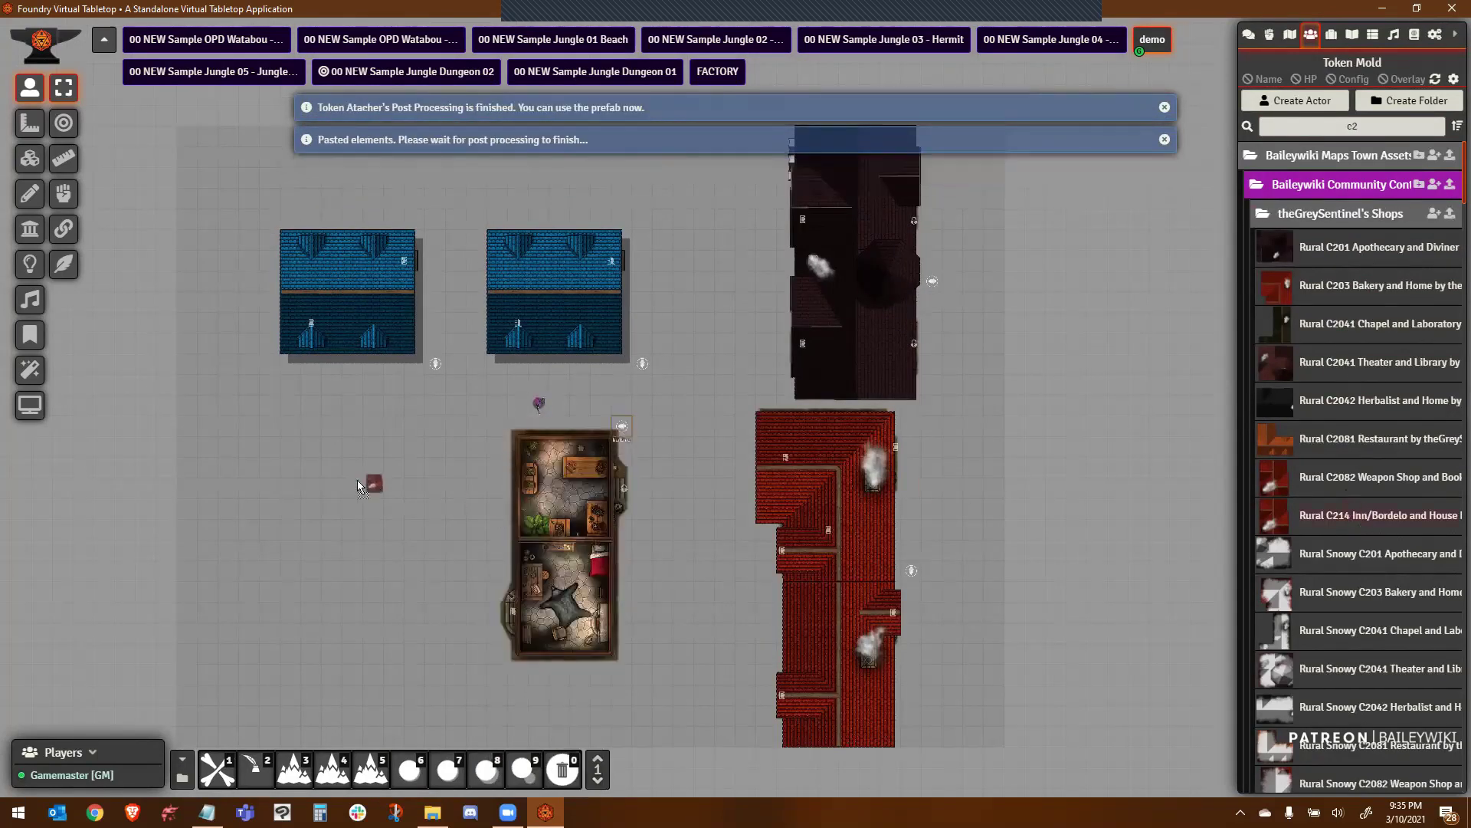
{"action": "key", "text": "ctrl+v"}
{"action": "scroll", "coordinate": [330, 494], "scroll_direction": "up", "scroll_amount": 1}
{"action": "key", "text": "Down"}
{"action": "key", "text": "Down"}
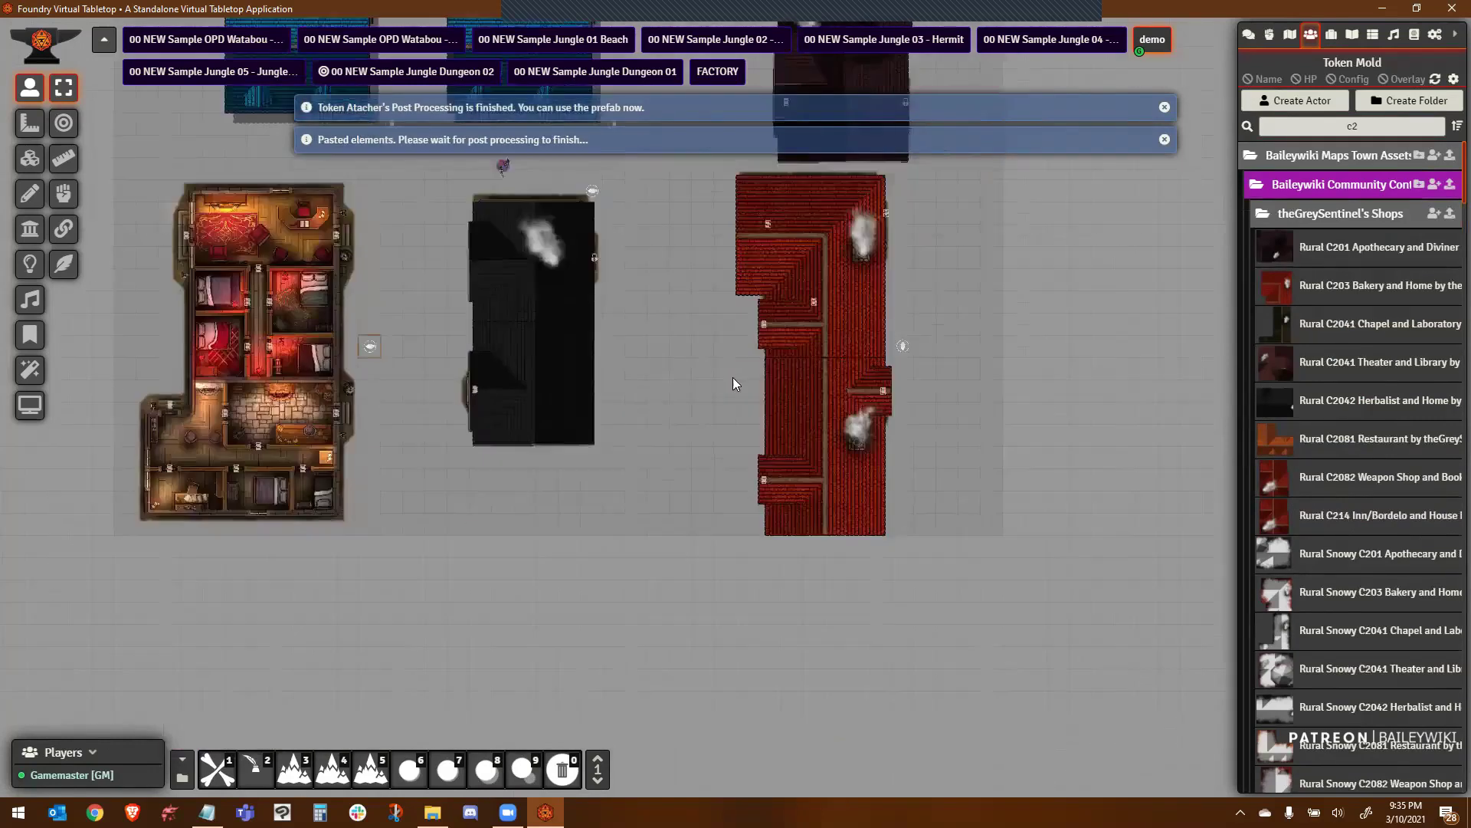
{"action": "scroll", "coordinate": [319, 349], "scroll_direction": "up", "scroll_amount": 4}
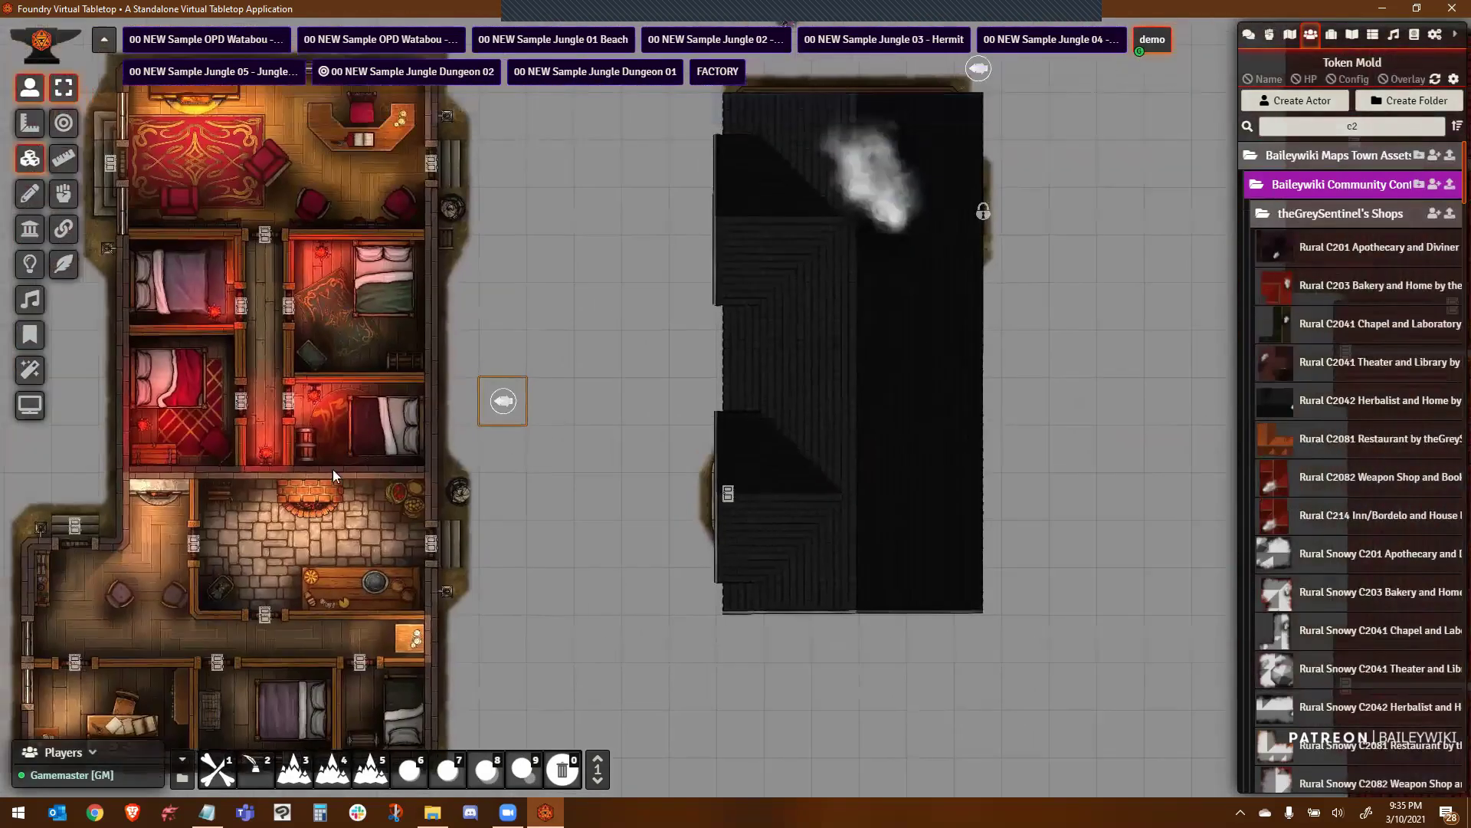
Switch the scene to night and inspect several building interiors
{"action": "left_click", "coordinate": [30, 263]}
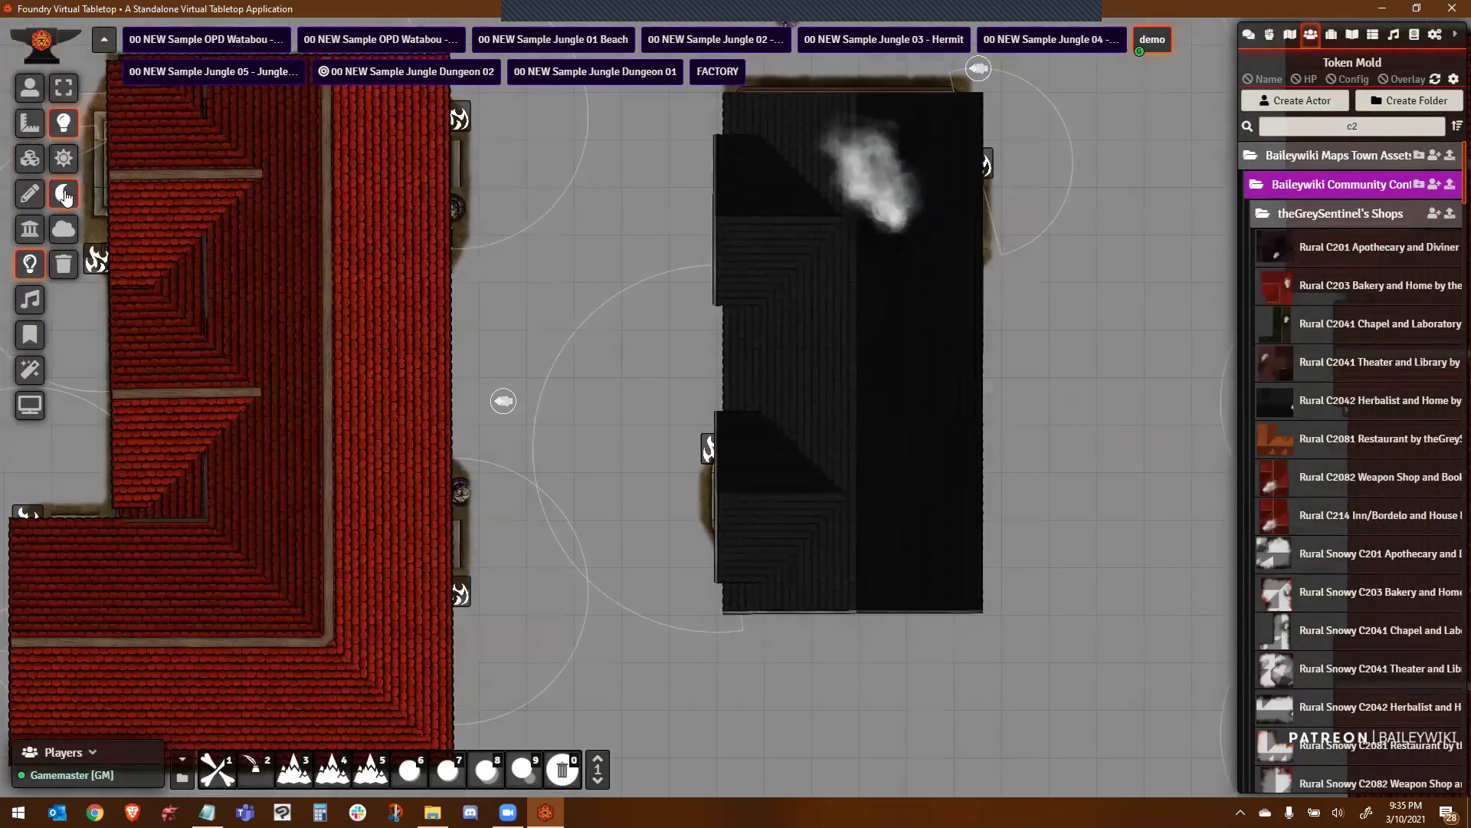
{"action": "left_click", "coordinate": [64, 194]}
{"action": "left_click", "coordinate": [30, 158]}
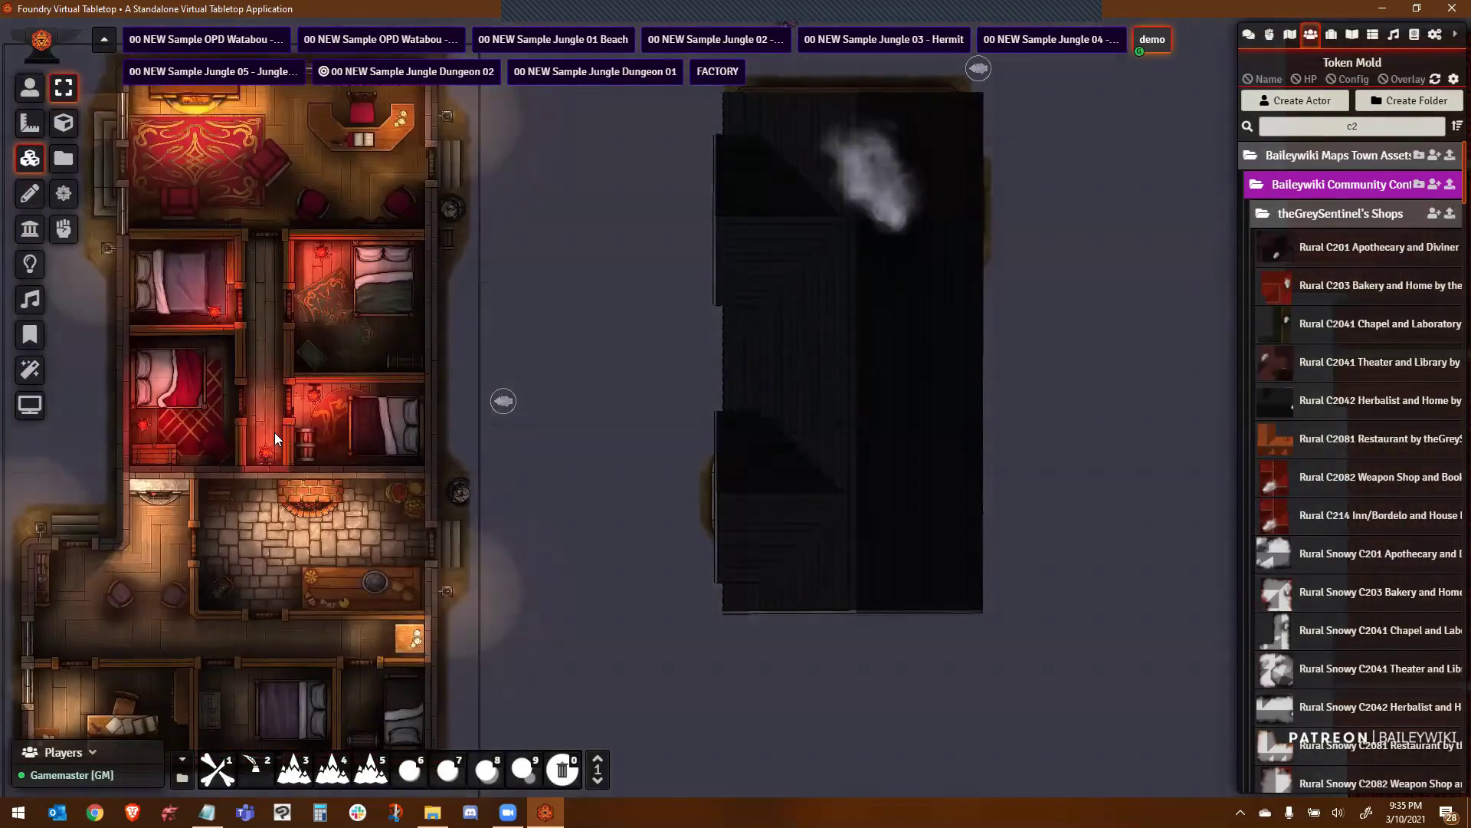
{"action": "key", "text": "Right"}
{"action": "key", "text": "Right"}
{"action": "scroll", "coordinate": [299, 465], "scroll_direction": "up", "scroll_amount": 2}
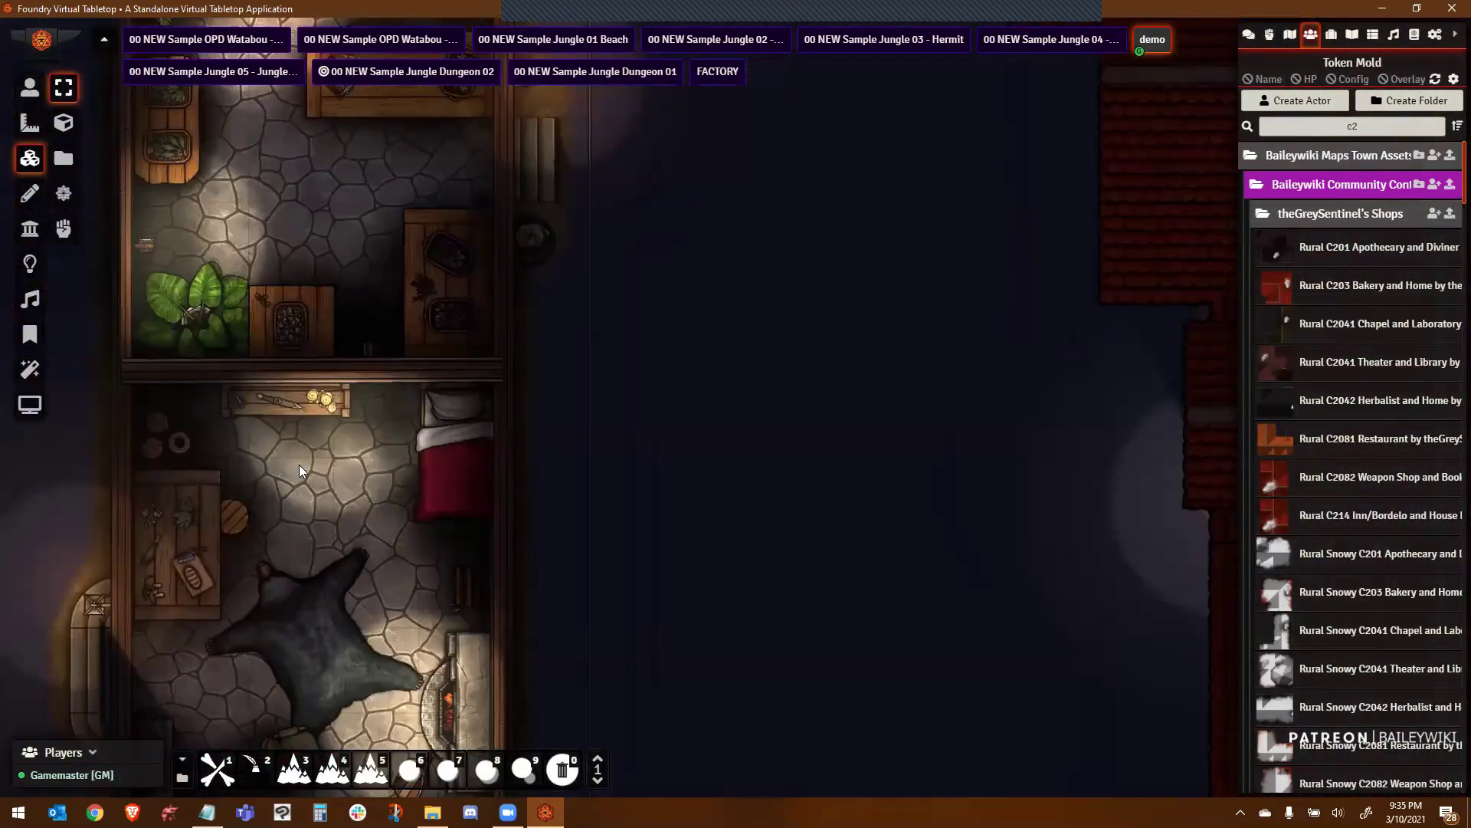
{"action": "scroll", "coordinate": [719, 426], "scroll_direction": "down", "scroll_amount": 2}
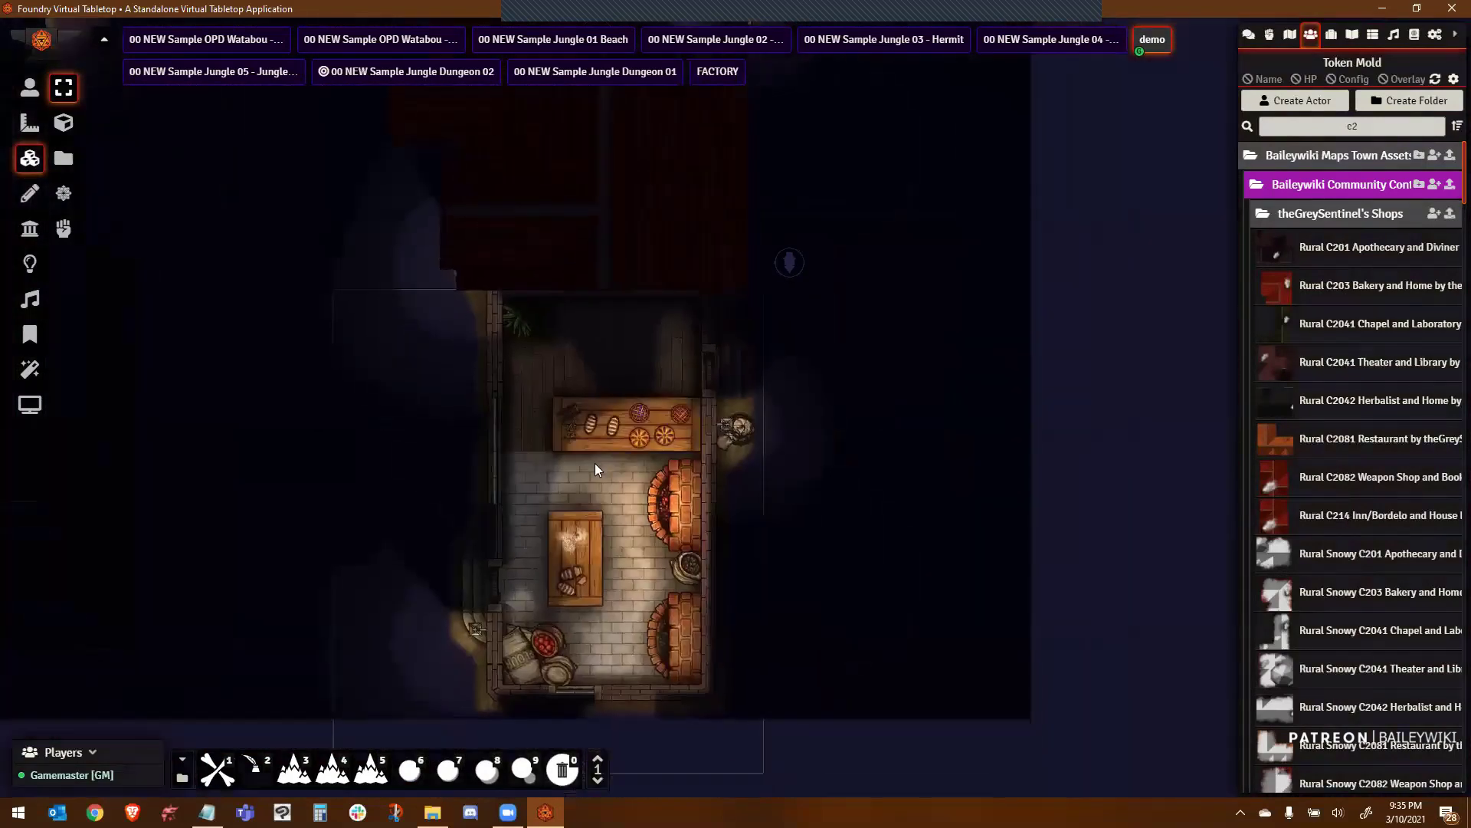
{"action": "key", "text": "Up"}
{"action": "key", "text": "Up"}
{"action": "key", "text": "Up"}
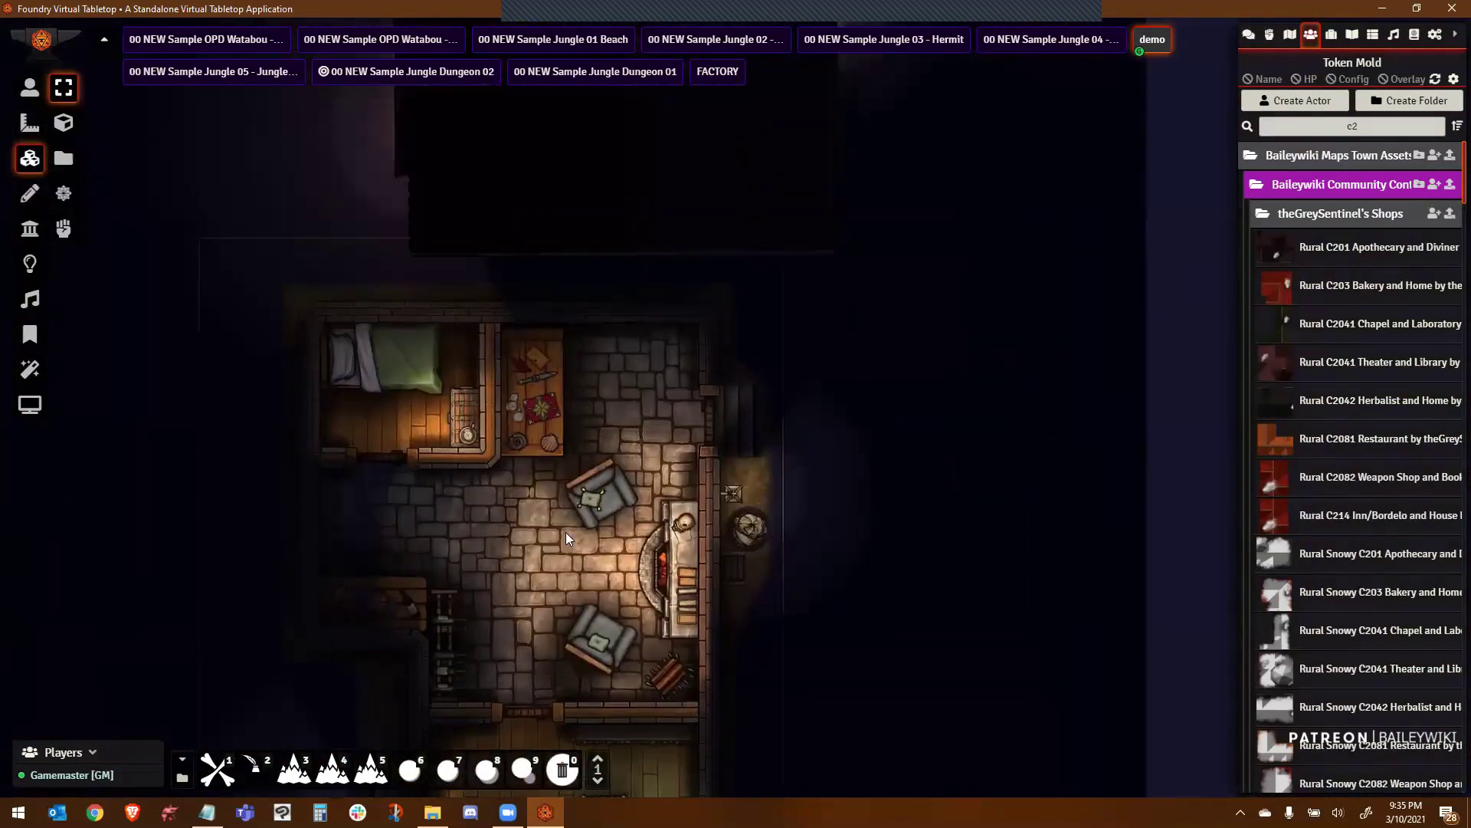
{"action": "key", "text": "Up"}
{"action": "key", "text": "Up"}
{"action": "key", "text": "Up"}
{"action": "key", "text": "Up"}
{"action": "key", "text": "Up"}
{"action": "key", "text": "Up"}
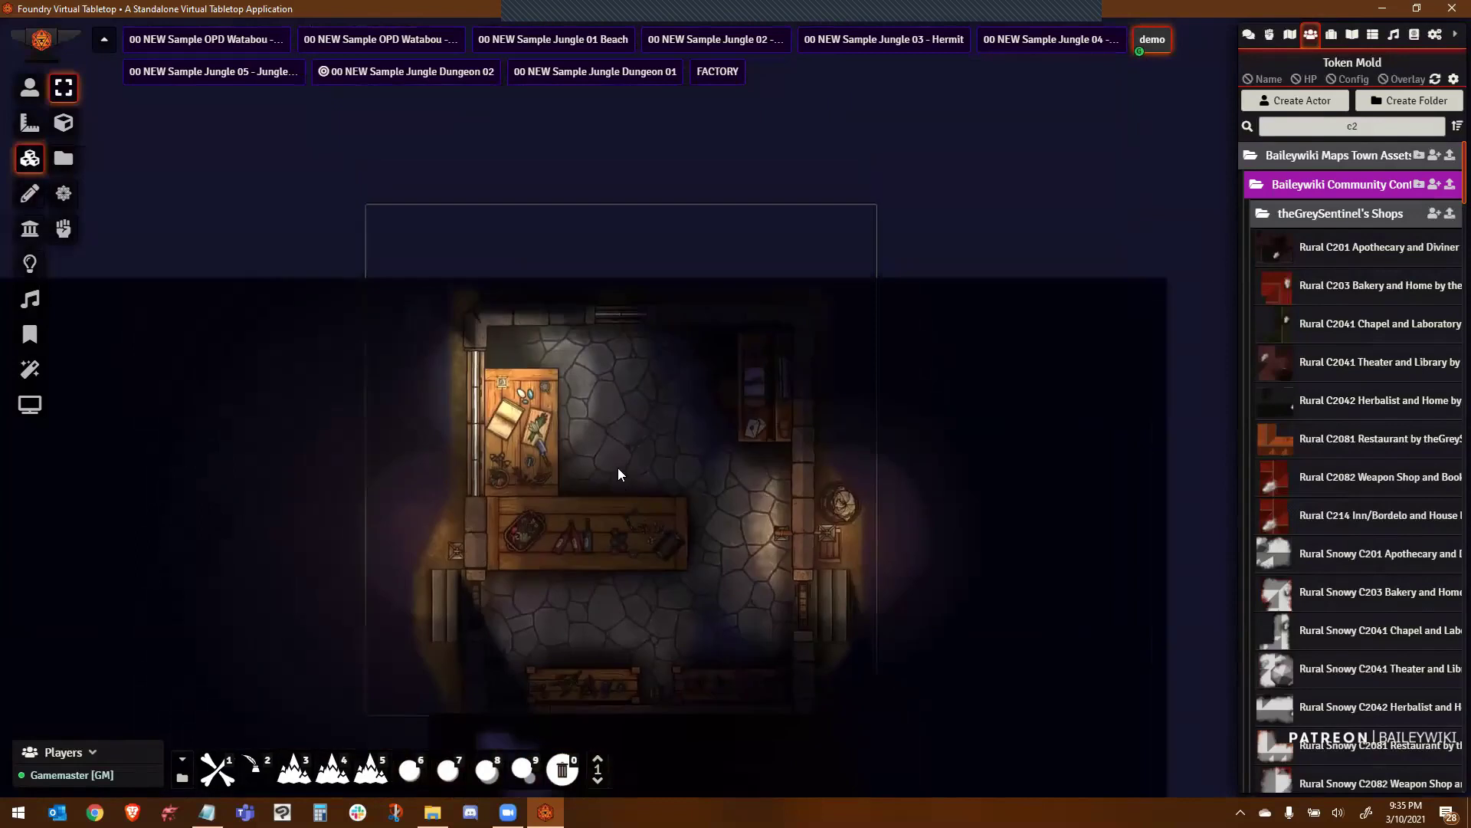
{"action": "key", "text": "Up"}
{"action": "key", "text": "Up"}
{"action": "key", "text": "Up"}
{"action": "key", "text": "Up"}
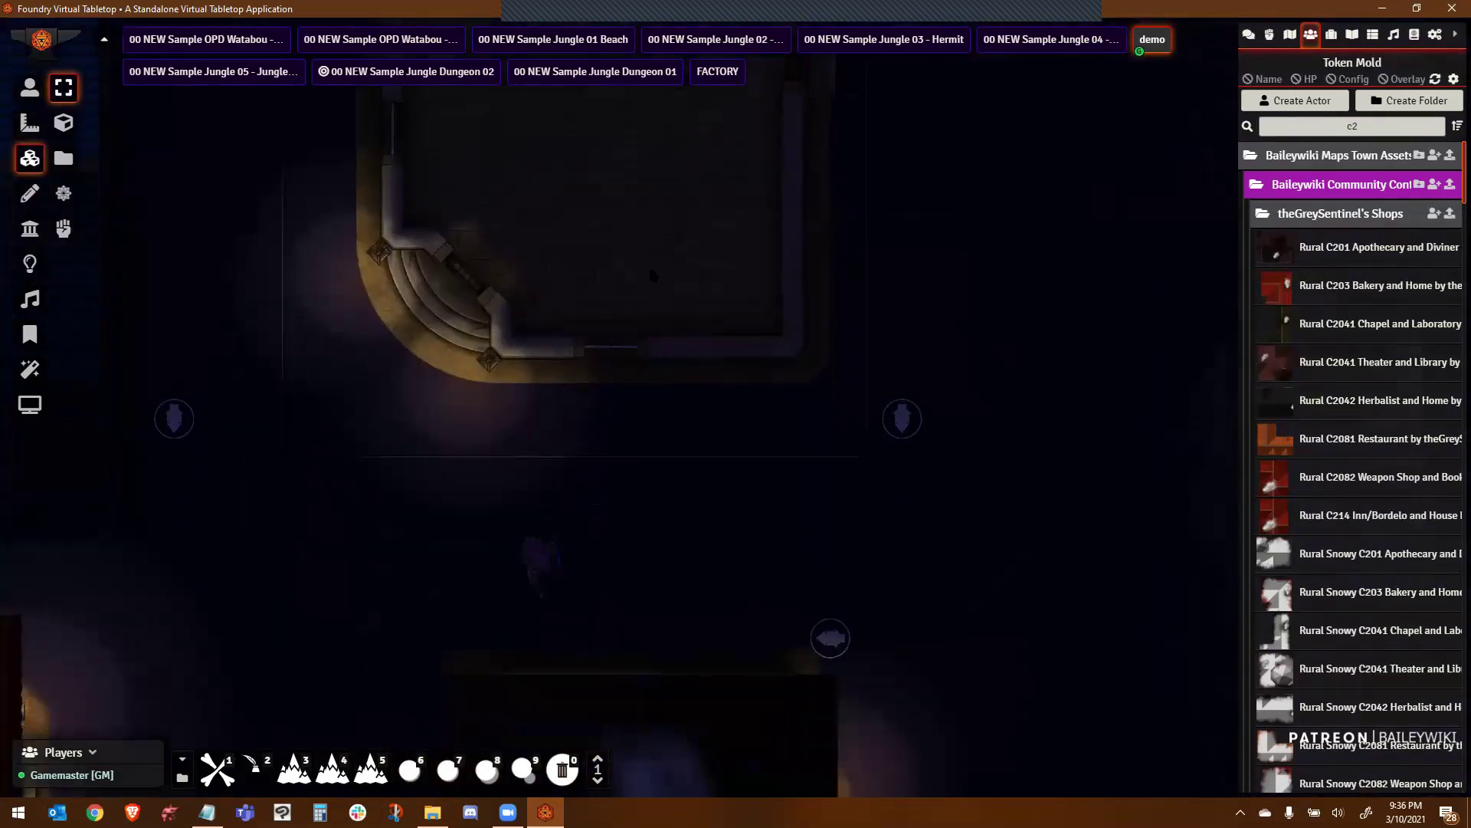
Return the scene to daylight and zoom out over the town
{"action": "left_click", "coordinate": [29, 264]}
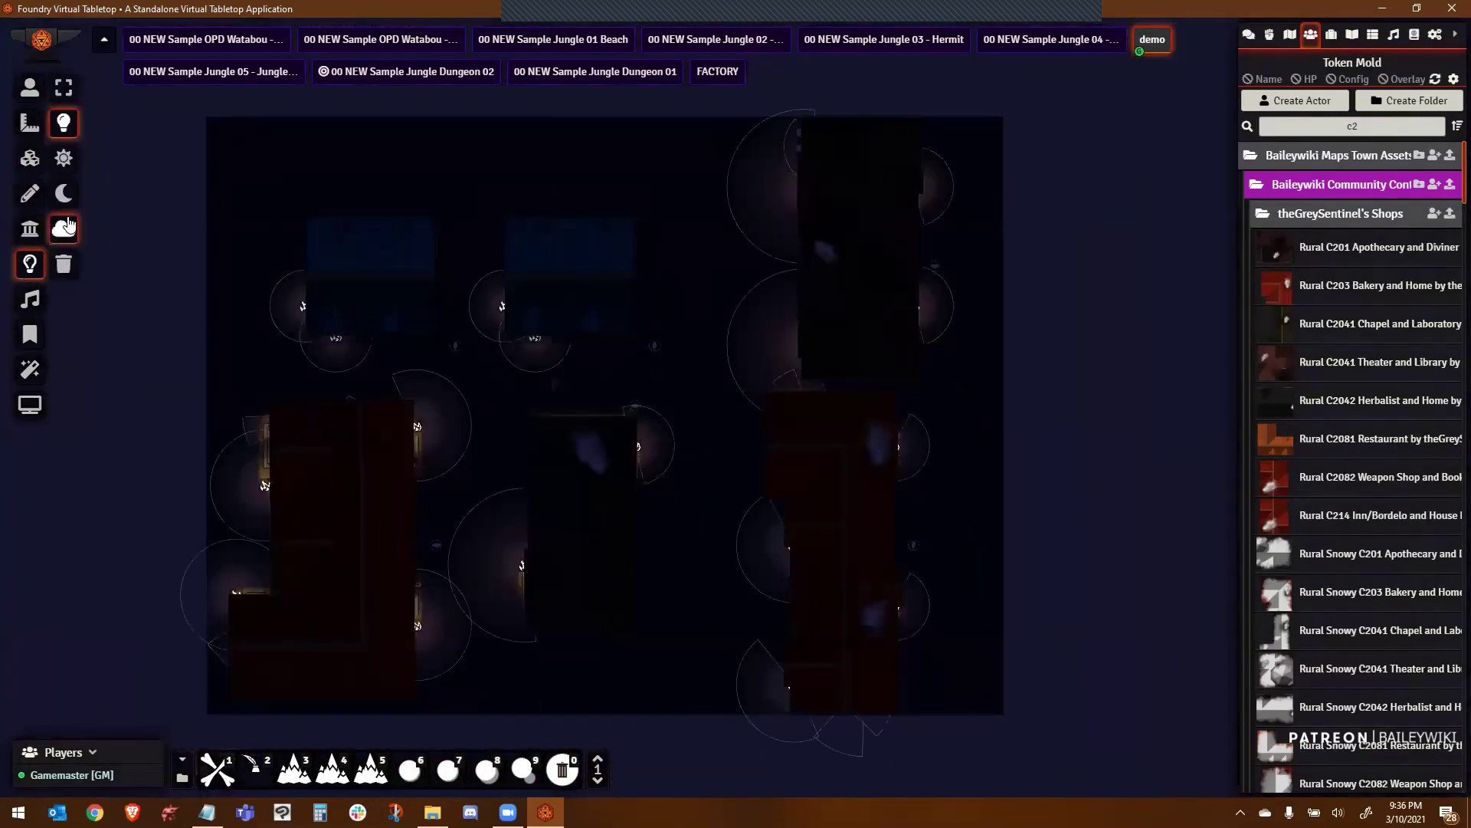
{"action": "left_click", "coordinate": [69, 172]}
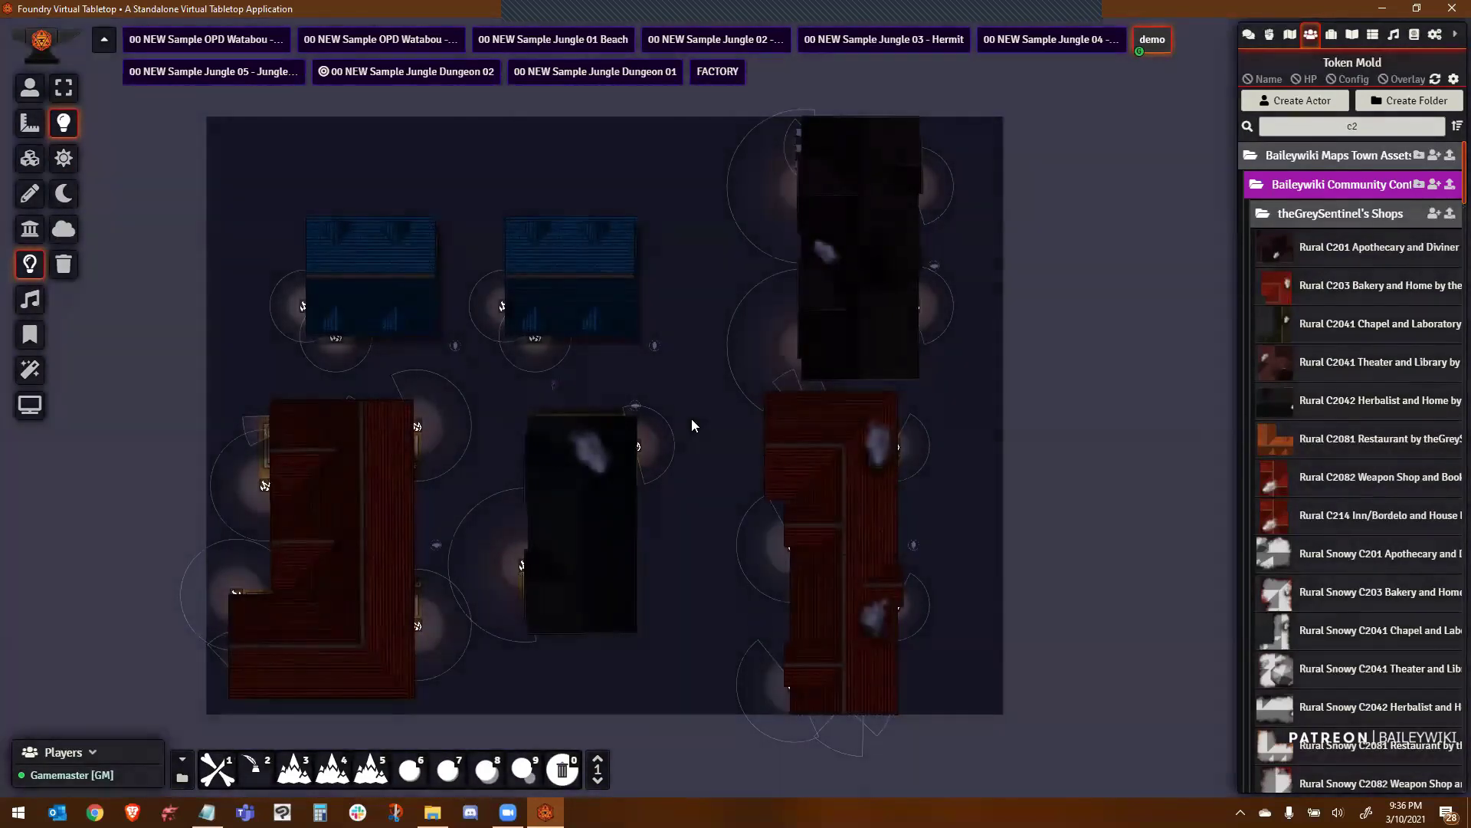
{"action": "scroll", "coordinate": [691, 419], "scroll_direction": "up", "scroll_amount": 1}
{"action": "scroll", "coordinate": [691, 419], "scroll_direction": "up", "scroll_amount": 3}
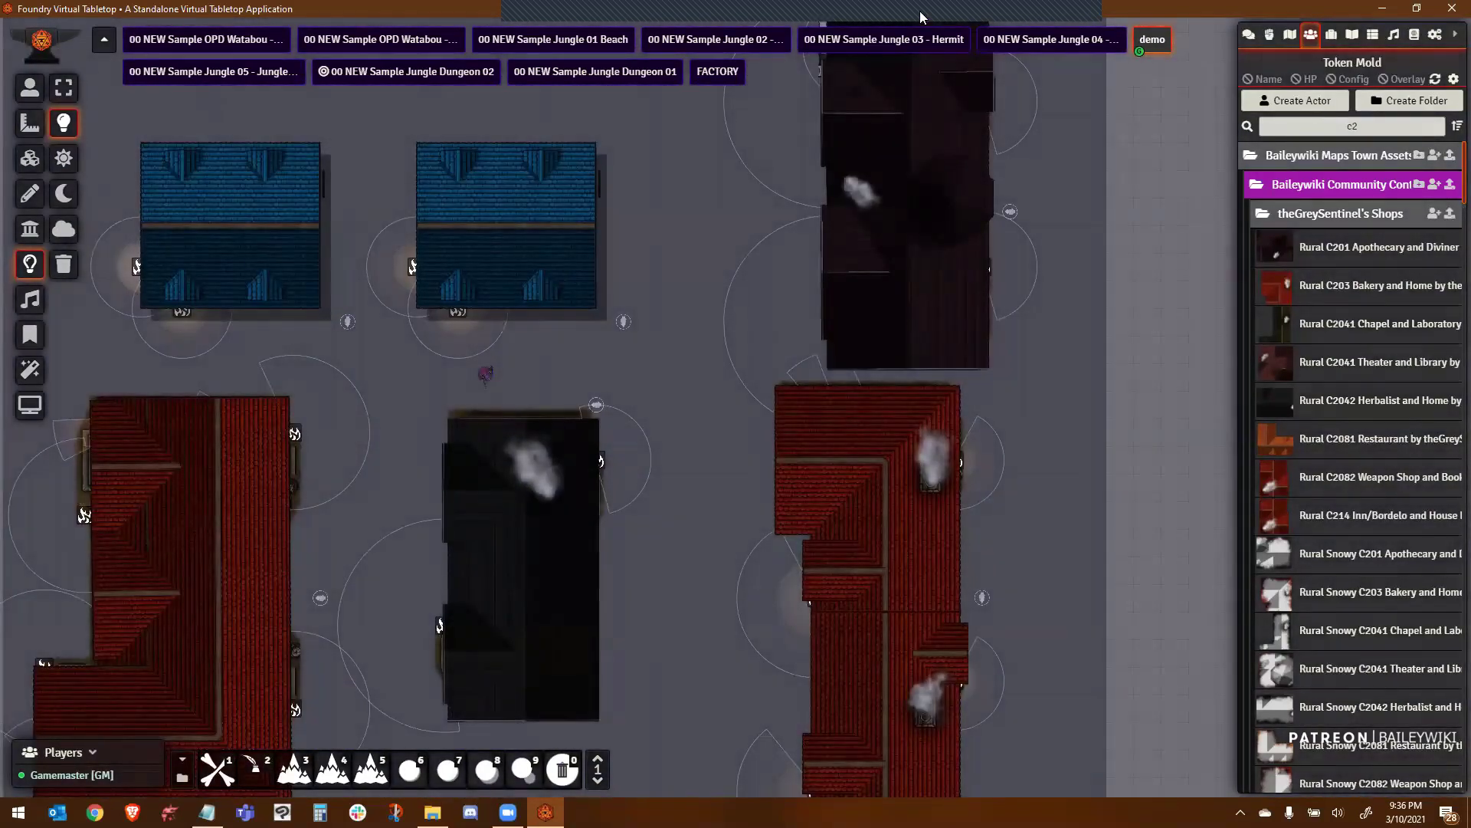